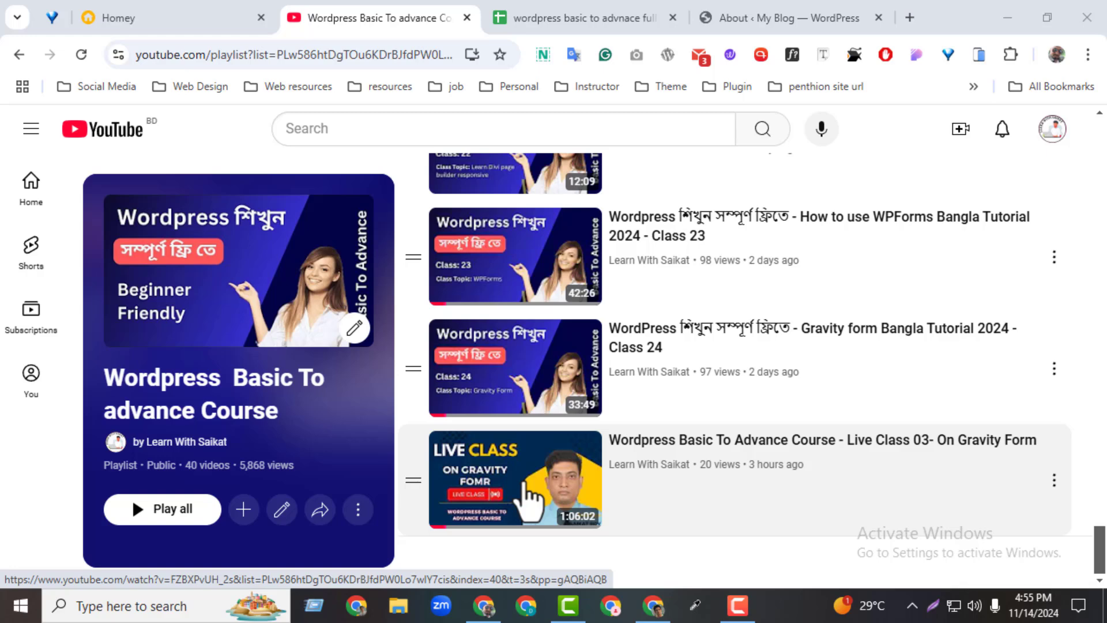
In the course spreadsheet, select the Live Class 24 part 2 entry in cell A40.
left_click(583, 18)
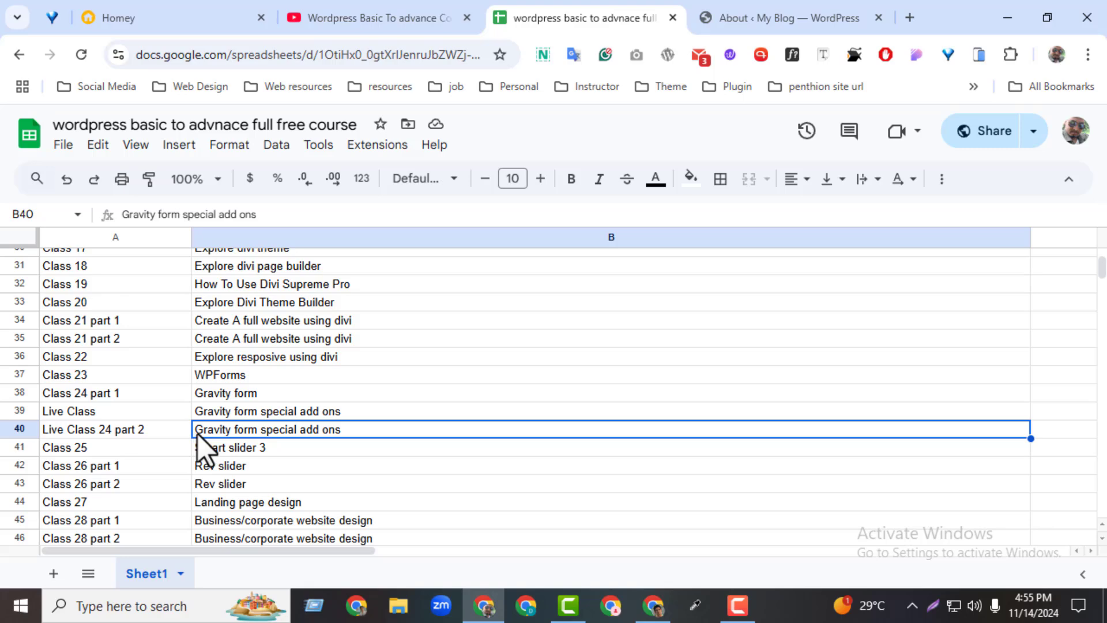
left_click(115, 437)
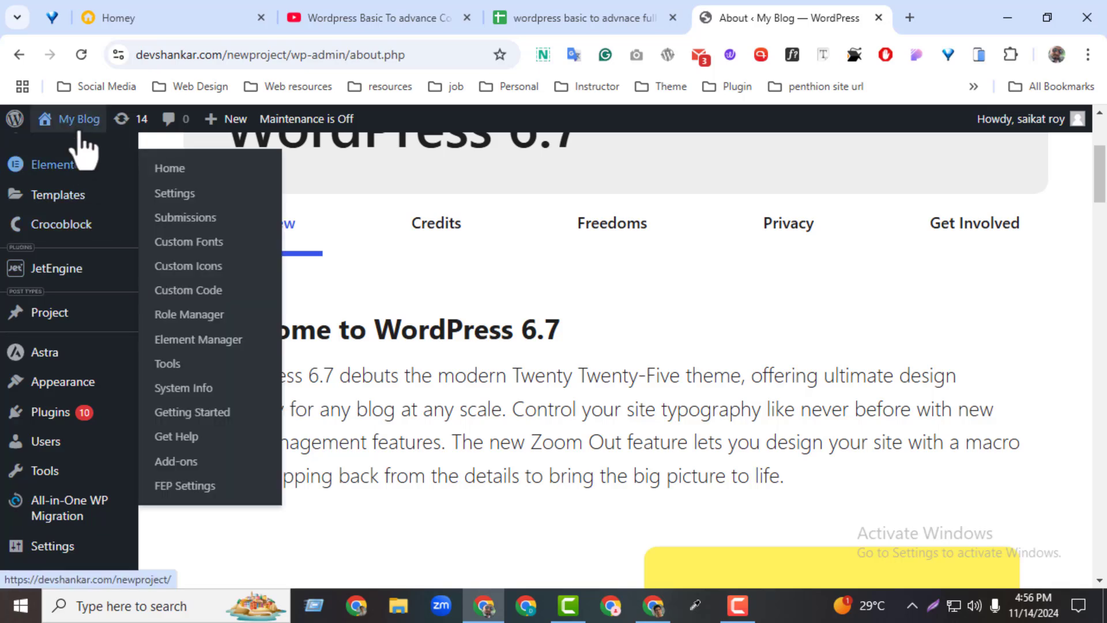
Preview the REKAM front page in a new tab, then minimise that browser window.
middle_click(87, 151)
left_click(798, 17)
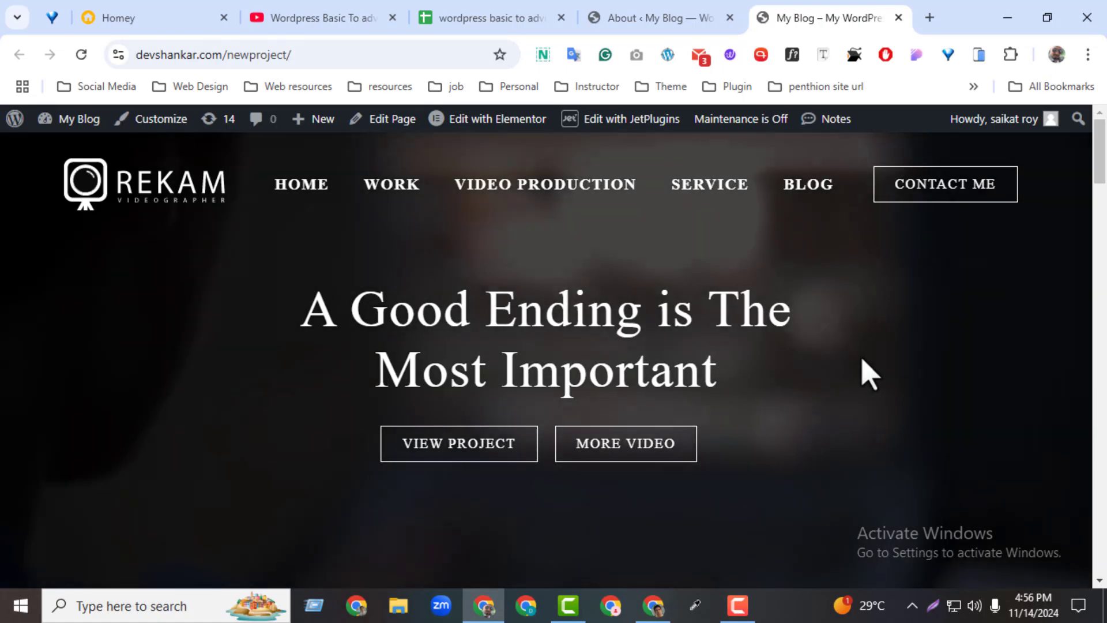
scroll(869, 374, "down", 1)
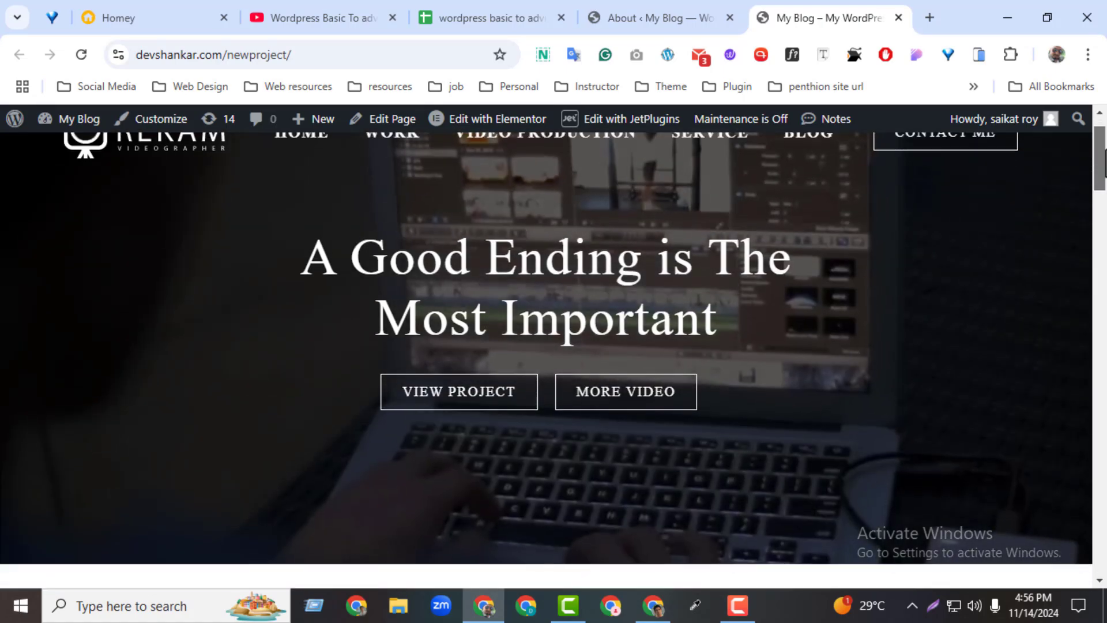
scroll(1100, 201, "up", 1)
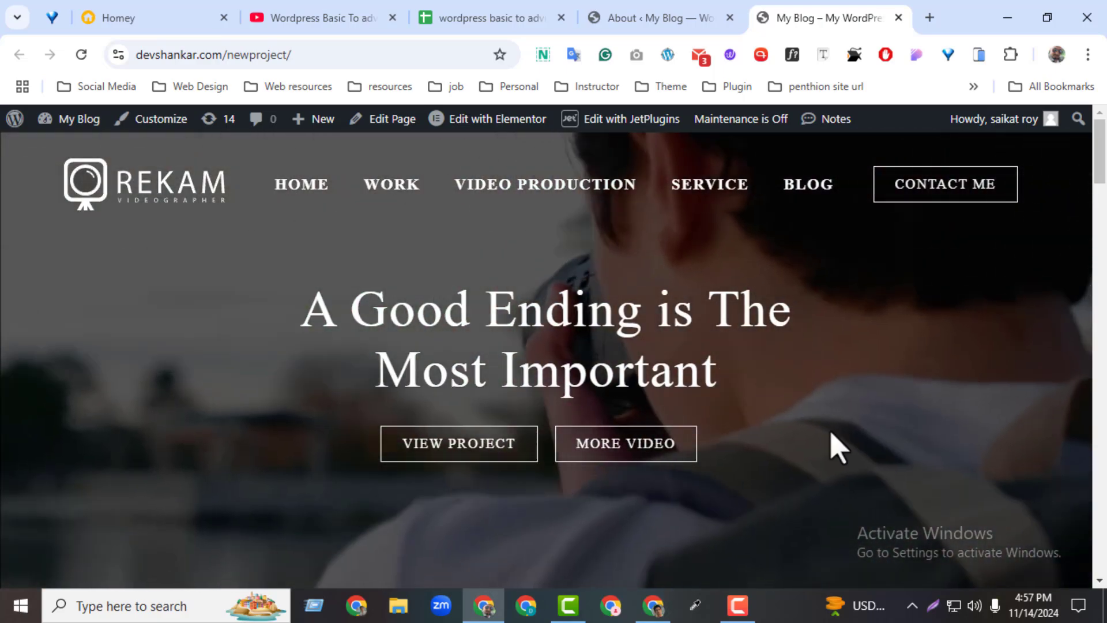
left_click(1007, 18)
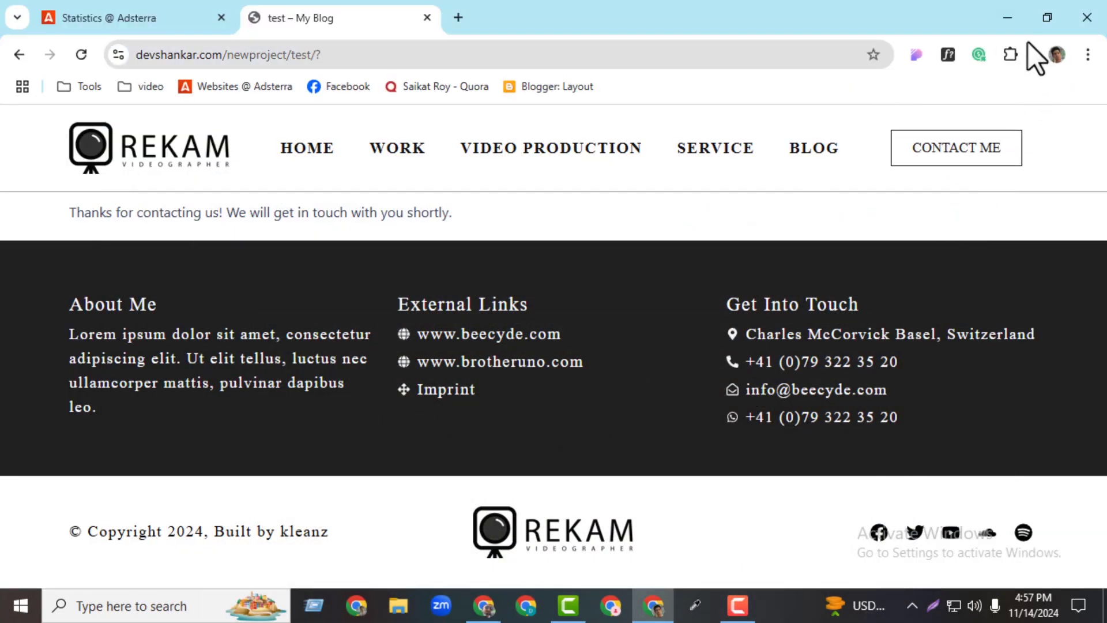
Place gravityformsuserregistration.zip mid-desktop and two files top right, then restore the browser.
left_click(1007, 18)
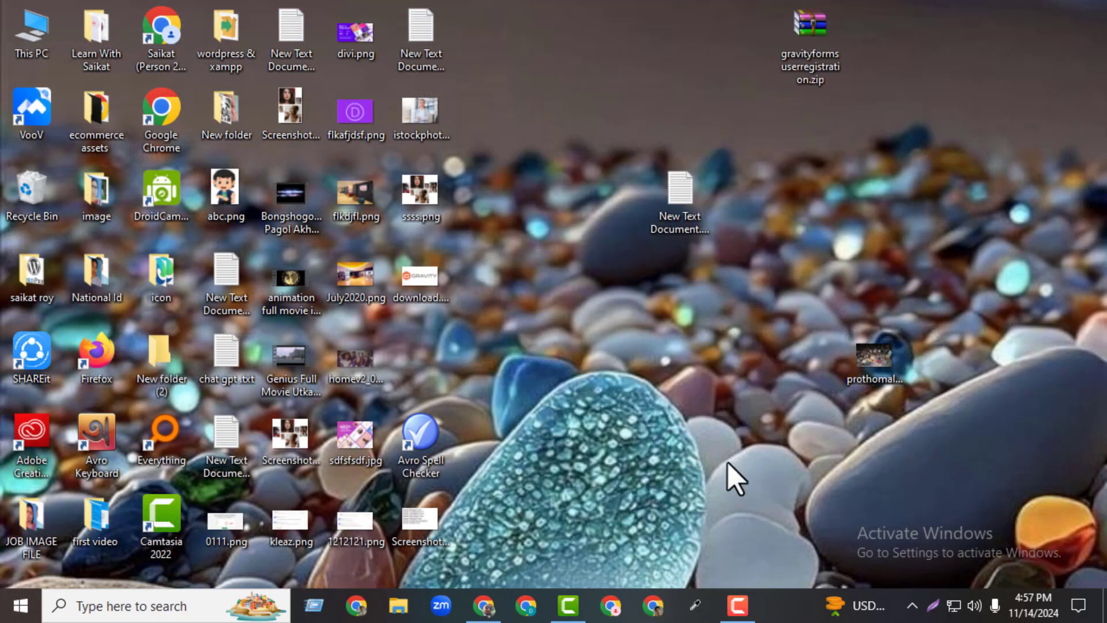
left_click_drag(796, 78, 635, 458)
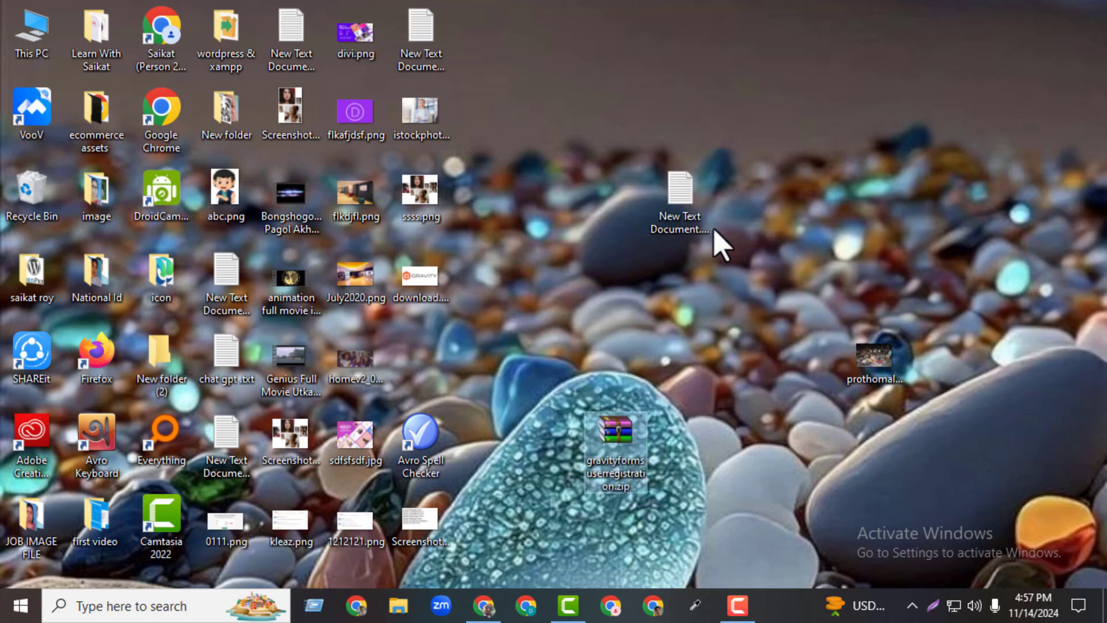
left_click_drag(700, 203, 957, 118)
left_click_drag(897, 366, 945, 248)
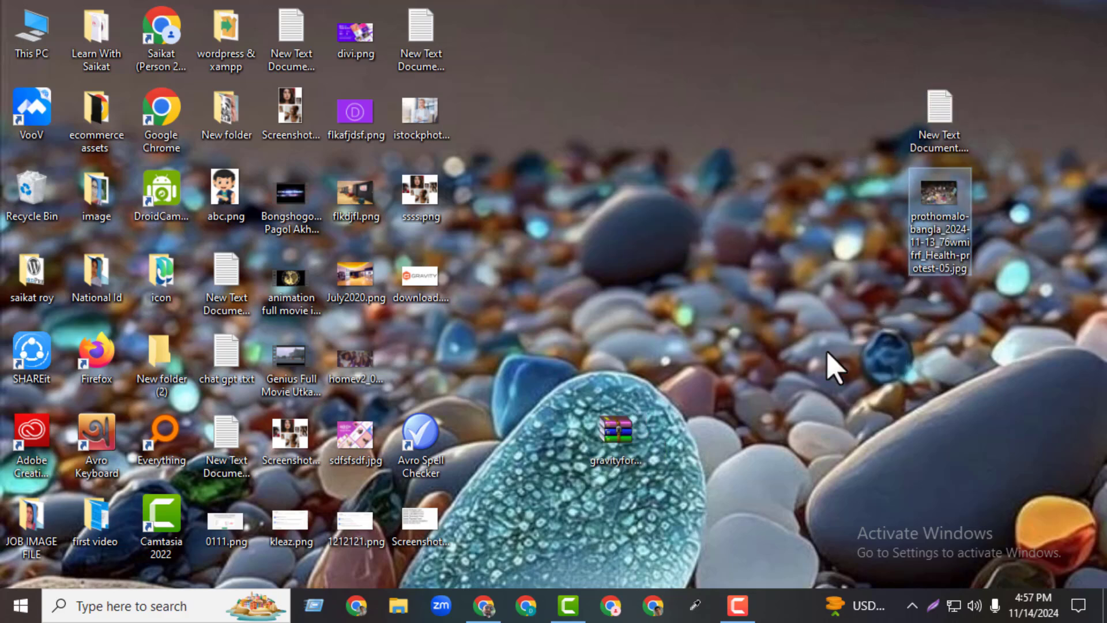
left_click(611, 432)
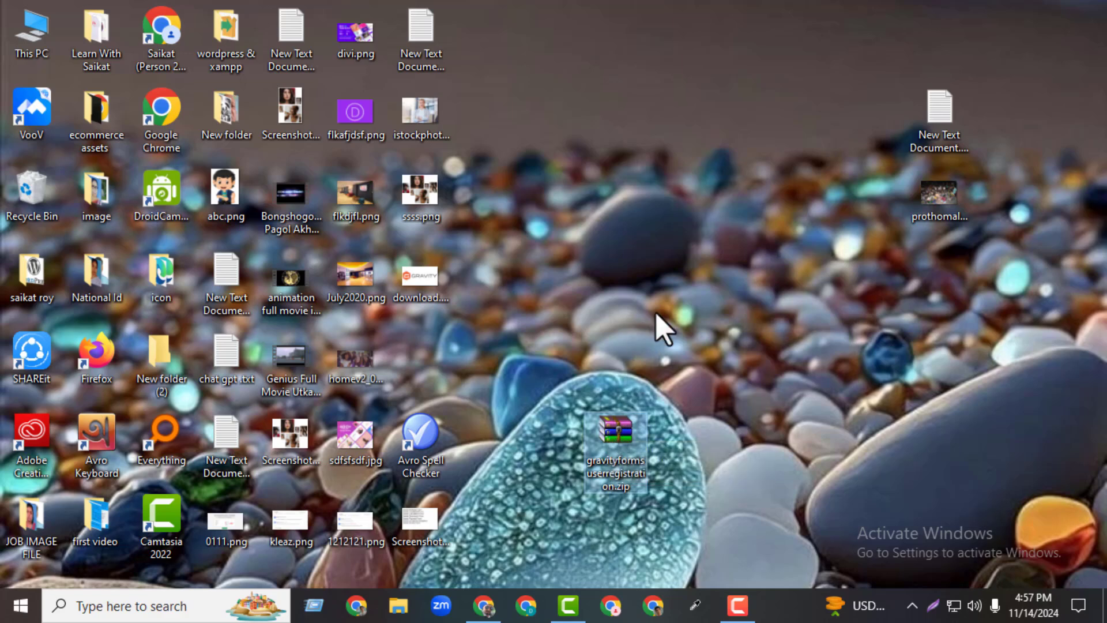
left_click(493, 605)
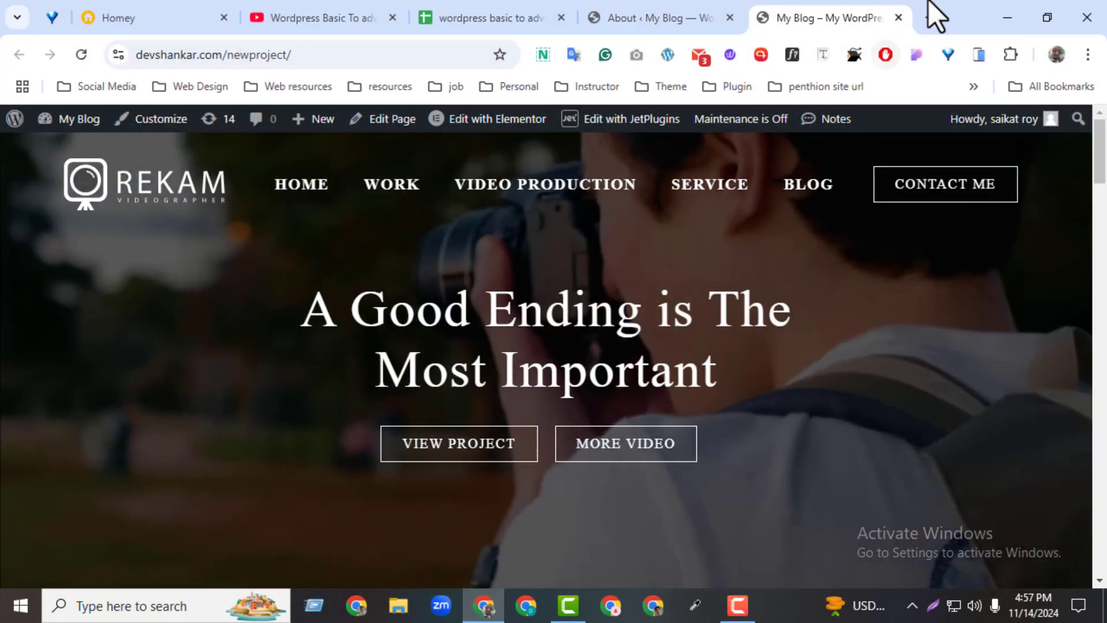
Go to devtoolsbd.xyz and view its Download page listing Gravity Form 2.6.6.1.
left_click(929, 18)
type("de")
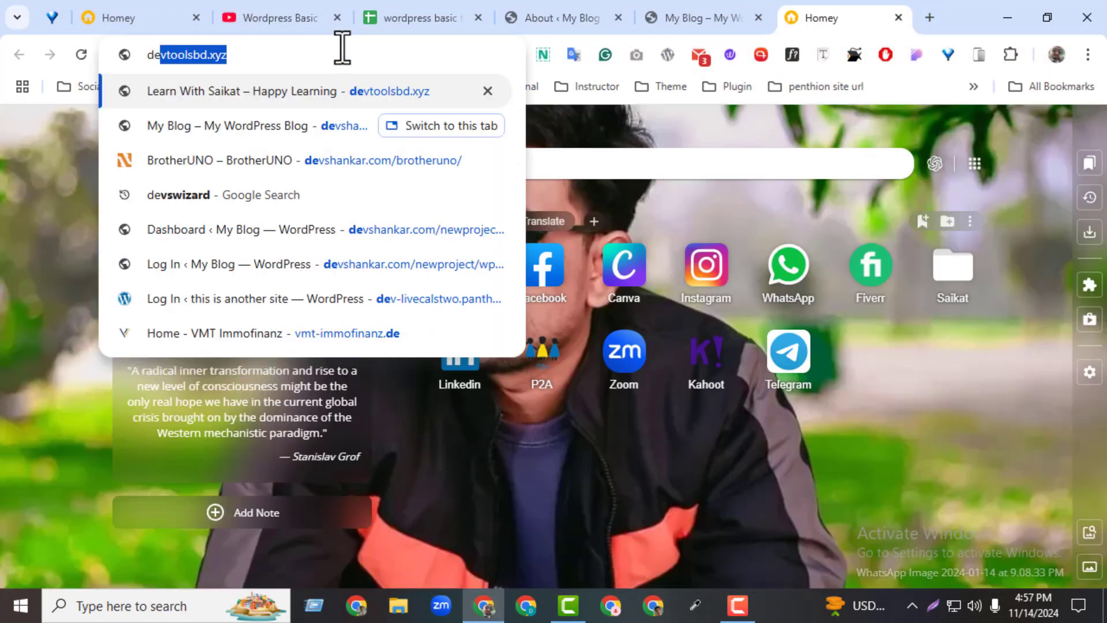
key("Return")
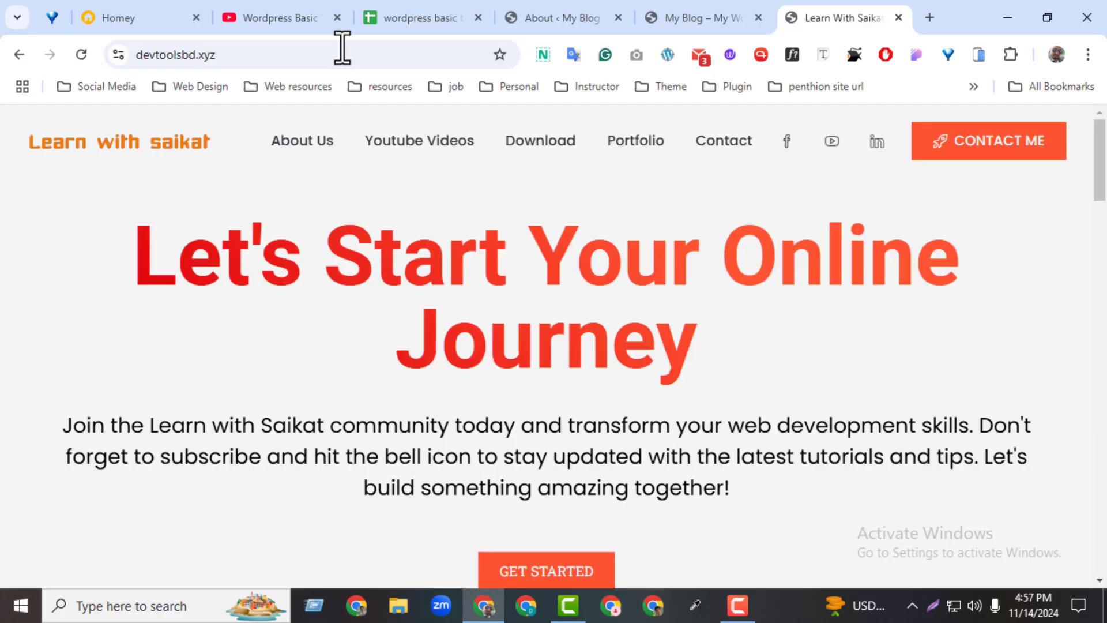
left_click(502, 145)
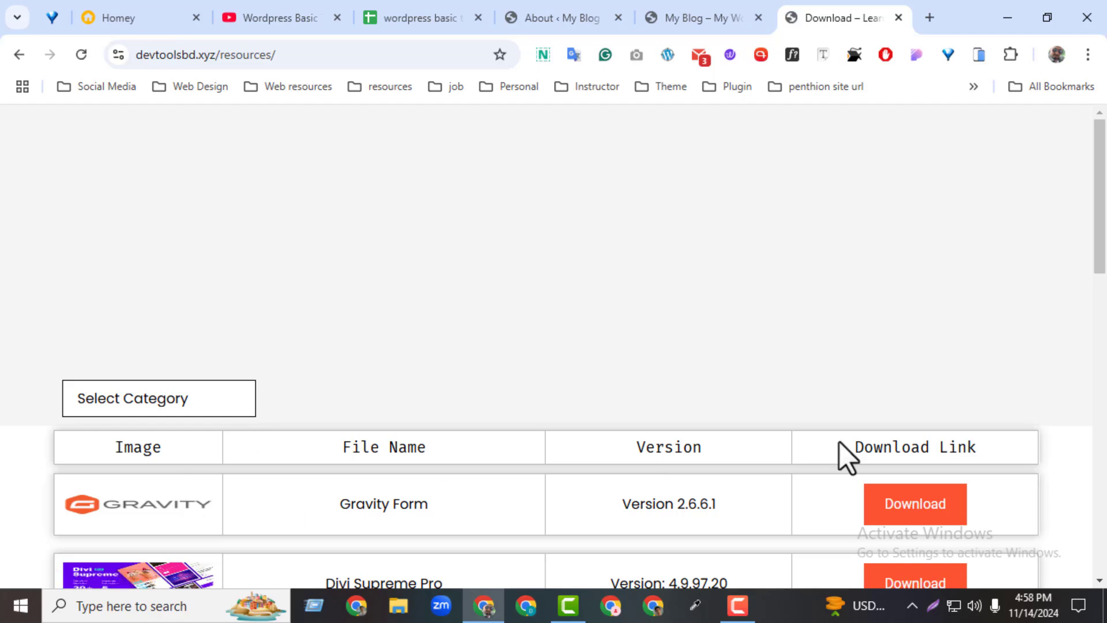
scroll(477, 434, "down", 2)
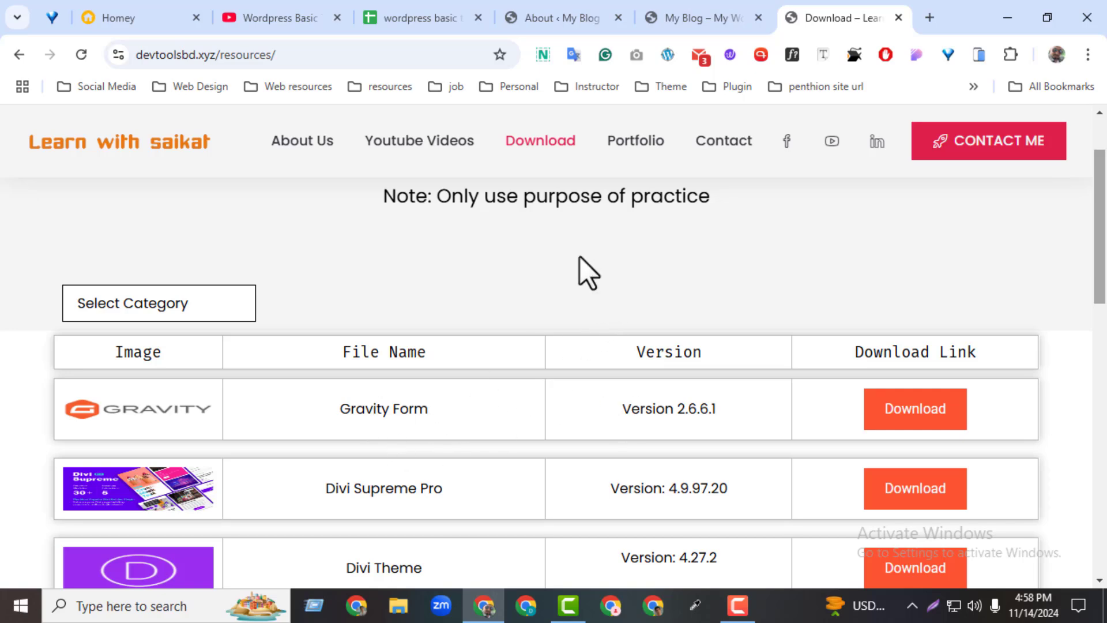
Close the Download tab and open Gravity Forms' New Form page in a new tab.
left_click(728, 20)
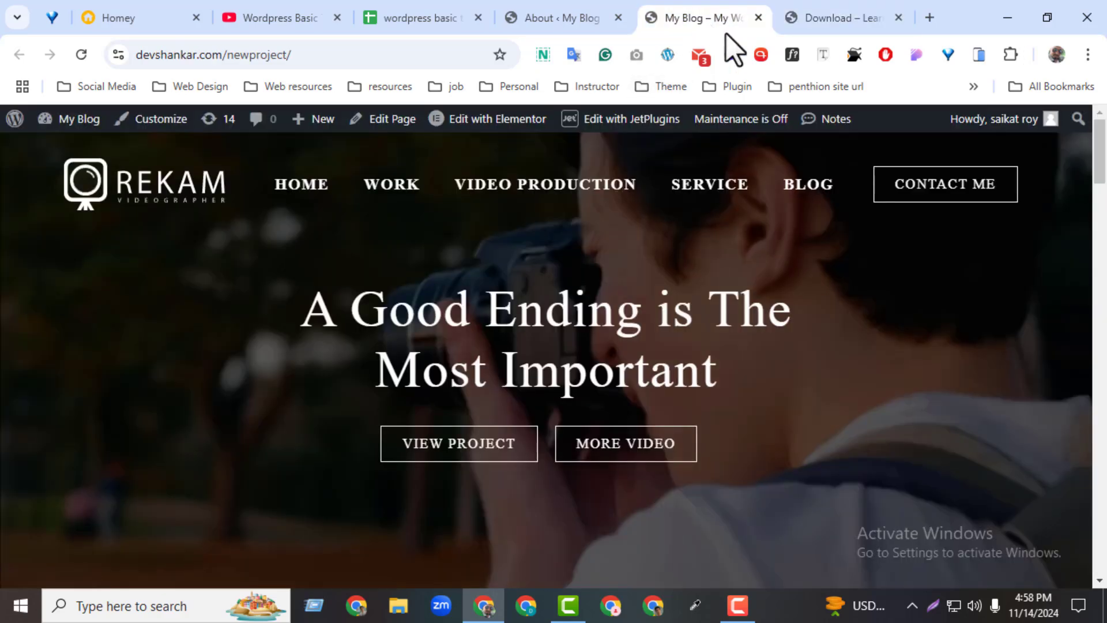
left_click(899, 18)
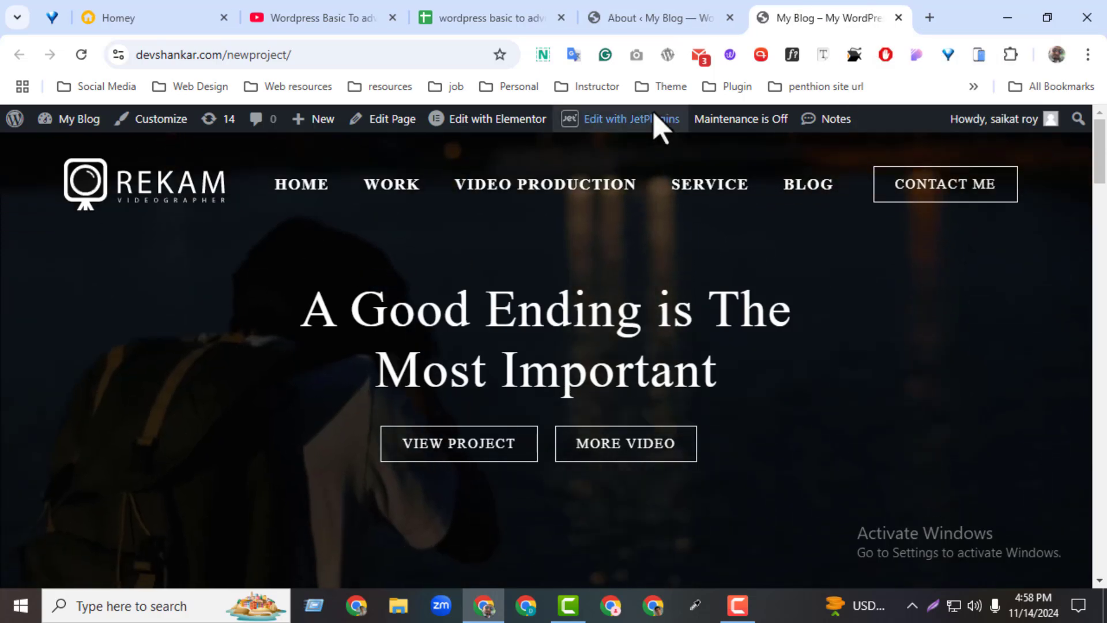
left_click(634, 18)
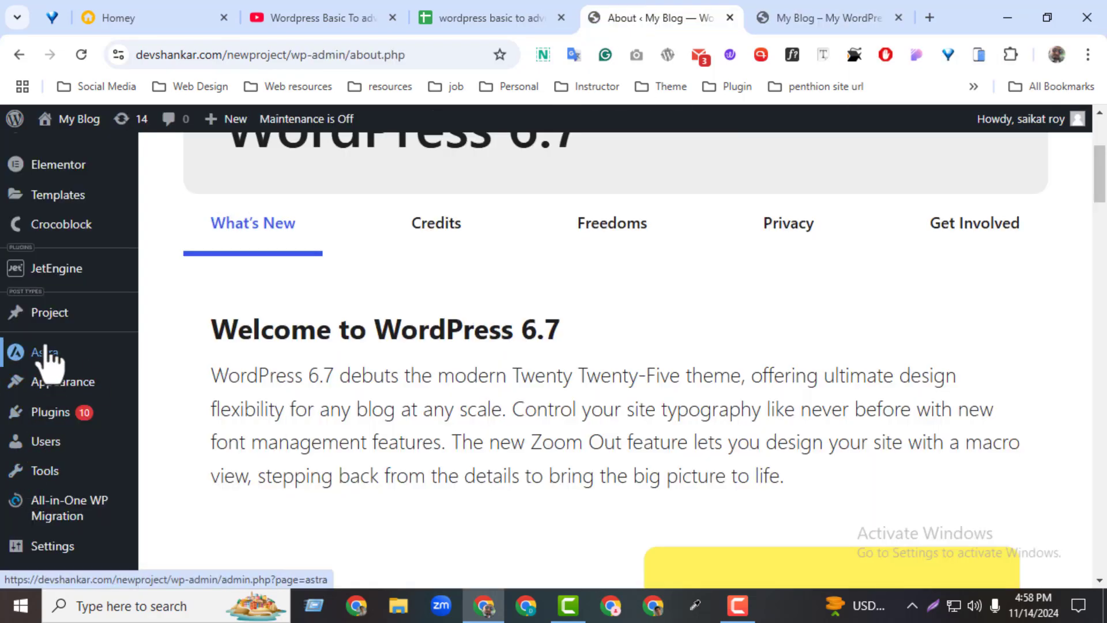
scroll(1102, 202, "down", 1)
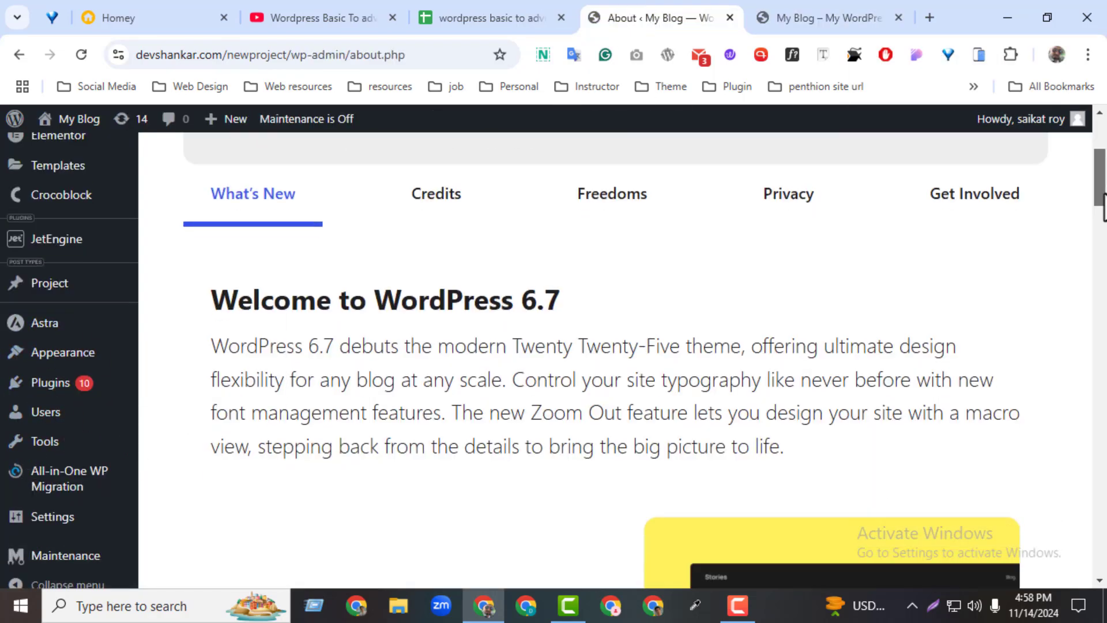
scroll(1102, 202, "up", 3)
mouse_move(75, 173)
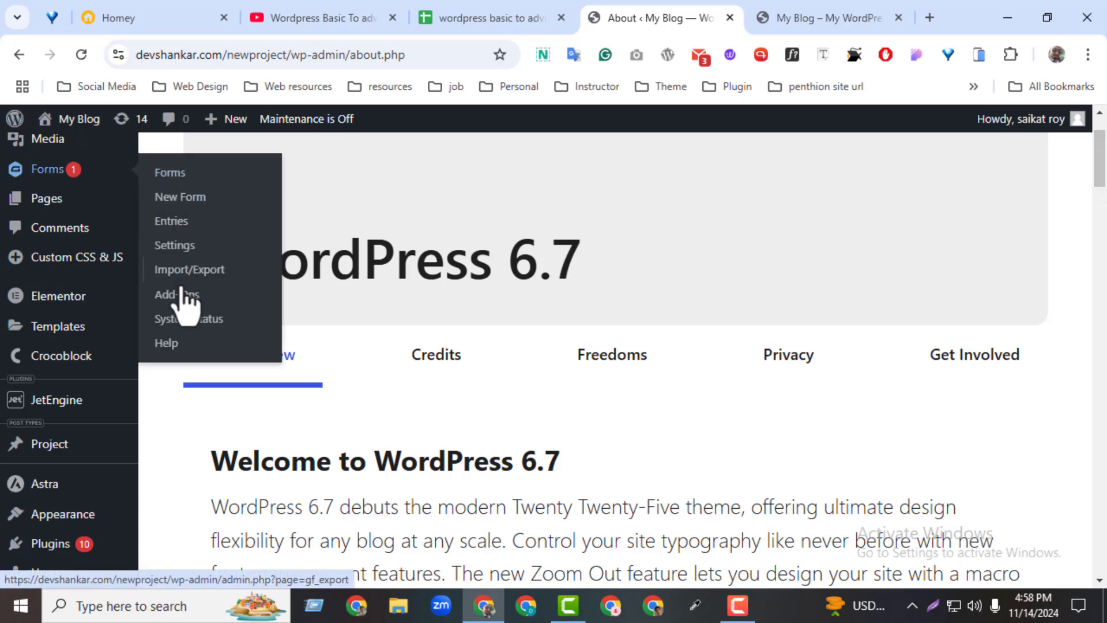
middle_click(180, 197)
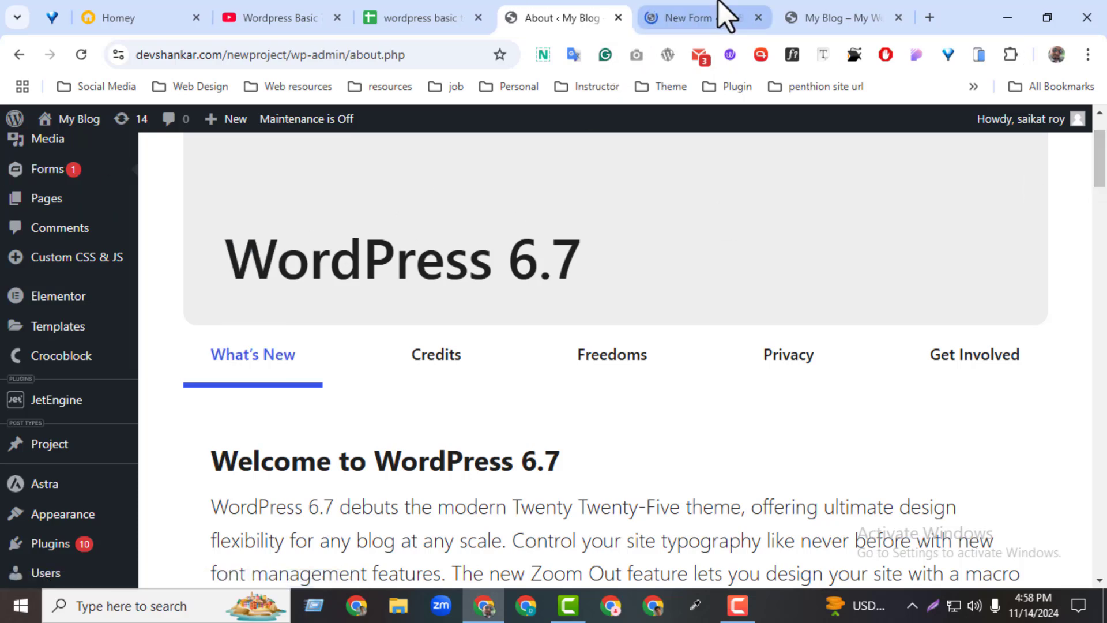
left_click(723, 17)
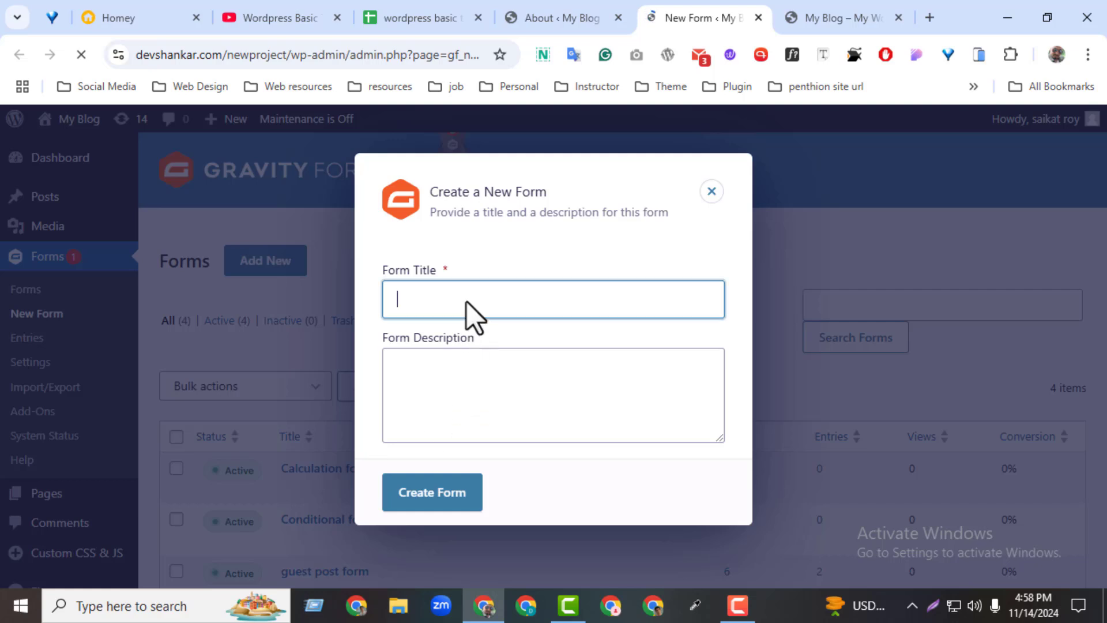
Title the new form 'Registration form' and create it.
left_click(466, 303)
type("Re")
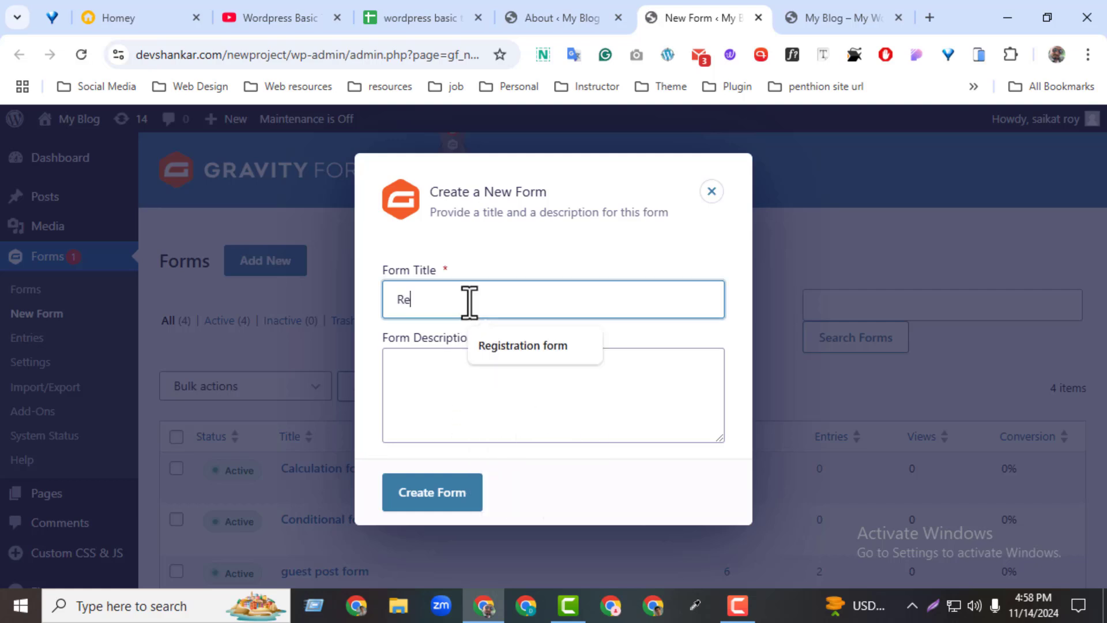
left_click(507, 344)
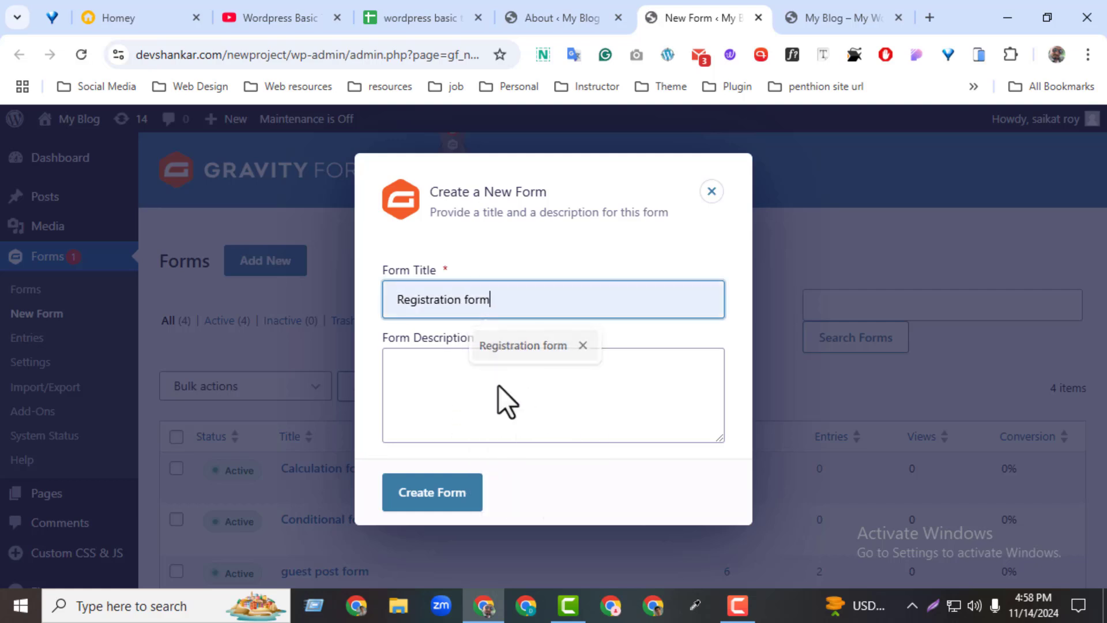
left_click(465, 497)
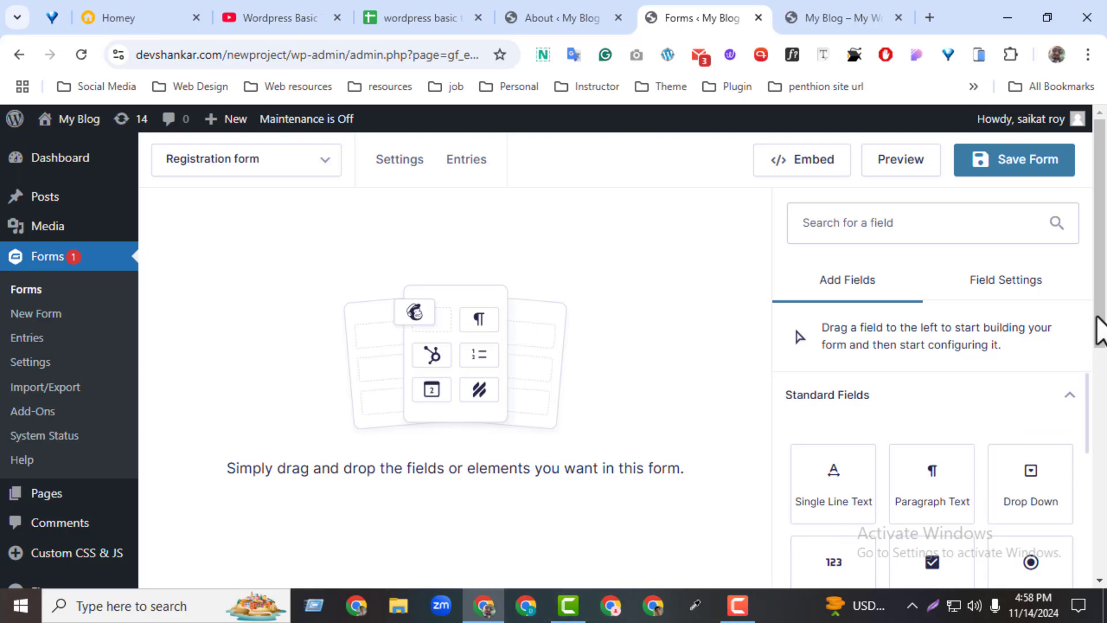
Expand the Advanced Fields panel to reveal the Name, Phone and Email field types.
left_click_drag(1100, 323, 1097, 337)
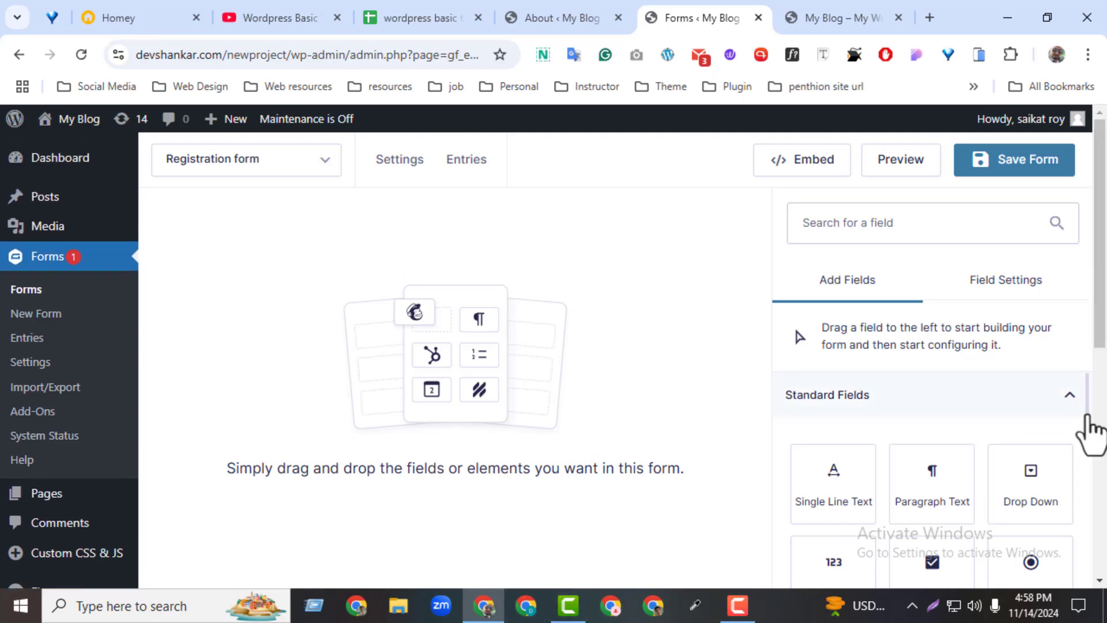
left_click_drag(1088, 433, 1079, 564)
left_click(939, 490)
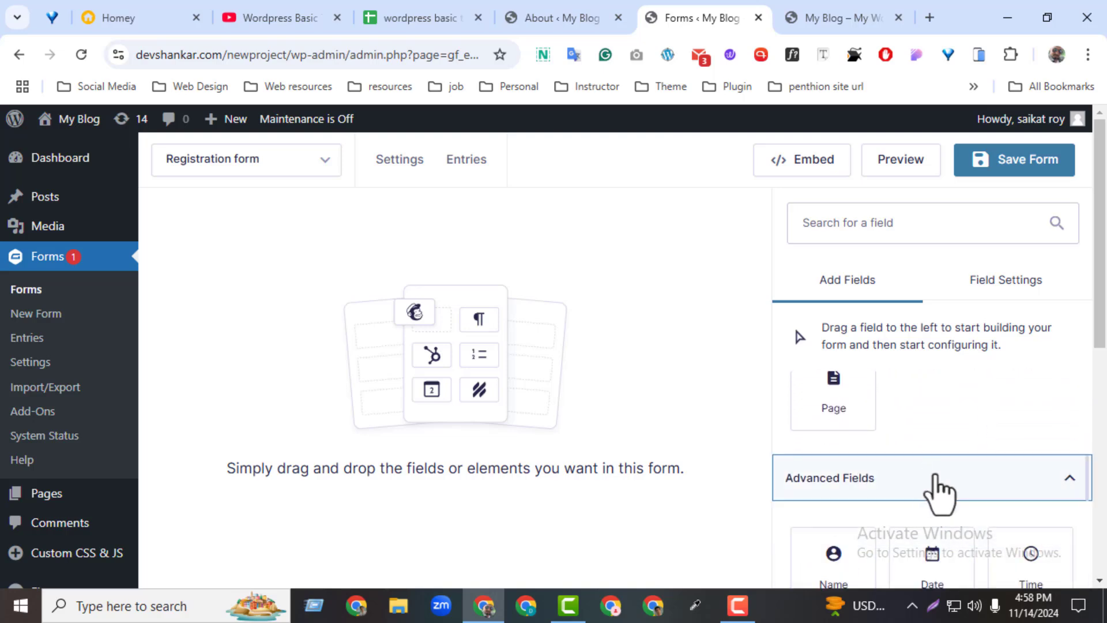
left_click_drag(1084, 470, 1084, 514)
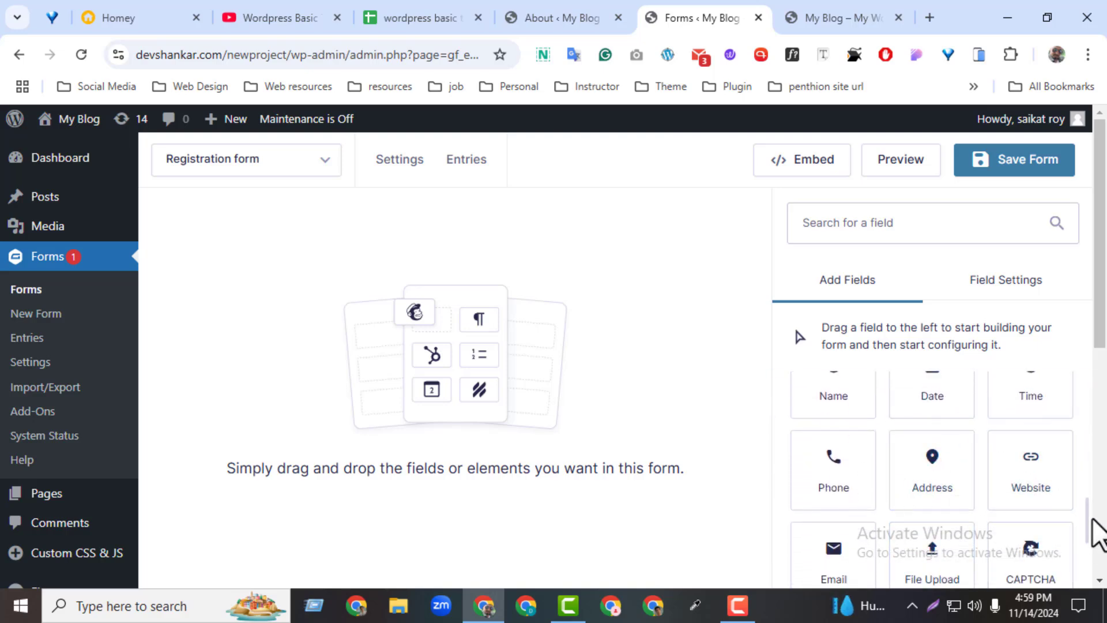
left_click_drag(1087, 517, 1087, 555)
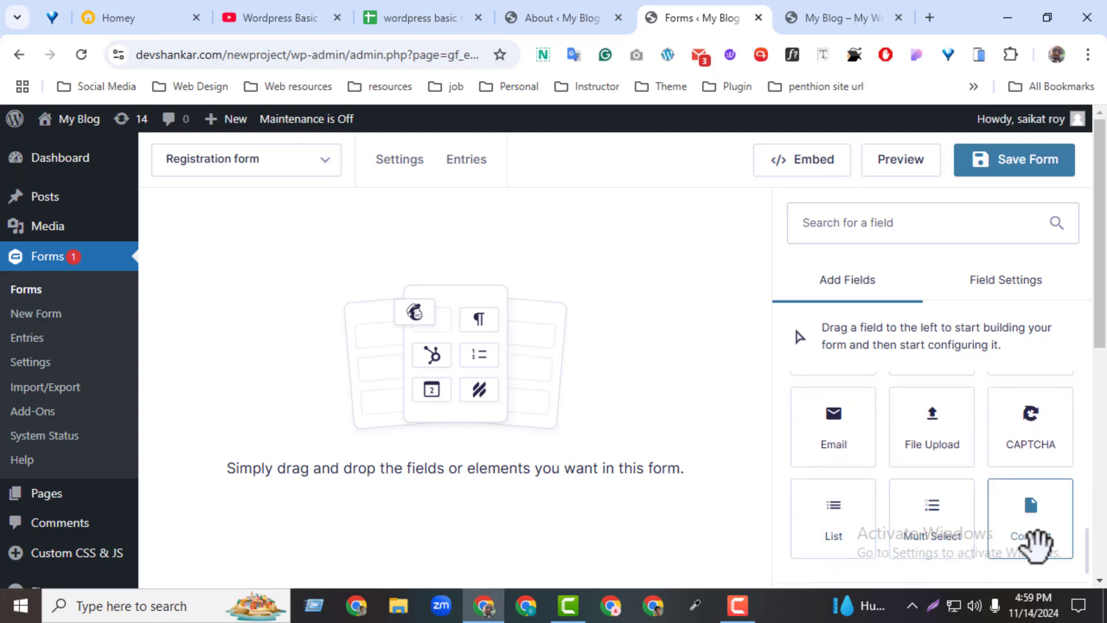
scroll(1084, 545, "up", 1)
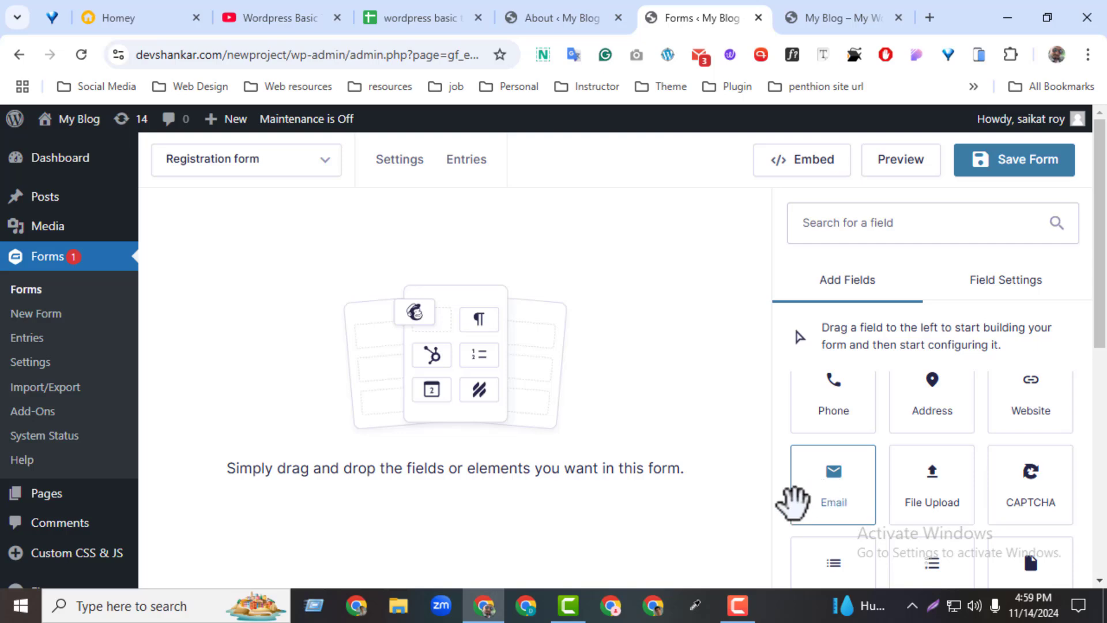
left_click(400, 619)
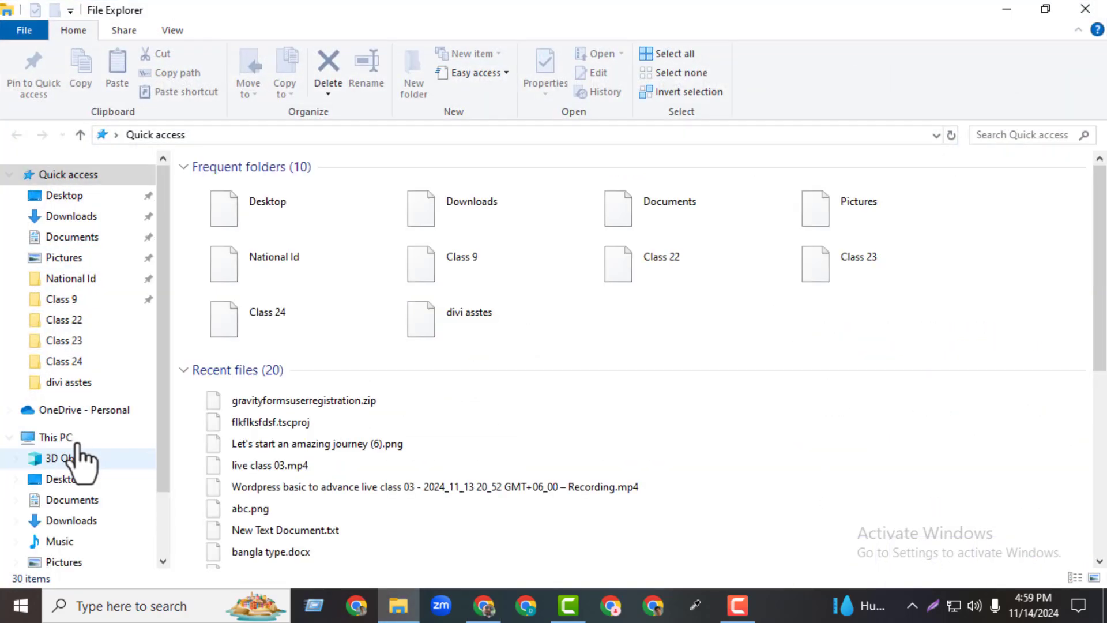
Locate gravityformsuserregistration.zip in the Desktop folder, then minimise File Explorer.
left_click(68, 196)
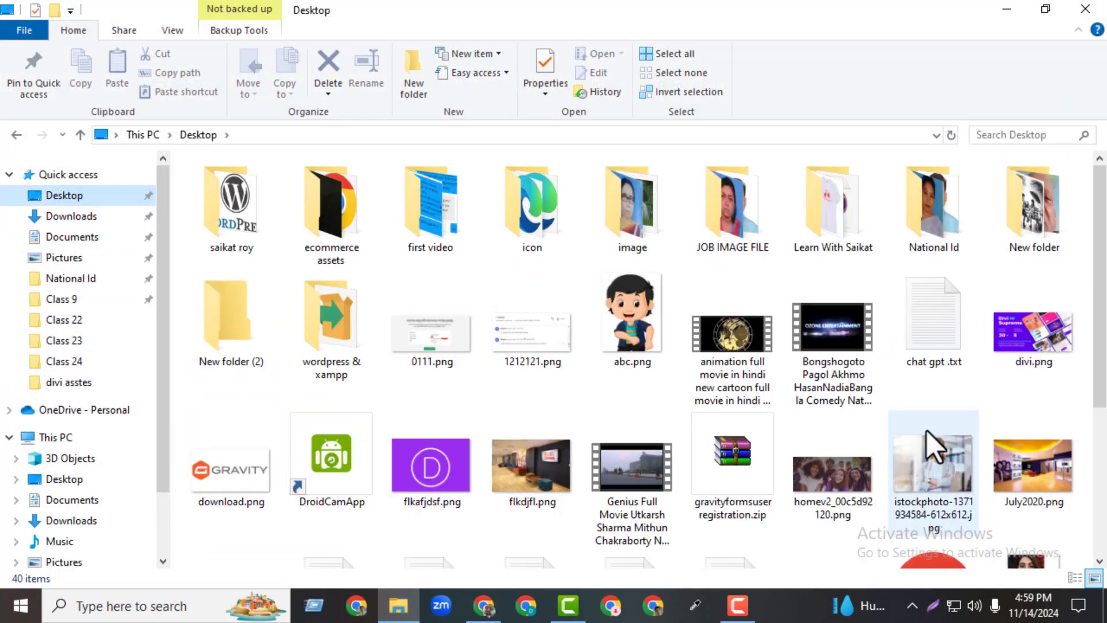
left_click(735, 483)
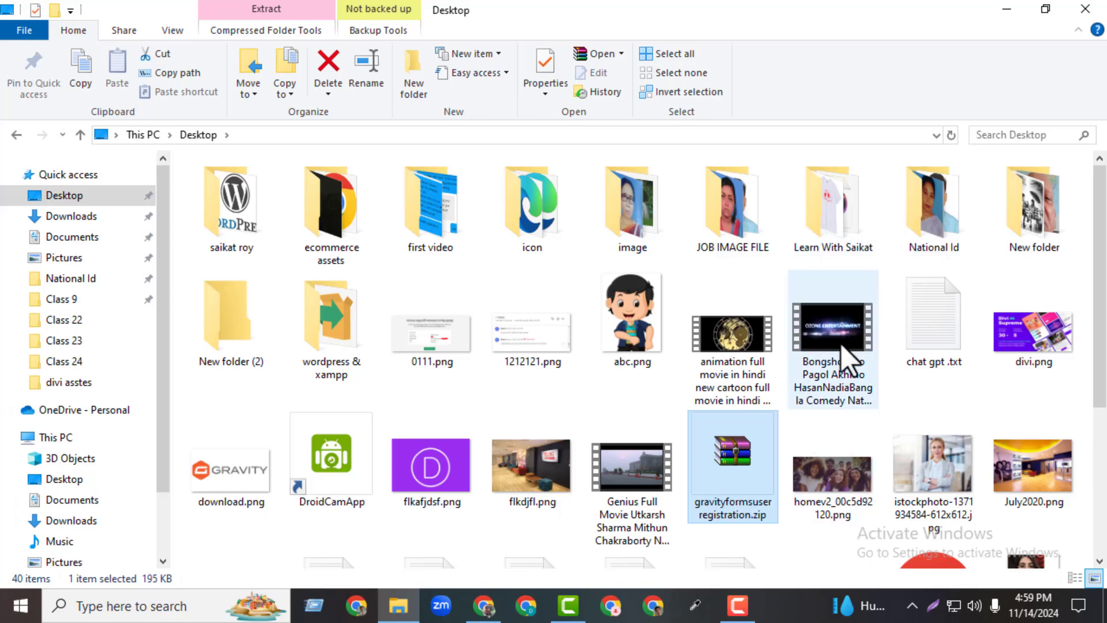
left_click(1006, 11)
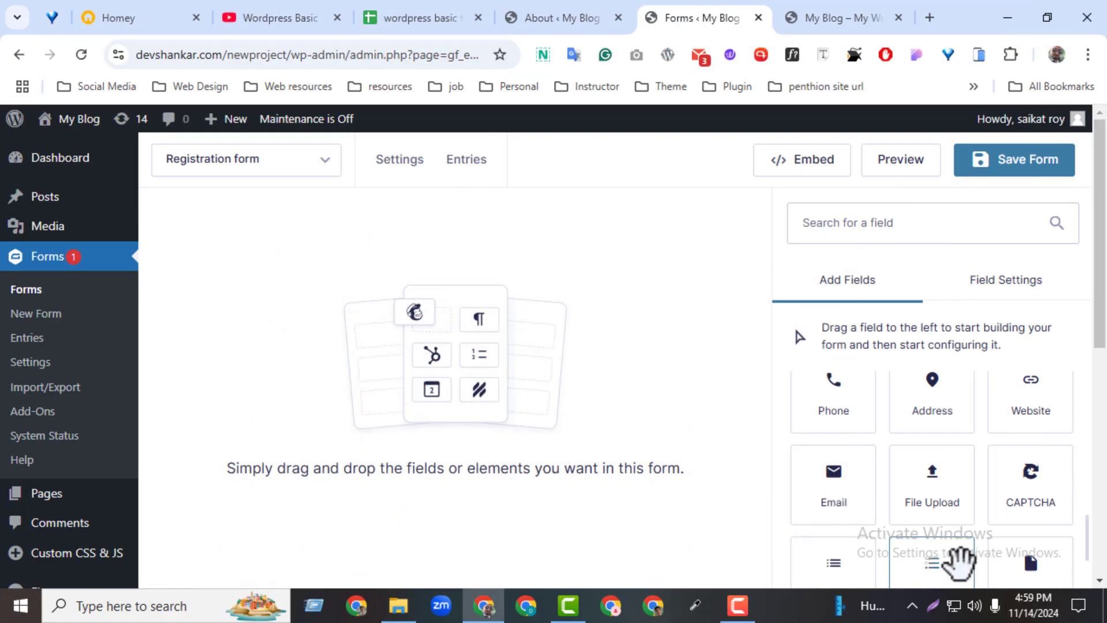
Open the WordPress Plugins page in a new tab.
scroll(1075, 424, "down", 5)
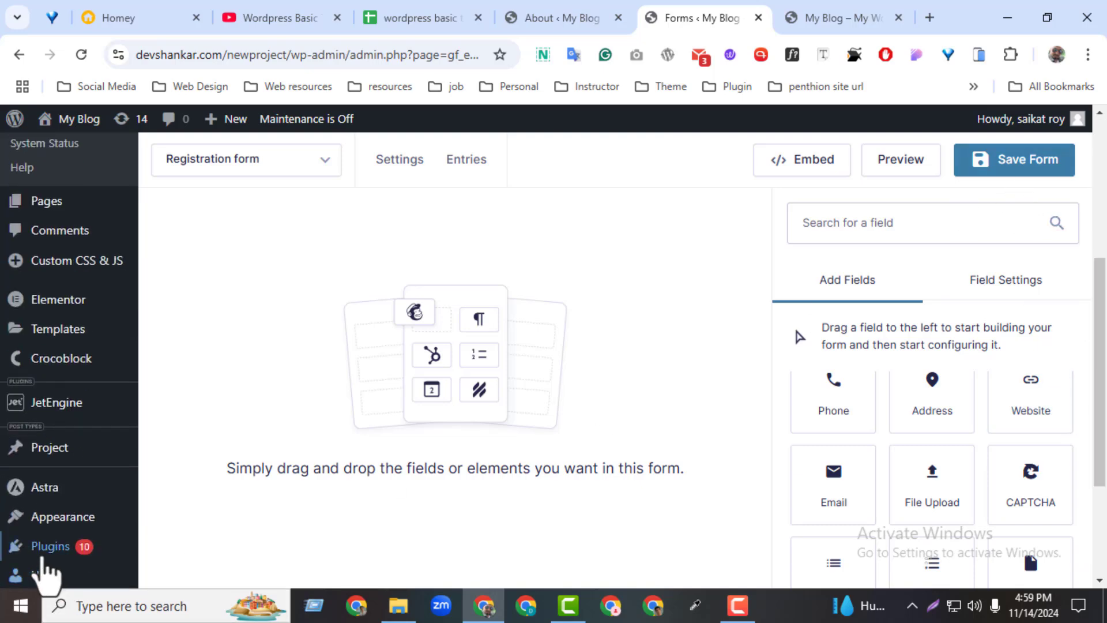
mouse_move(46, 558)
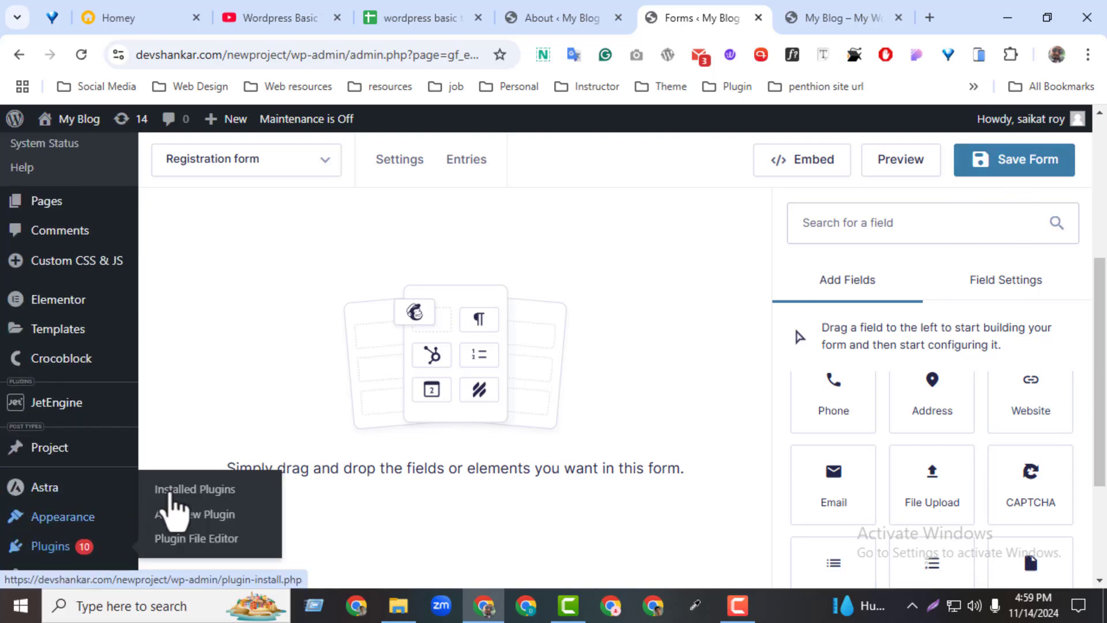
middle_click(174, 490)
left_click(720, 7)
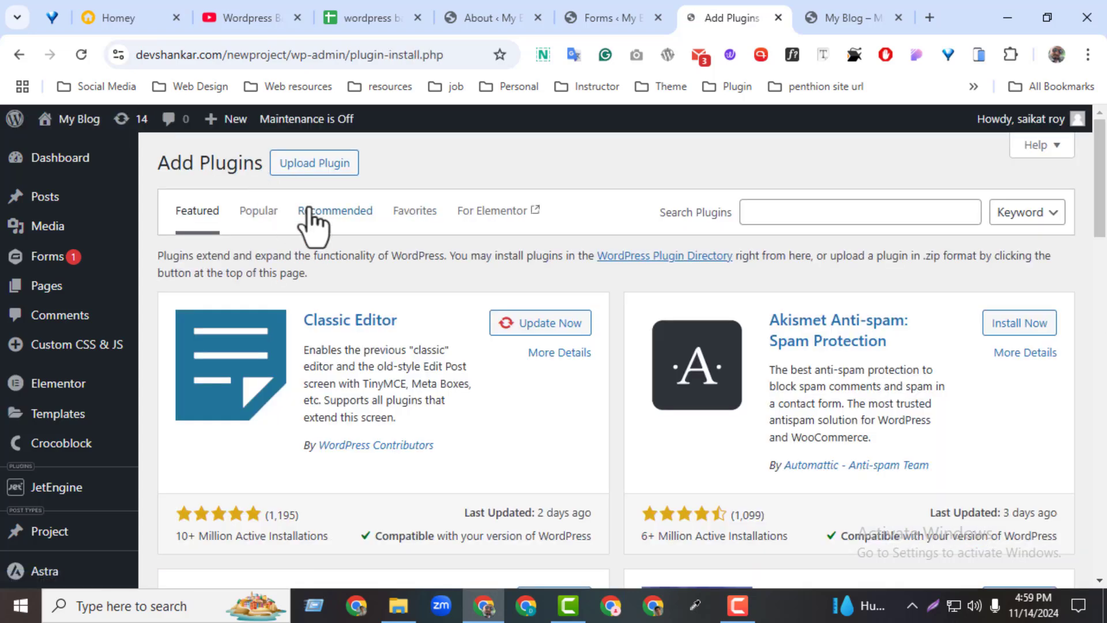
Upload gravityformsuserregistration.zip, then install and activate the plugin.
left_click(309, 172)
left_click(480, 319)
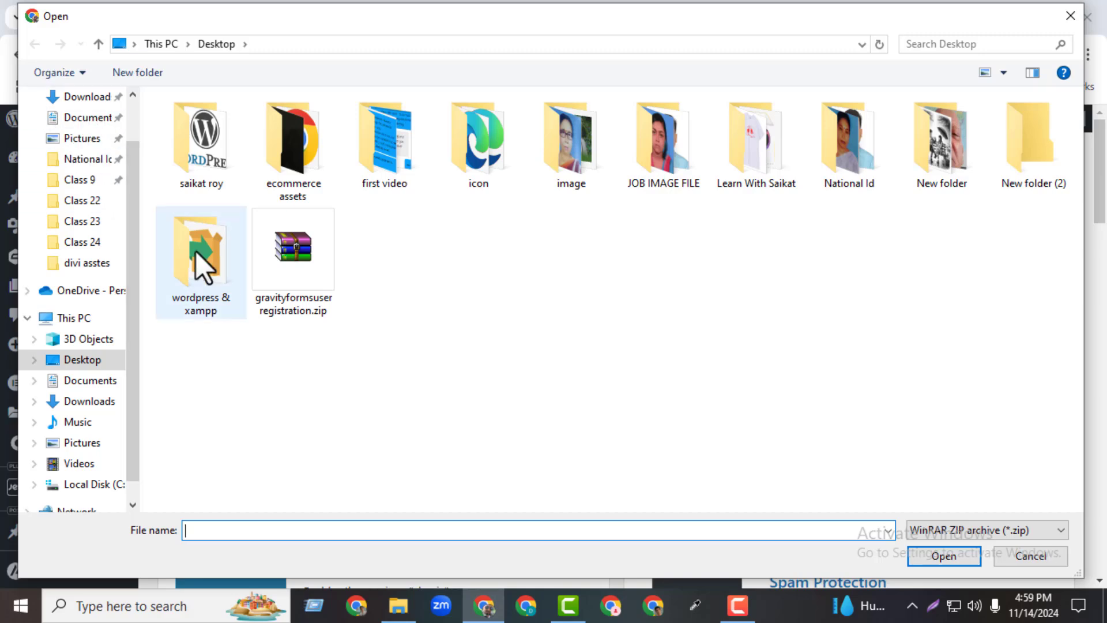
left_click(279, 275)
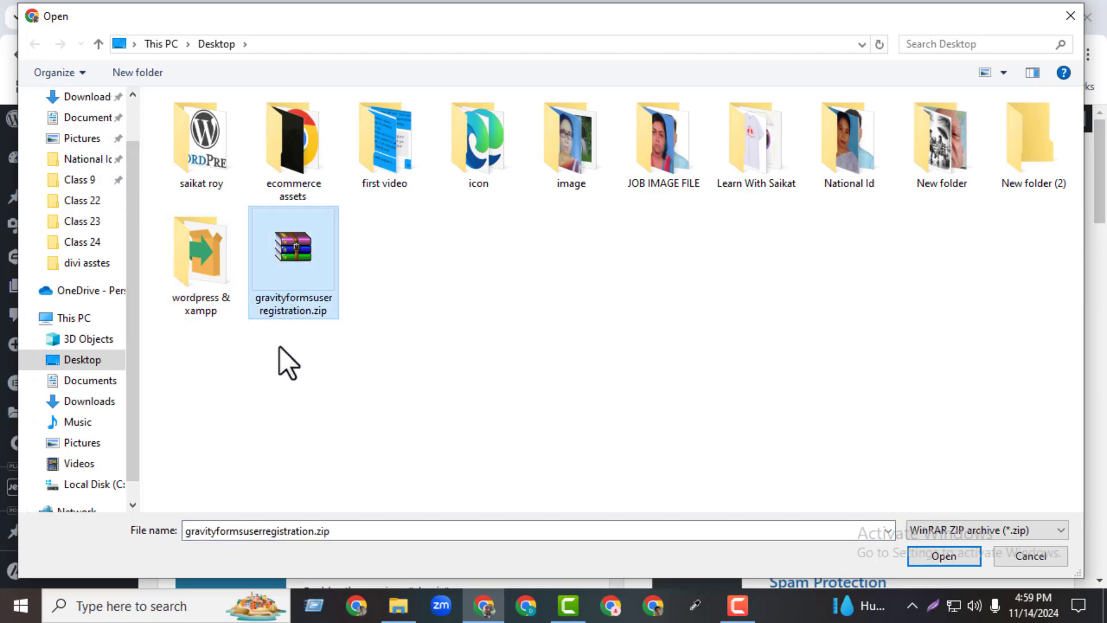
left_click(917, 557)
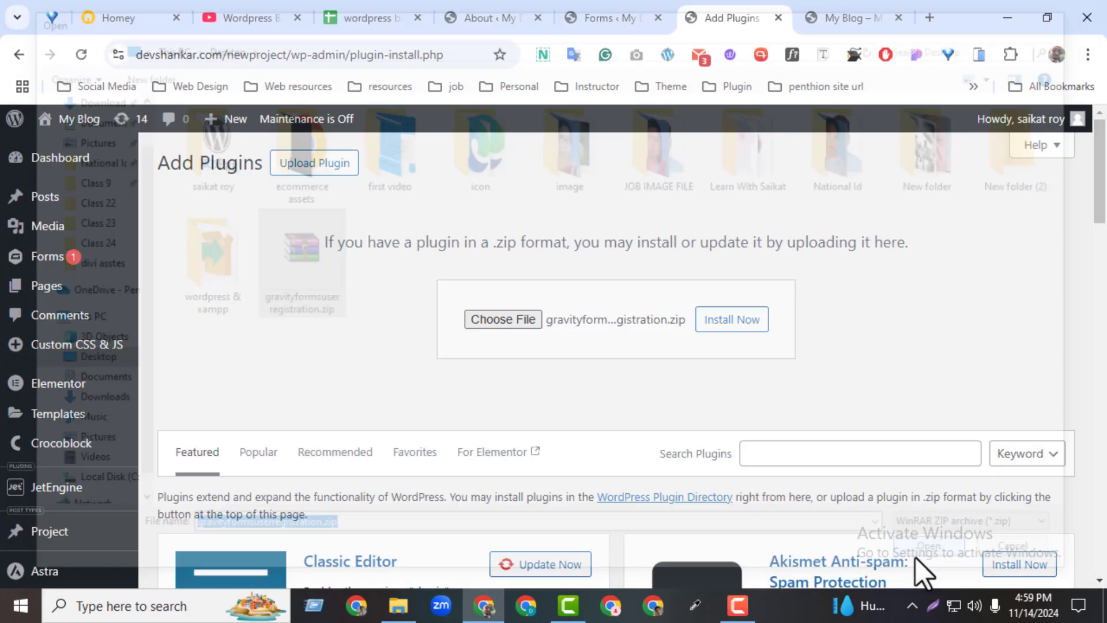
left_click(740, 322)
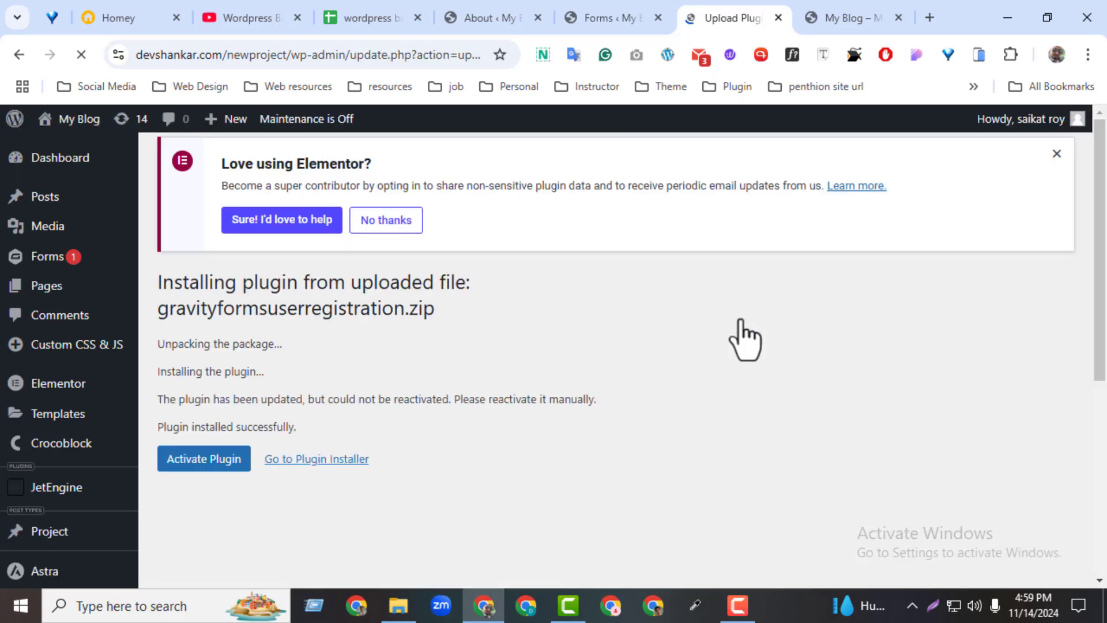
left_click(183, 461)
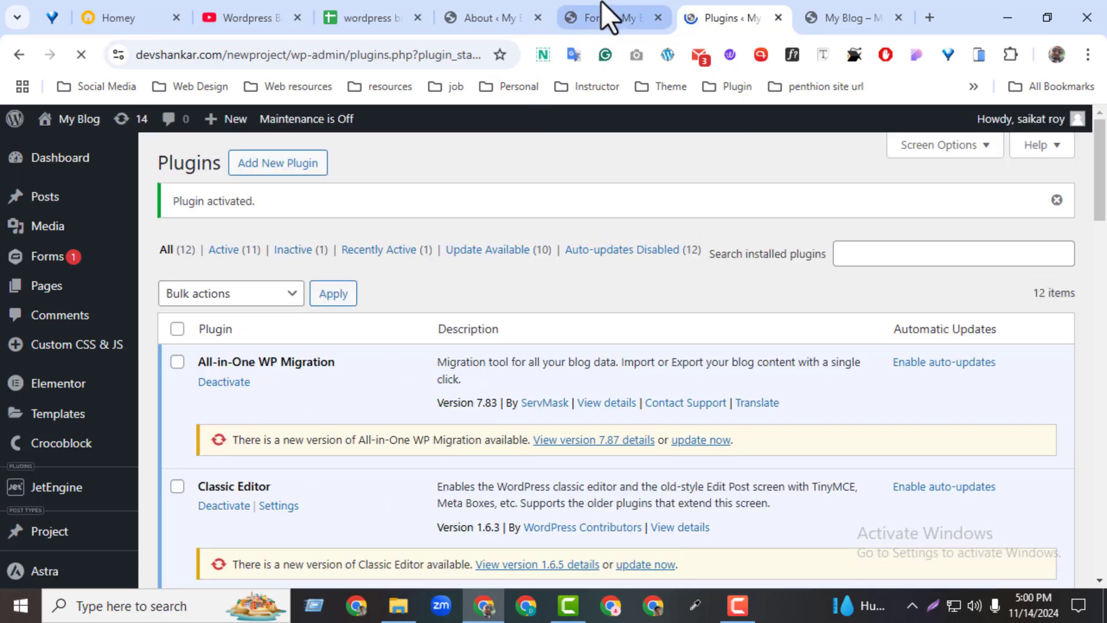
left_click(602, 15)
Save and reload the form editor, then switch to the Advanced Fields group.
left_click(1037, 165)
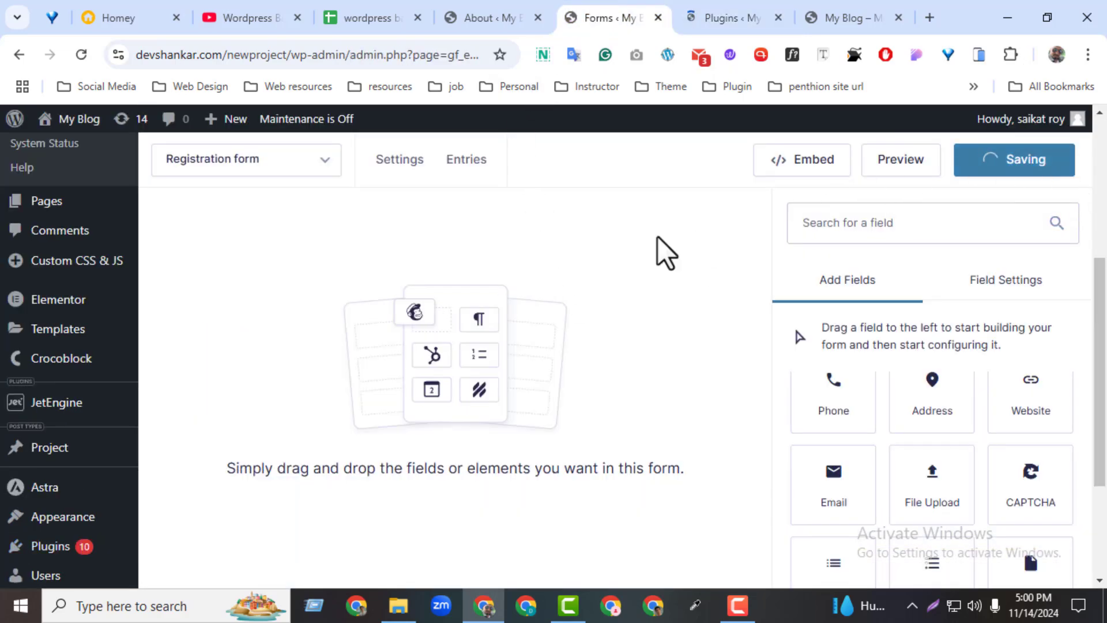
left_click(74, 55)
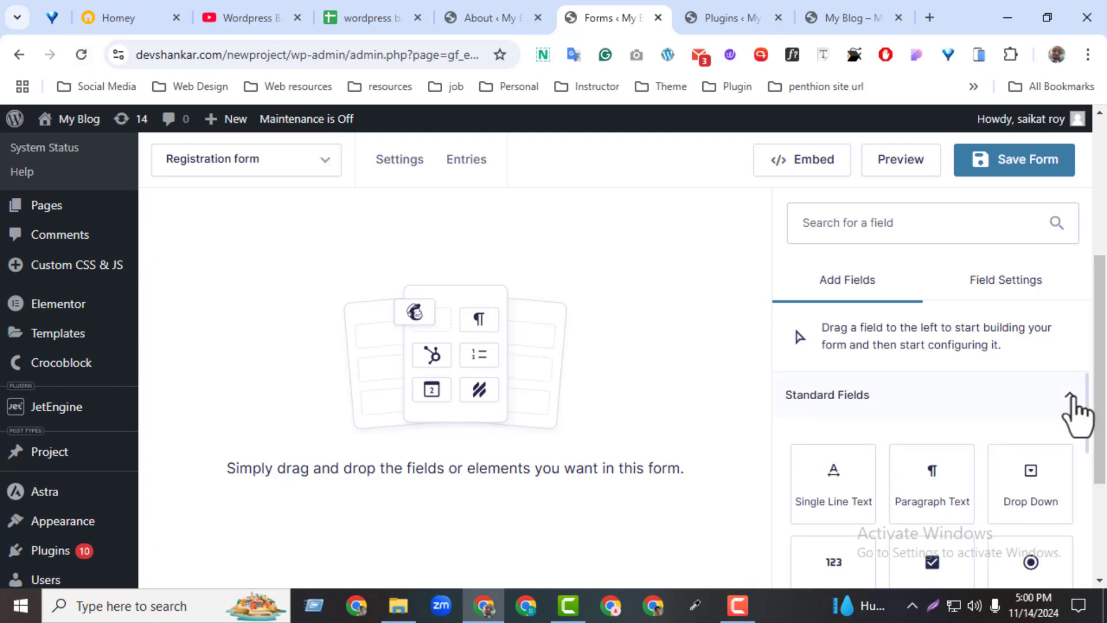
left_click(1068, 403)
left_click(839, 450)
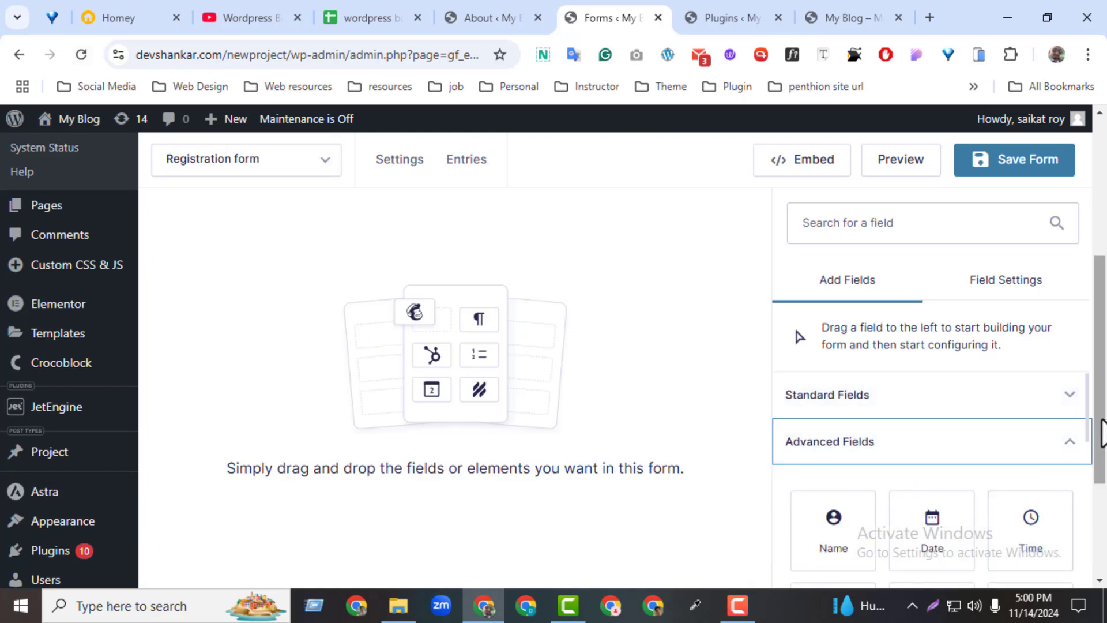
left_click_drag(1088, 424, 1083, 501)
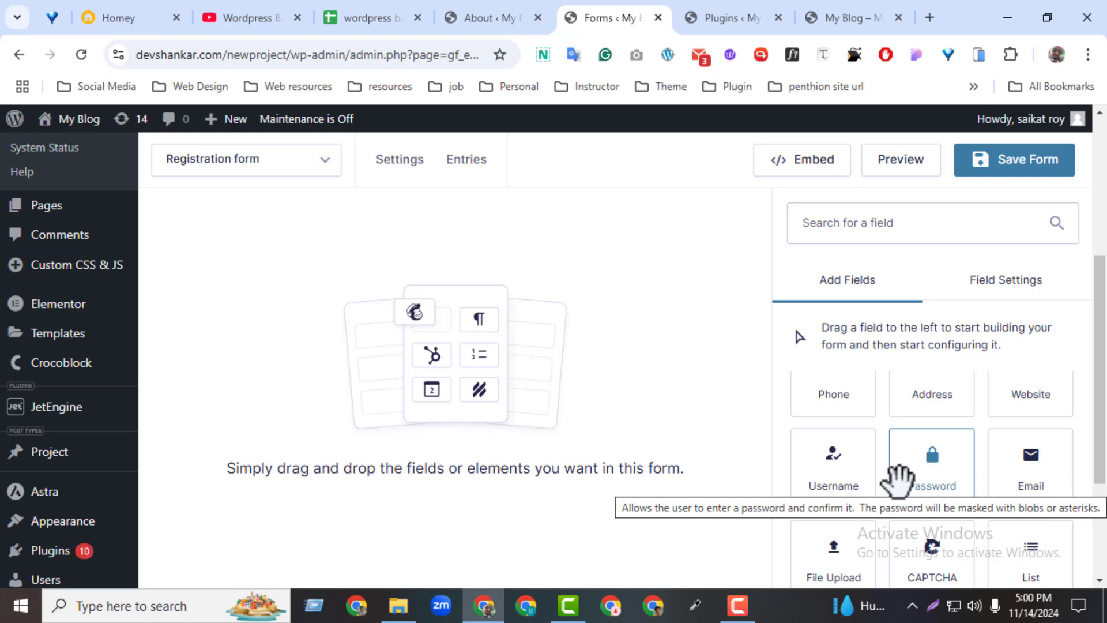
Add Username, Email and Password fields to the Registration form.
left_click_drag(859, 472, 432, 326)
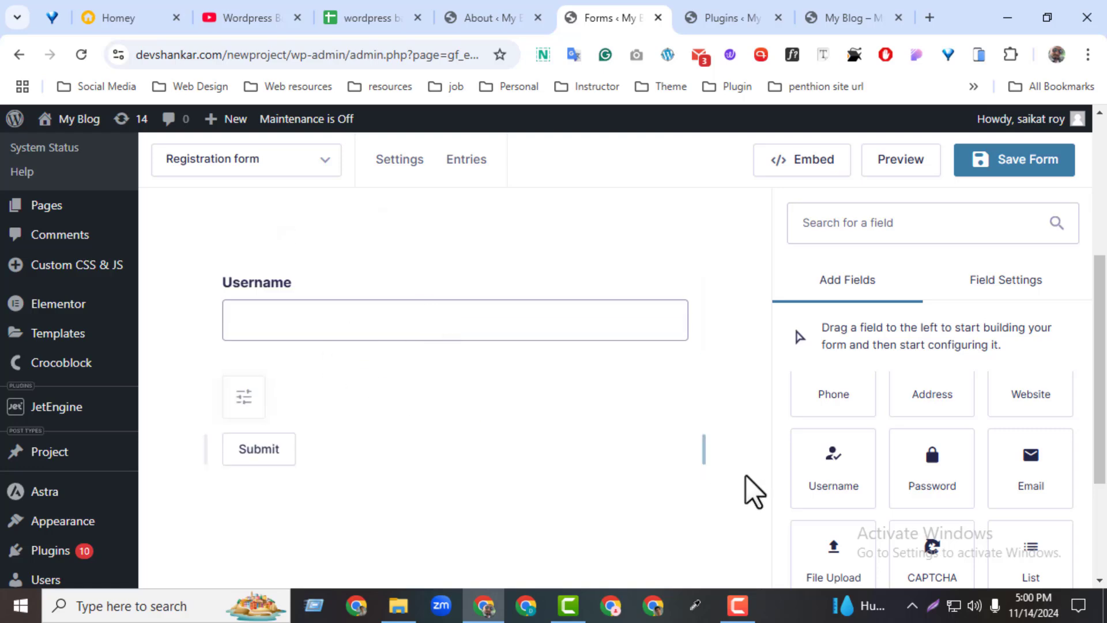
left_click_drag(1102, 421, 1101, 438)
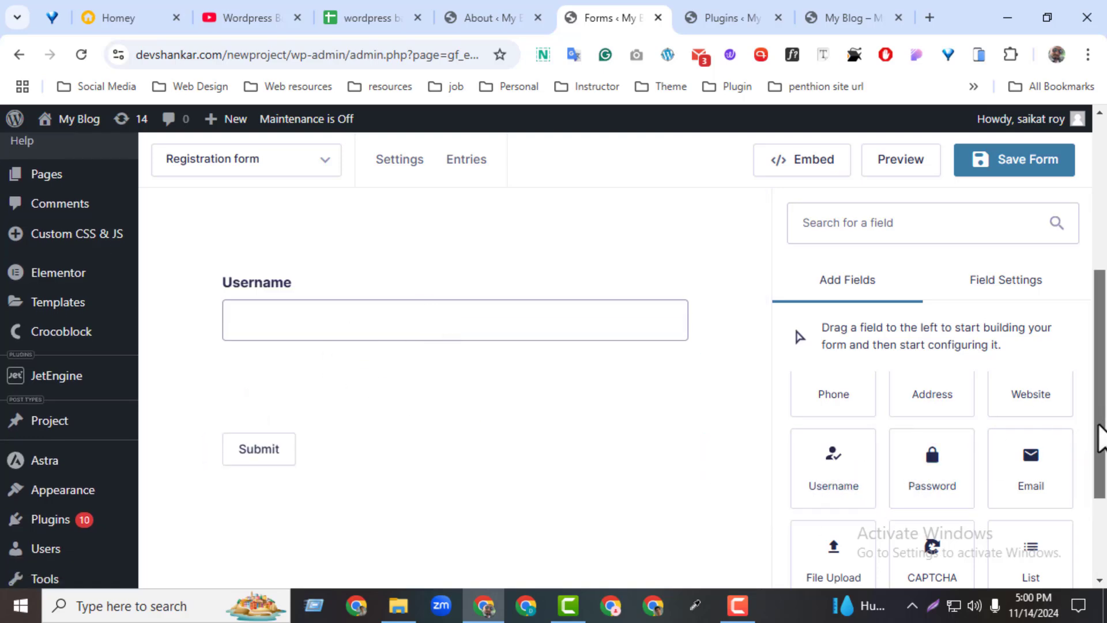
scroll(1102, 438, "up", 2)
scroll(1087, 519, "up", 2)
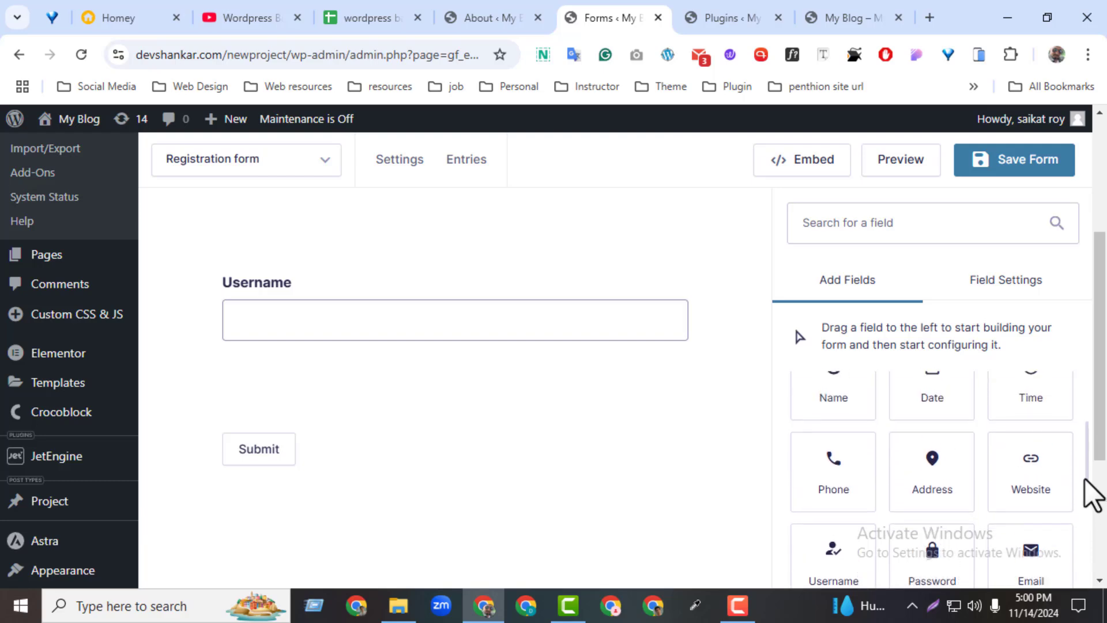
scroll(1085, 478, "up", 3)
scroll(1084, 461, "down", 2)
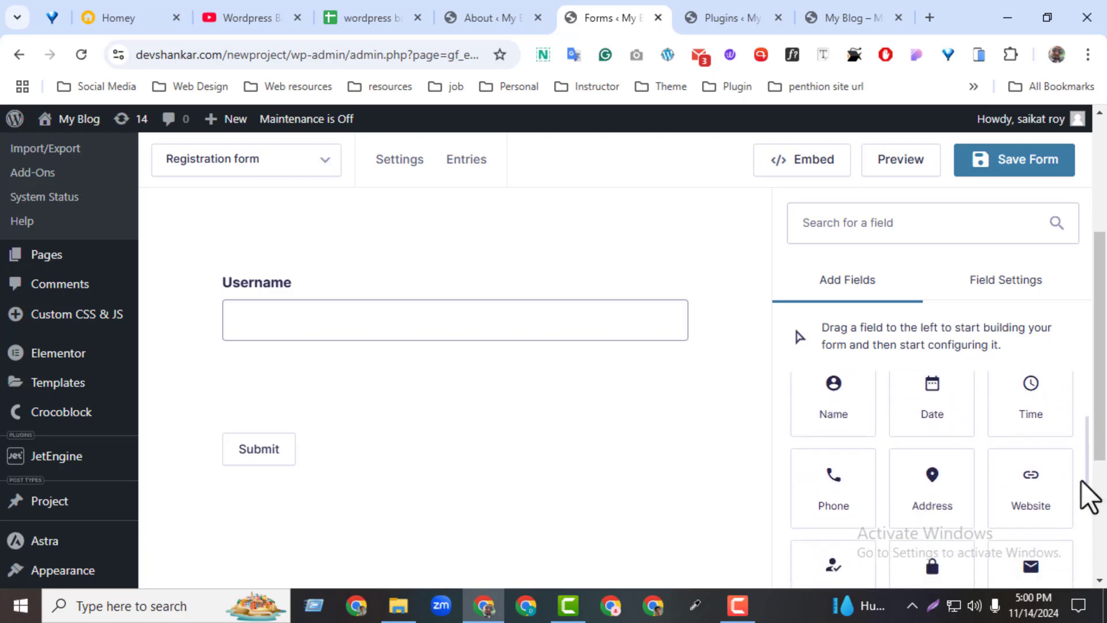
scroll(1082, 480, "down", 1)
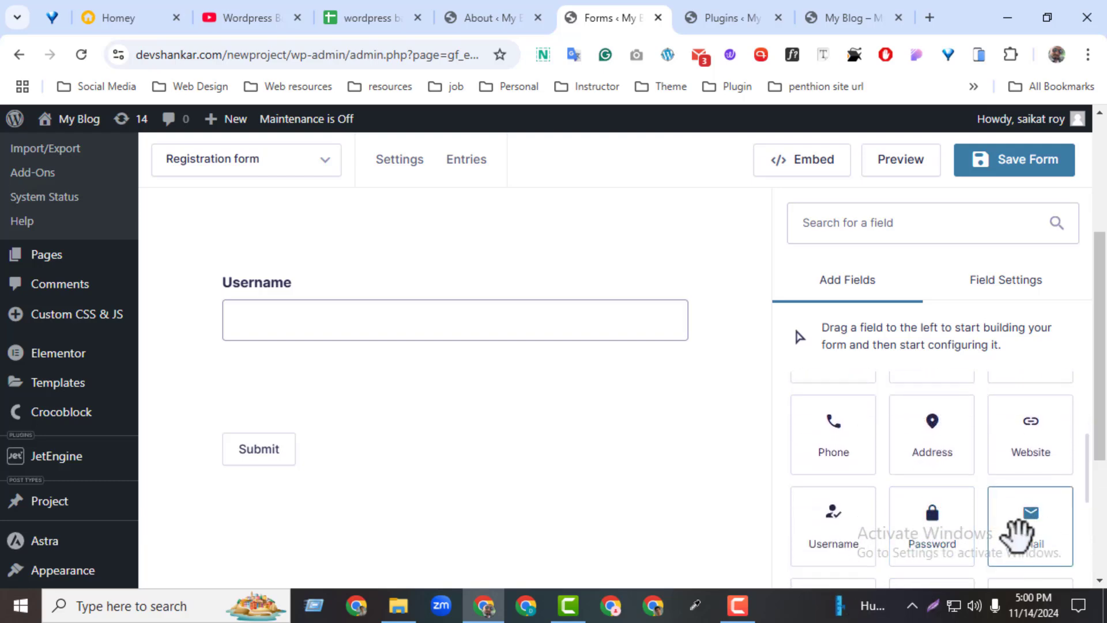
left_click_drag(1017, 533, 376, 380)
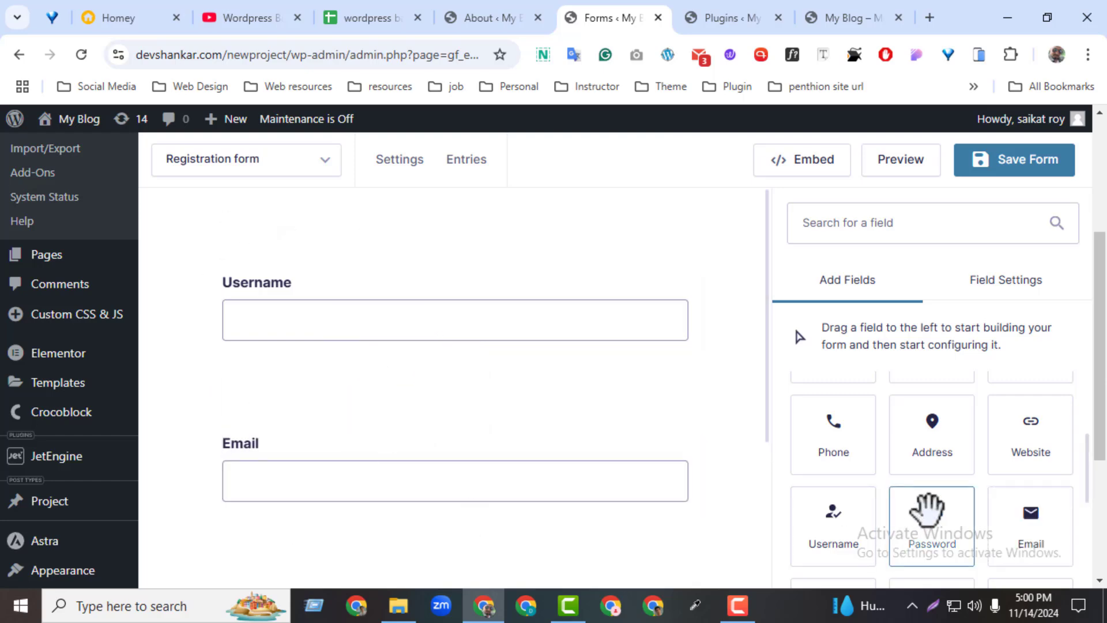
left_click_drag(928, 507, 590, 524)
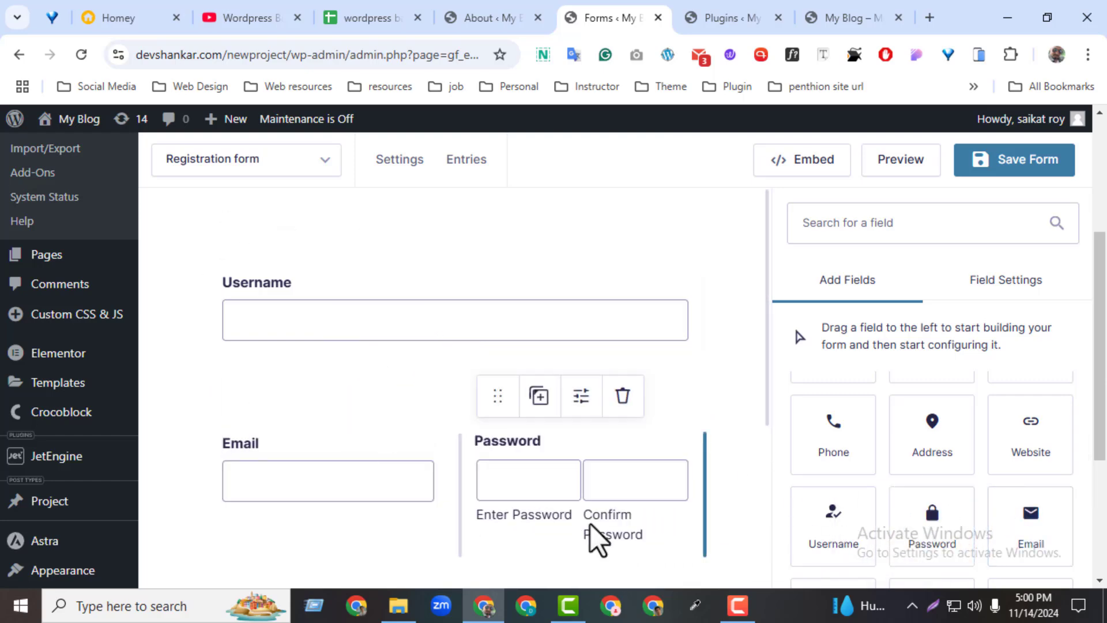
Move Password onto its own row below Email and save the form.
left_click_drag(492, 399, 380, 513)
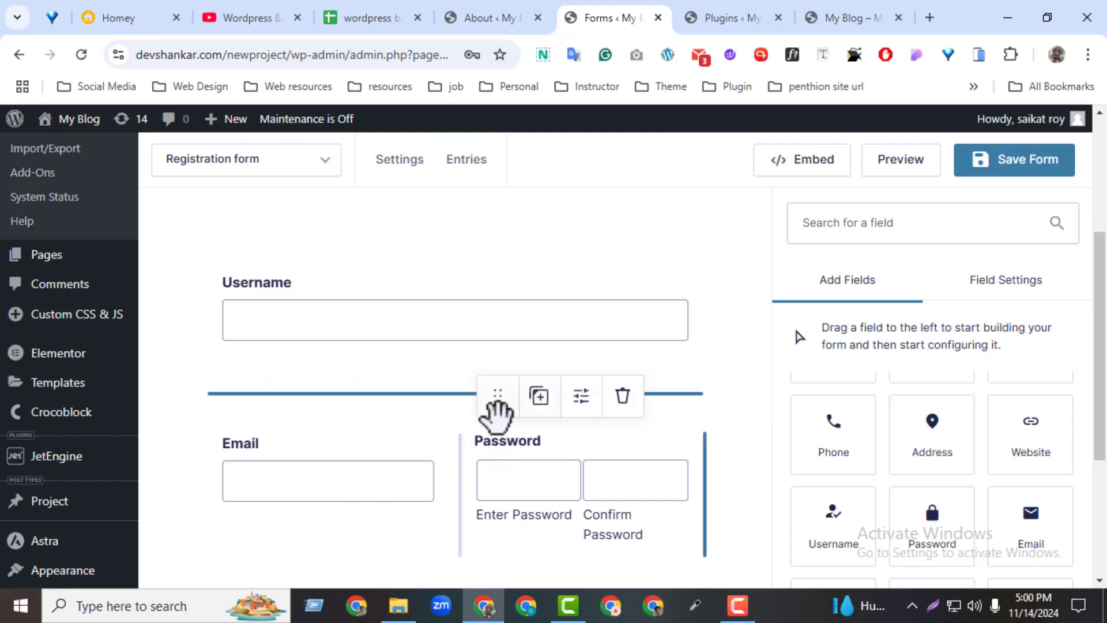
left_click_drag(495, 411, 332, 420)
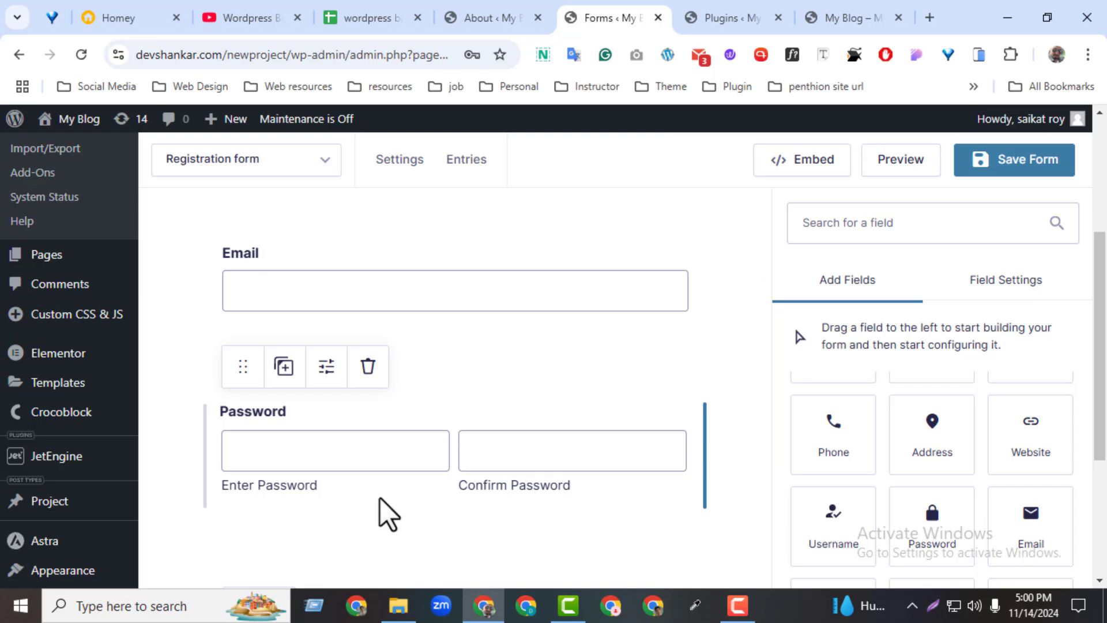
left_click(1009, 162)
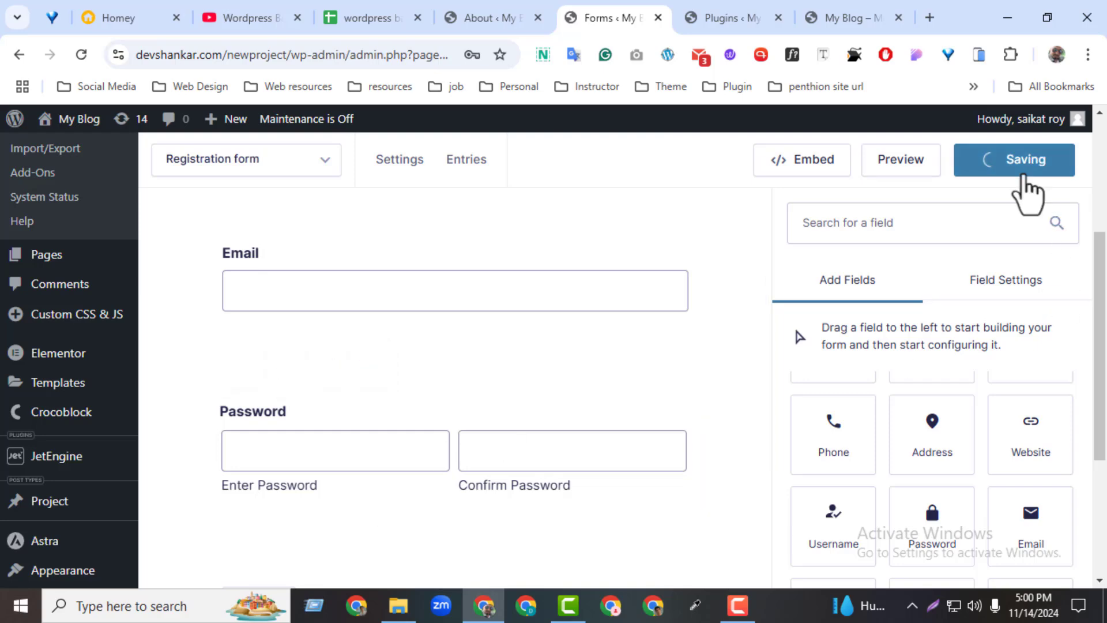
Preview the Registration form's Email and Password fields in a new tab, then return.
left_click(916, 166)
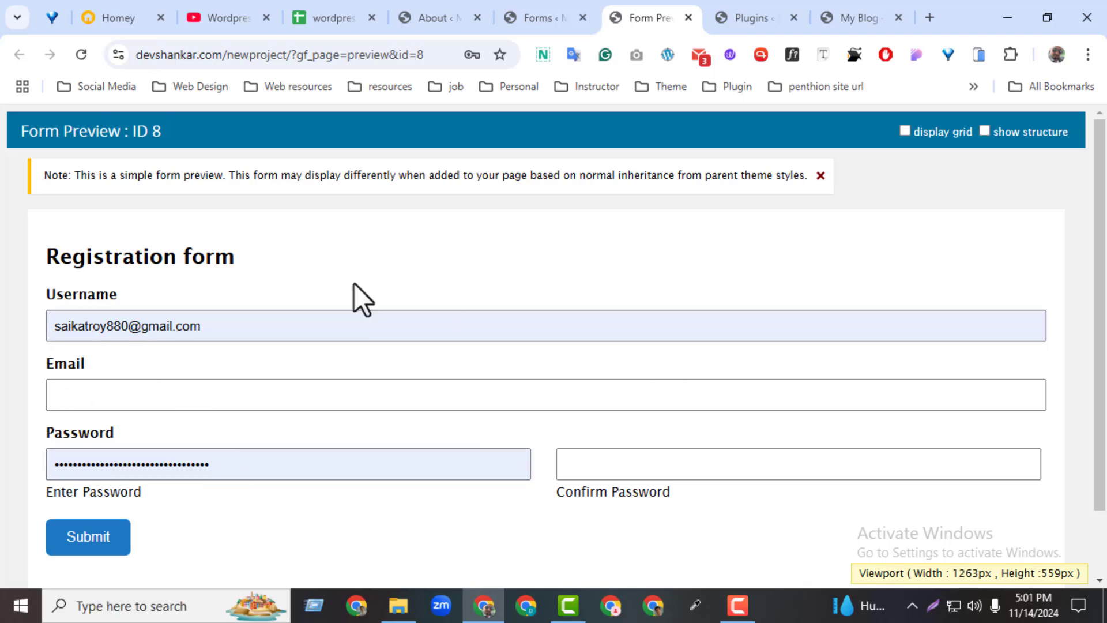
left_click(562, 8)
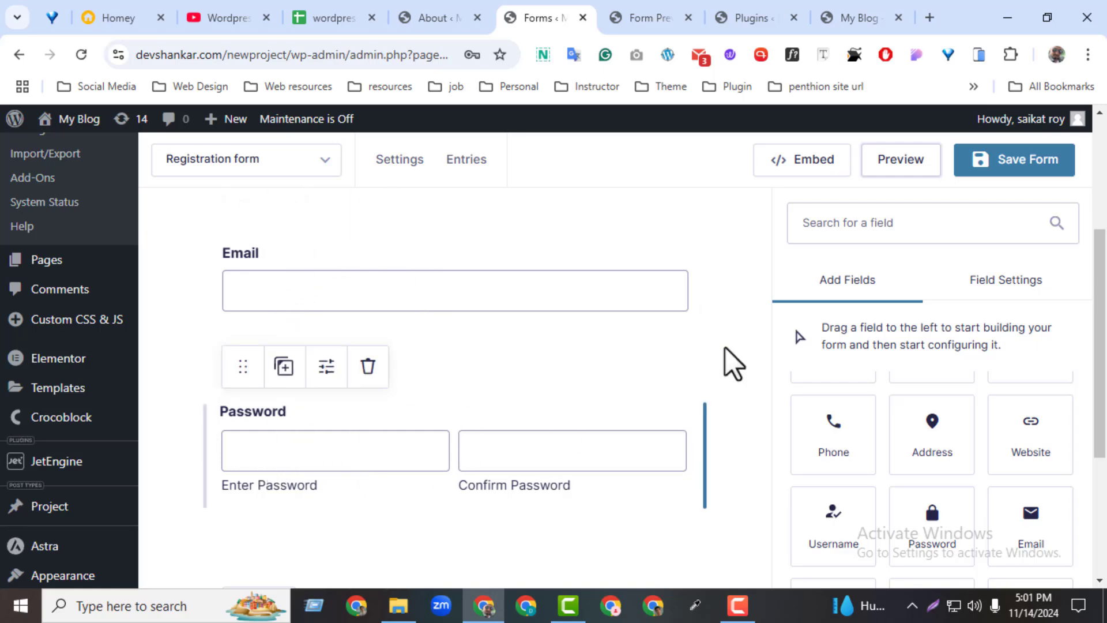
Start a new User Registration feed from the form's settings.
mouse_move(404, 167)
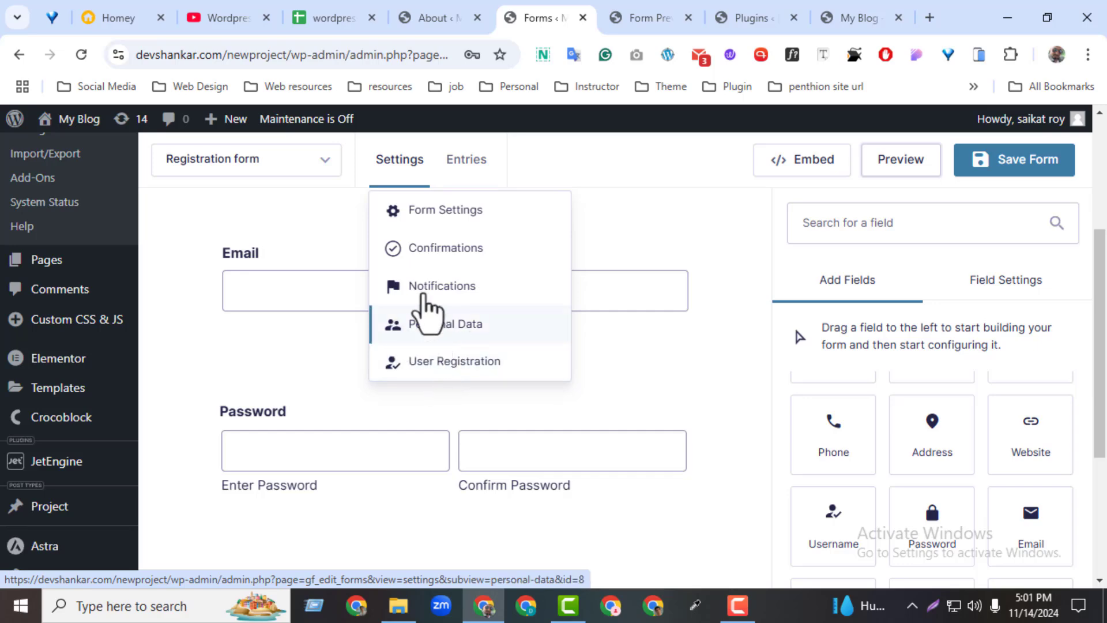
left_click(424, 368)
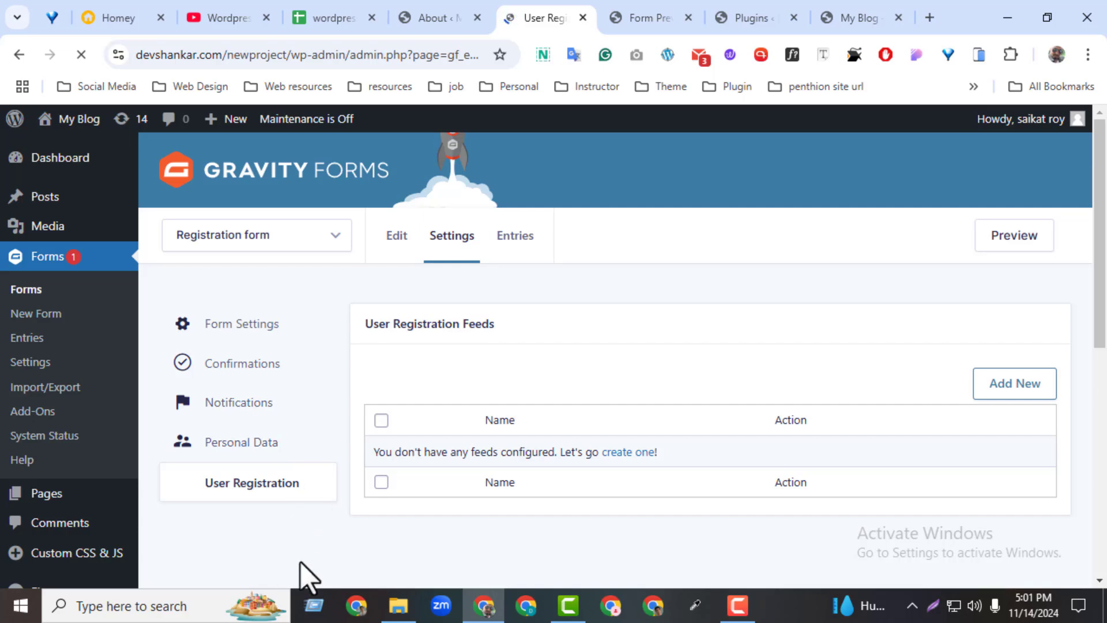
left_click(625, 453)
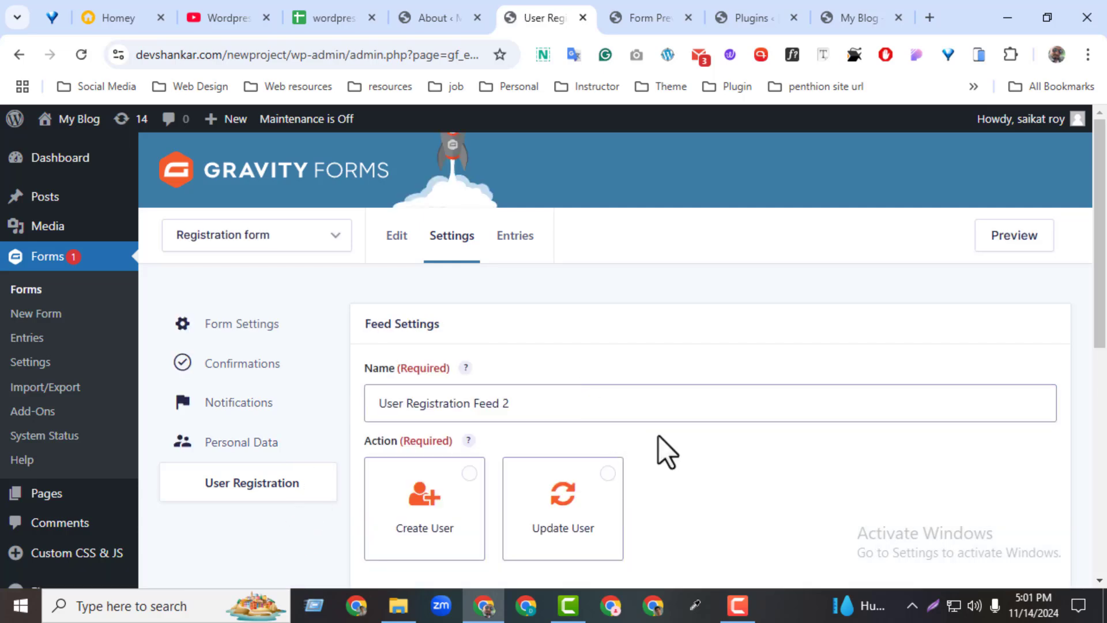
scroll(902, 410, "down", 1)
Rename the feed to 'User Registration Feed Form' and choose the Create User action.
left_click_drag(518, 377, 309, 375)
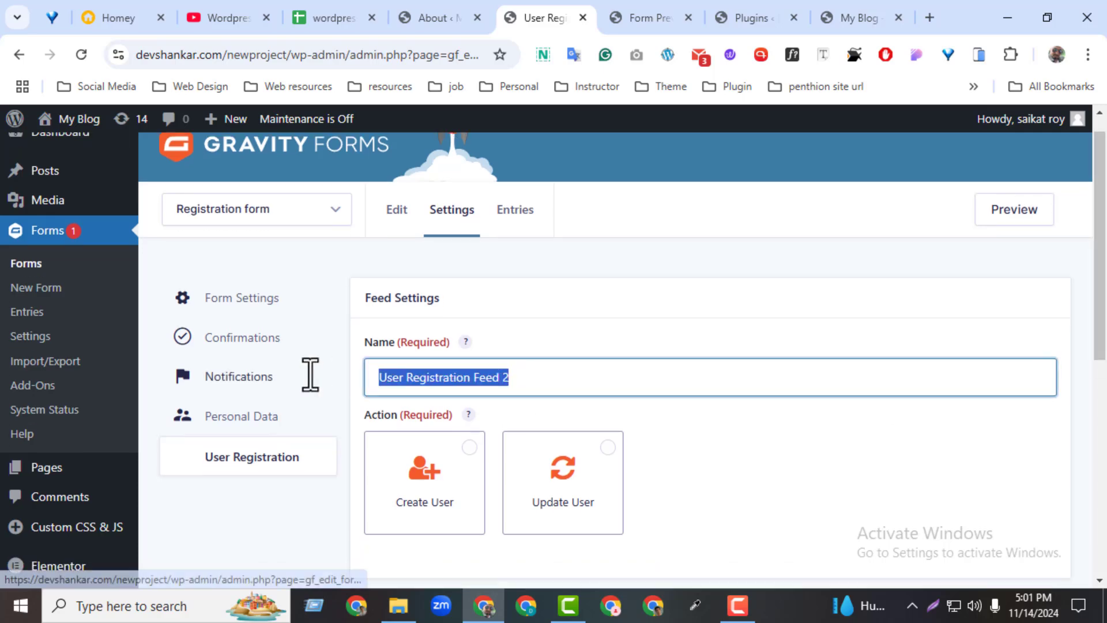
left_click(519, 378)
key("BackSpace")
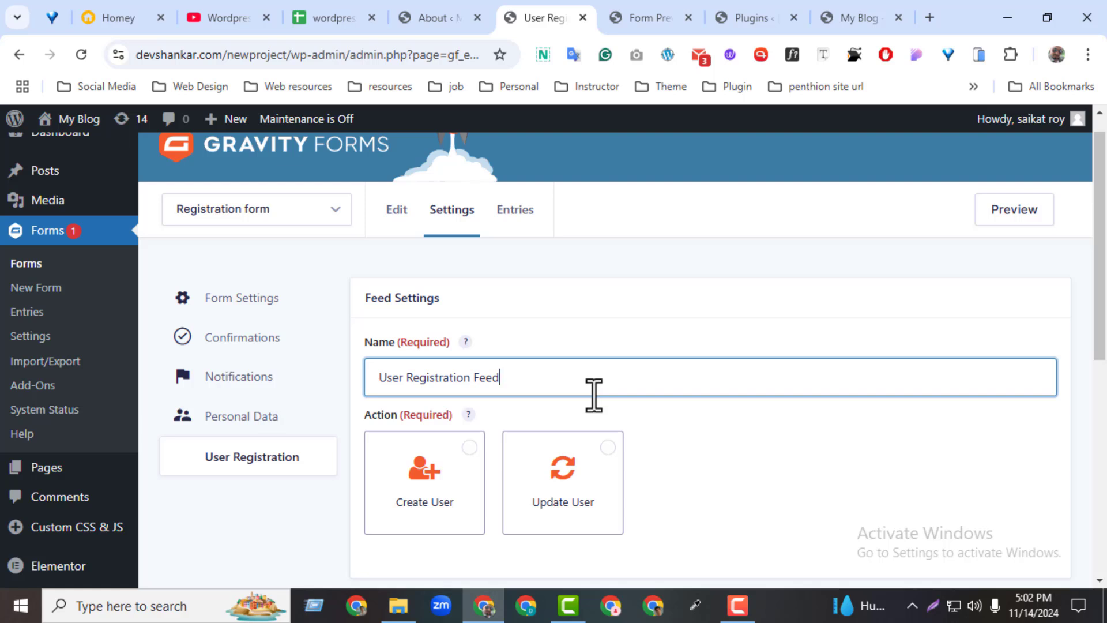
type("Form")
scroll(1038, 369, "down", 1)
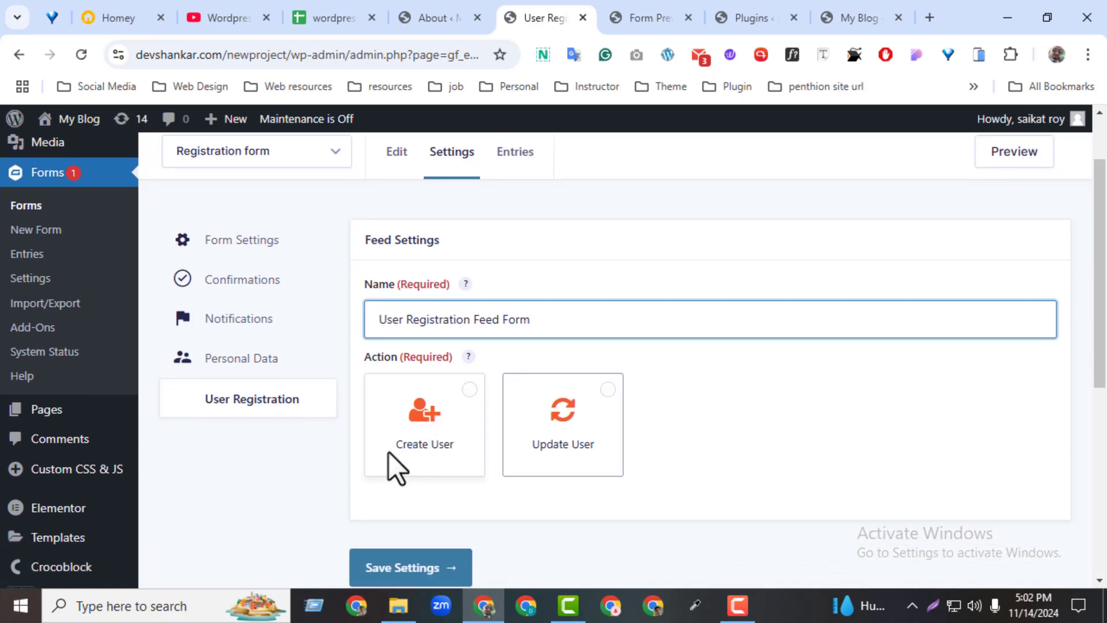
left_click(470, 391)
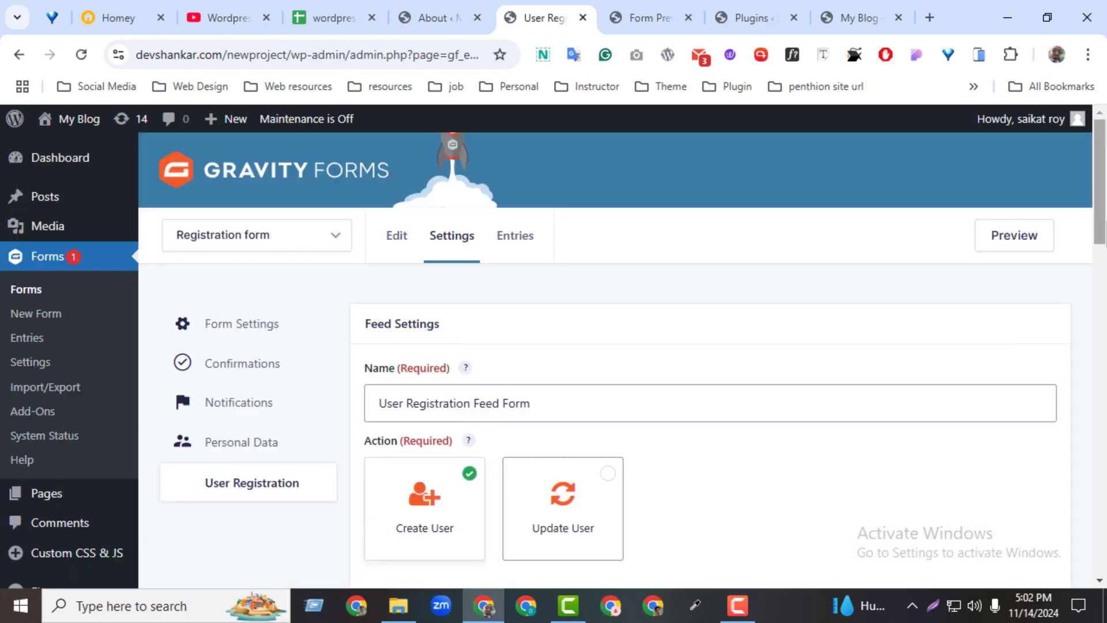
left_click_drag(1104, 222, 1084, 330)
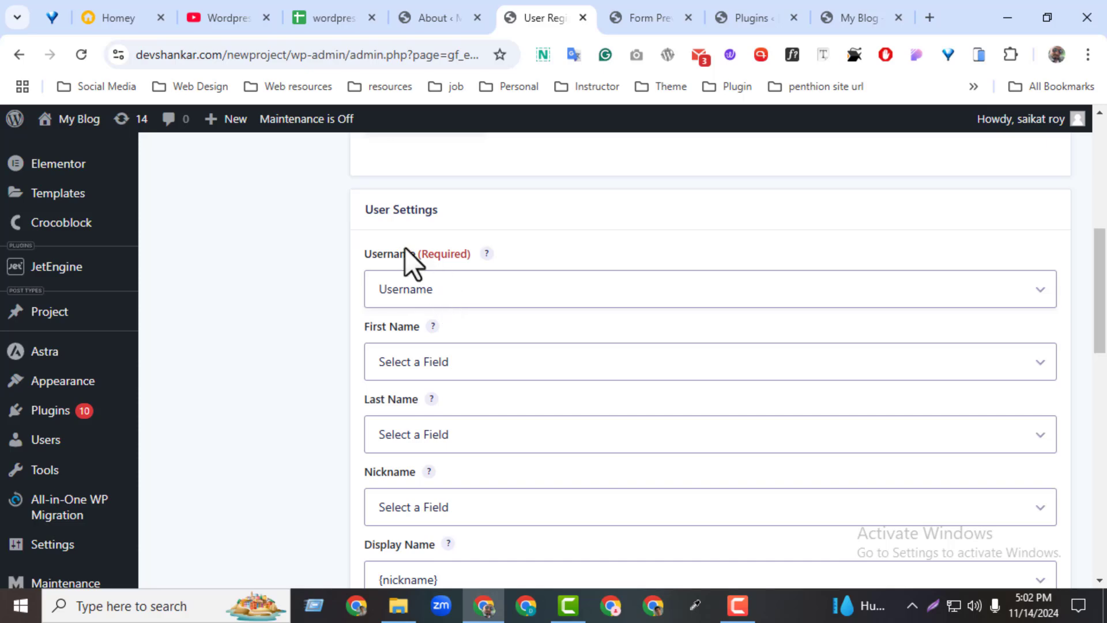
Map the feed's Username setting to the form's Username field.
left_click(407, 294)
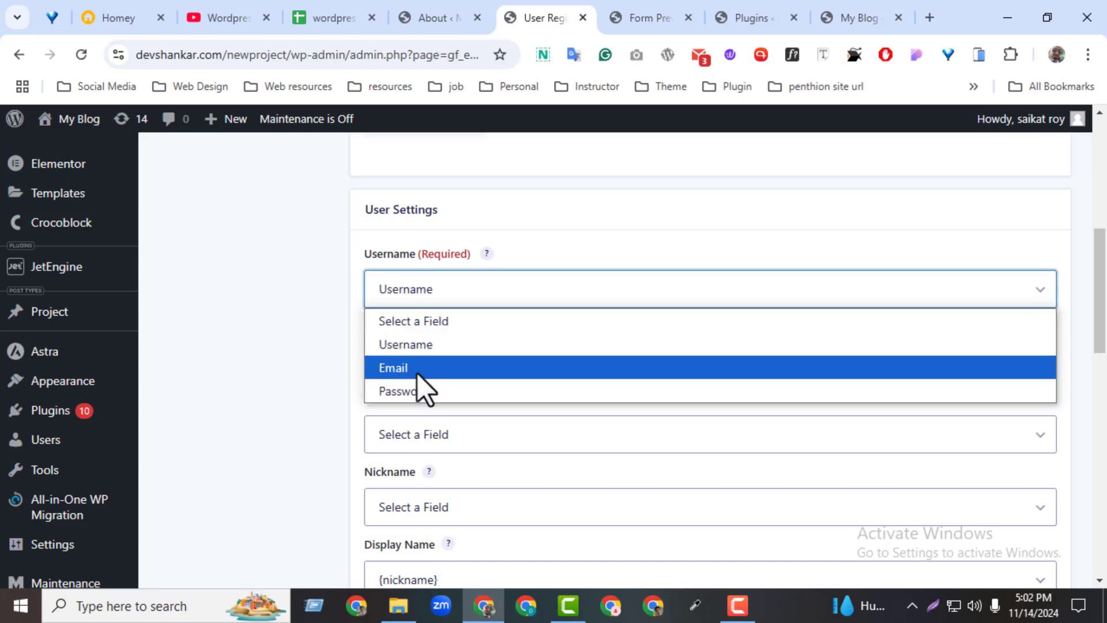
left_click(426, 303)
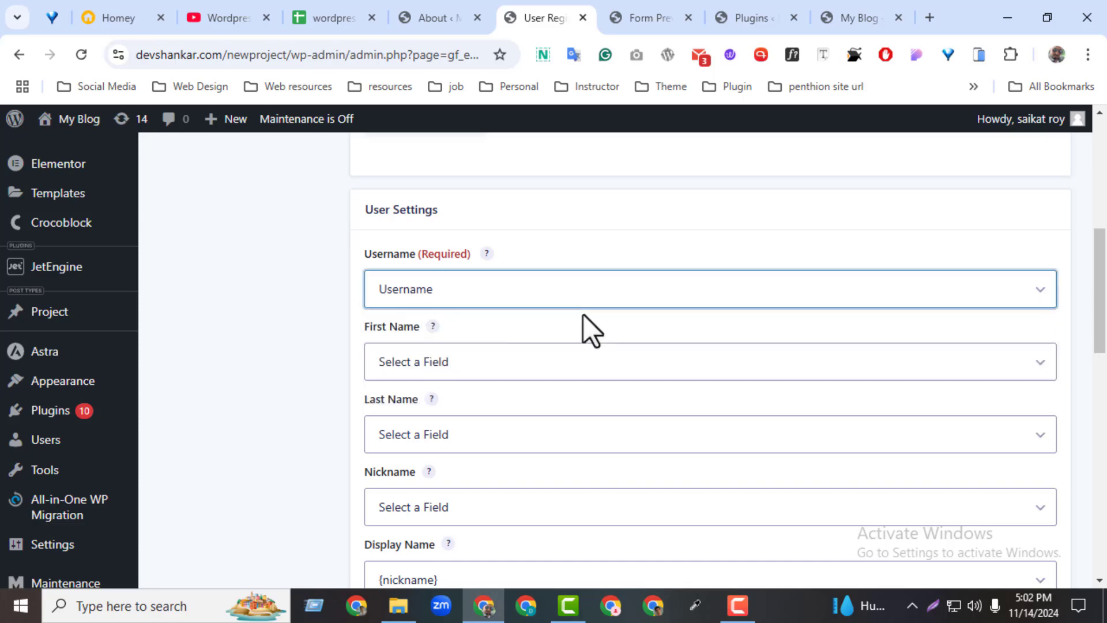
left_click(535, 306)
left_click(432, 369)
left_click(932, 605)
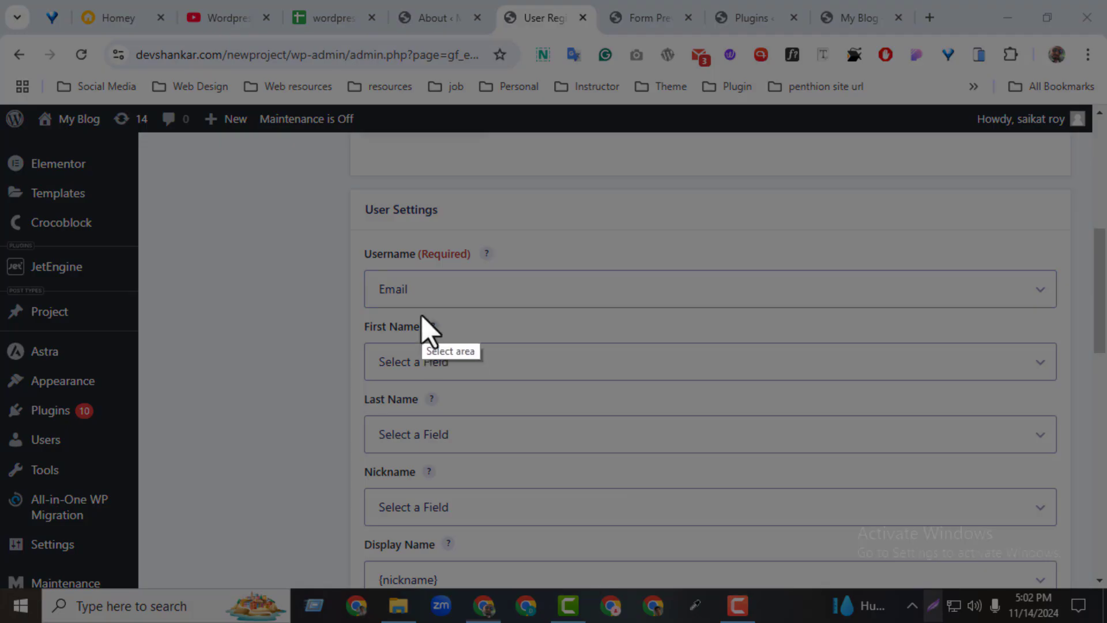
left_click_drag(346, 227, 1072, 325)
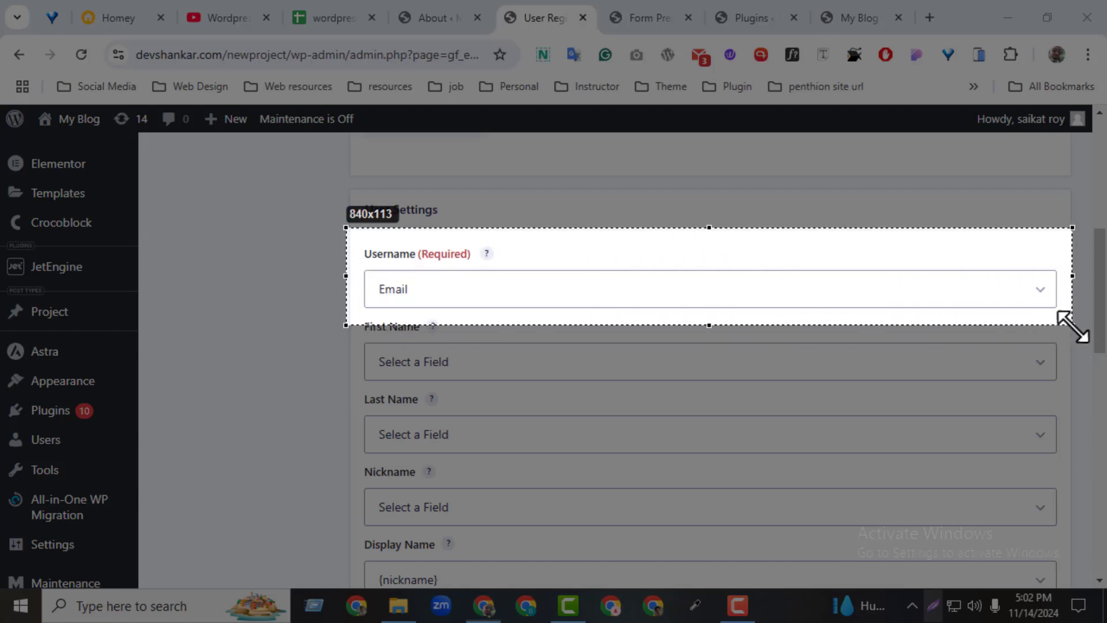
left_click_drag(1009, 298, 1008, 301)
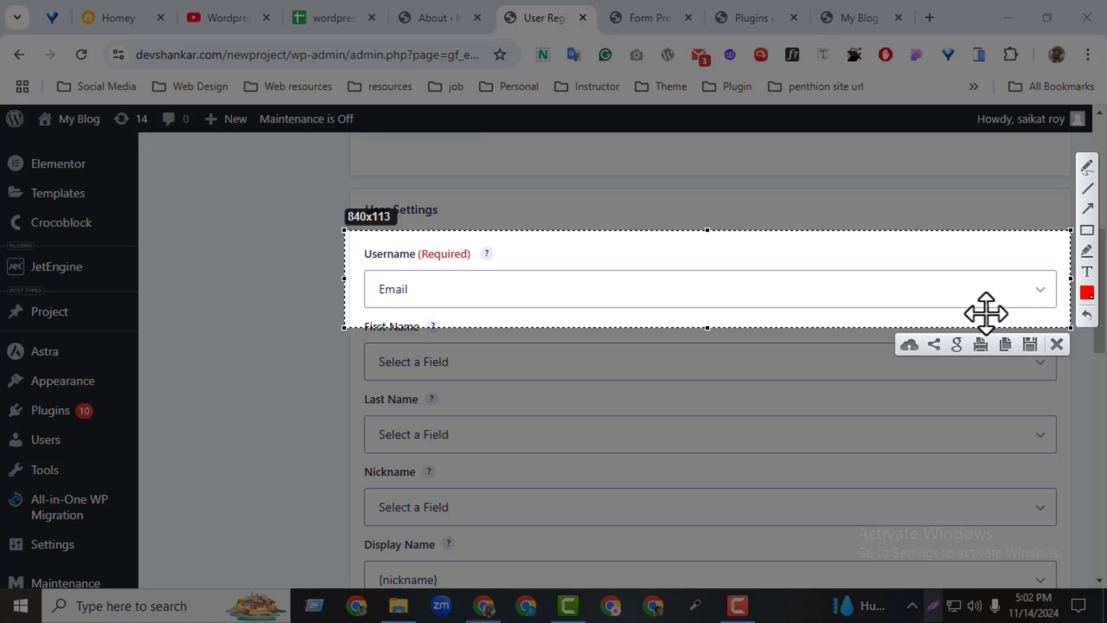
left_click(1058, 345)
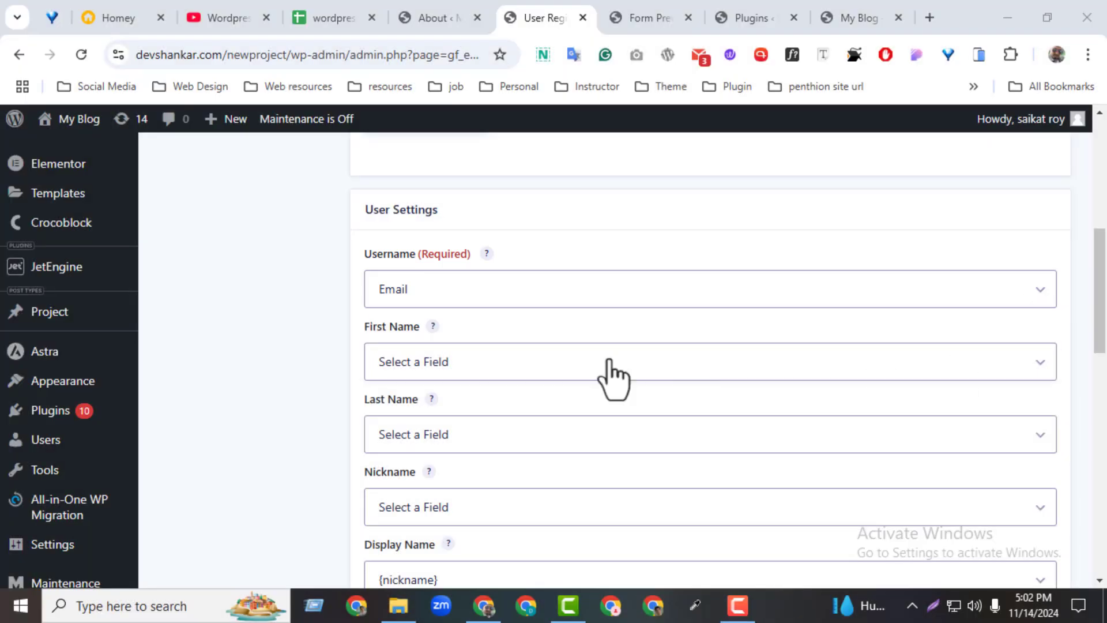
left_click(387, 299)
left_click(389, 345)
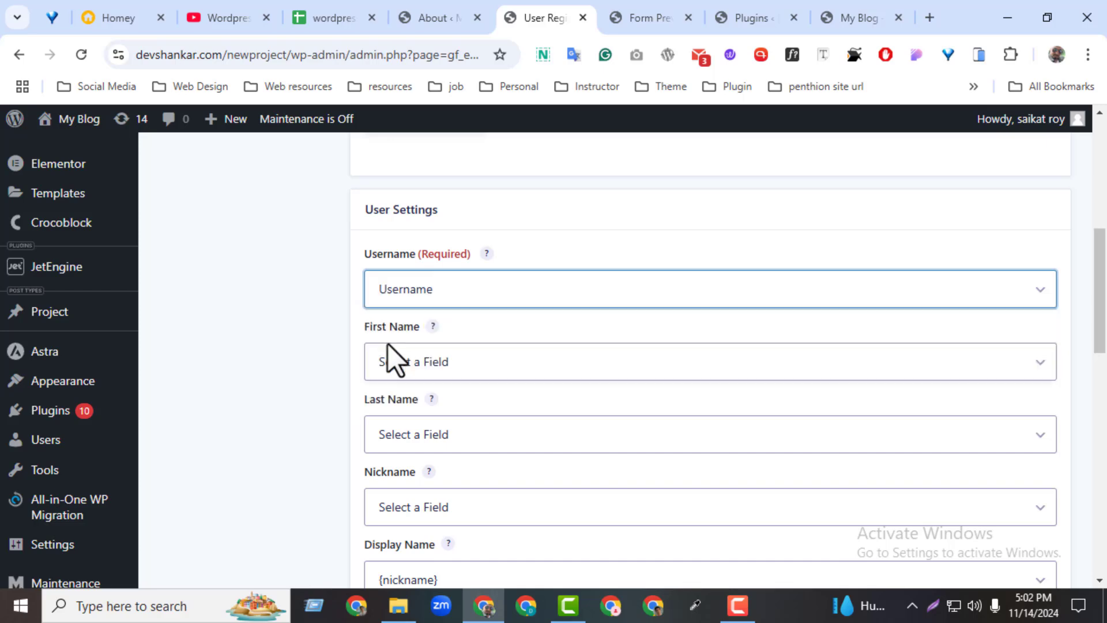
Leave First Name, Last Name and Nickname unmapped.
left_click(390, 363)
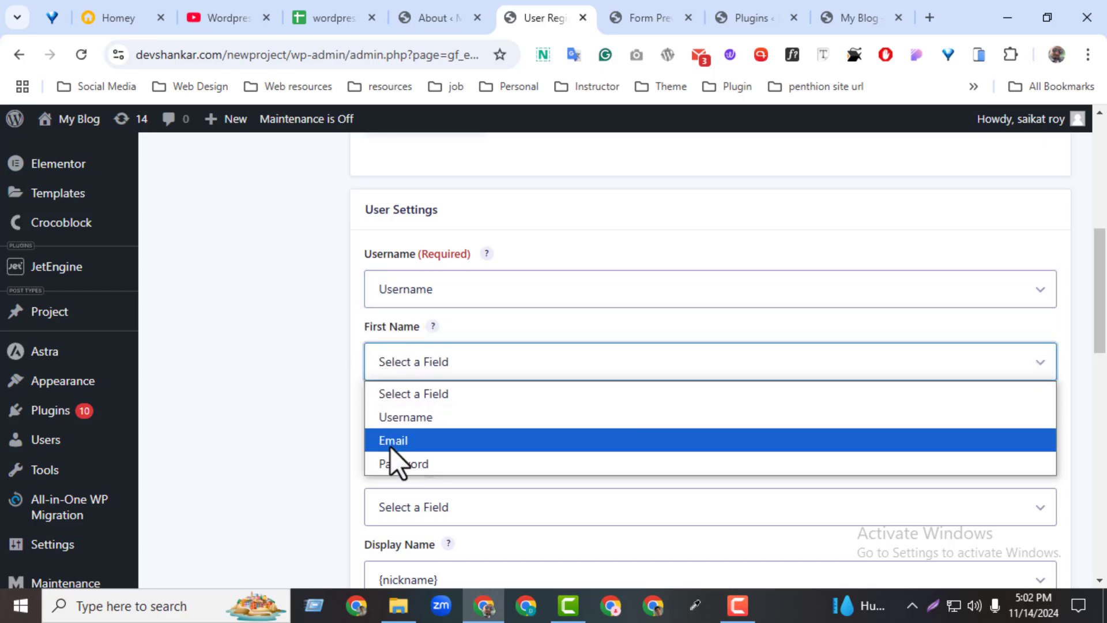
left_click(385, 394)
left_click(450, 437)
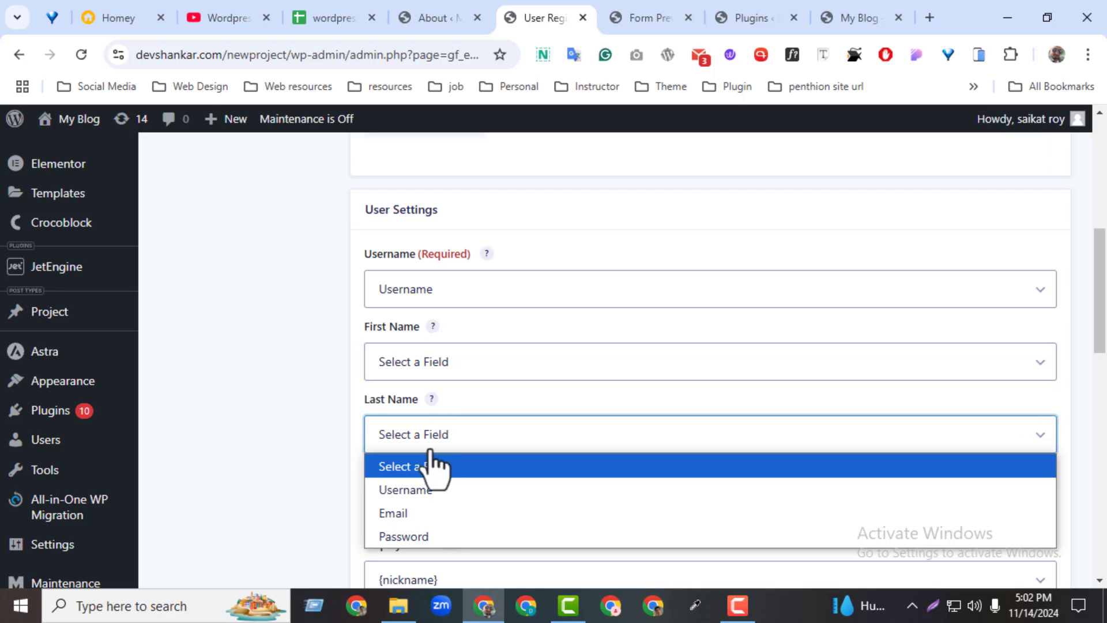
left_click(392, 397)
scroll(865, 392, "down", 2)
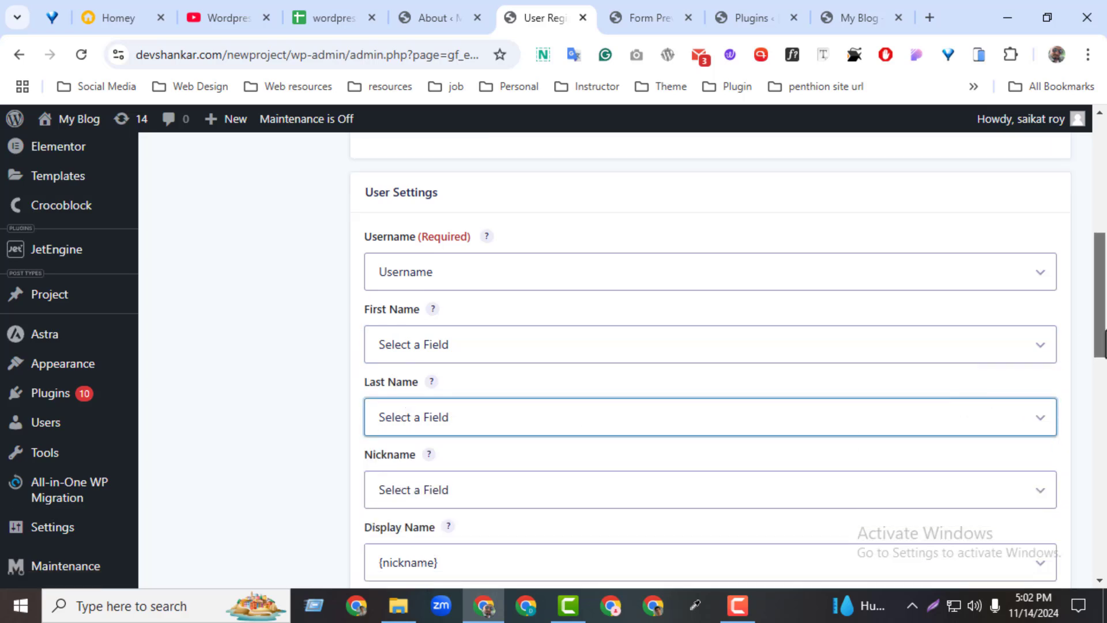
left_click(420, 314)
left_click(420, 326)
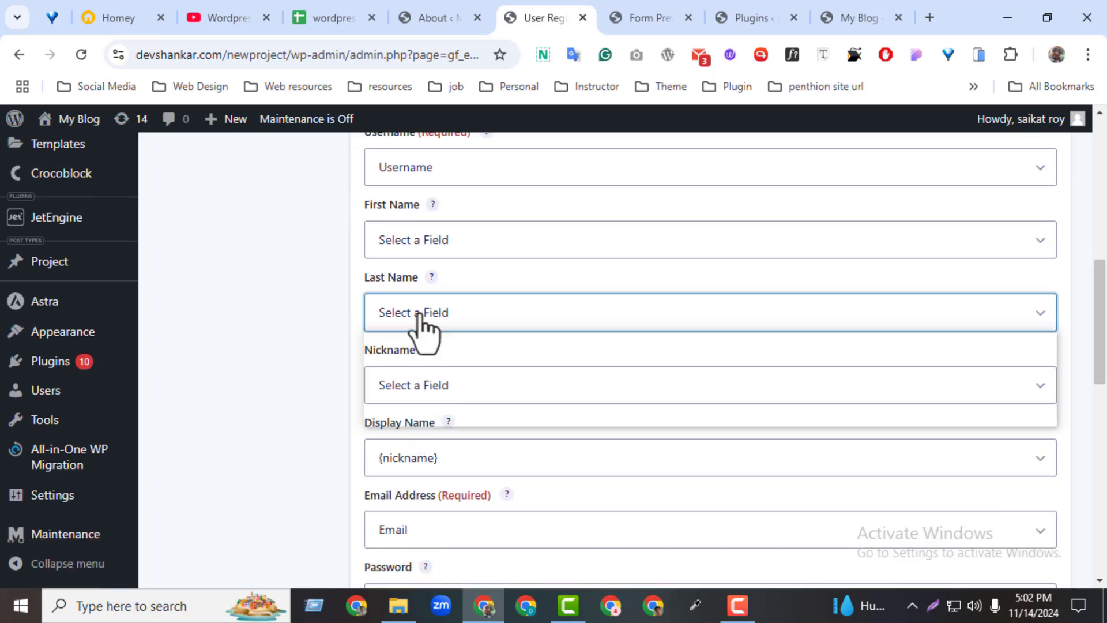
left_click(443, 397)
left_click(444, 415)
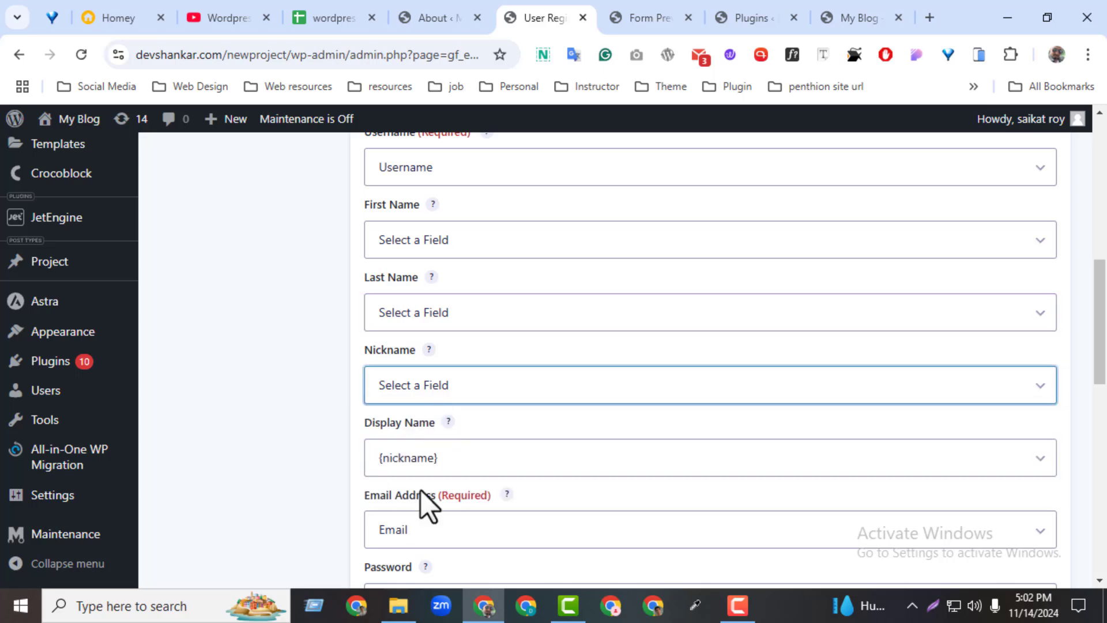
Map Email Address to the Email field and Password to the Password field.
scroll(1102, 390, "down", 1)
scroll(1103, 390, "down", 2)
left_click(497, 383)
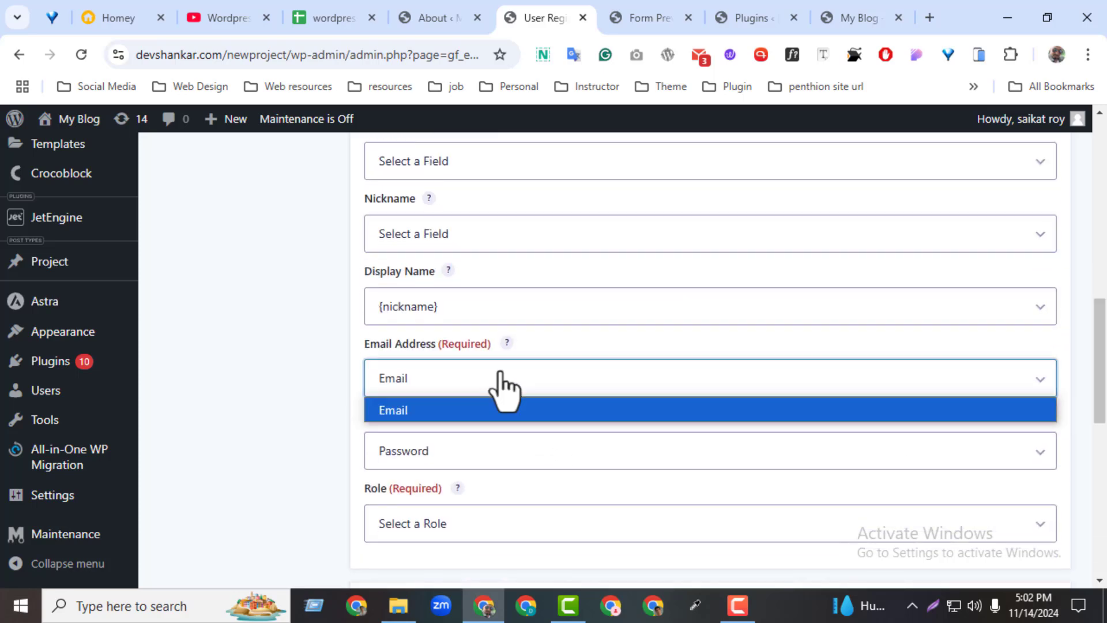
left_click(440, 416)
left_click(441, 455)
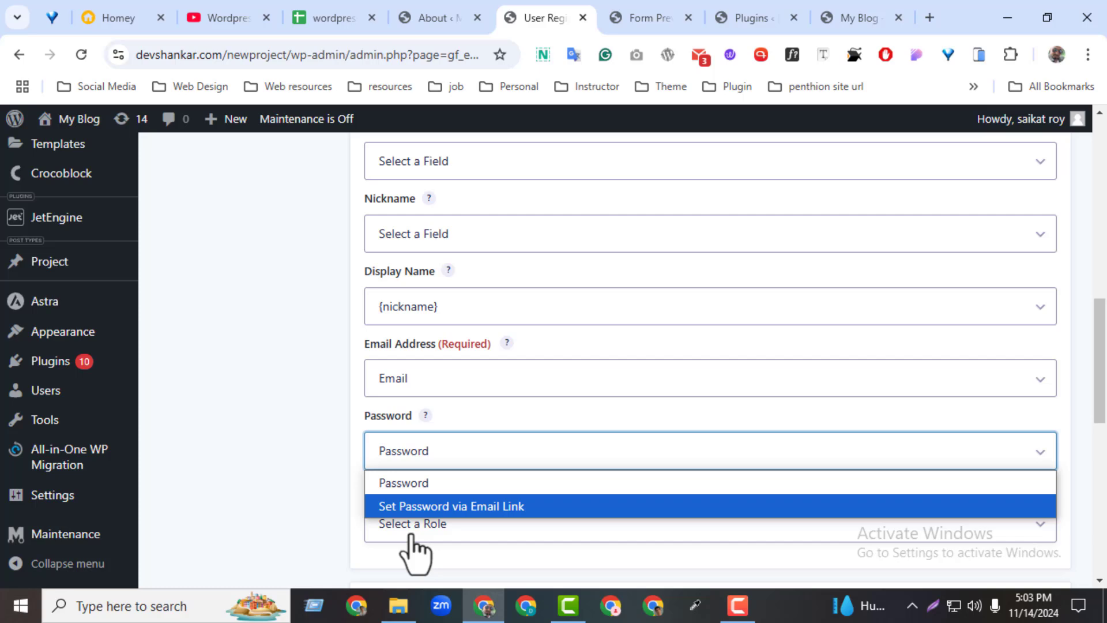
left_click(405, 483)
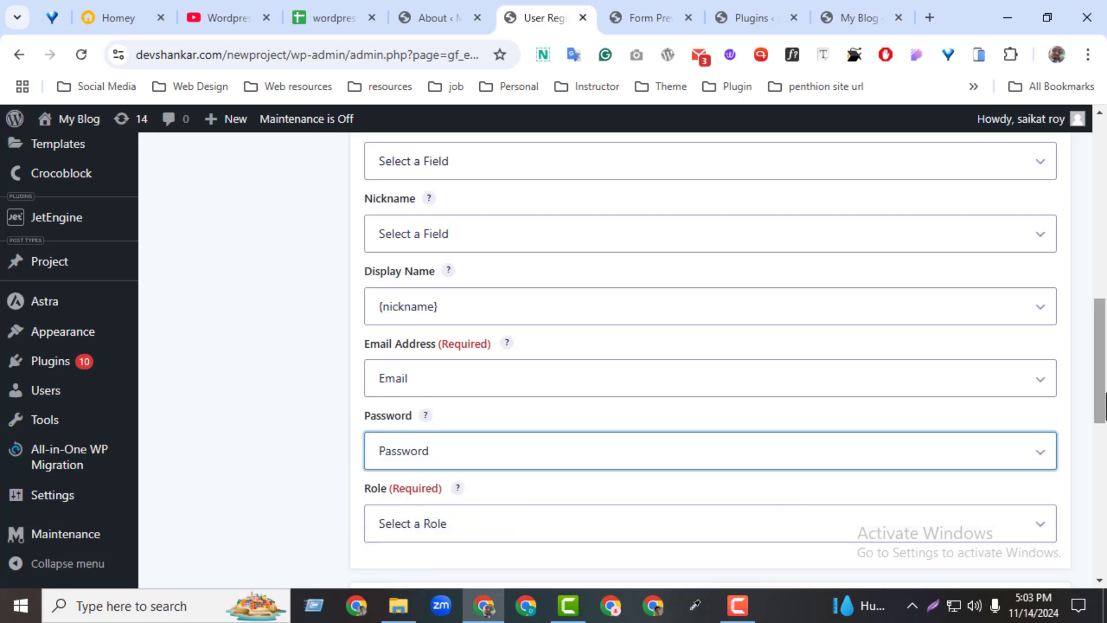
Give new users the Subscriber role and save the feed settings.
scroll(1103, 390, "down", 2)
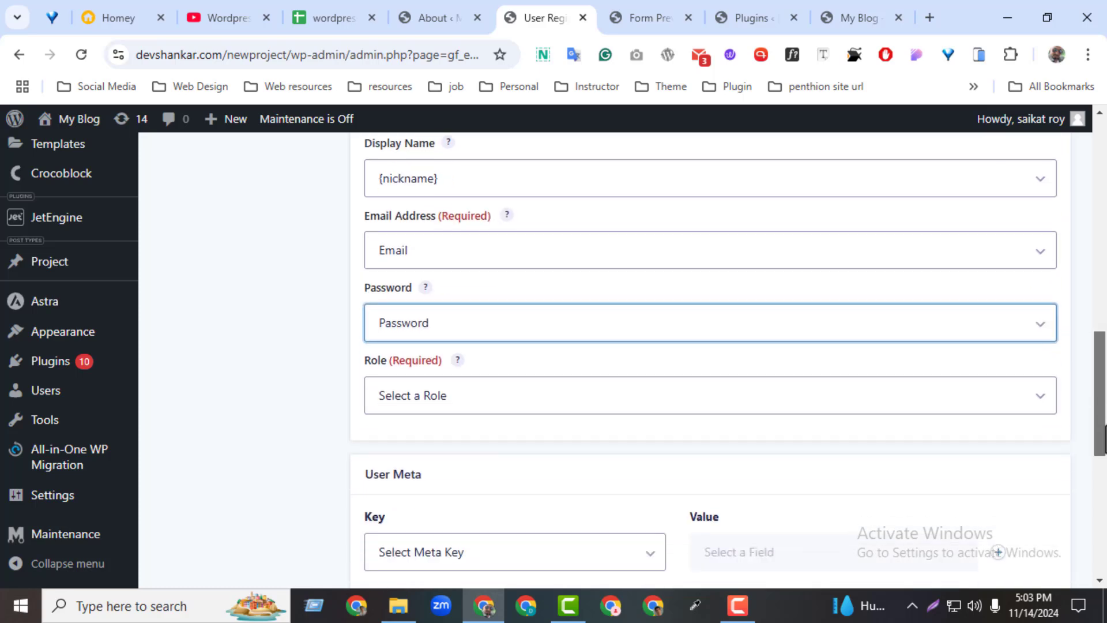
left_click(378, 398)
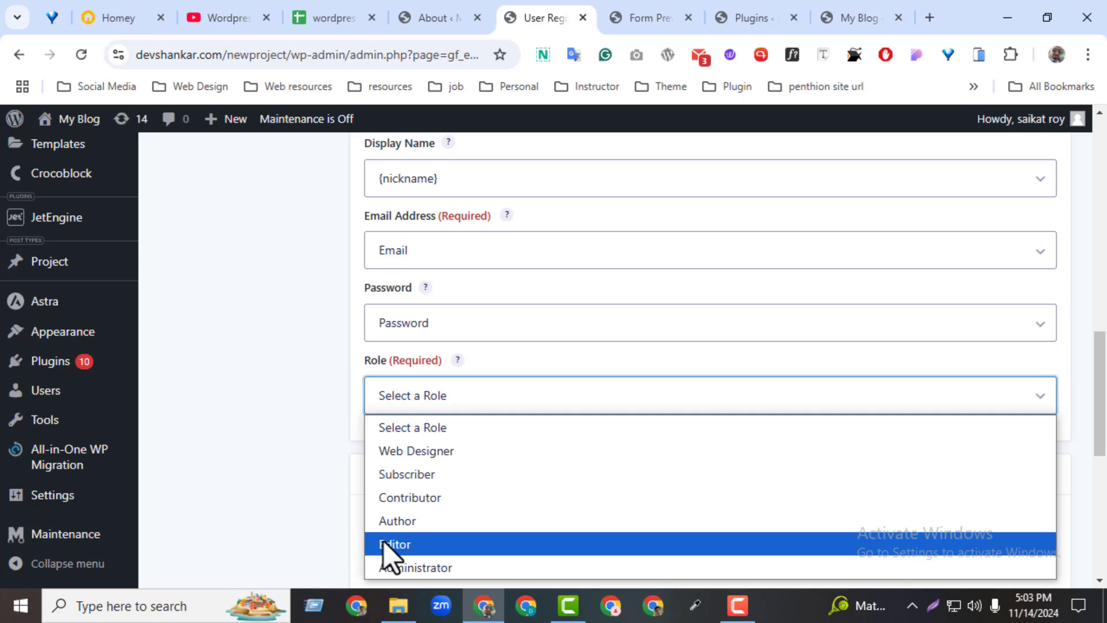
left_click(398, 475)
left_click(407, 458)
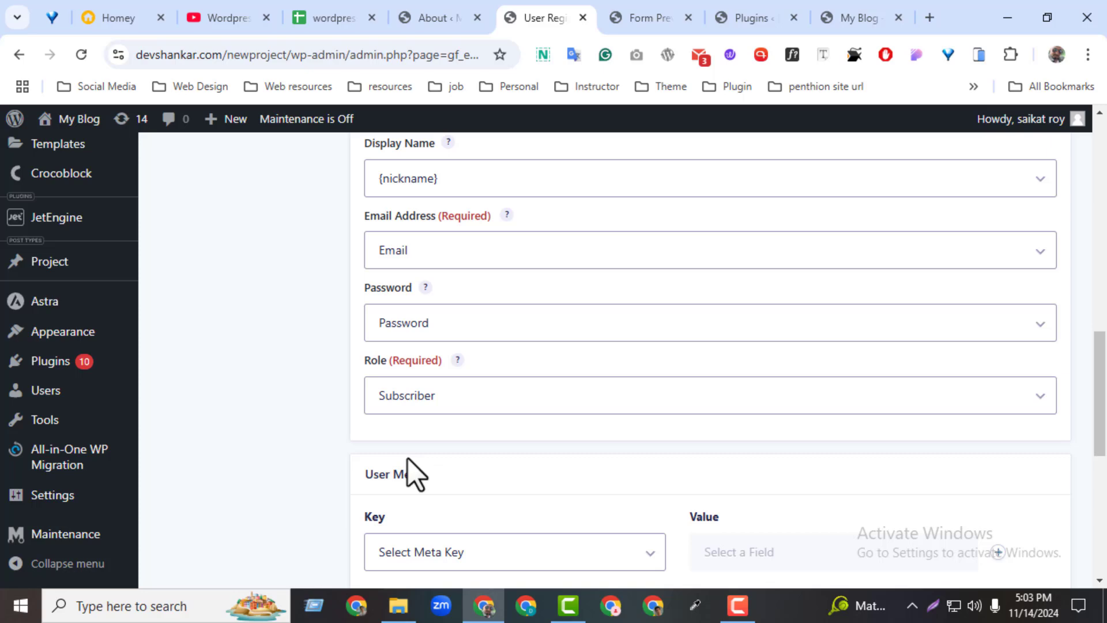
left_click_drag(1103, 373, 1014, 514)
left_click(415, 497)
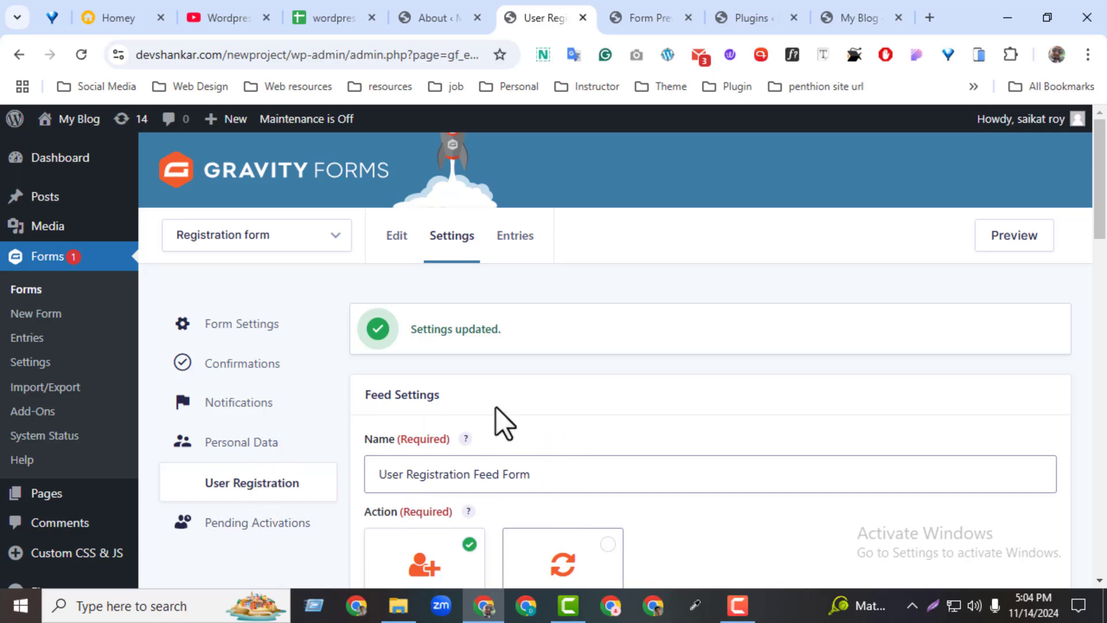
Add a new page titled 'Registration' from All Pages and edit it with Elementor.
mouse_move(56, 495)
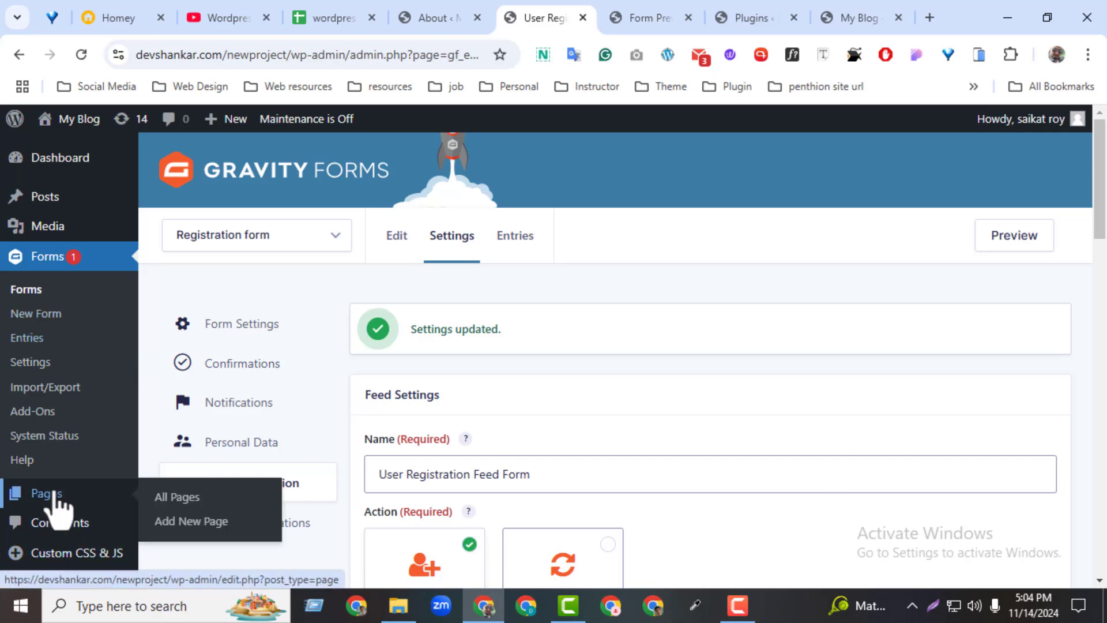
middle_click(185, 497)
left_click(680, 19)
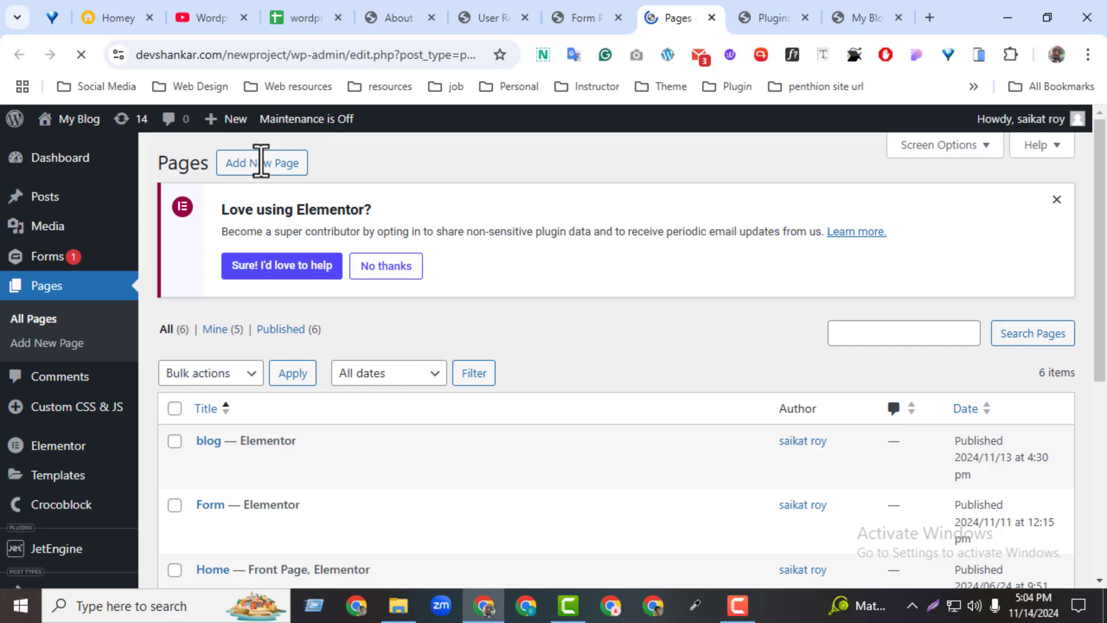
left_click(258, 163)
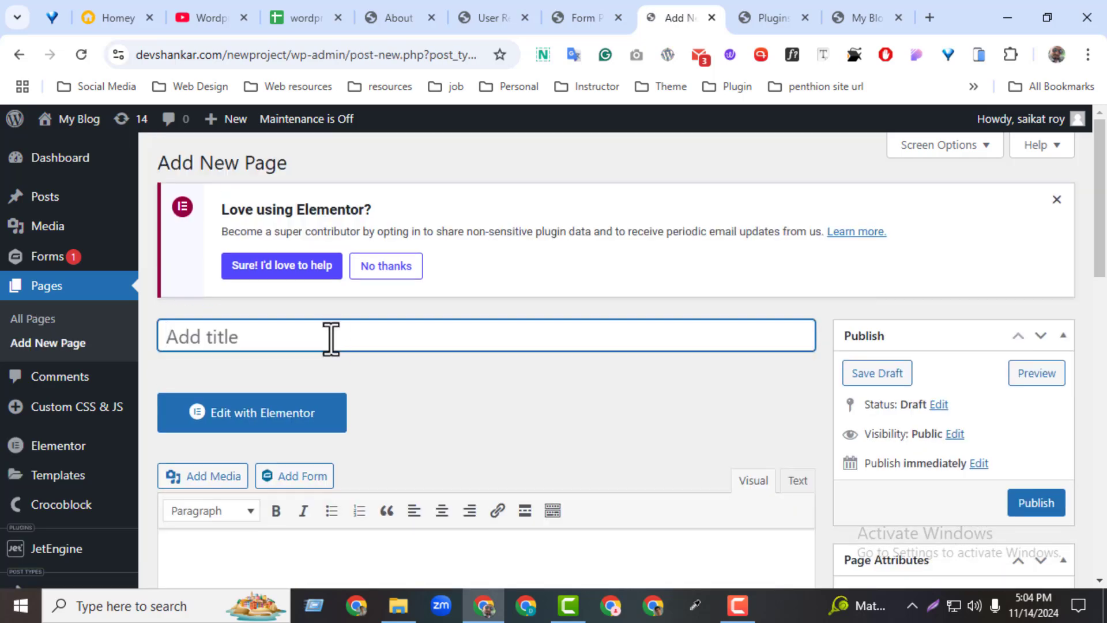
type("U")
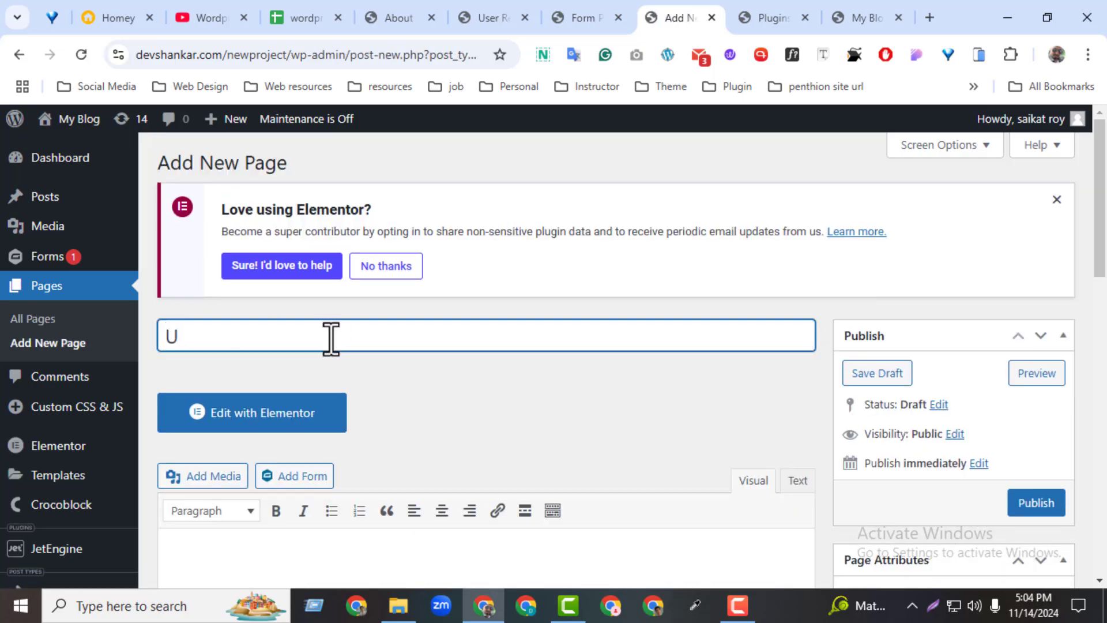
key("BackSpace")
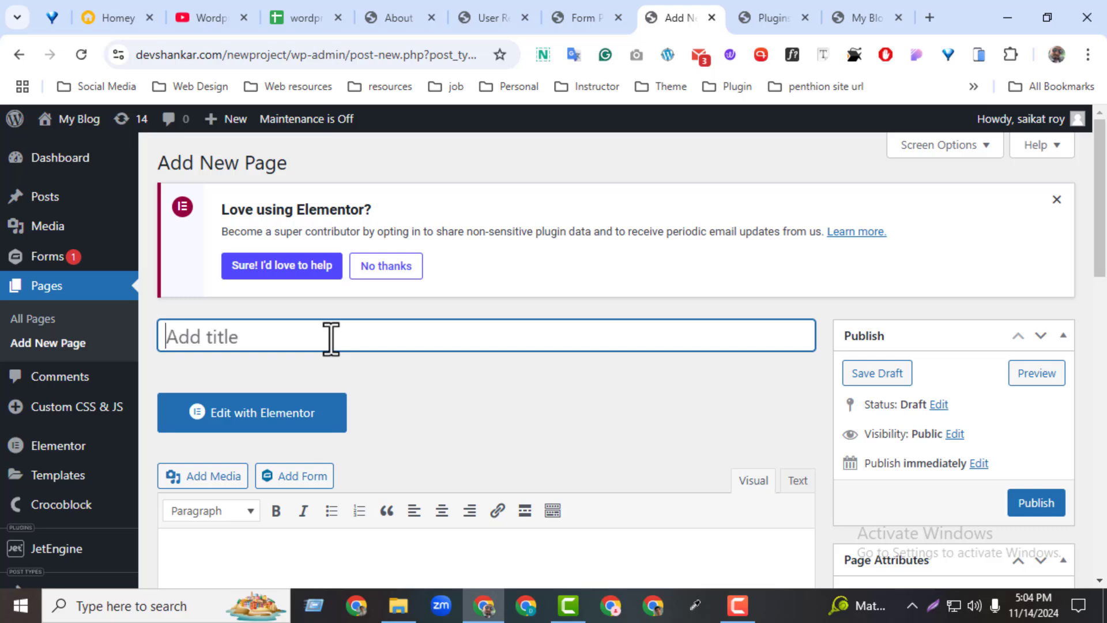
type("Registra")
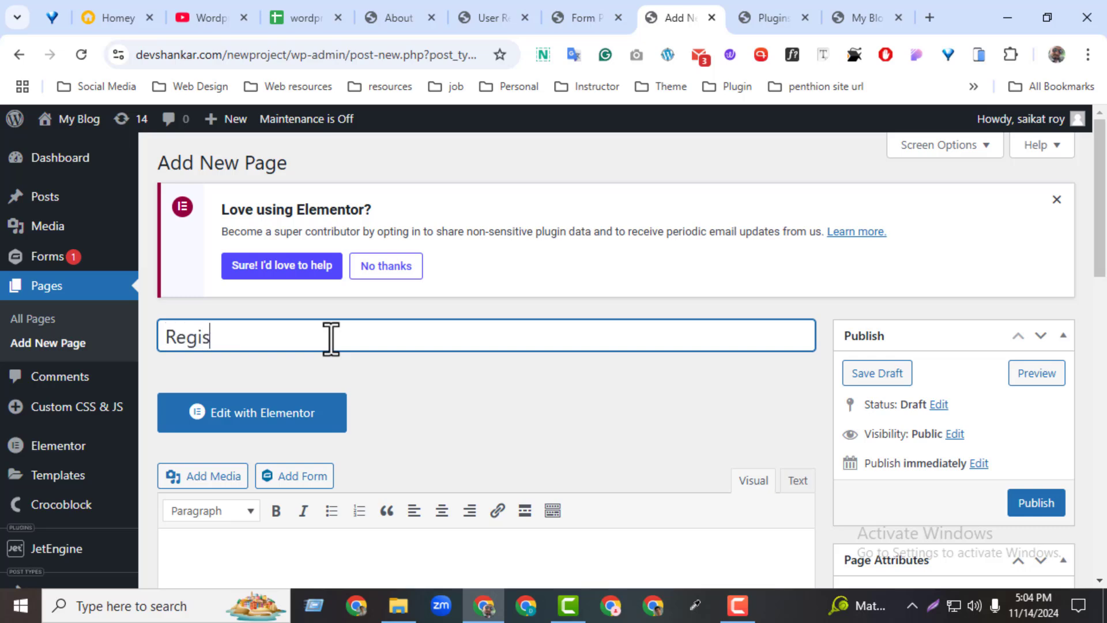
type("tion")
left_click(295, 413)
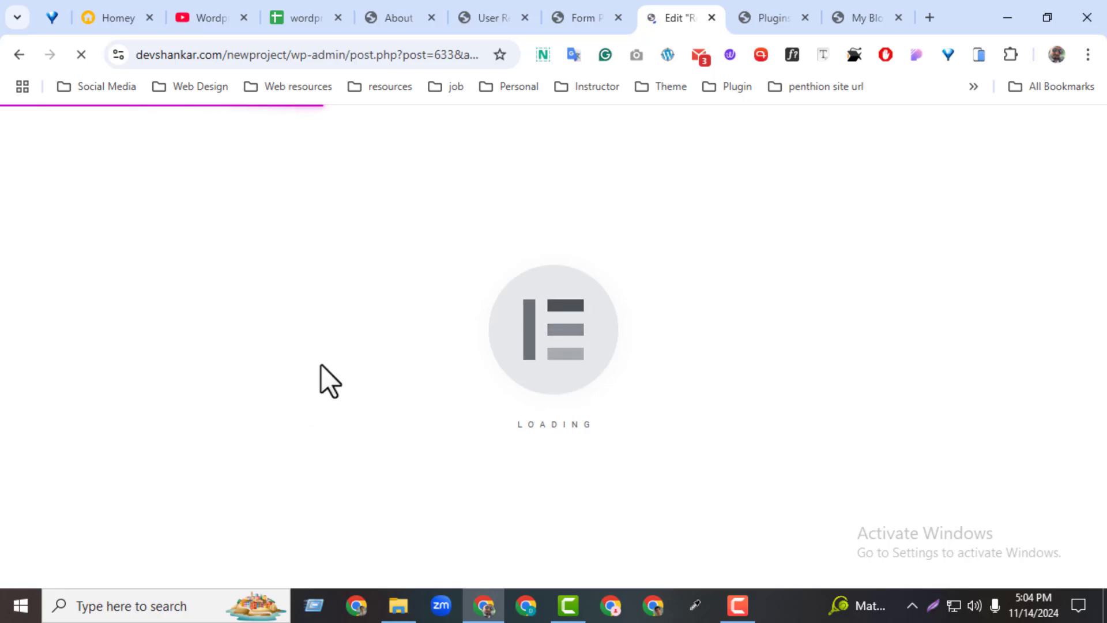
Add a single-column section to the empty Registration page.
left_click(560, 26)
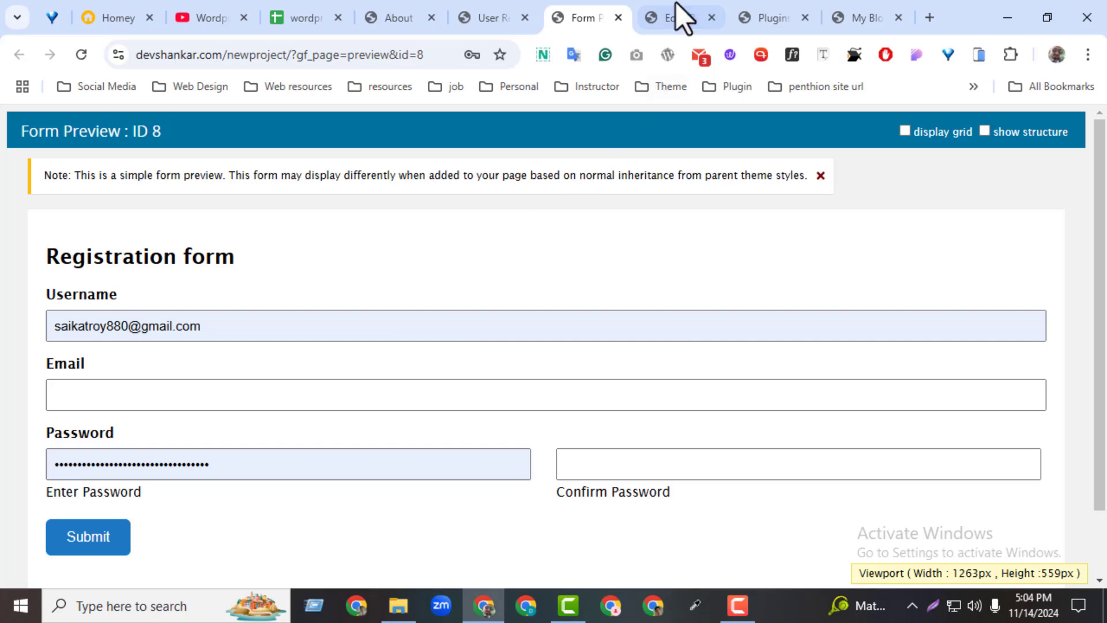
left_click(679, 17)
left_click(526, 338)
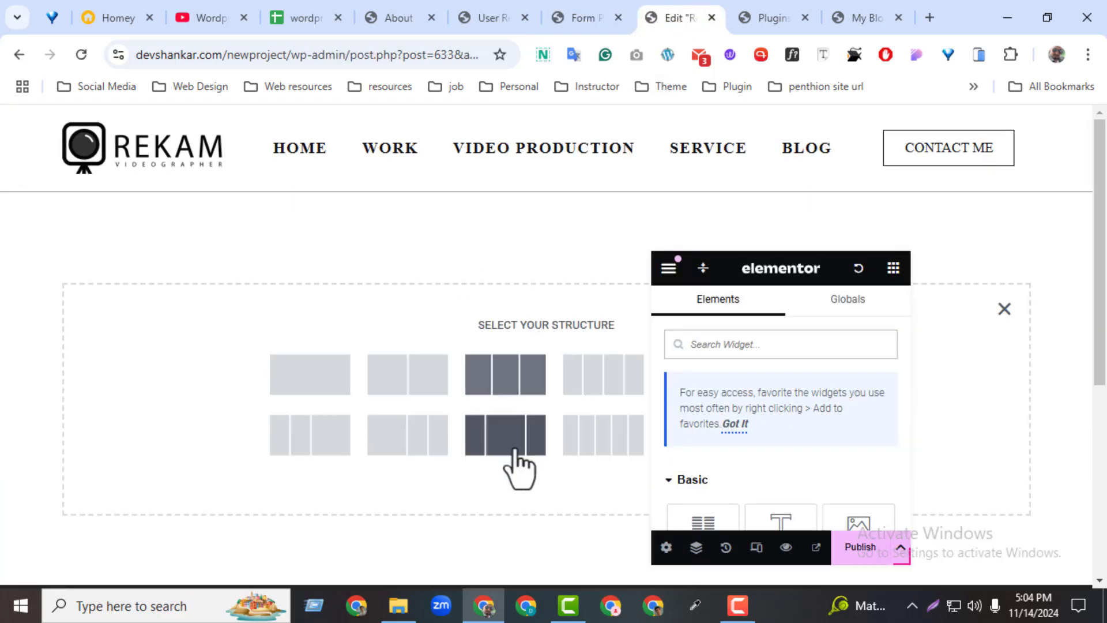
left_click(346, 389)
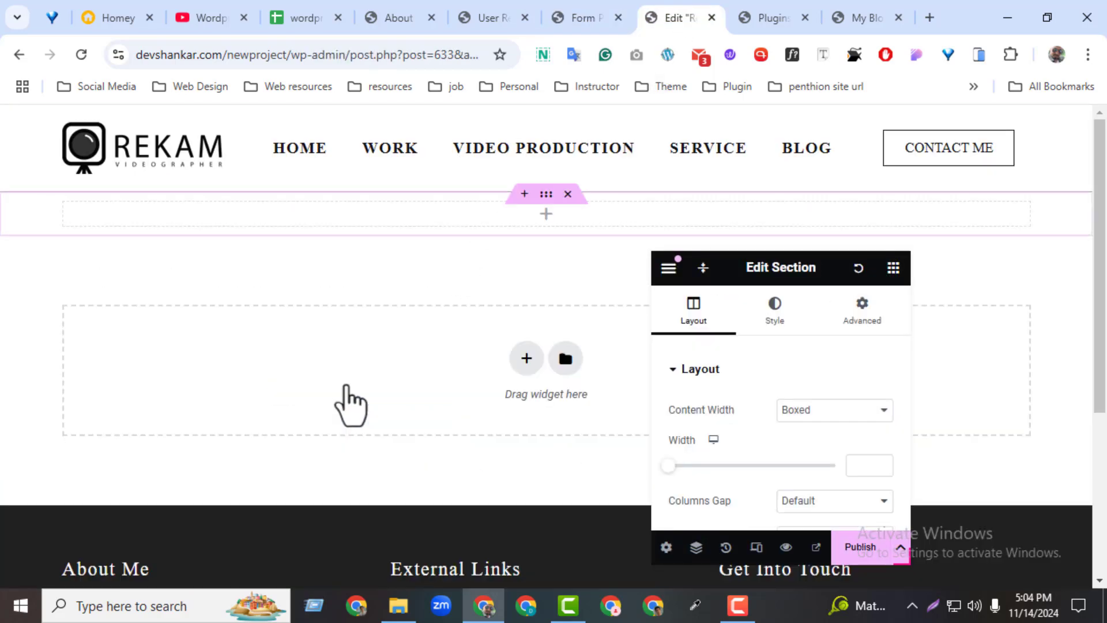
Search the widgets panel for 'fo' and then 'grid' widgets.
left_click(893, 270)
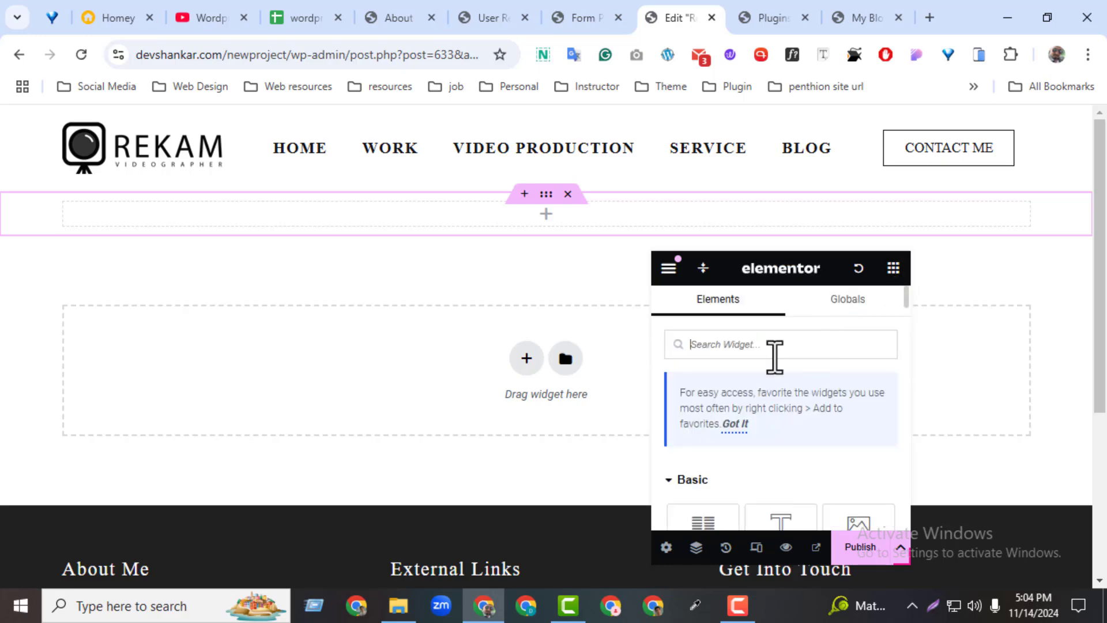
type("form")
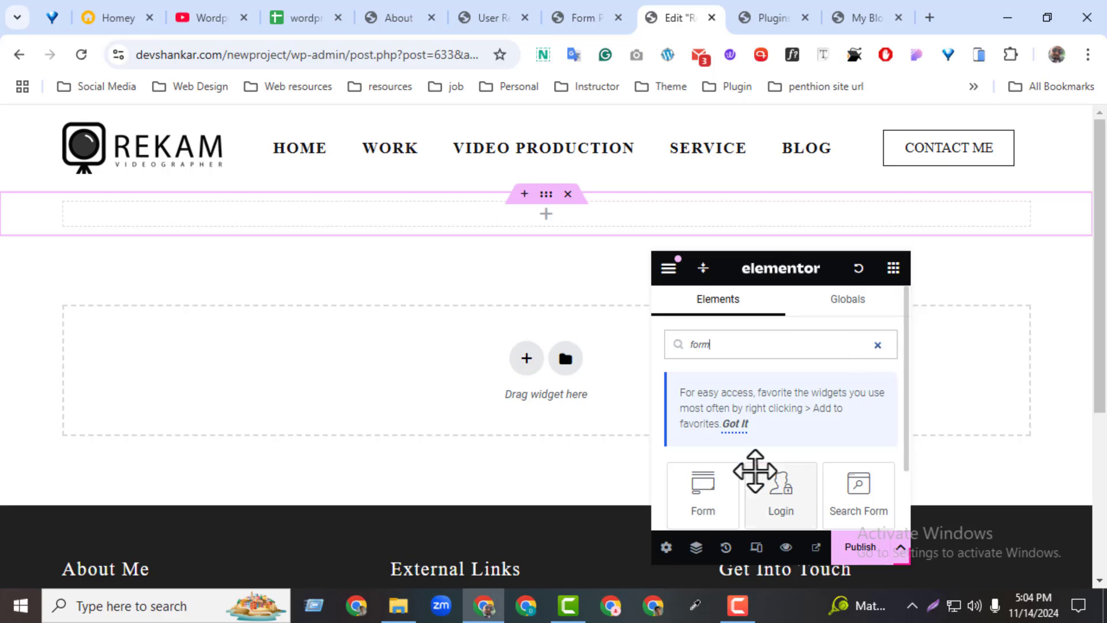
left_click_drag(907, 430, 905, 482)
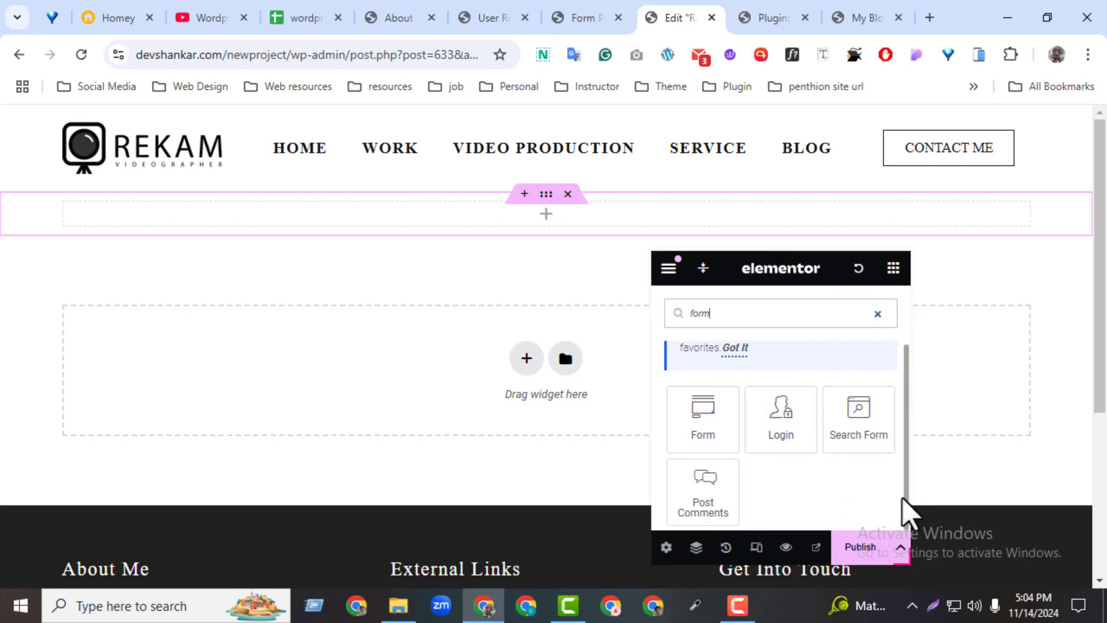
scroll(880, 344, "up", 1)
left_click_drag(729, 352, 647, 370)
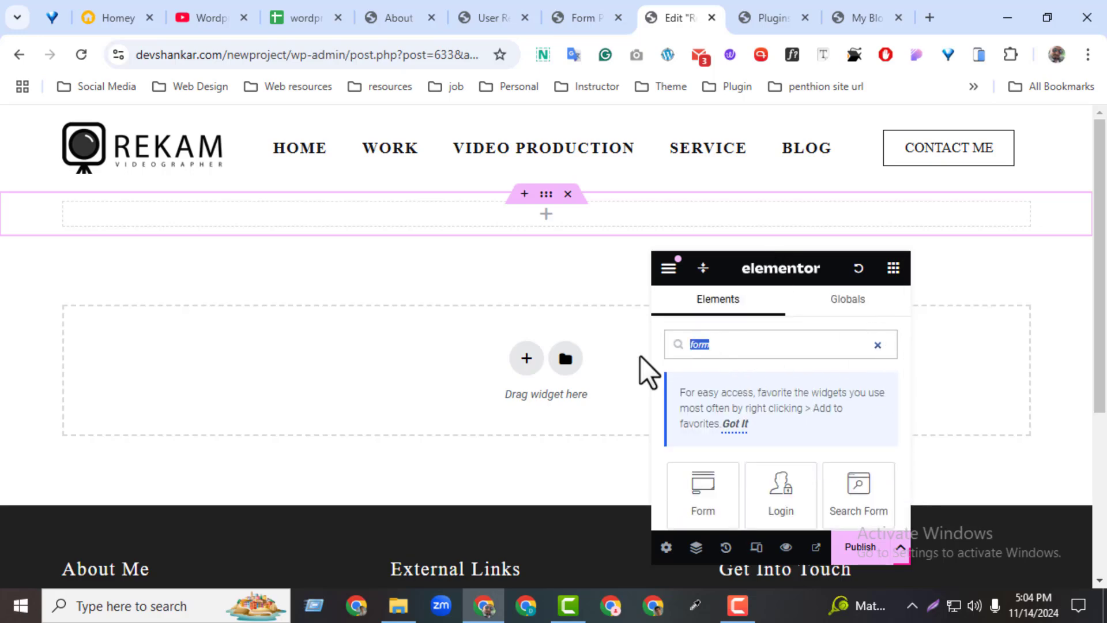
key("BackSpace")
type("grid")
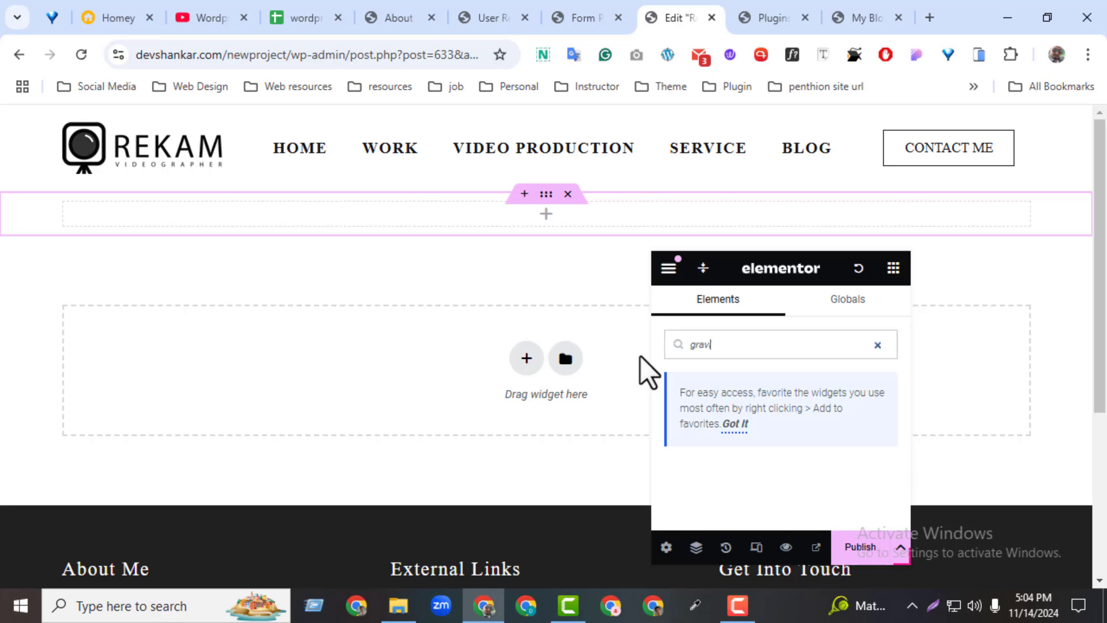
key("BackSpace")
key("BackSpace")
key("BackSpace")
key("BackSpace")
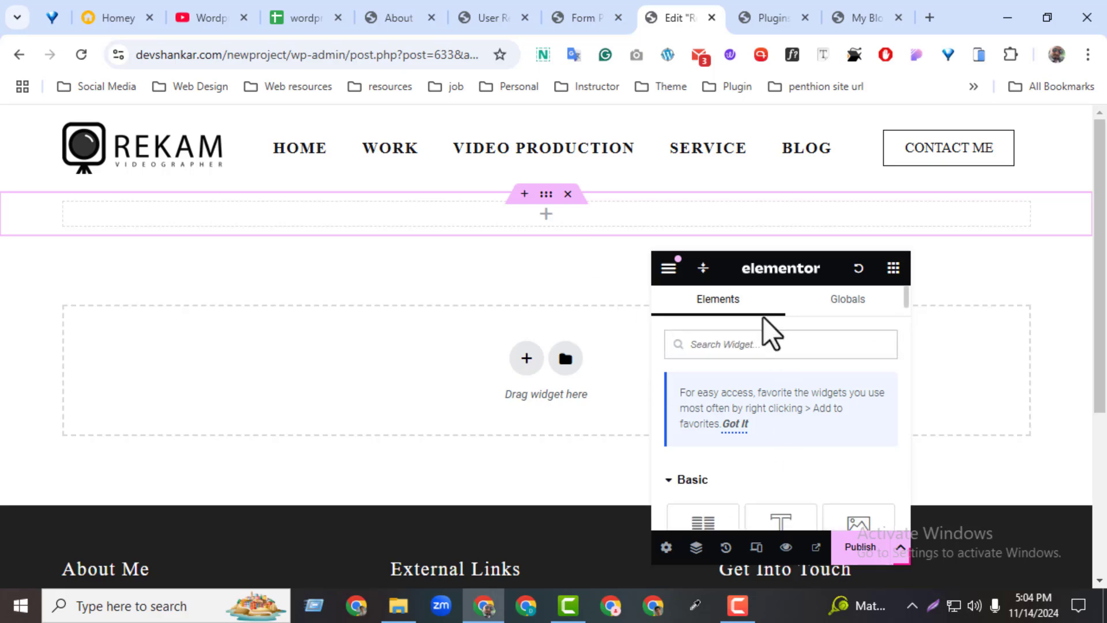
left_click(923, 22)
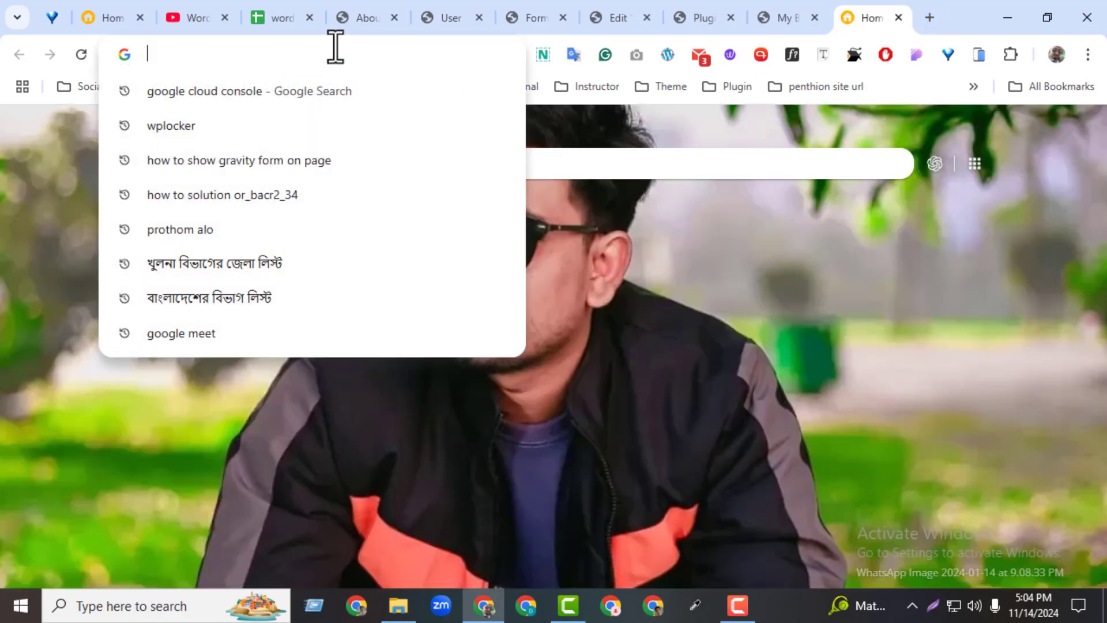
Google 'how to show gravity form on page' and open the Creating a Form Shortcode docs.
type("how to show gravity form on page")
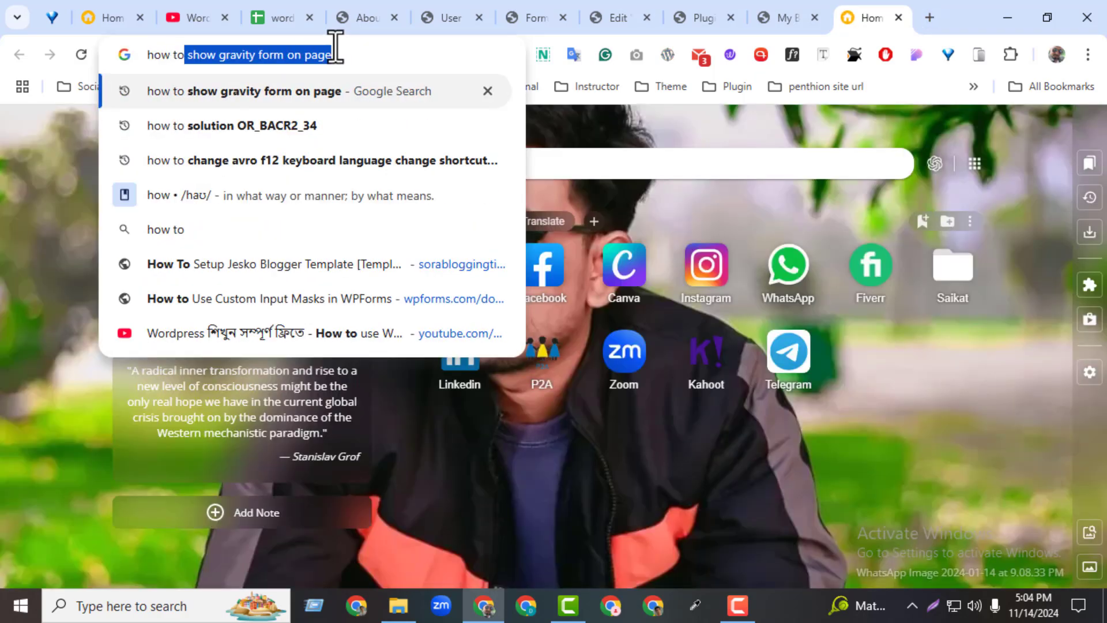
left_click(343, 53)
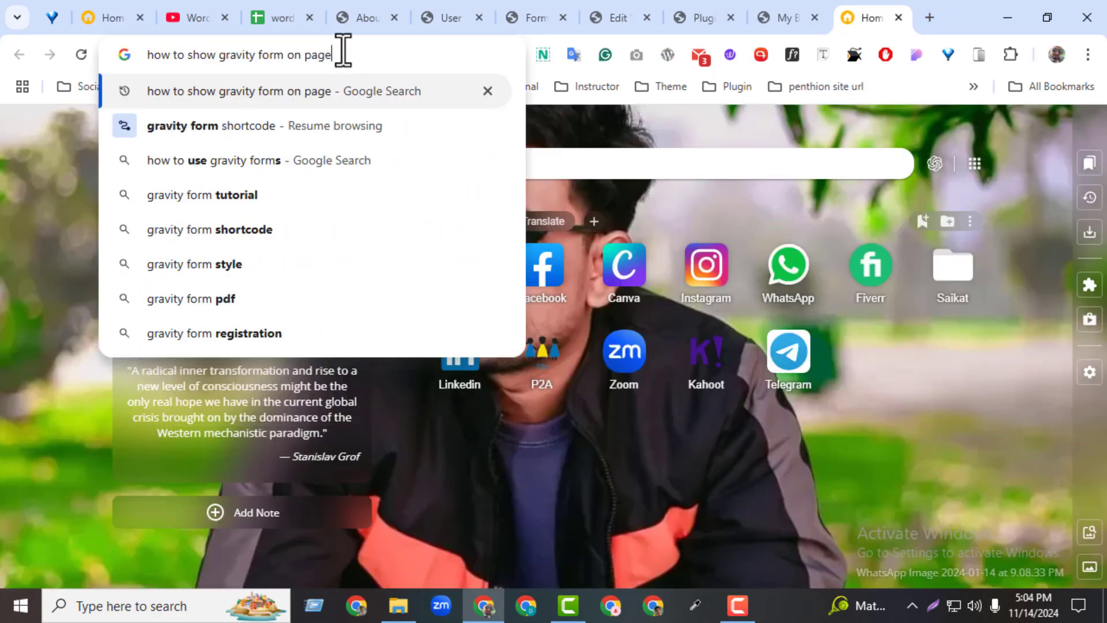
key("Return")
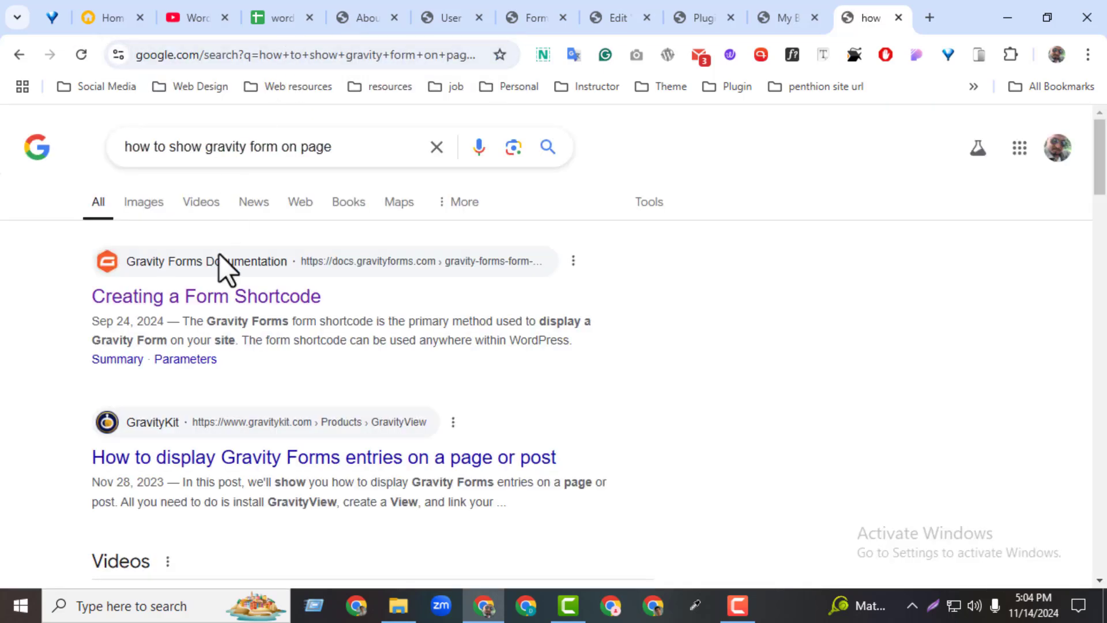
left_click(221, 297)
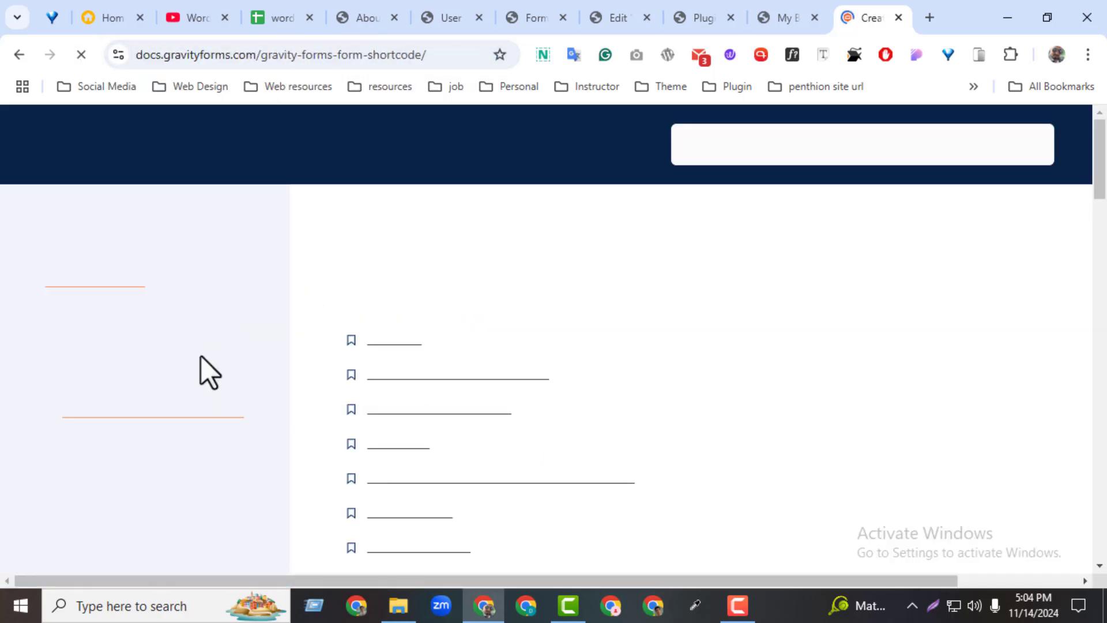
Select the example [gravityform id="1" …] shortcode line in the docs.
left_click_drag(1103, 184, 1102, 442)
triple_click(613, 285)
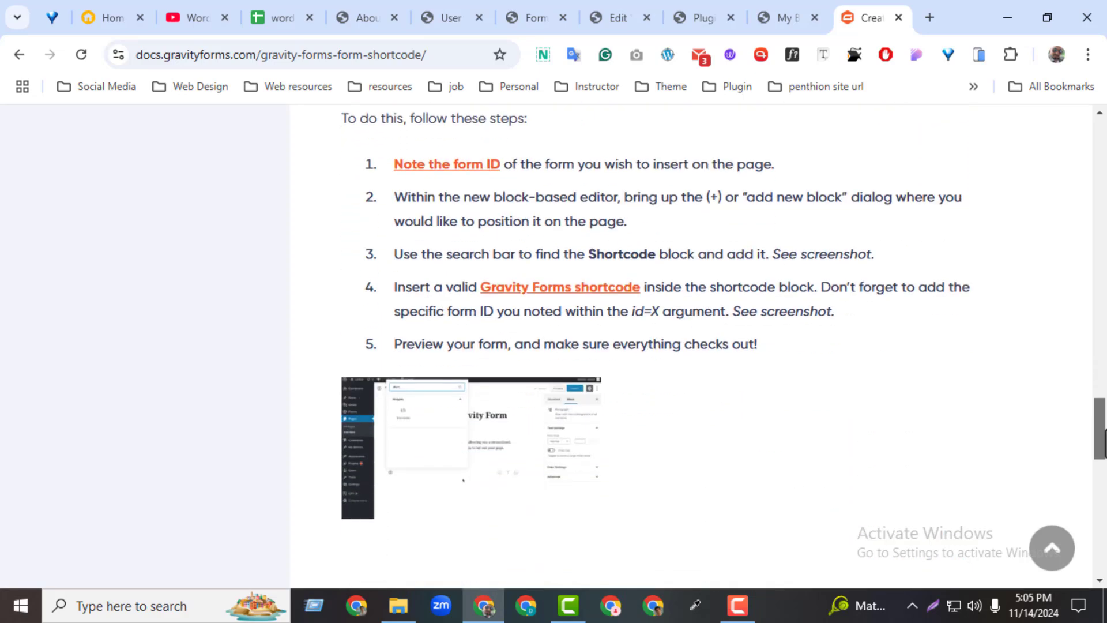
left_click(568, 288, "ctrl")
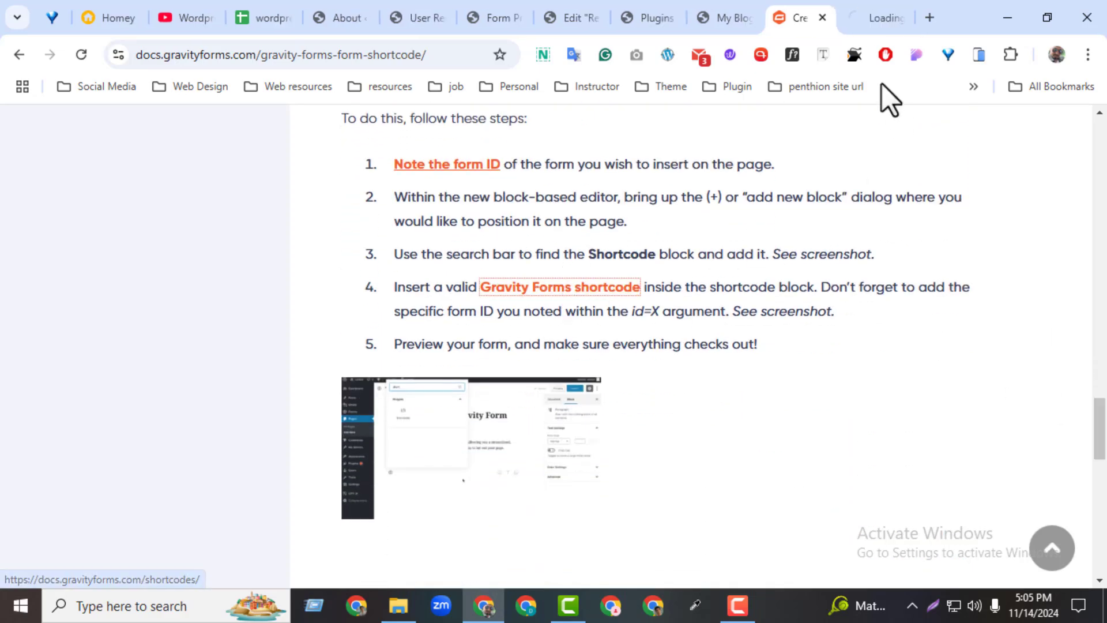
left_click(866, 26)
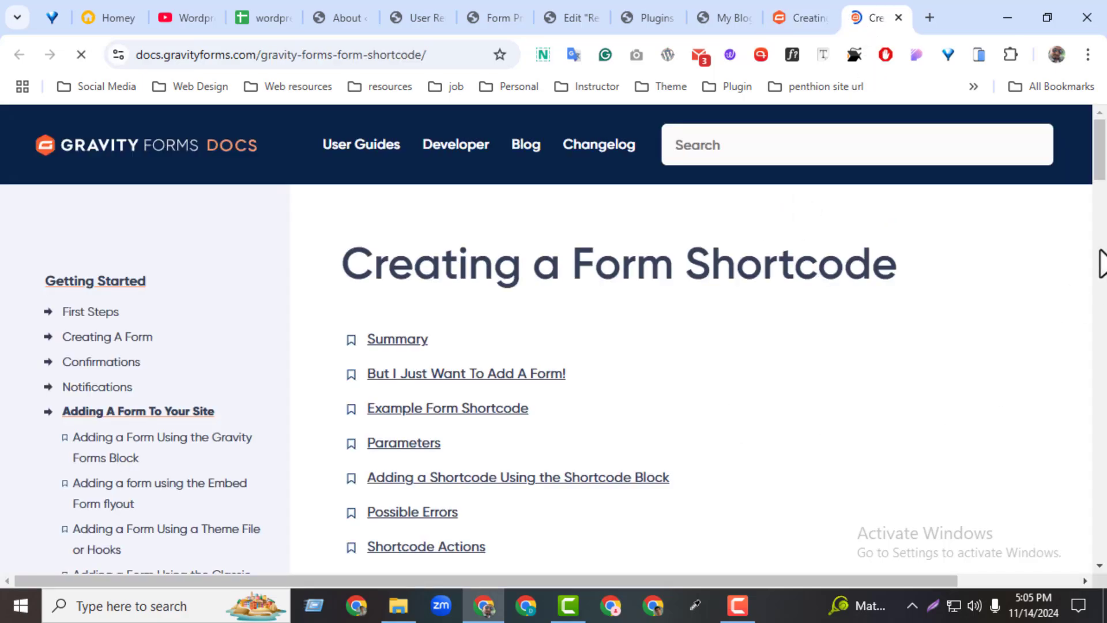
left_click_drag(1102, 178, 1073, 16)
left_click(899, 17)
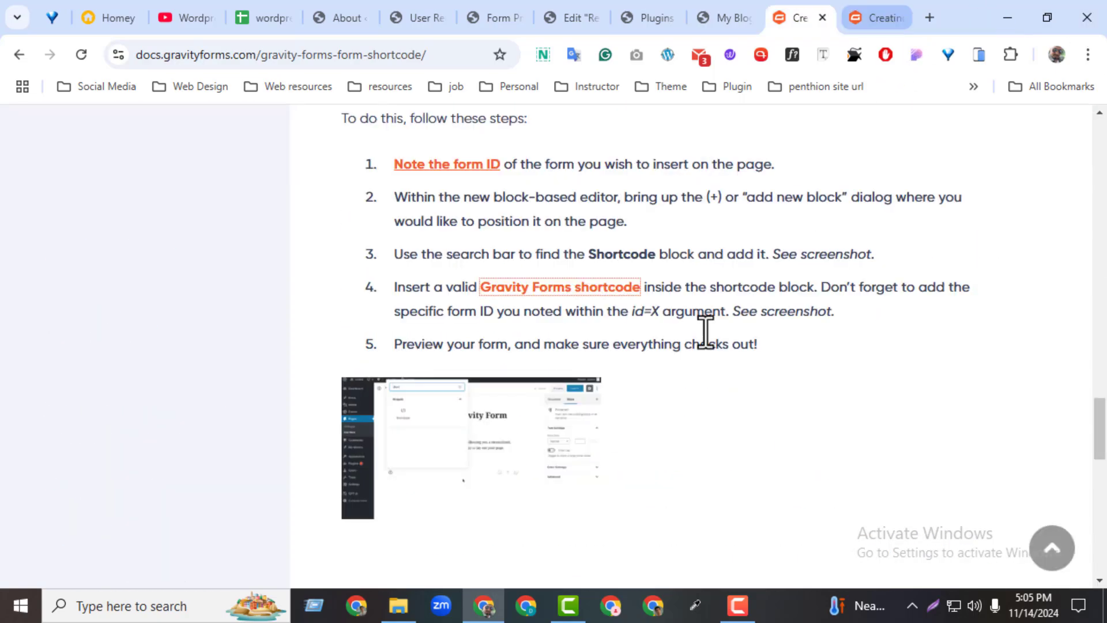
left_click_drag(1100, 430, 1065, 272)
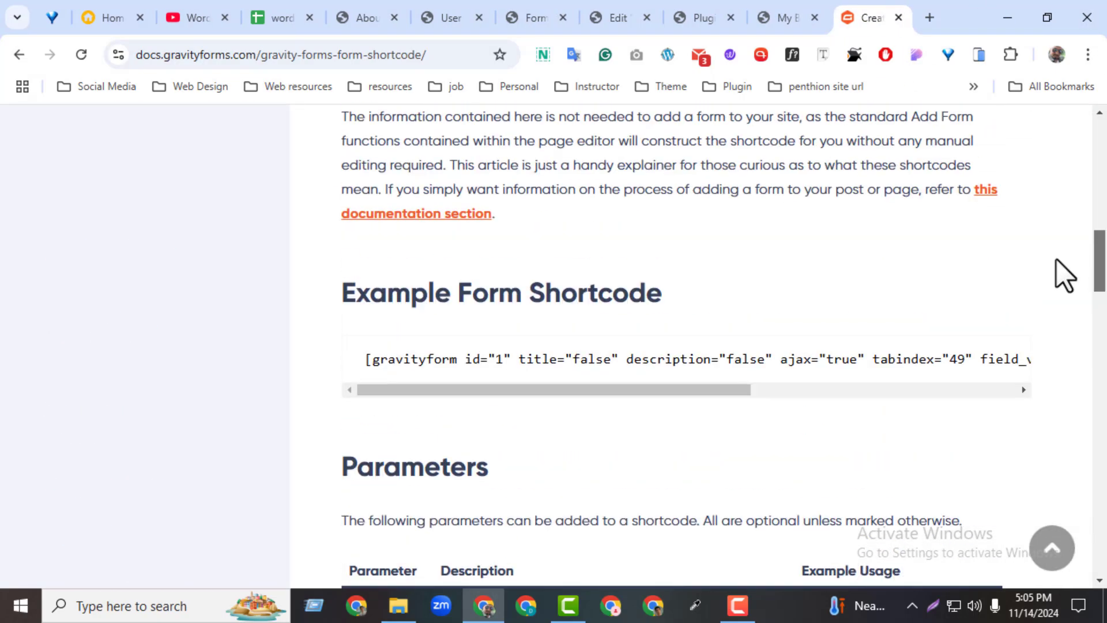
double_click(448, 358)
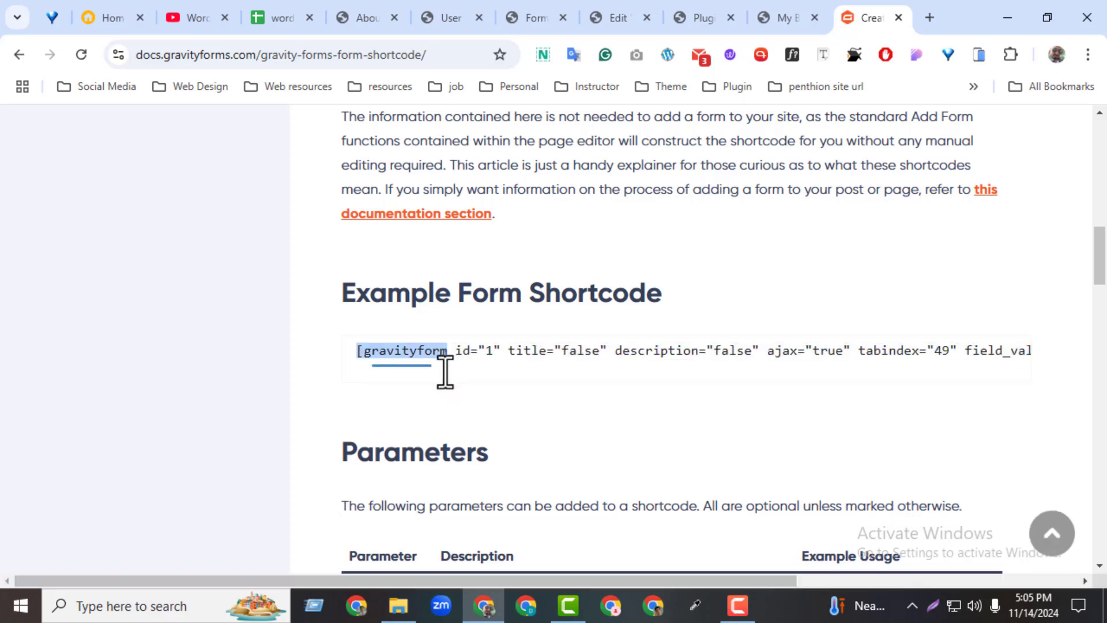
triple_click(452, 349)
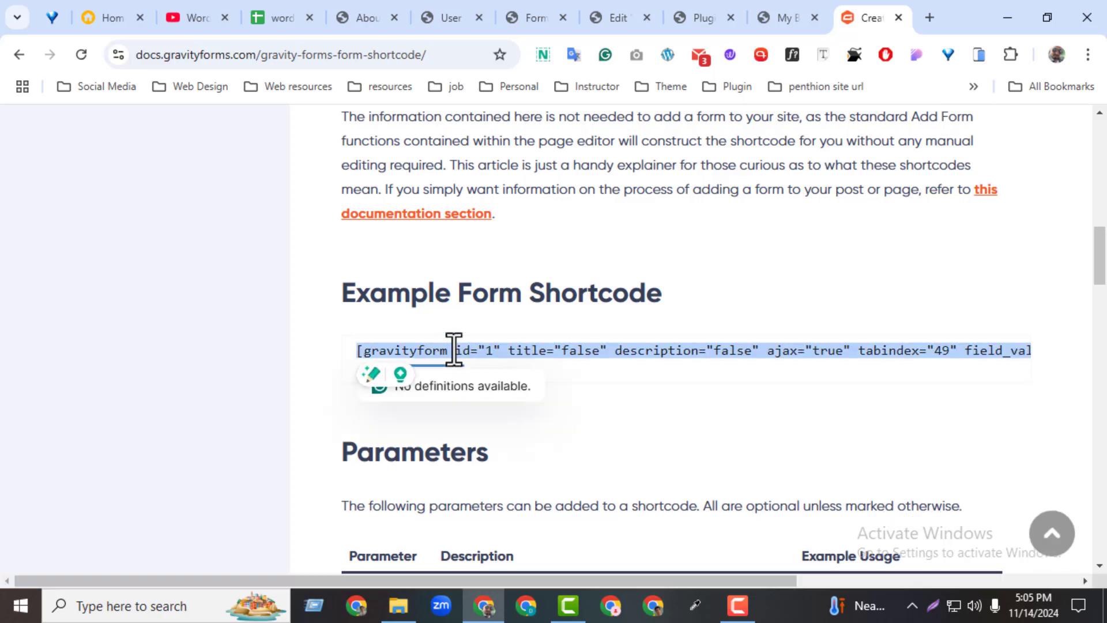
Place a Shortcode widget in the new top section of the page.
left_click(617, 18)
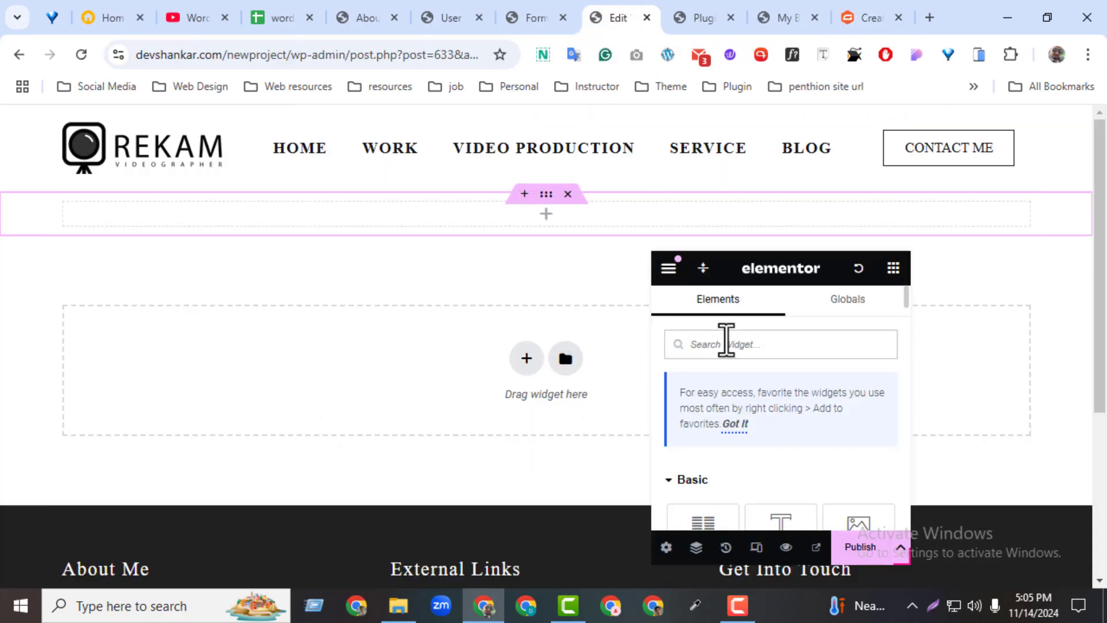
type("short")
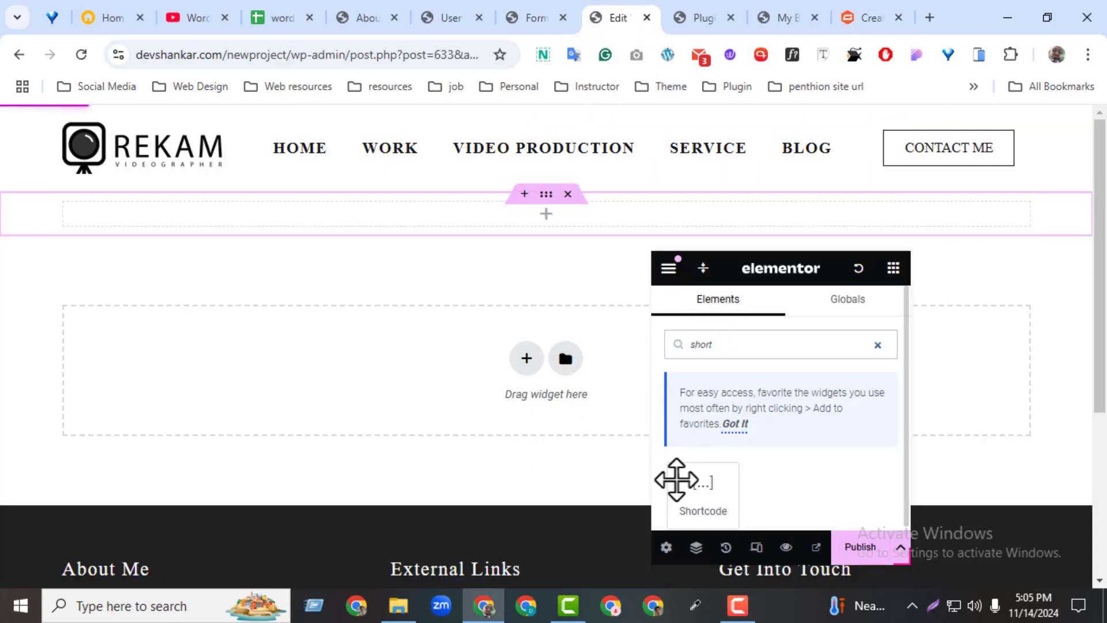
left_click_drag(675, 477, 403, 218)
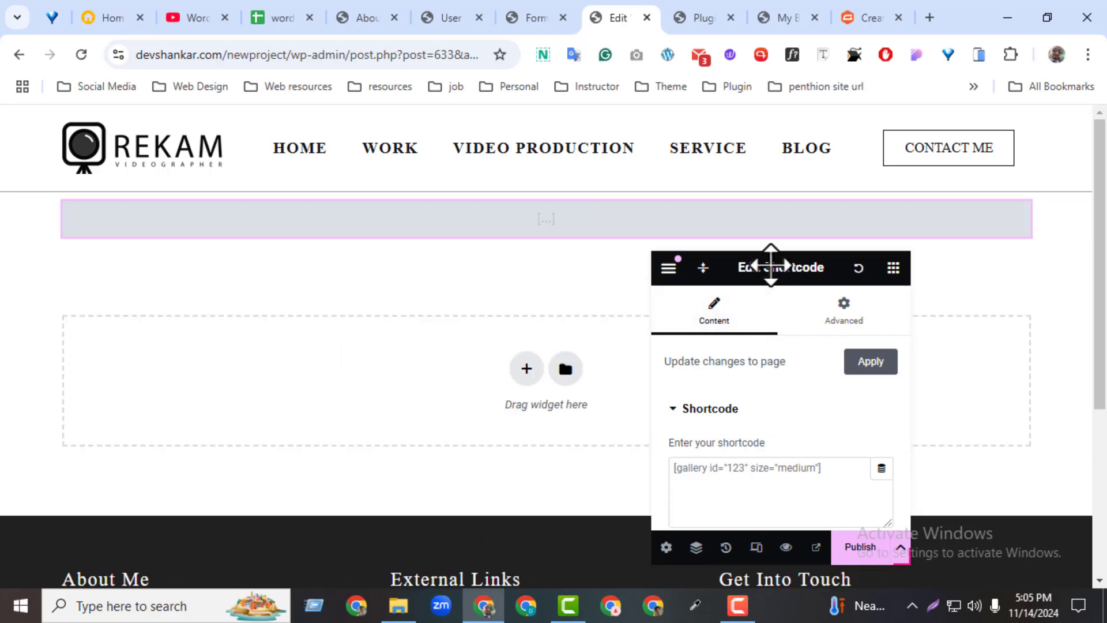
left_click_drag(771, 267, 771, 170)
Paste the shortcode, trim it to [gravityform id="1"], and view the Form Preview.
left_click(742, 379)
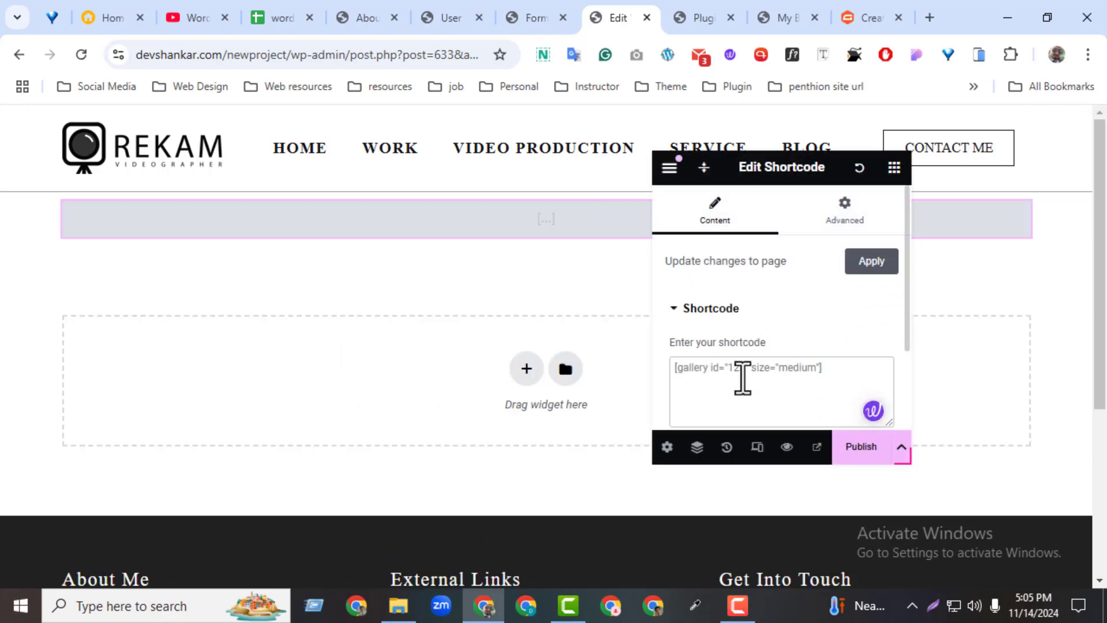
type("[gravityform id=\"1\" title=\"false\" description=\"false\" ajax=\"true\" tabindex=\"49\" field_values=\"check=First Choice,Second Choice\" theme=\"orbital\"]")
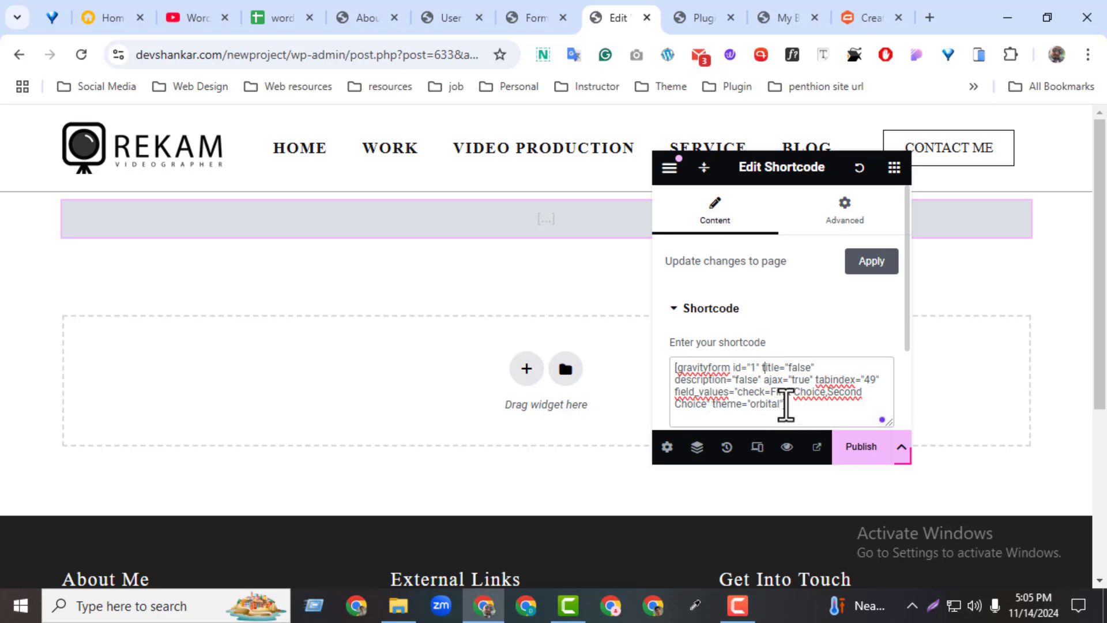
left_click_drag(785, 404, 762, 367)
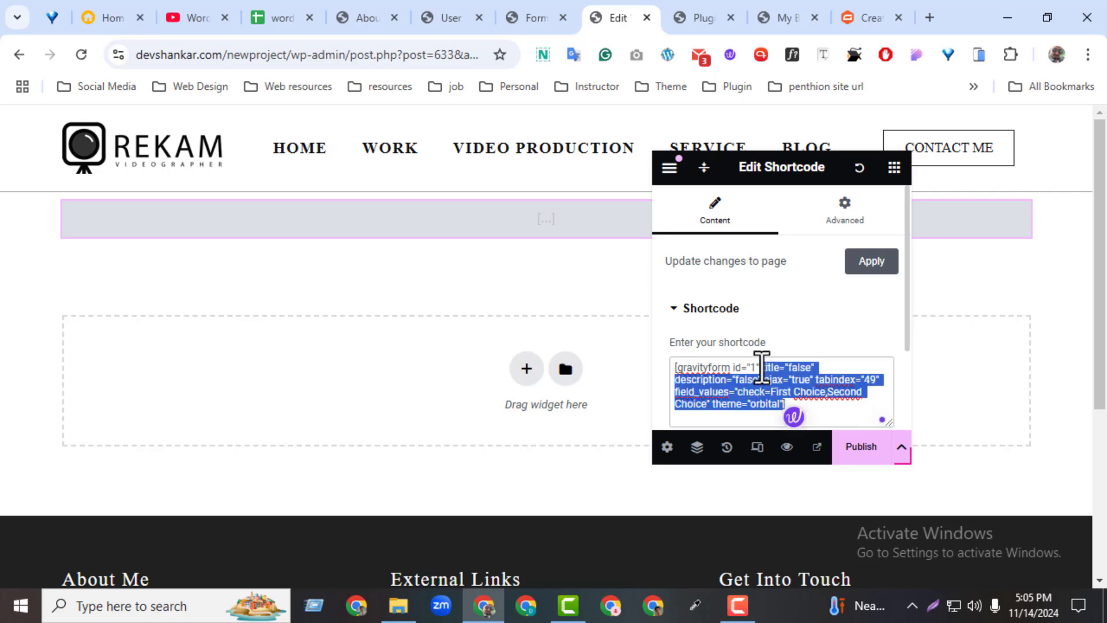
key("BackSpace")
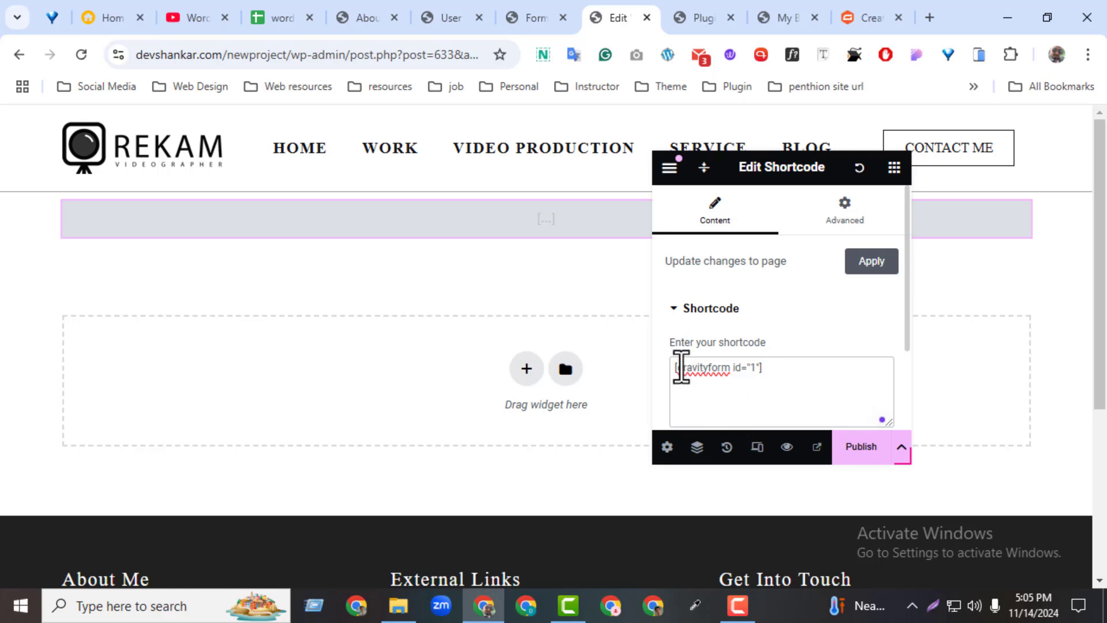
left_click(677, 365)
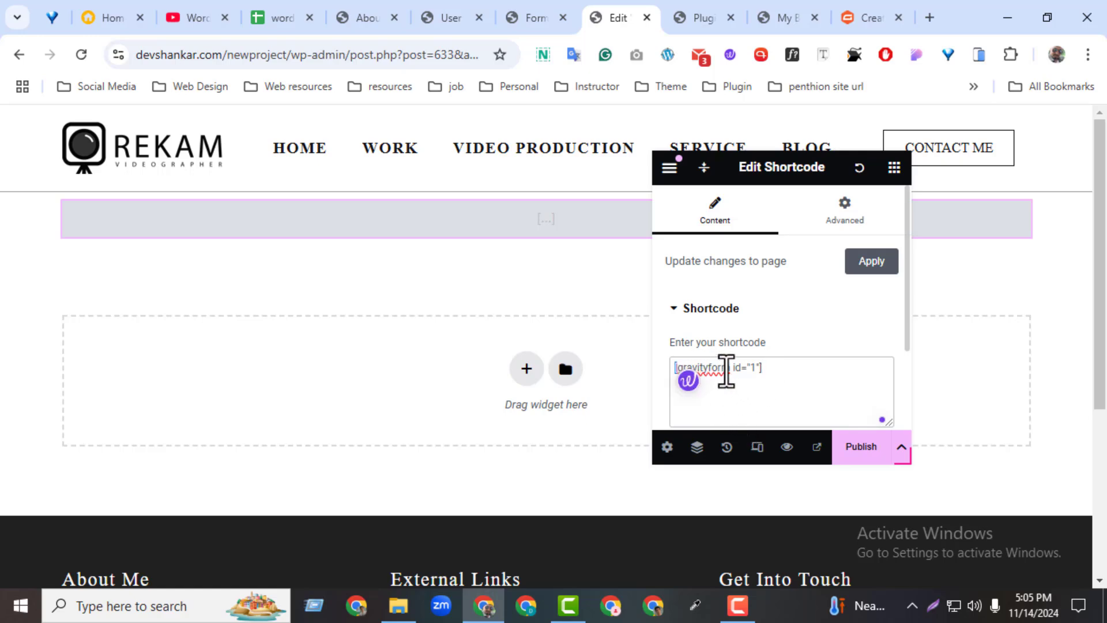
left_click_drag(729, 369, 674, 367)
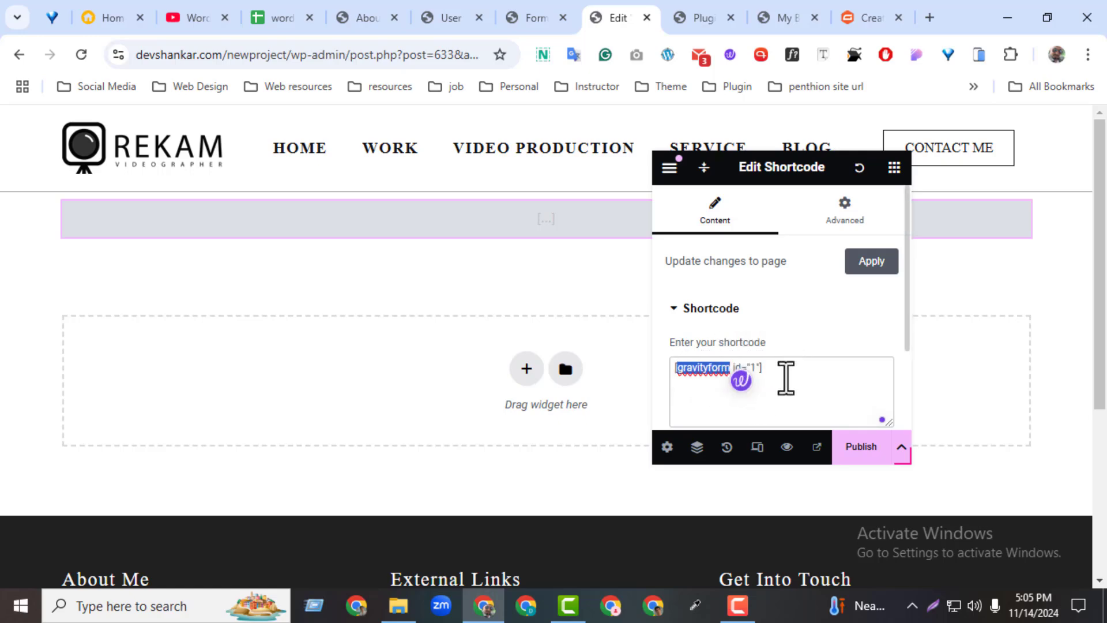
left_click(785, 378)
left_click_drag(752, 366, 756, 367)
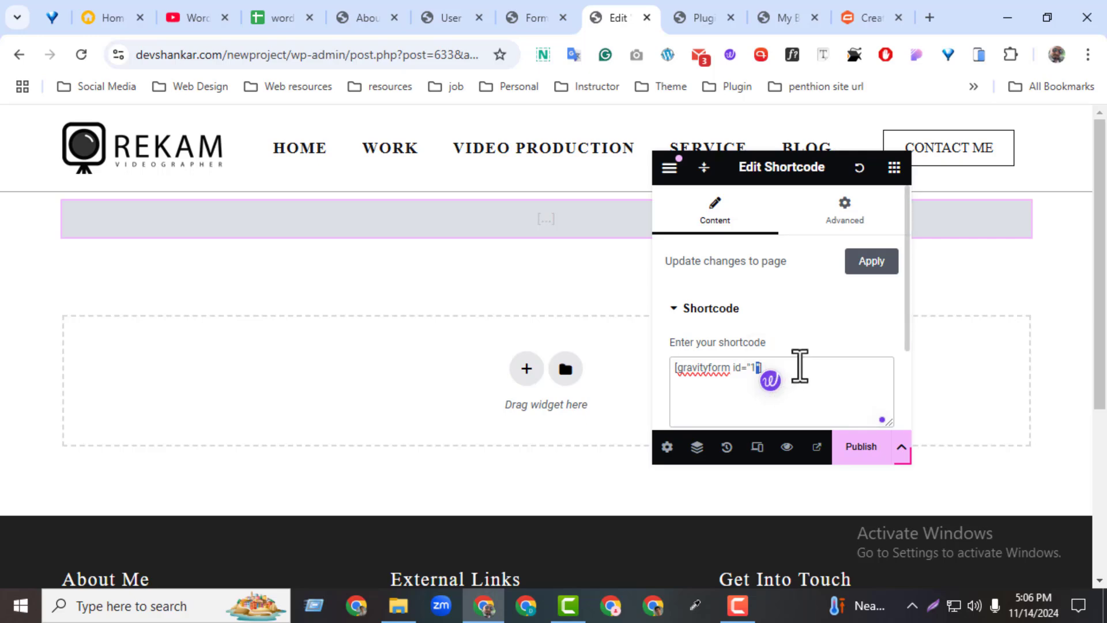
left_click(799, 365)
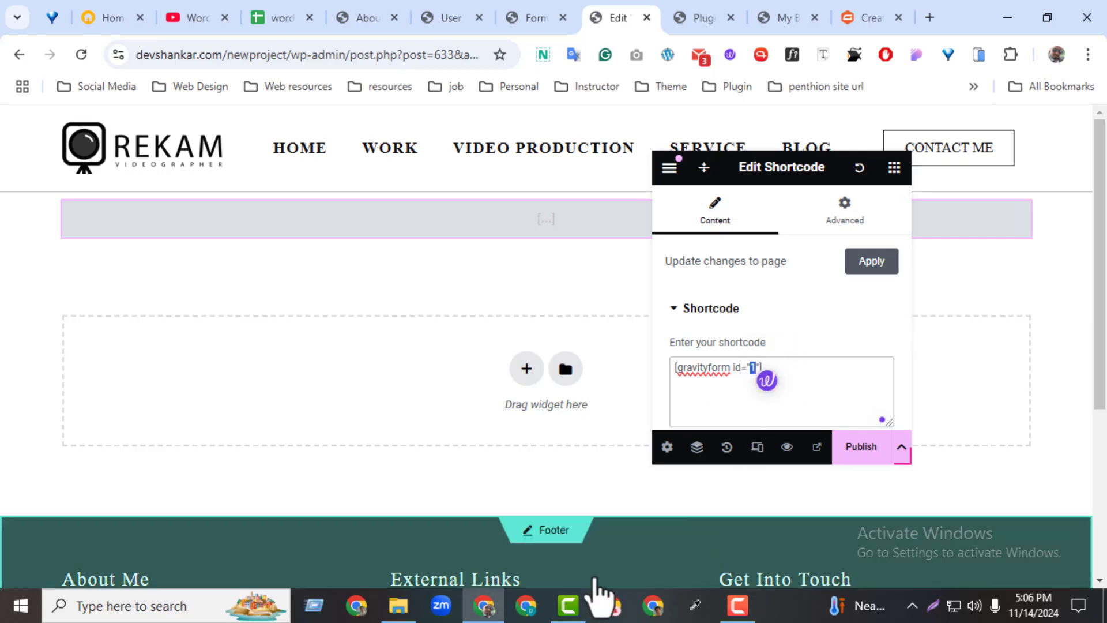
left_click(511, 22)
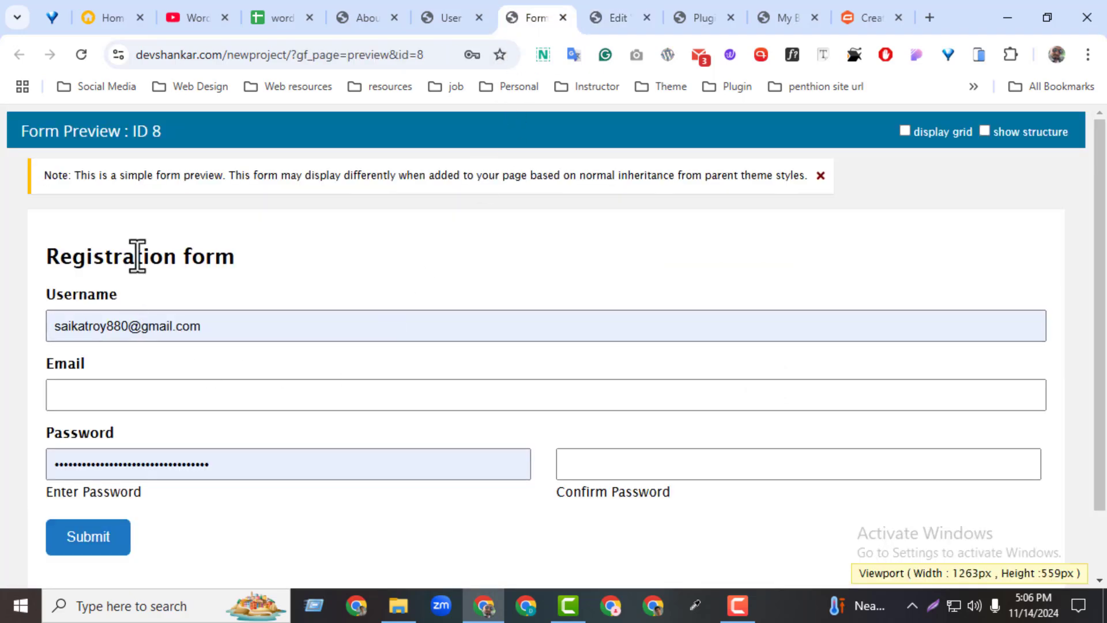
Find and select the Registration form's ID 8 in the Forms list.
left_click(461, 17)
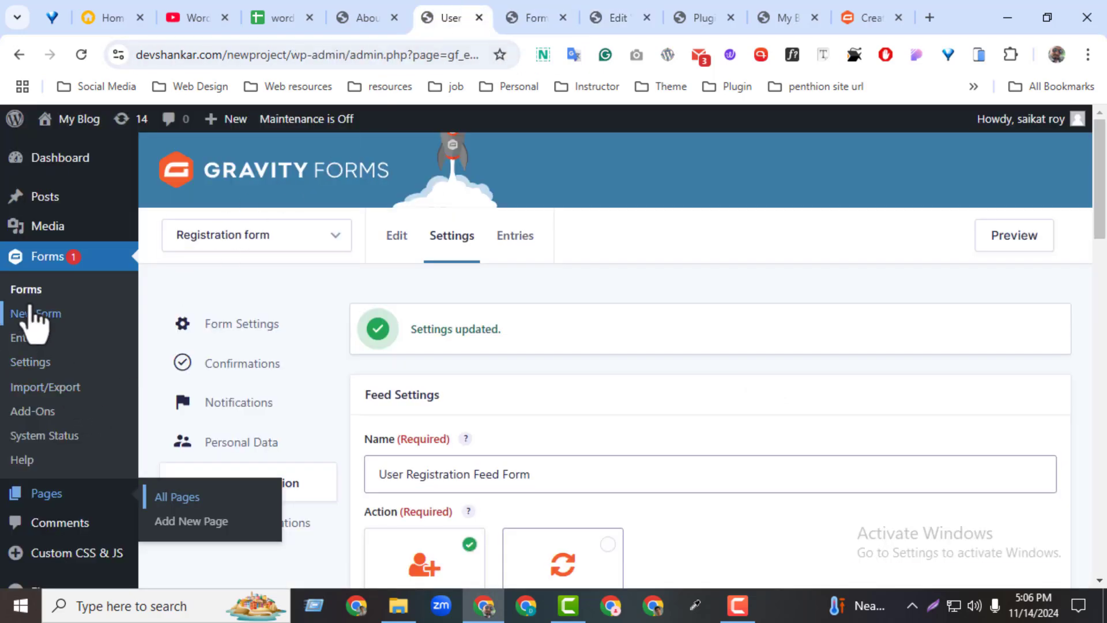
middle_click(32, 314)
left_click(480, 22)
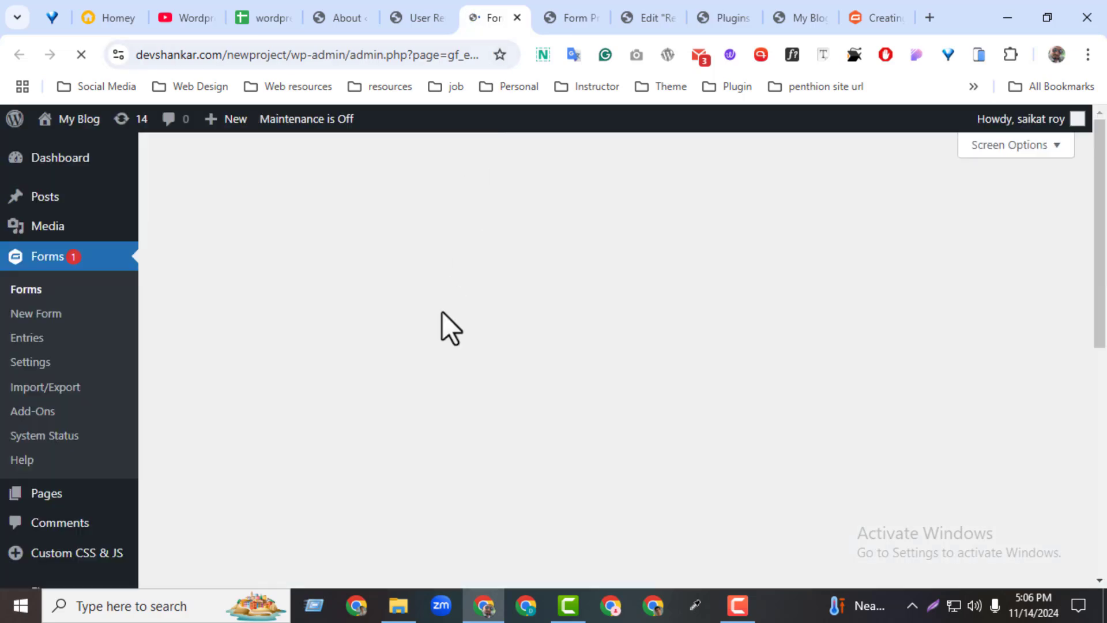
scroll(1030, 387, "down", 2)
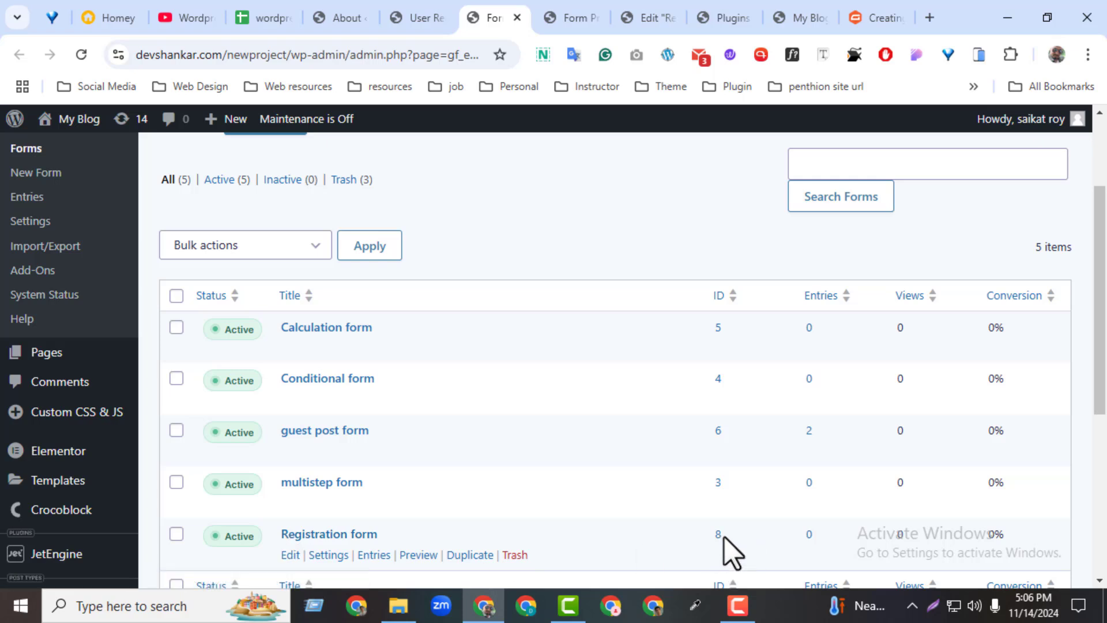
left_click_drag(725, 537, 720, 536)
key("ctrl+c")
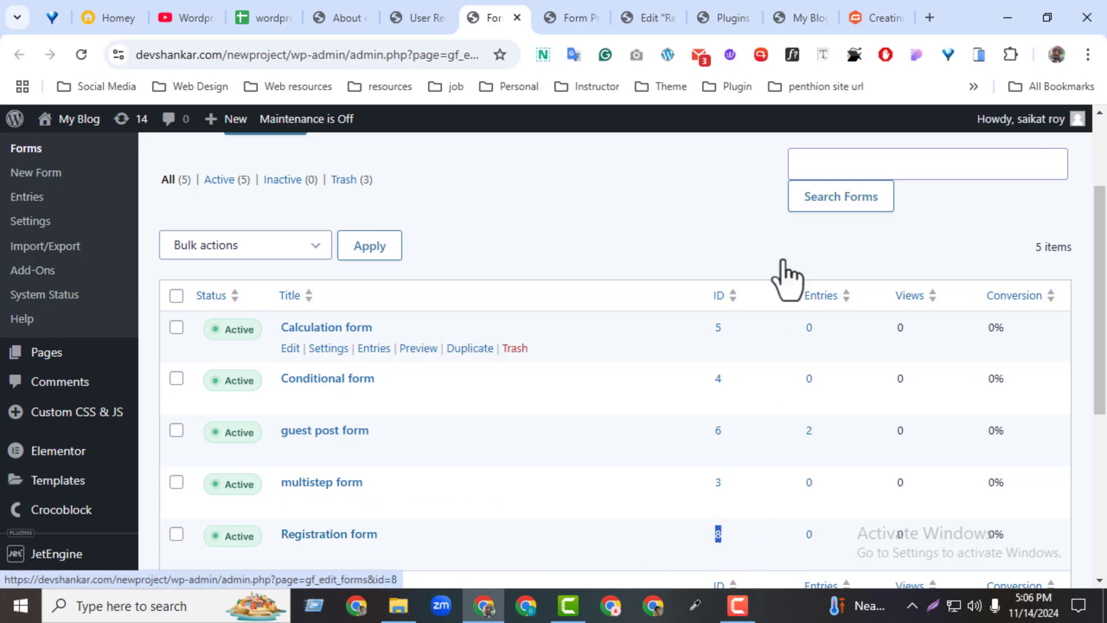
Change the shortcode's form id from 1 to 8.
left_click(661, 19)
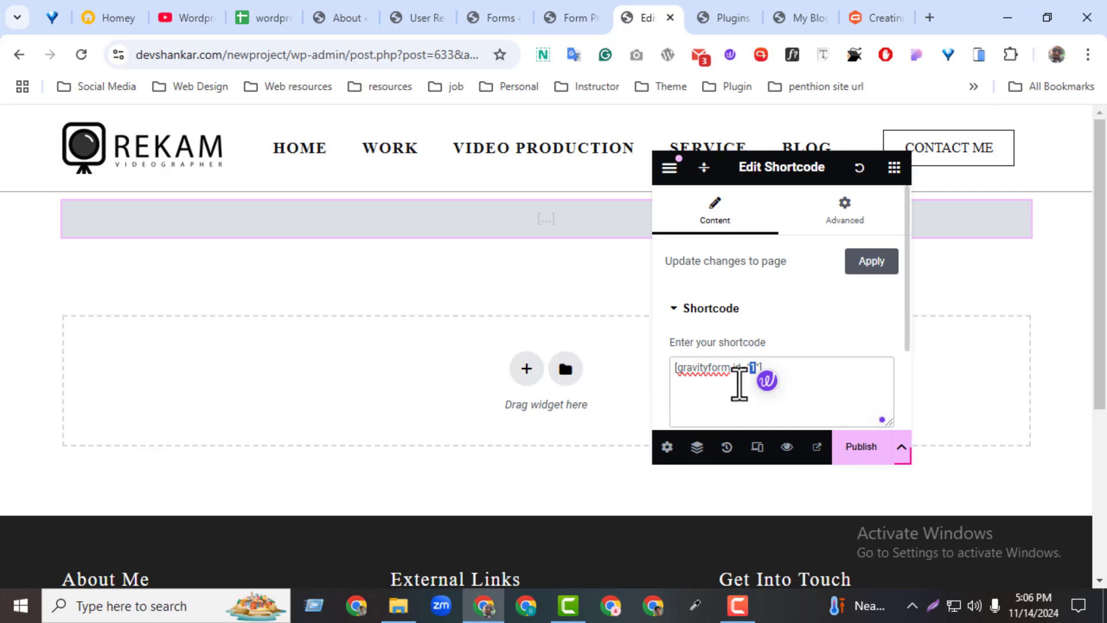
key("ctrl+v")
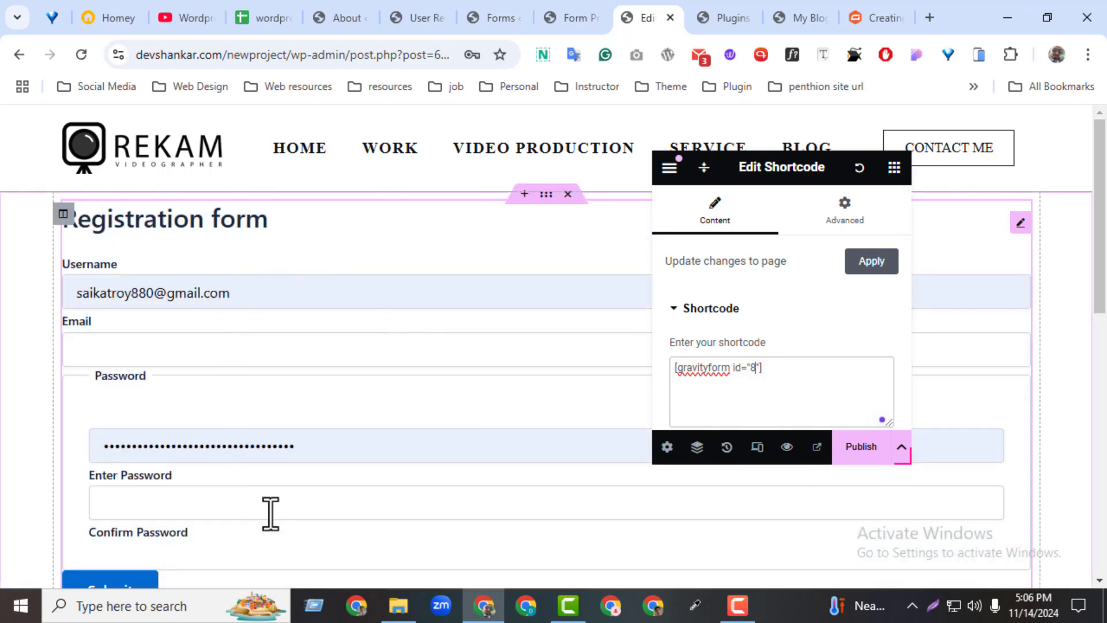
key("ctrl+z")
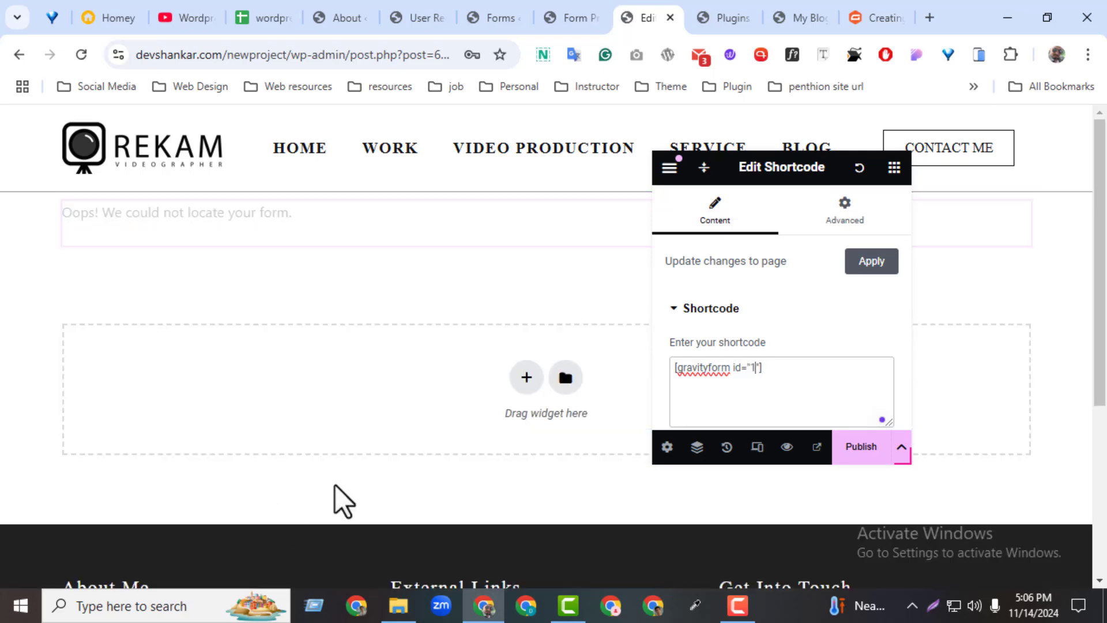
left_click(495, 18)
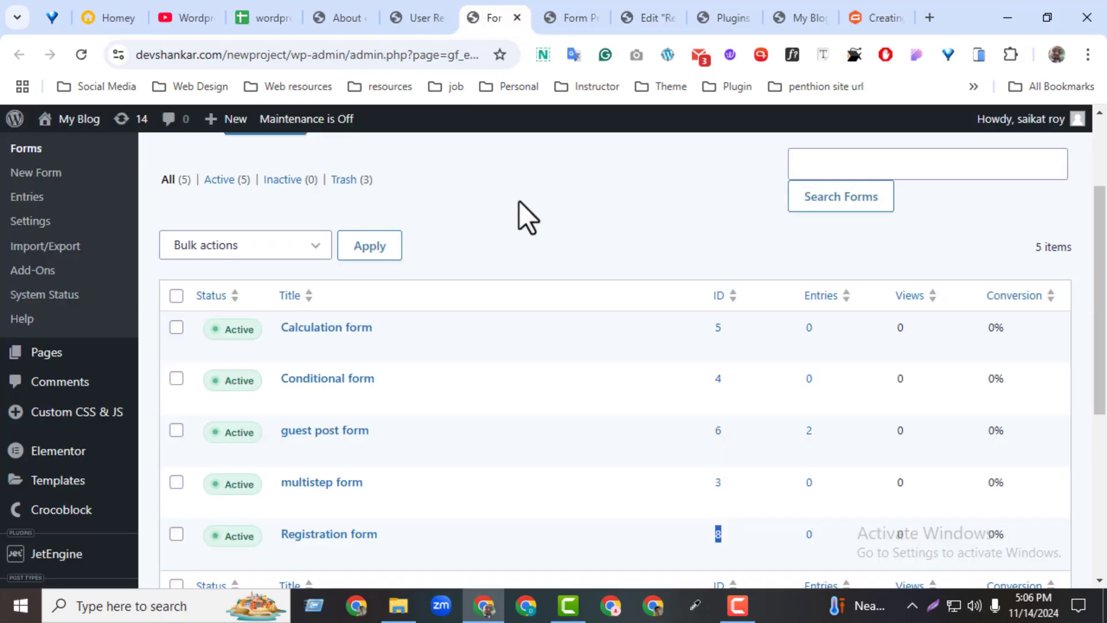
left_click(571, 18)
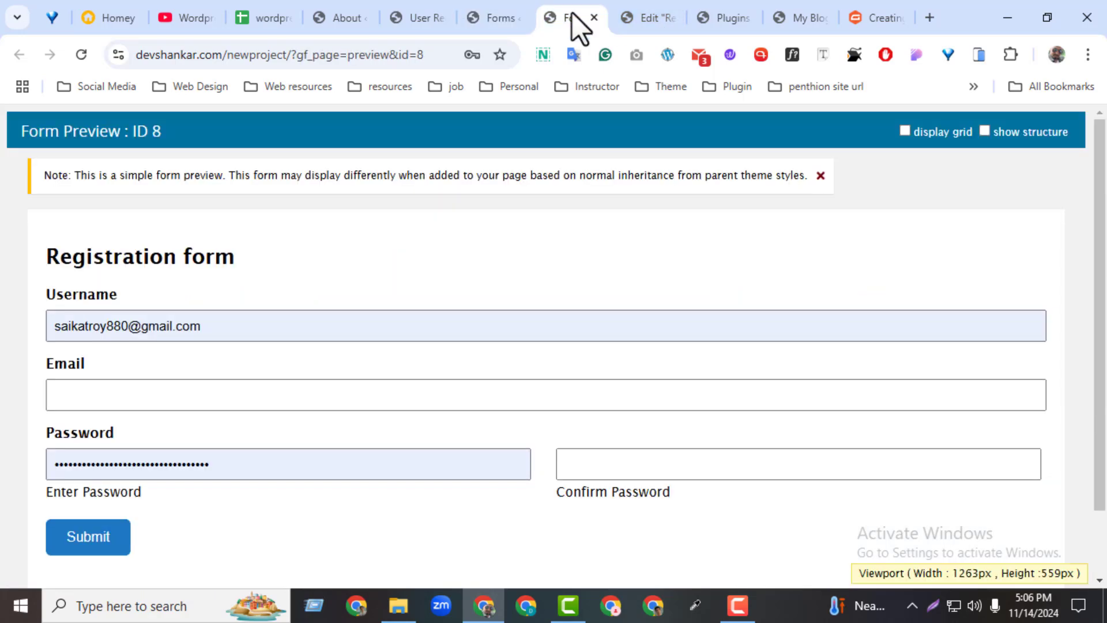
left_click(657, 18)
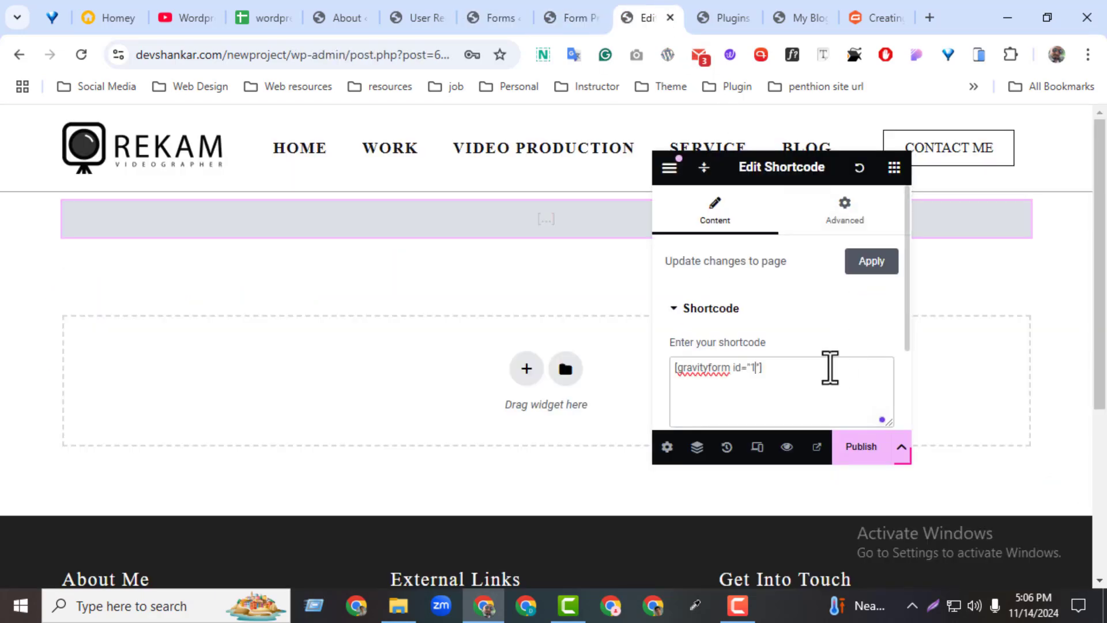
key("BackSpace")
type("8")
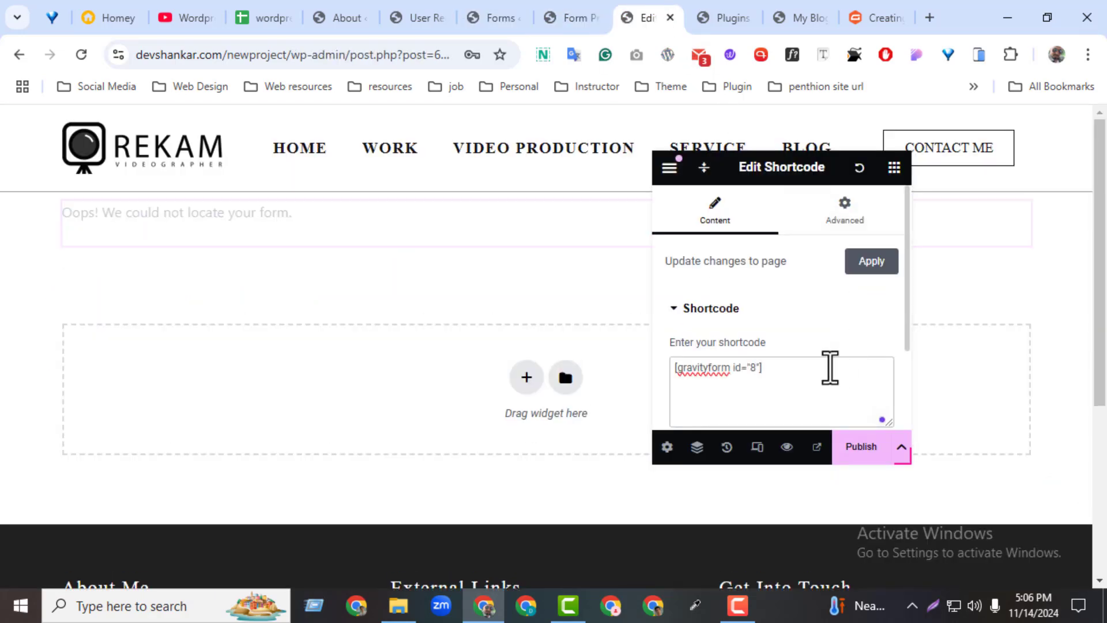
key("BackSpace")
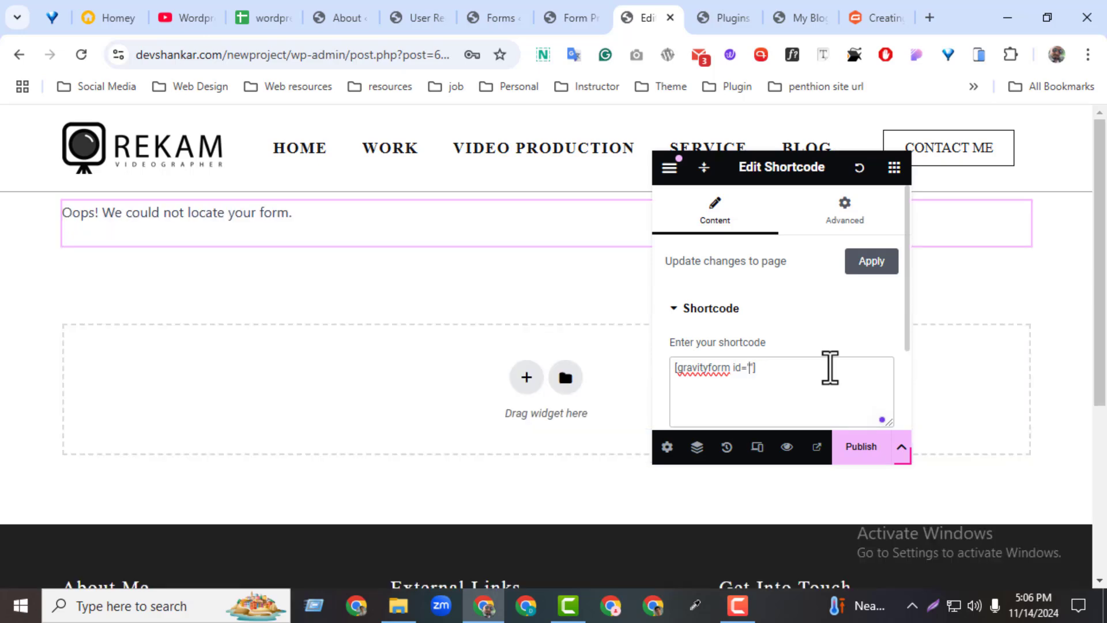
type("2")
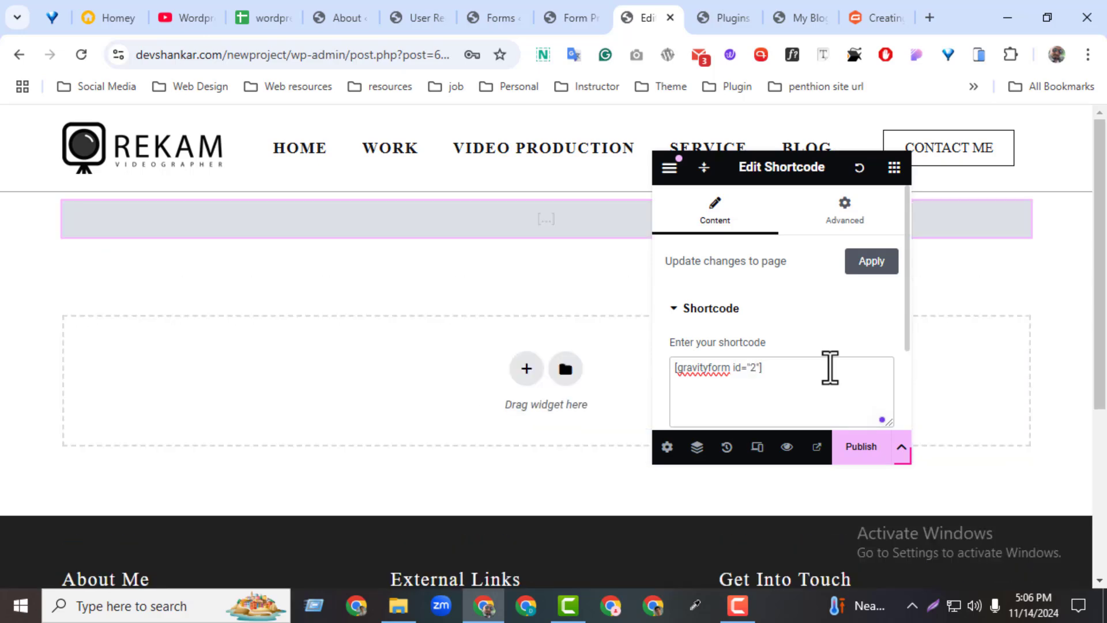
key("BackSpace")
key("BackSpace")
type("8")
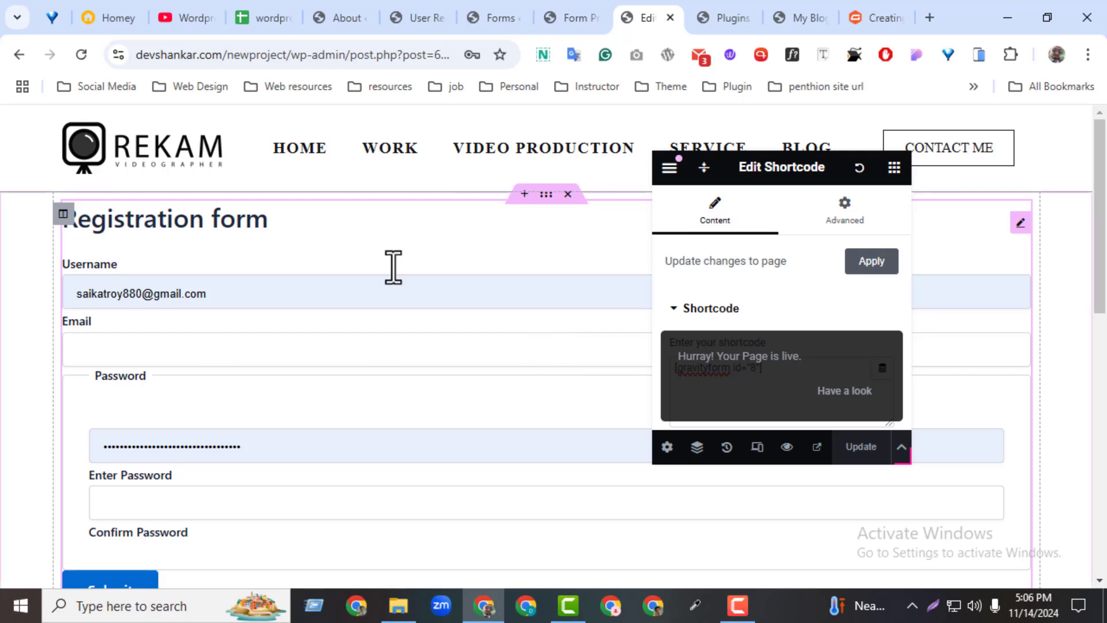
Remove the blog item from the main menu on the Menus page.
left_click(408, 17)
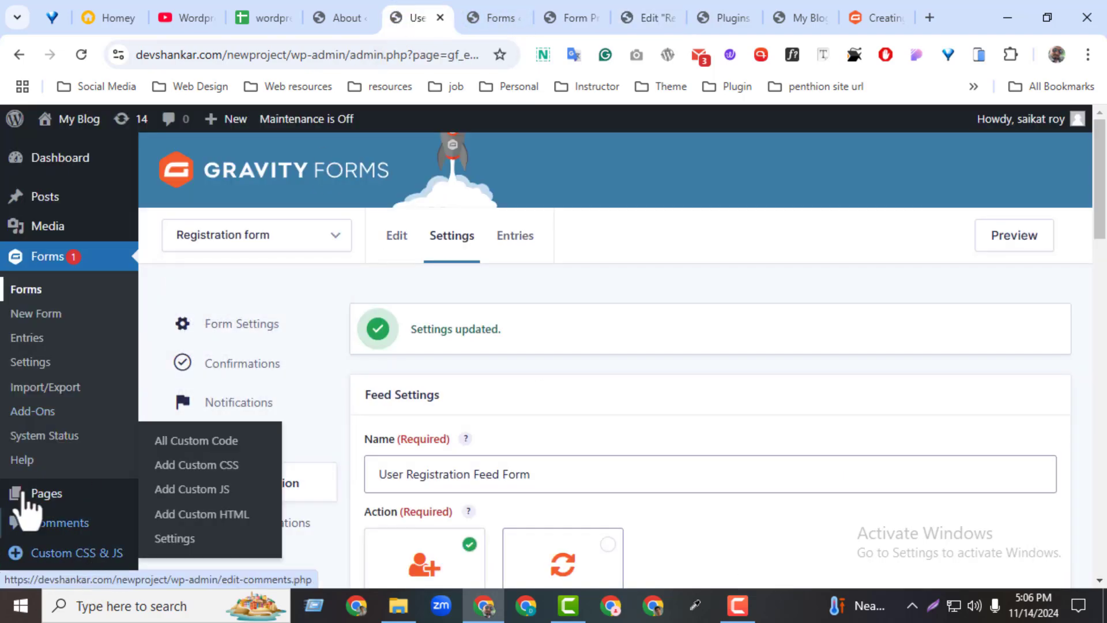
left_click_drag(1099, 190, 1100, 321)
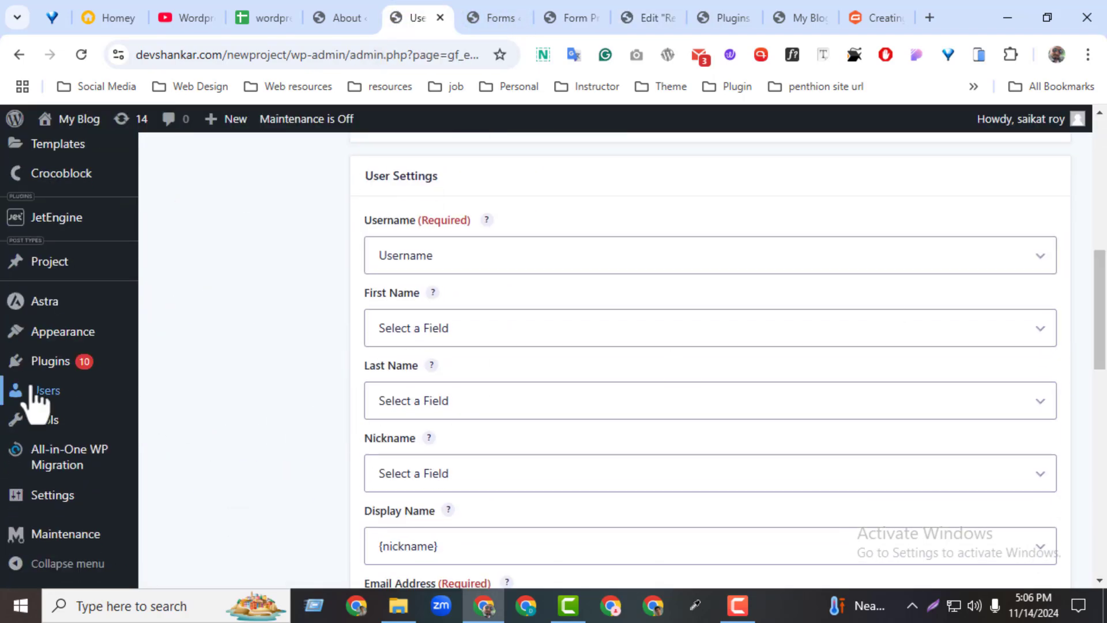
mouse_move(50, 341)
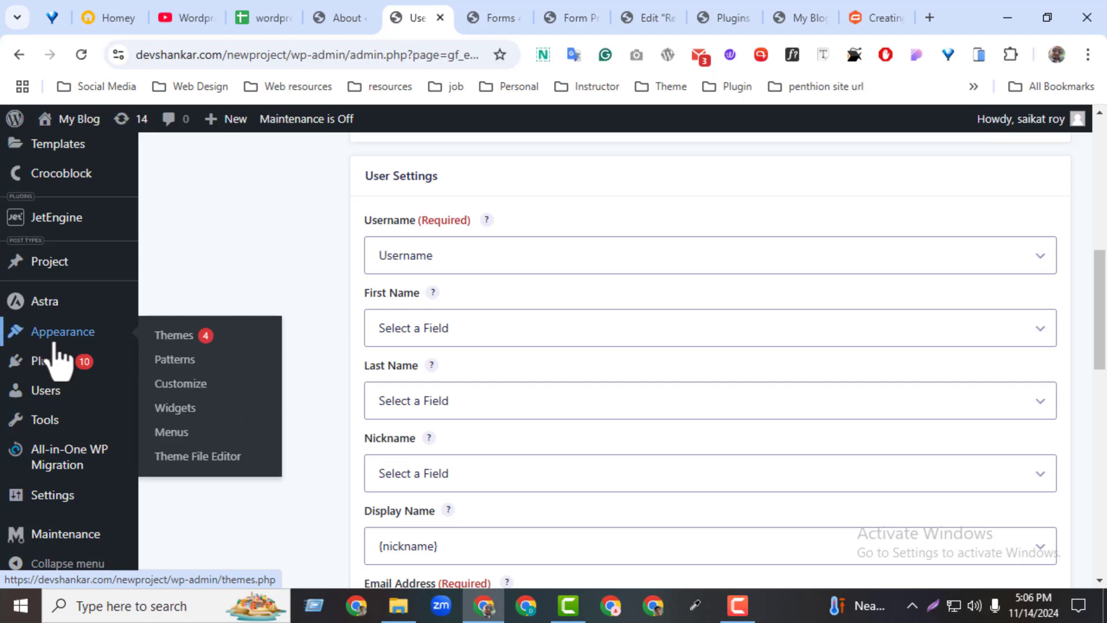
middle_click(173, 433)
left_click(461, 18)
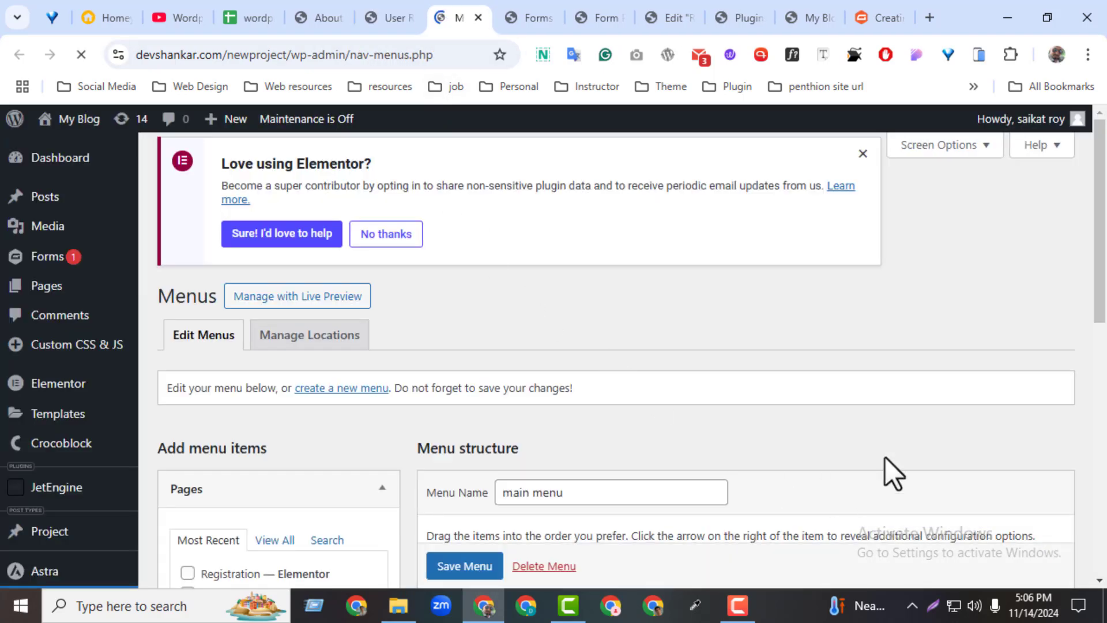
scroll(1080, 438, "down", 7)
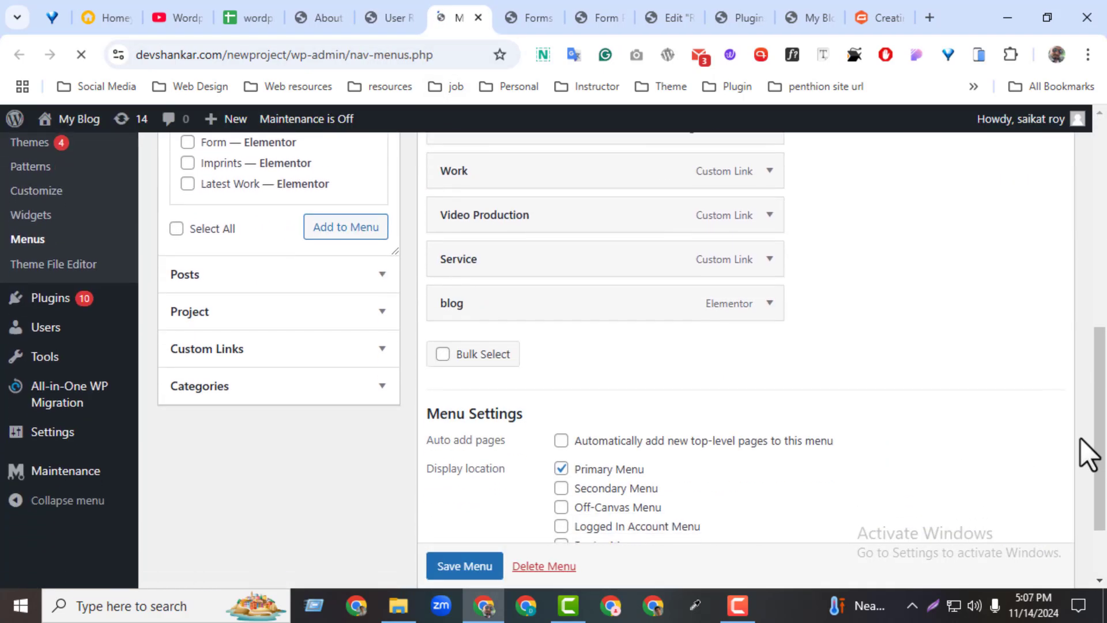
left_click(770, 301)
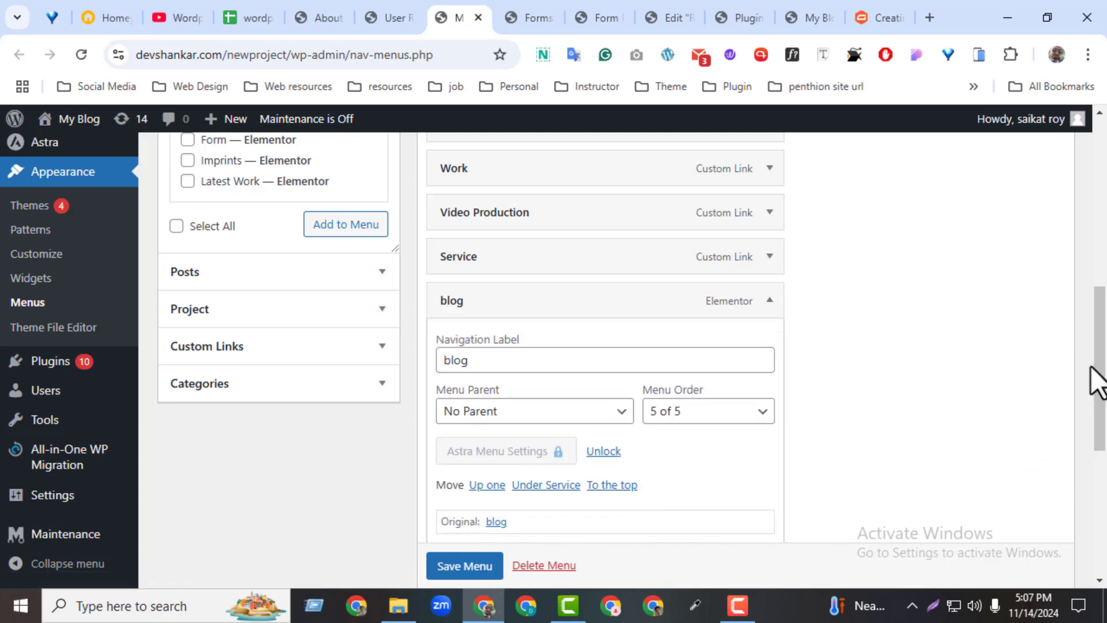
scroll(1097, 379, "down", 2)
left_click(455, 473)
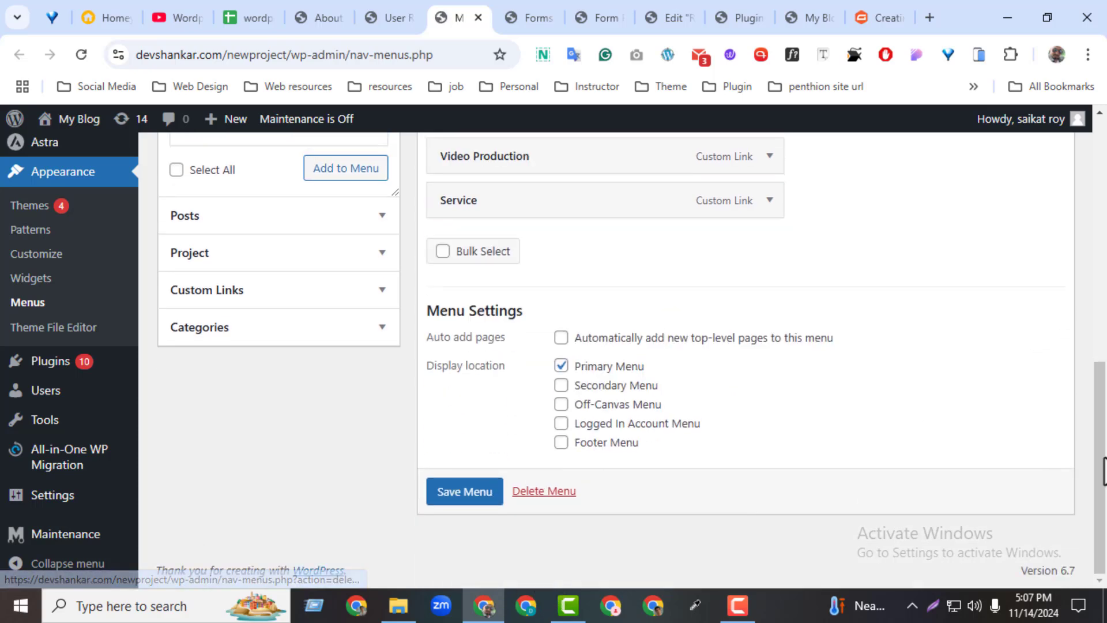
Add the Registration page to the main menu and save the menu.
scroll(882, 329, "up", 4)
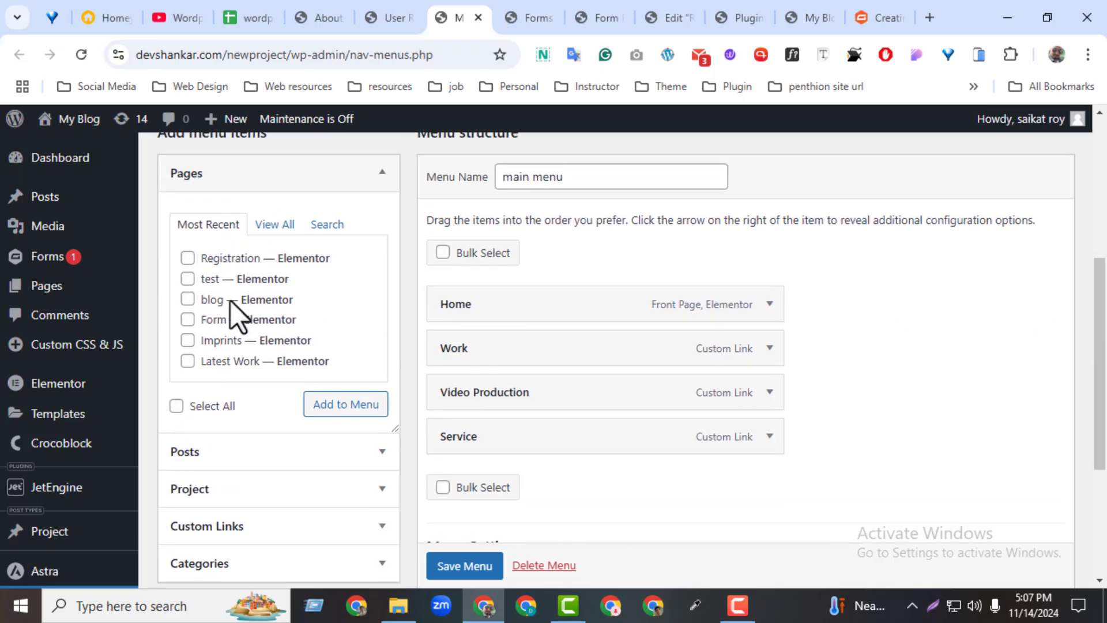
left_click(188, 258)
left_click(346, 404)
left_click_drag(1099, 369, 1099, 376)
scroll(574, 582, "down", 3)
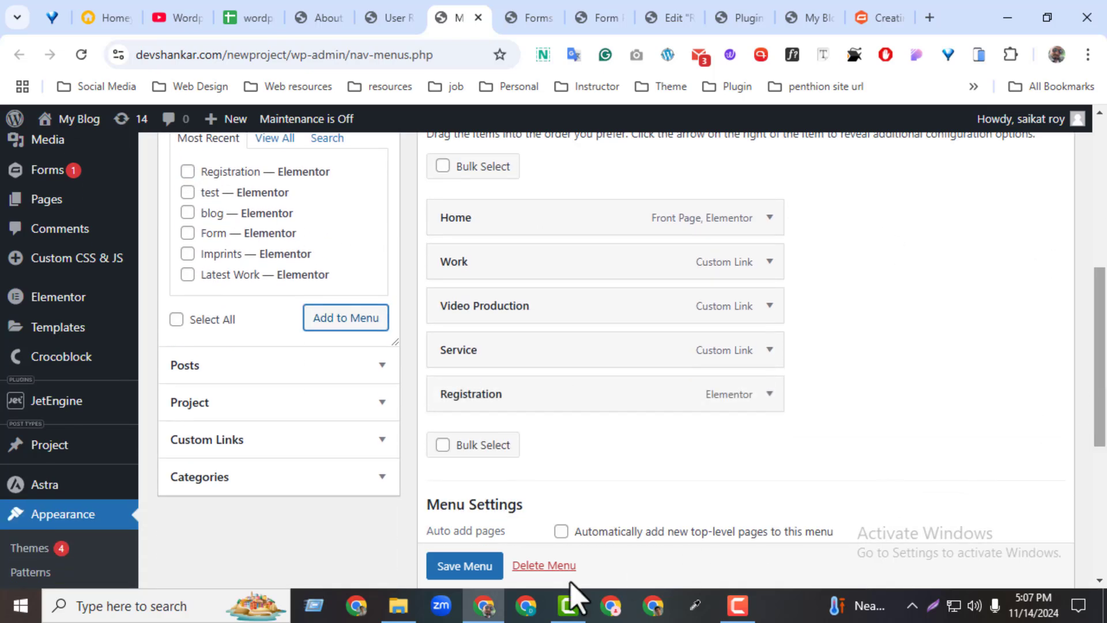
left_click(473, 567)
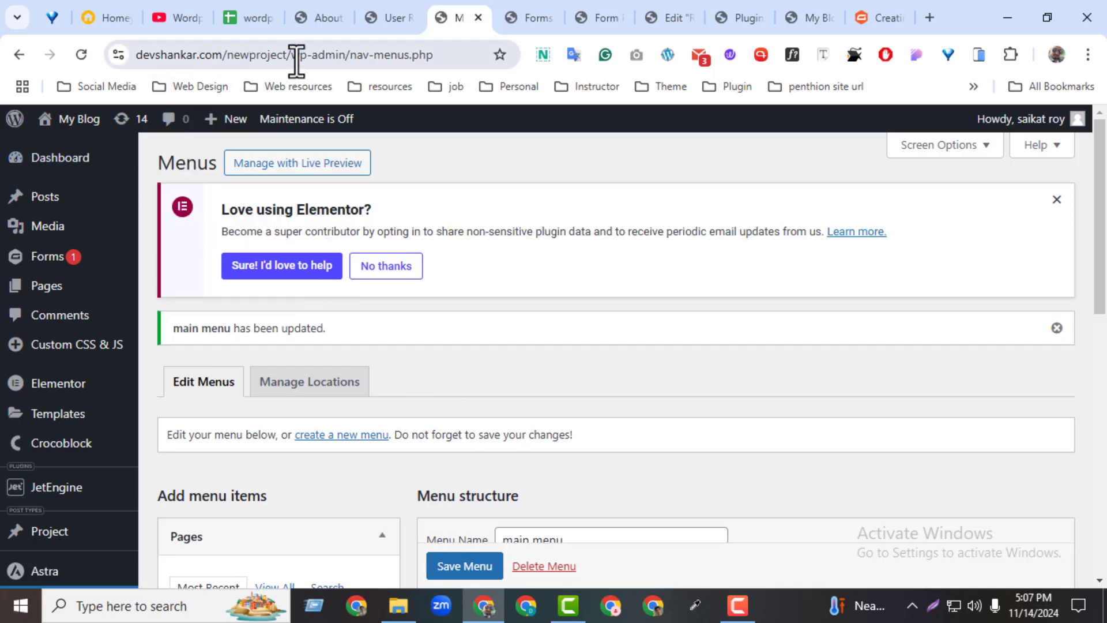
left_click_drag(296, 58, 130, 87)
key("ctrl+c")
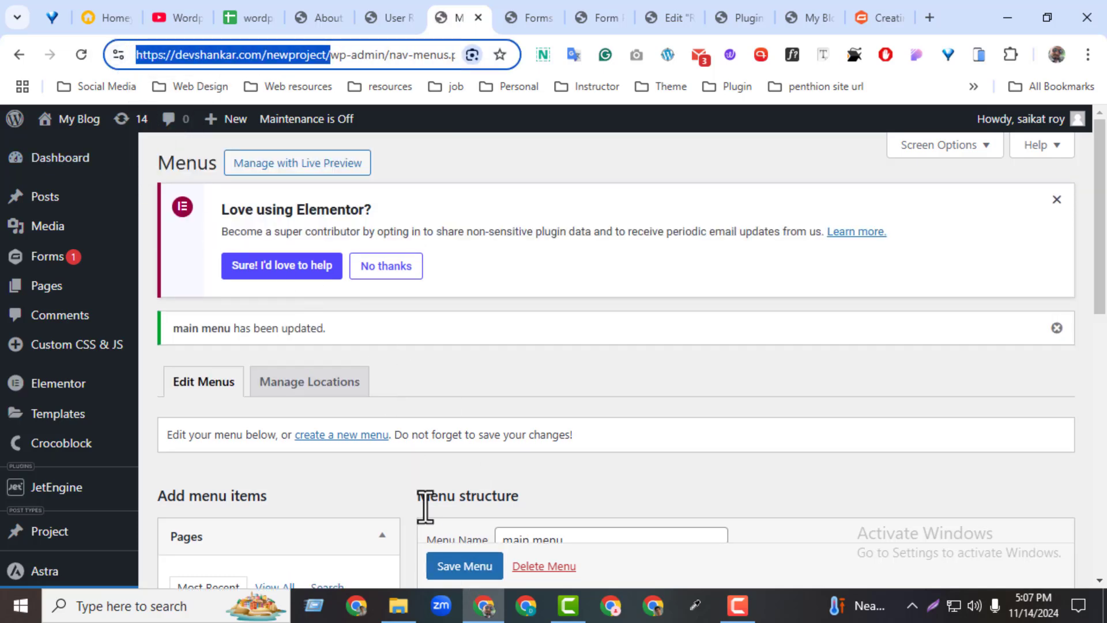
Load the pasted site URL in the other Chrome window and open its Registration page.
left_click(525, 604)
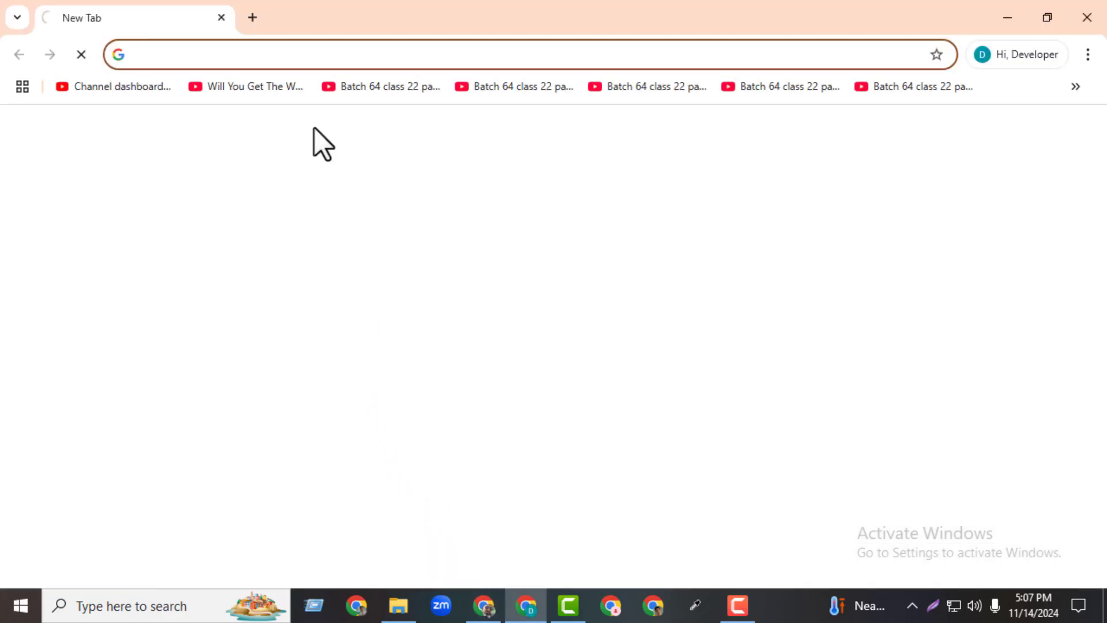
left_click(252, 17)
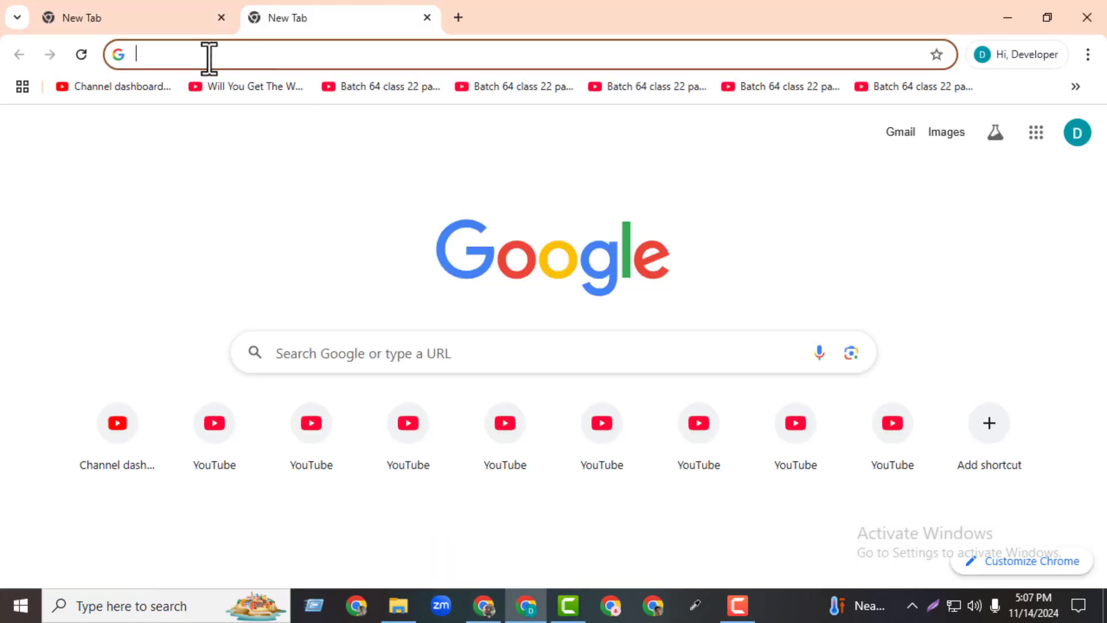
left_click(209, 56)
key("ctrl+v")
key("Return")
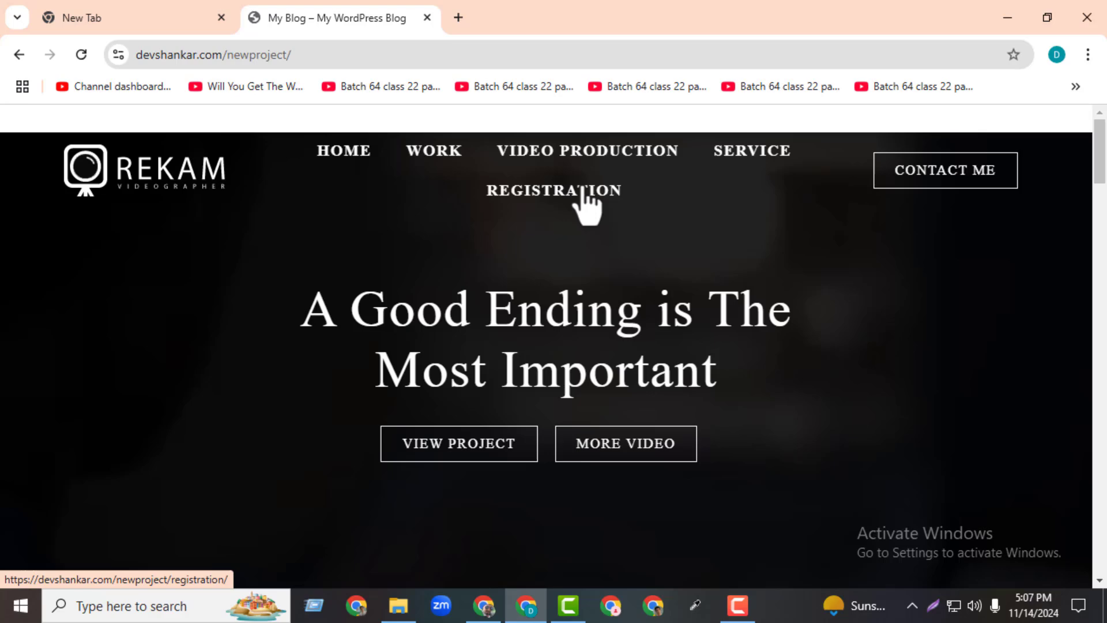
left_click(585, 190)
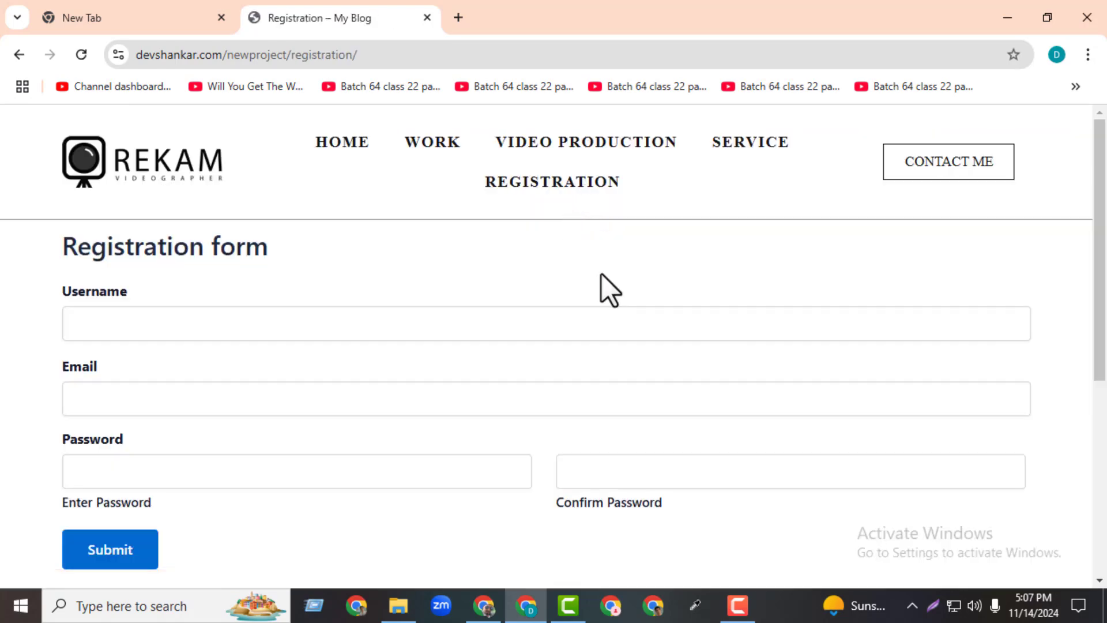
Fill in the test username, email address, password and matching confirmation password.
left_click(316, 334)
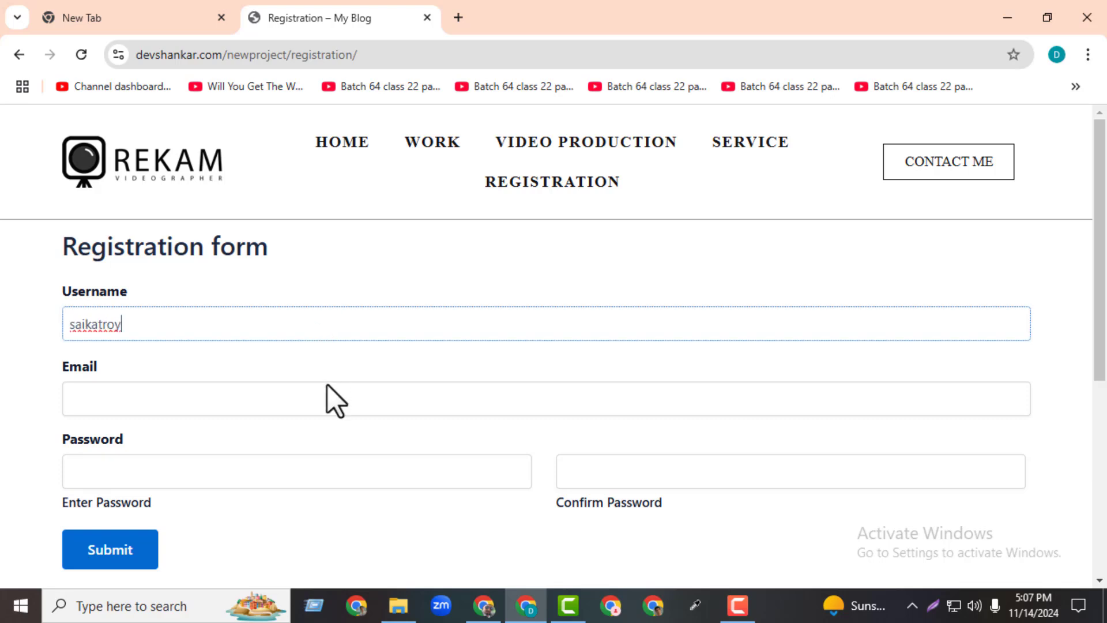
left_click(327, 406)
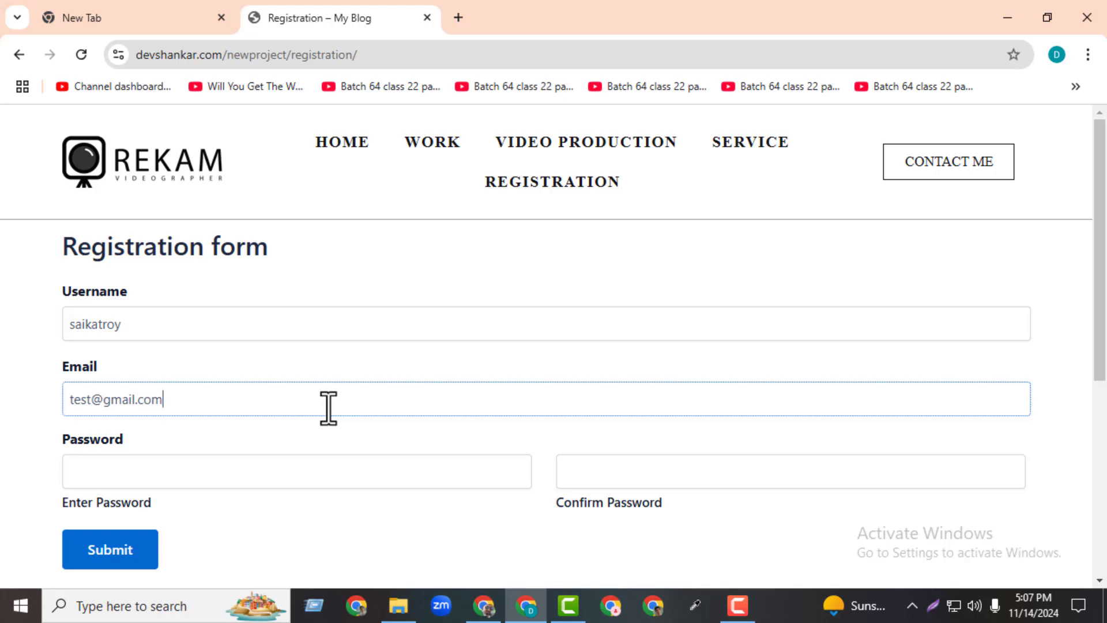
left_click(309, 462)
left_click_drag(165, 404, 22, 407)
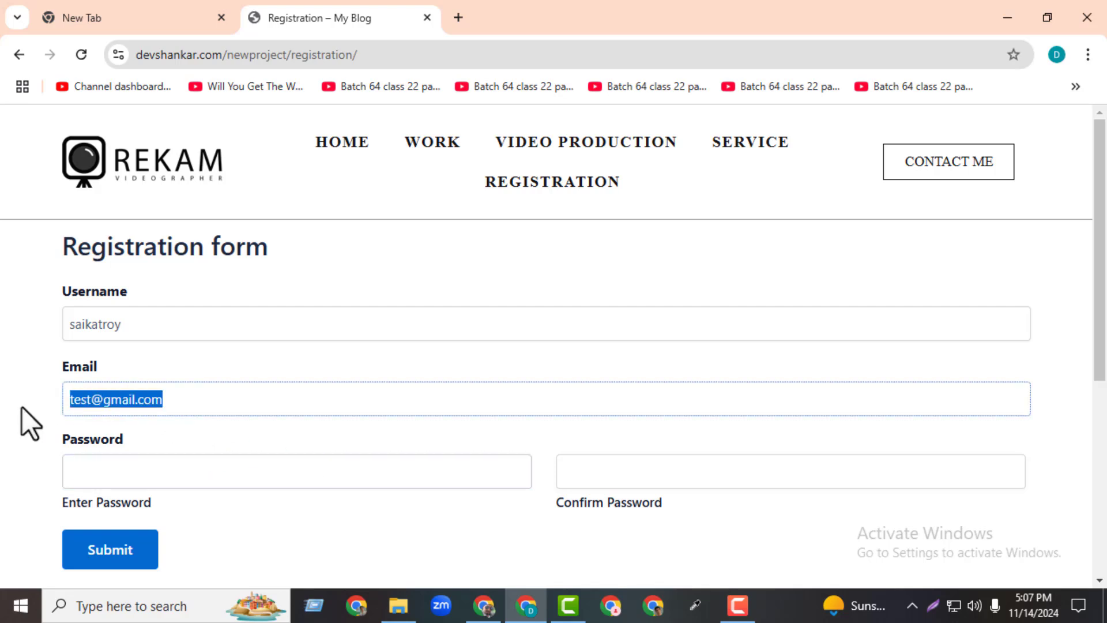
left_click(105, 463)
key("ctrl+v")
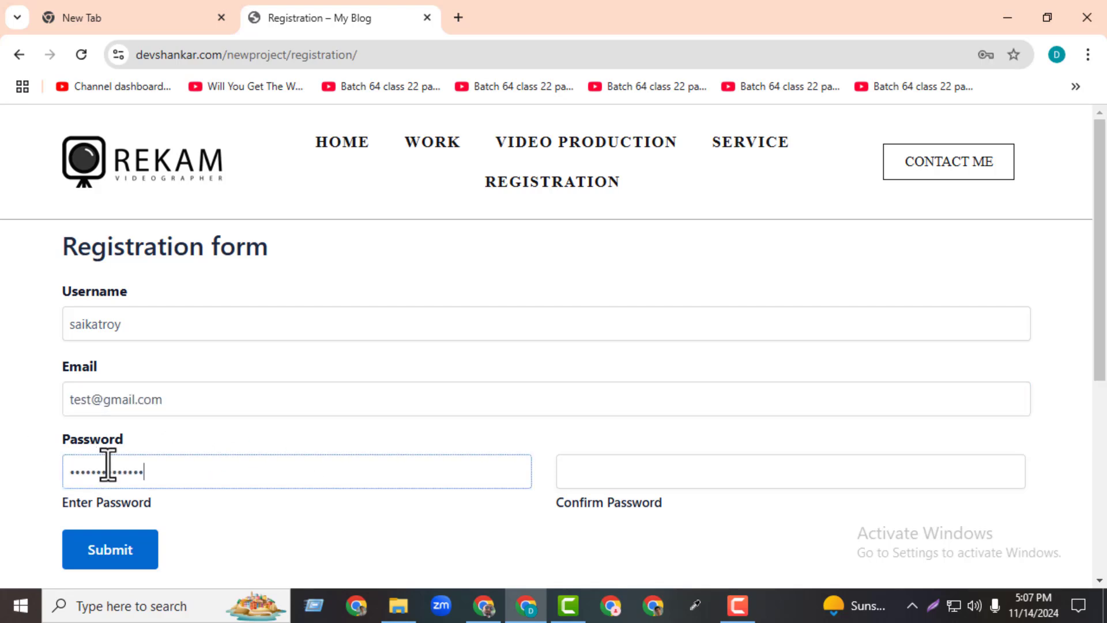
left_click(573, 482)
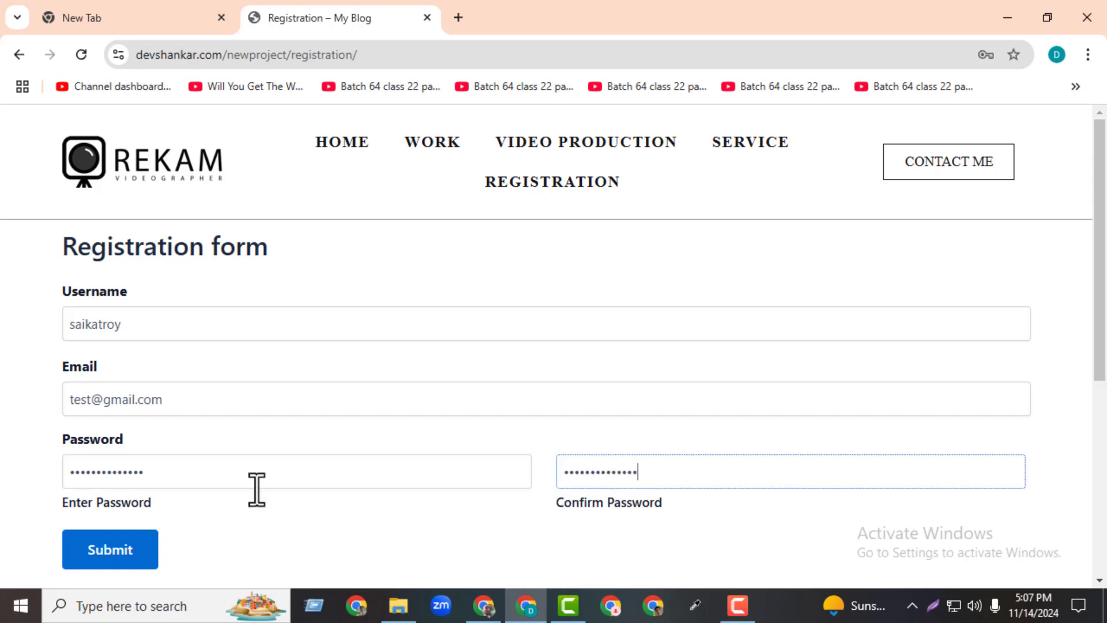
left_click(225, 470)
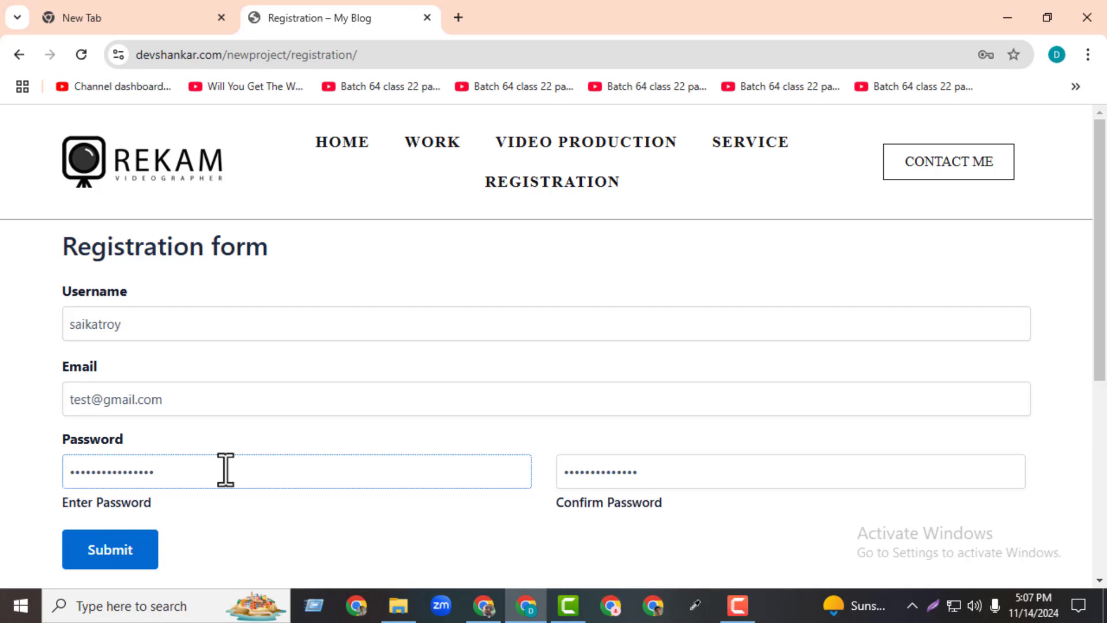
left_click(702, 472)
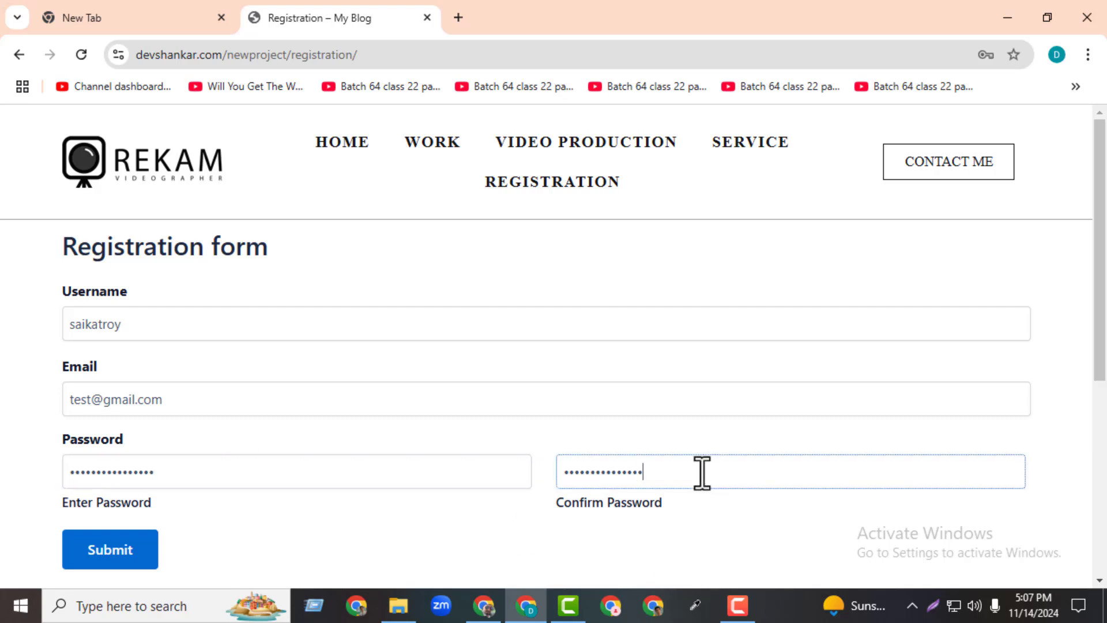
Submit the form, decline Chrome's offer to save the password, and check the confirmation message.
left_click(106, 551)
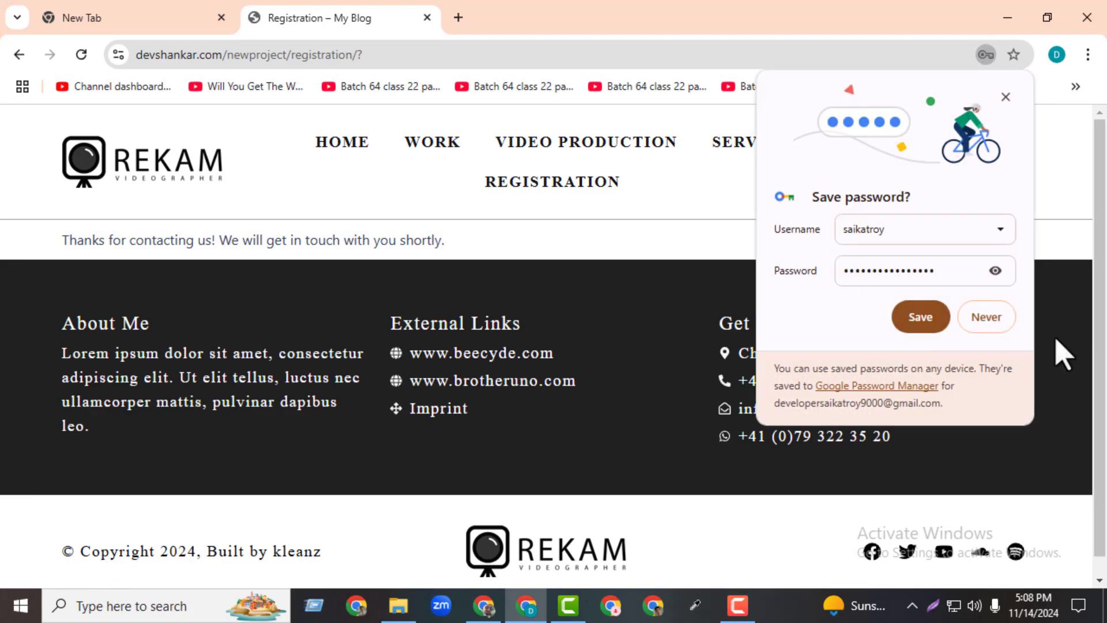
left_click(980, 323)
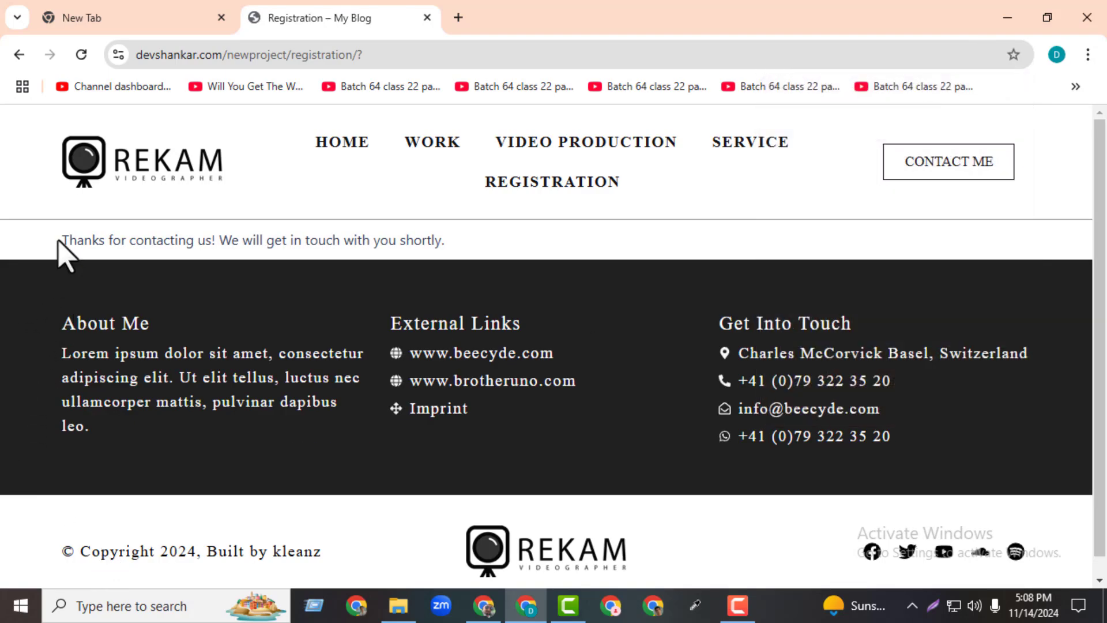
left_click_drag(59, 241, 212, 247)
left_click_drag(441, 256, 23, 257)
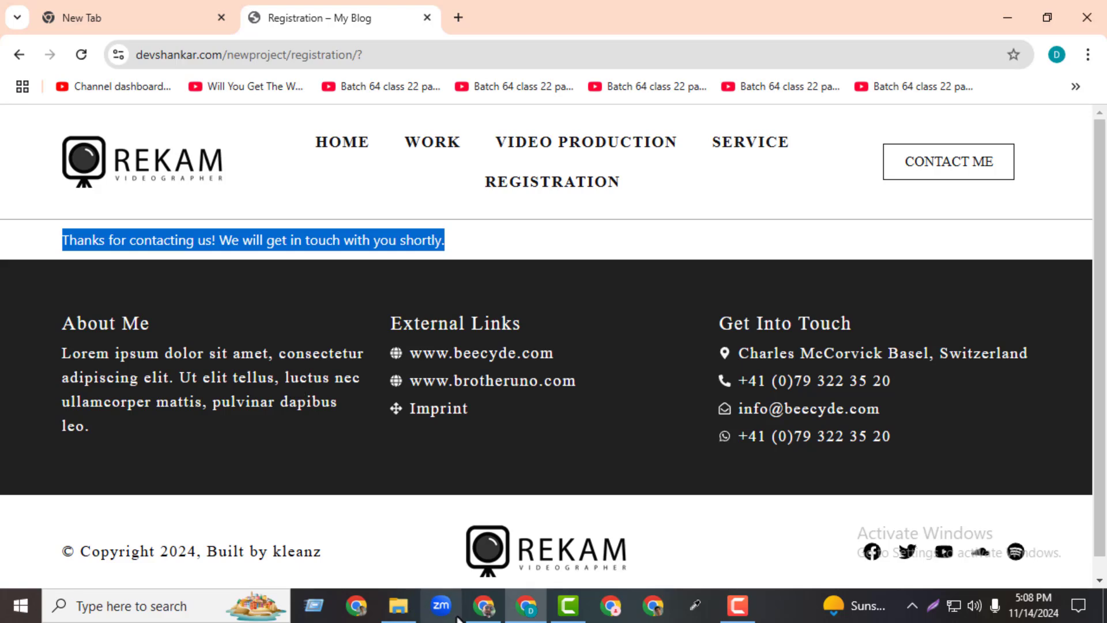
left_click(483, 605)
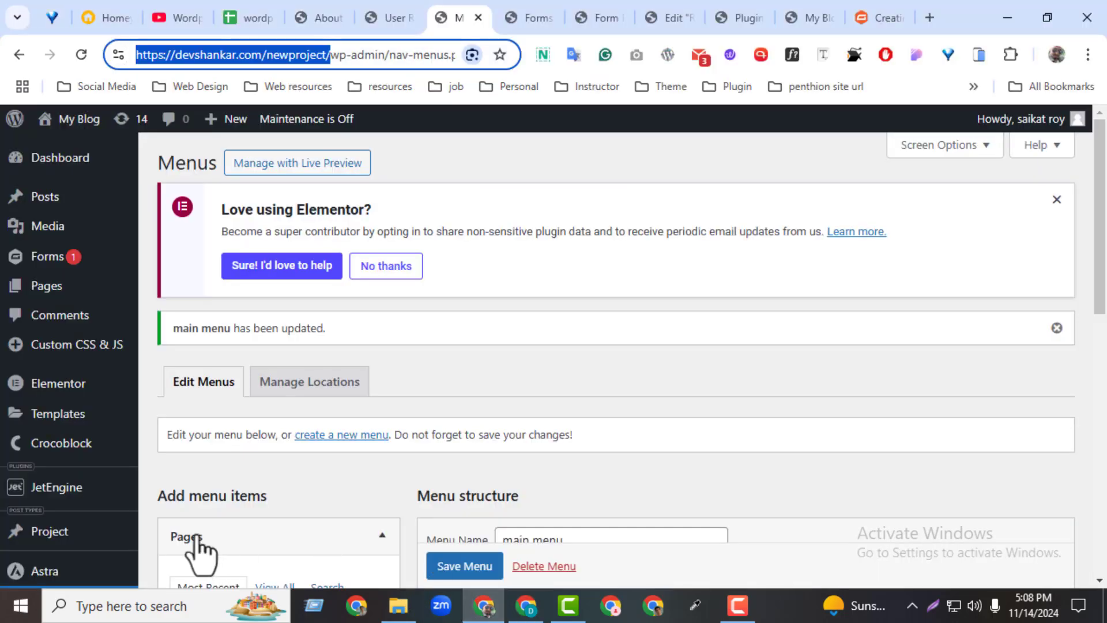
Close the form ID 8 preview, Plugins and blog homepage tabs, back on the User Registration feed.
left_click(385, 18)
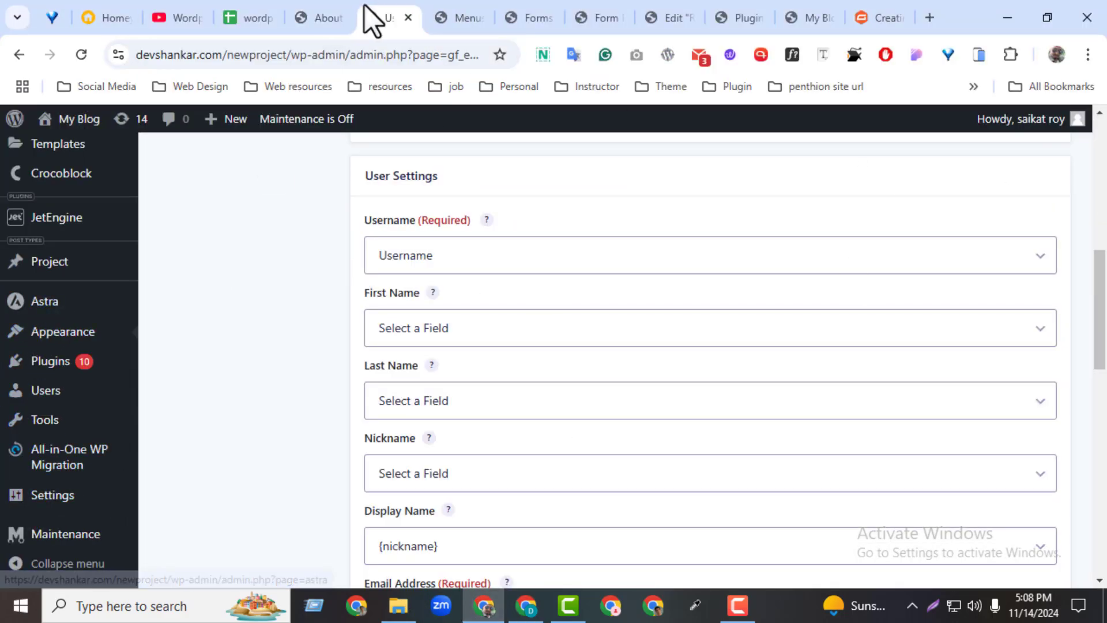
left_click(535, 16)
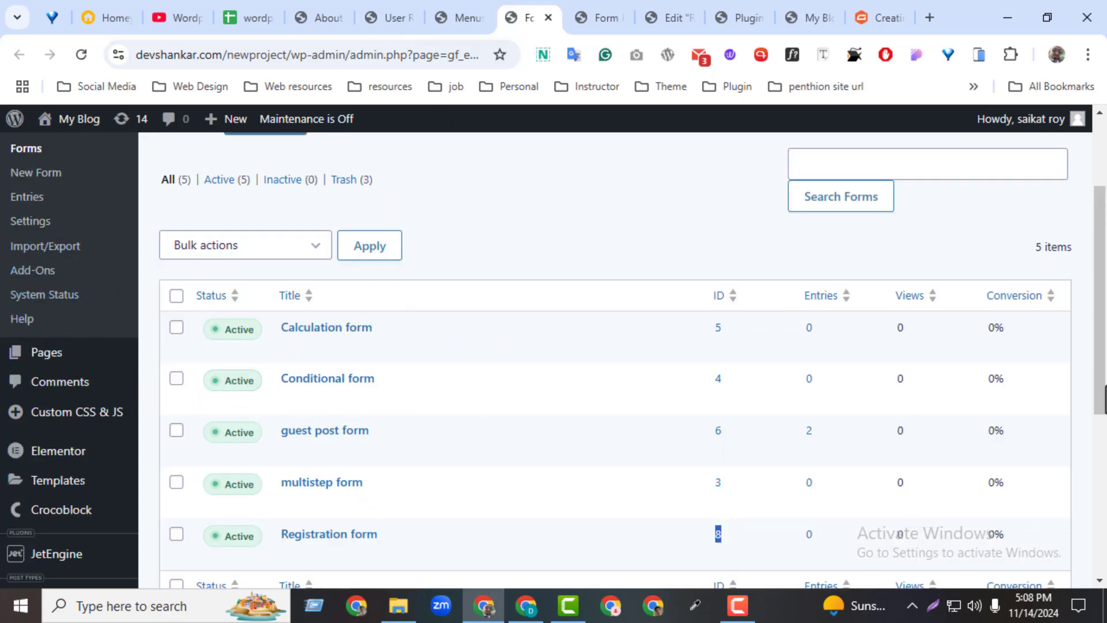
left_click(670, 5)
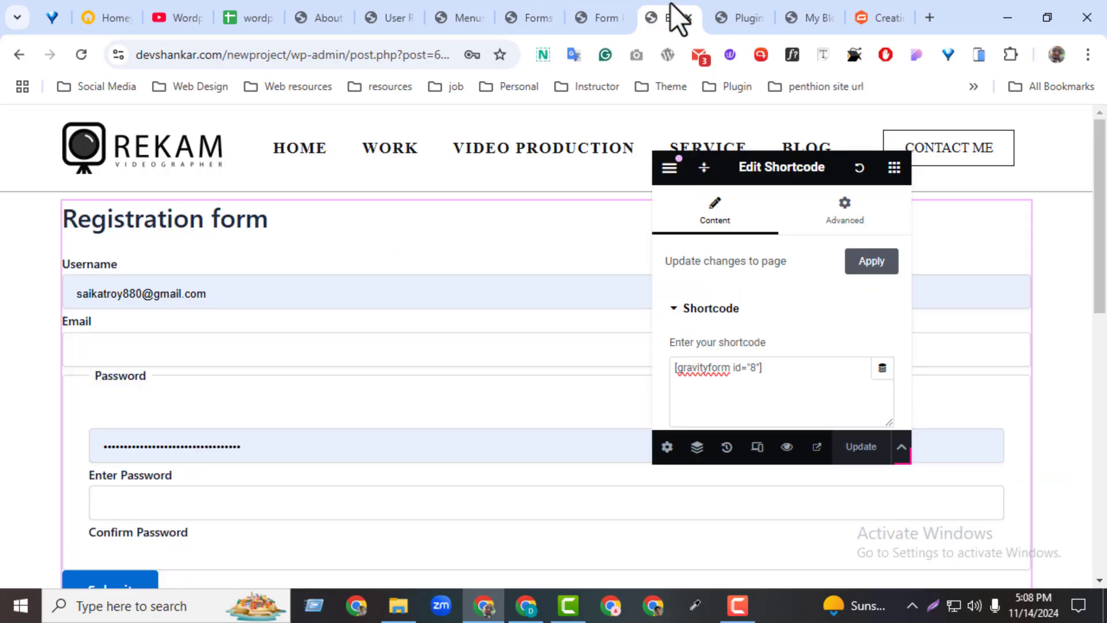
left_click(603, 11)
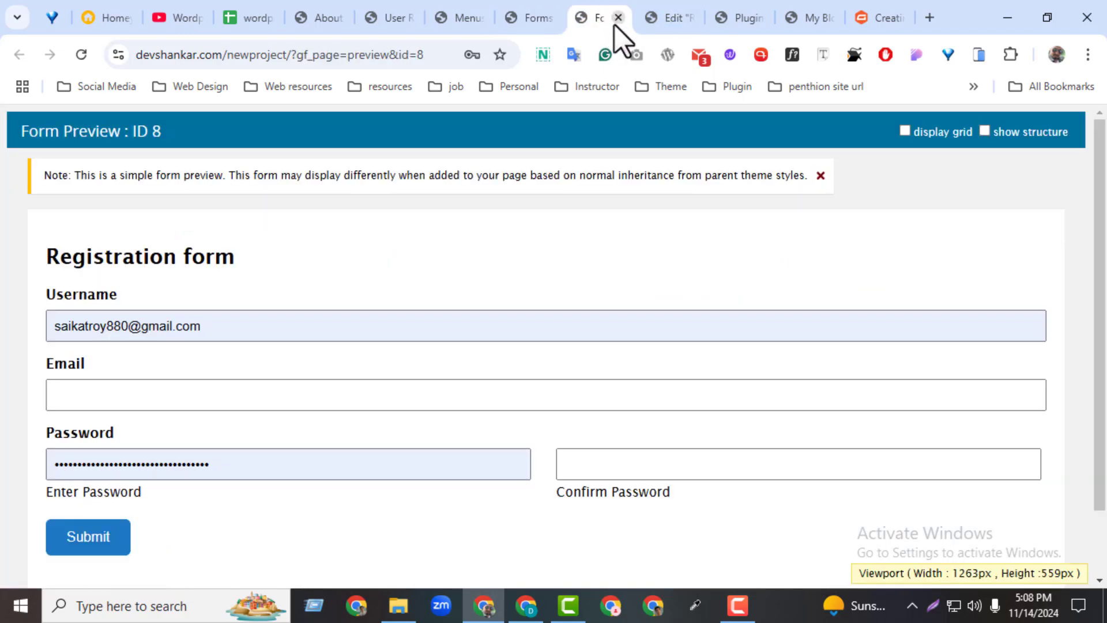
left_click(616, 22)
left_click(681, 17)
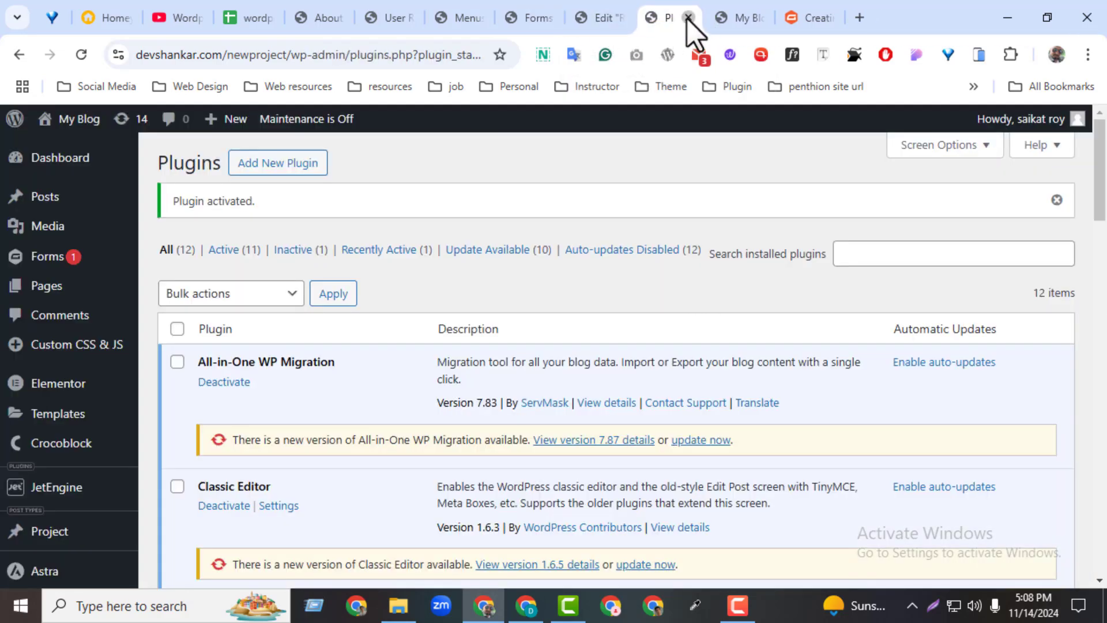
left_click(687, 19)
left_click(688, 18)
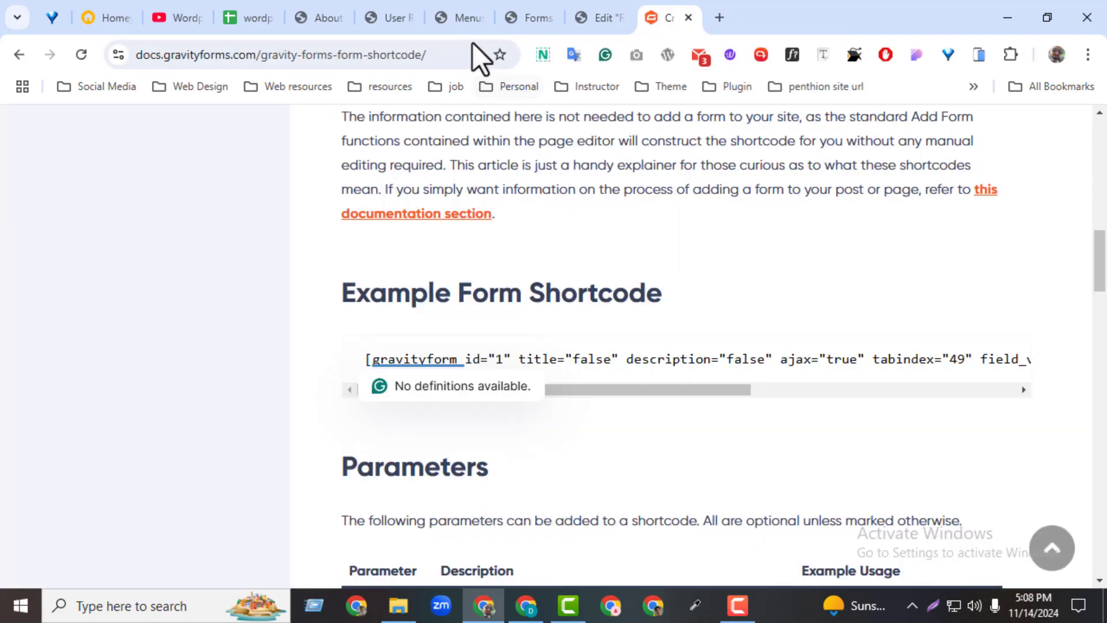
left_click(397, 15)
left_click_drag(1097, 297, 1079, 172)
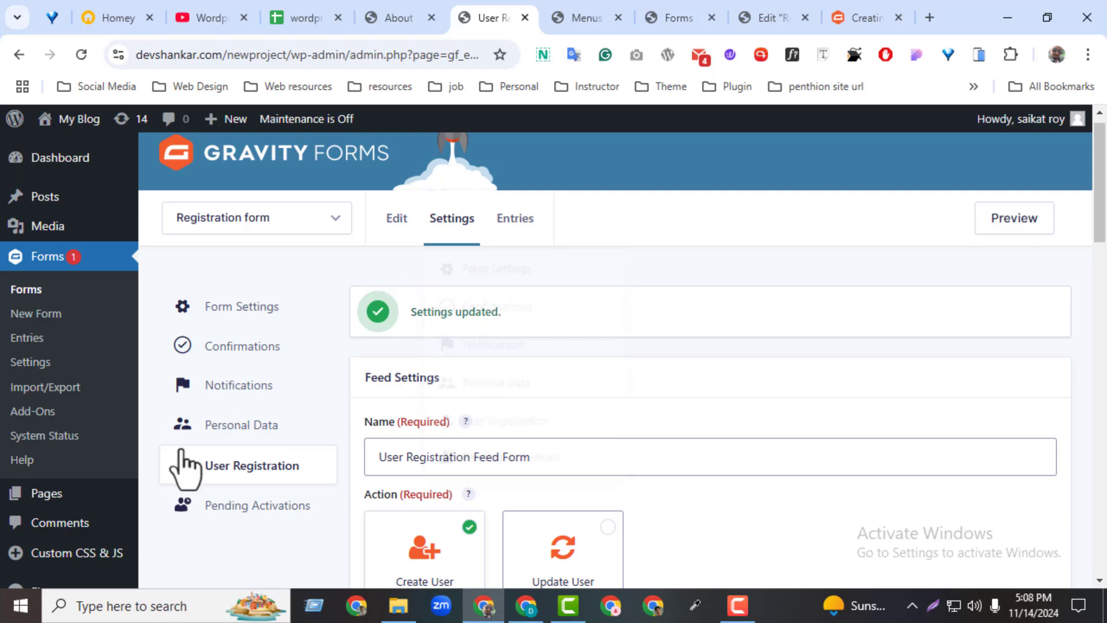
Open the Registration form's Default Confirmation for editing.
left_click(239, 354)
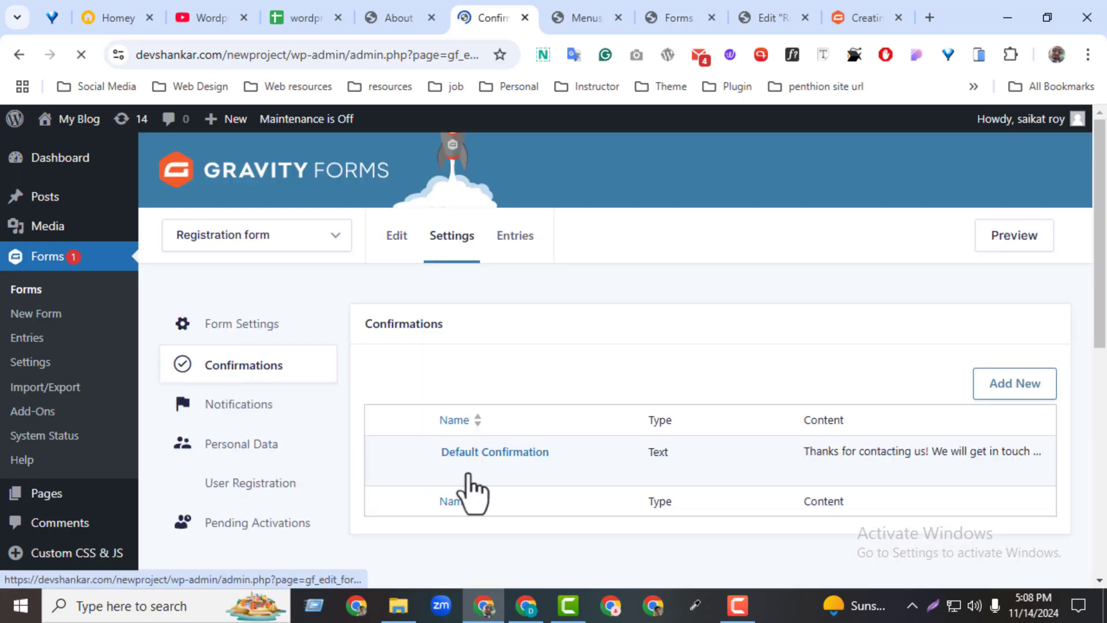
left_click(238, 406)
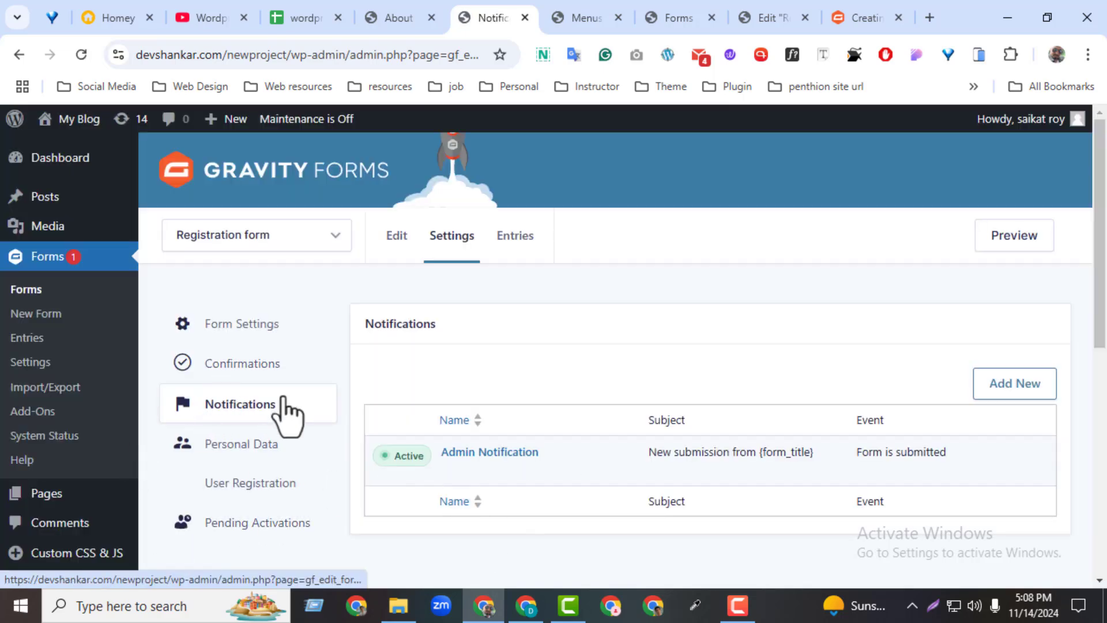
left_click(284, 370)
left_click(450, 470)
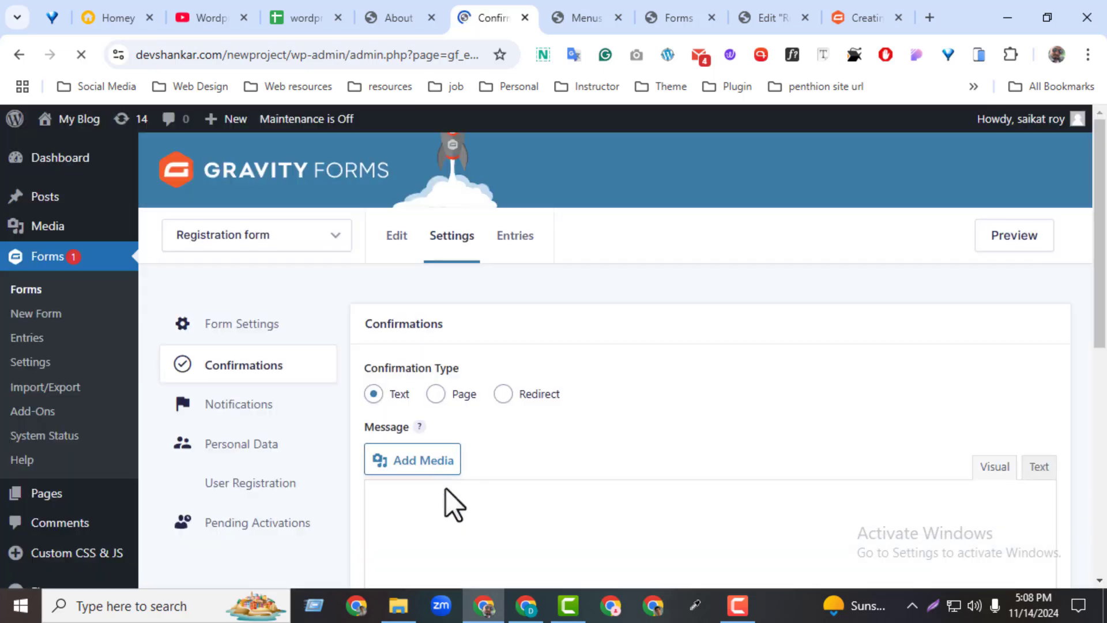
Replace the confirmation message with 'Thanks for regestraiton' and save it.
left_click_drag(1104, 303, 1102, 369)
left_click_drag(770, 419, 383, 417)
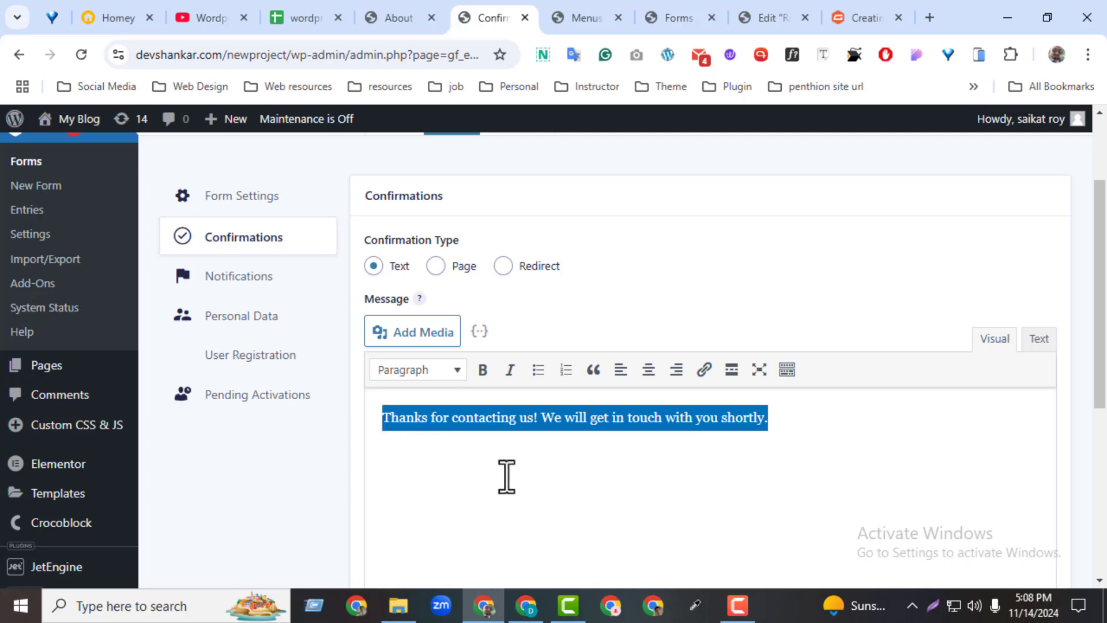
key("BackSpace")
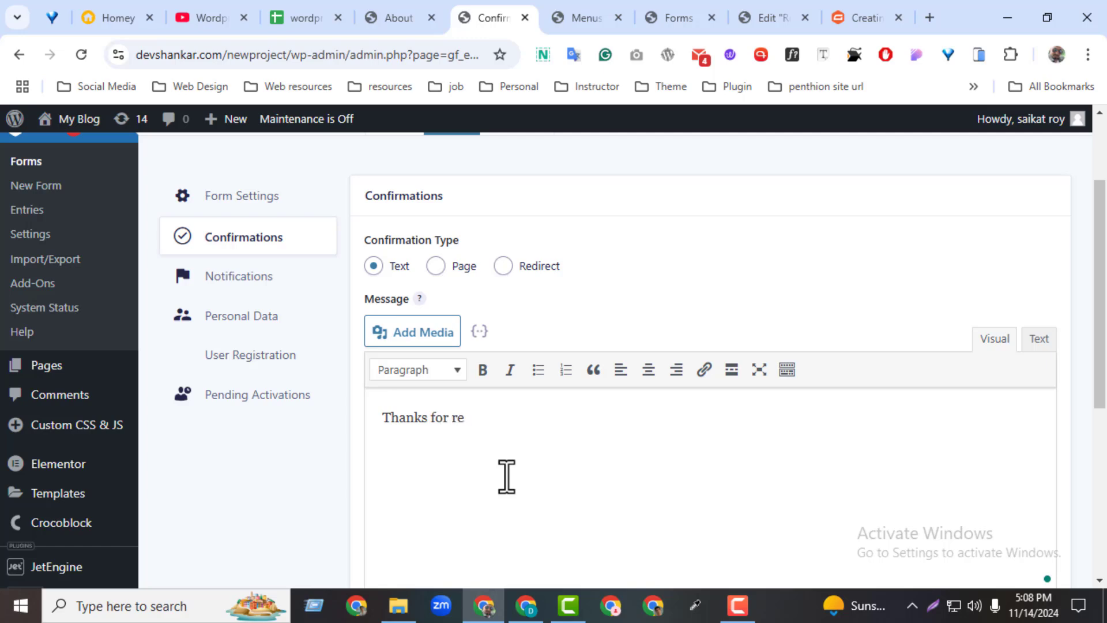
type("Thanks for regestraiton")
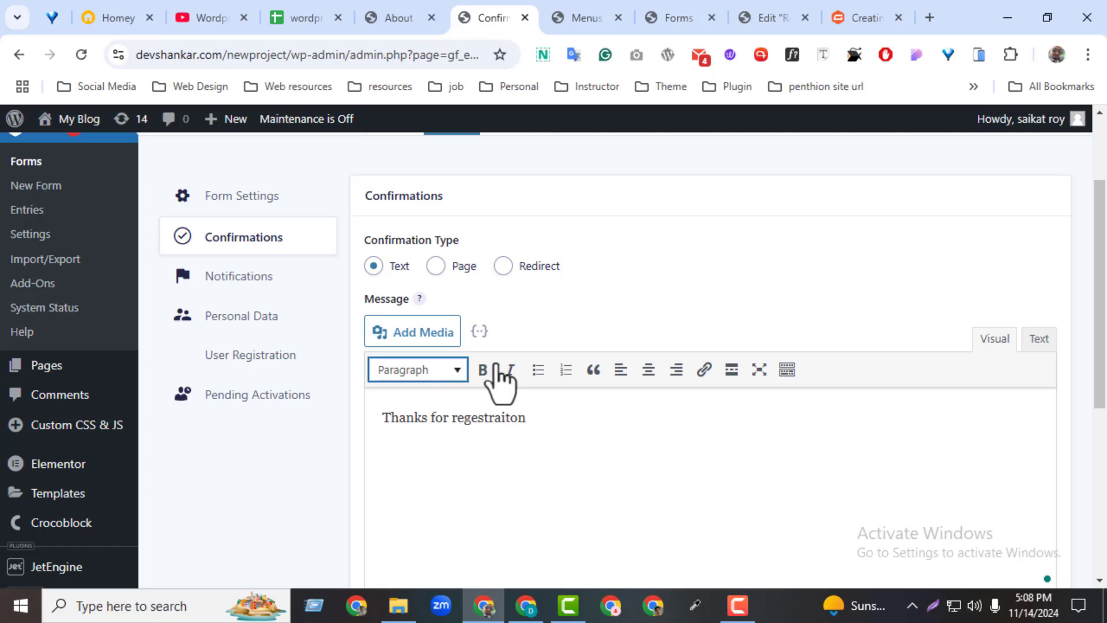
scroll(490, 392, "down", 4)
left_click(400, 540)
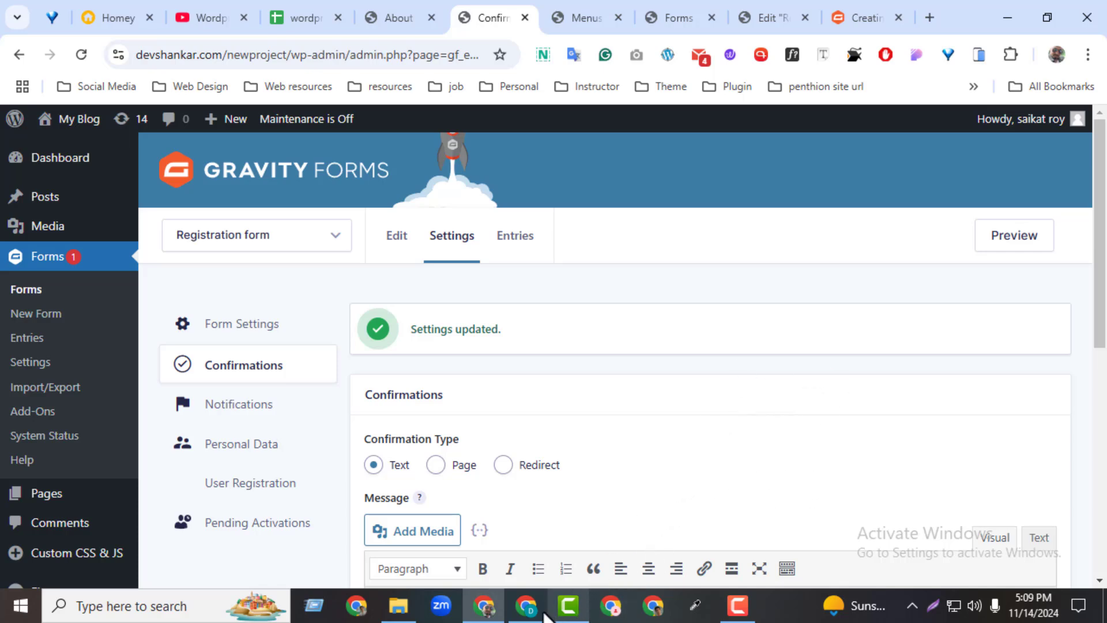
left_click(525, 605)
Reload the front-end Registration page, then return to the confirmation settings window.
left_click(82, 63)
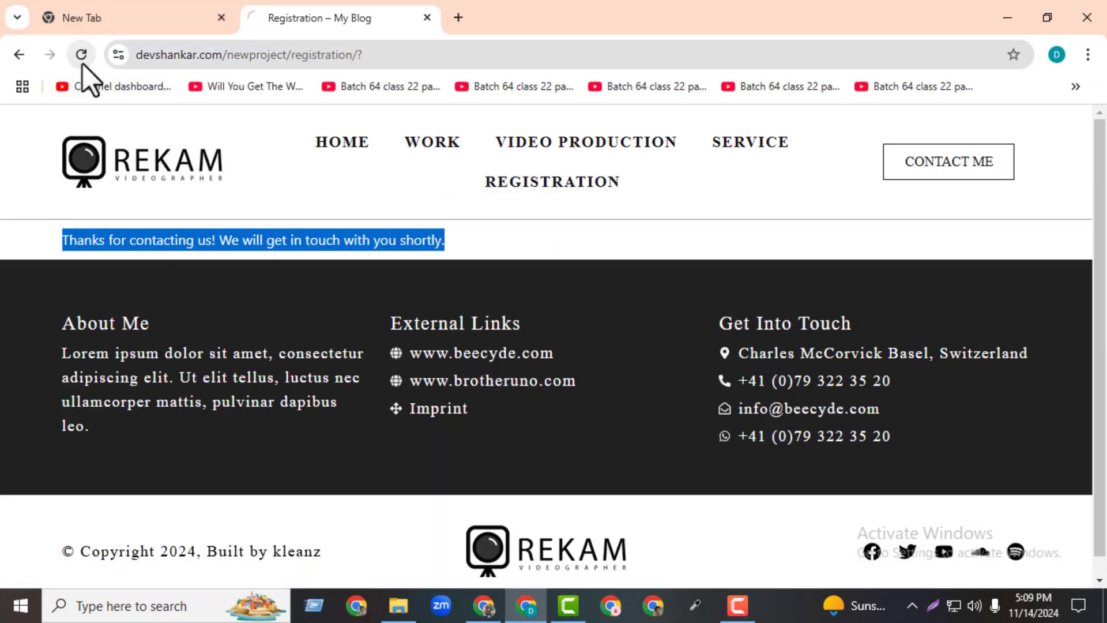
left_click(136, 317)
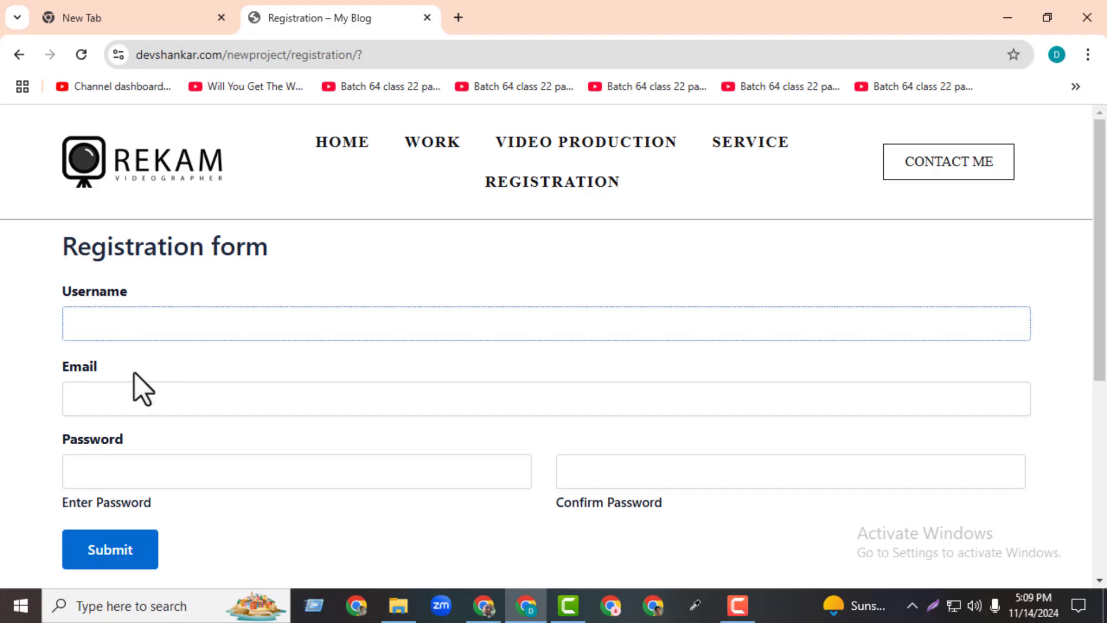
left_click(484, 607)
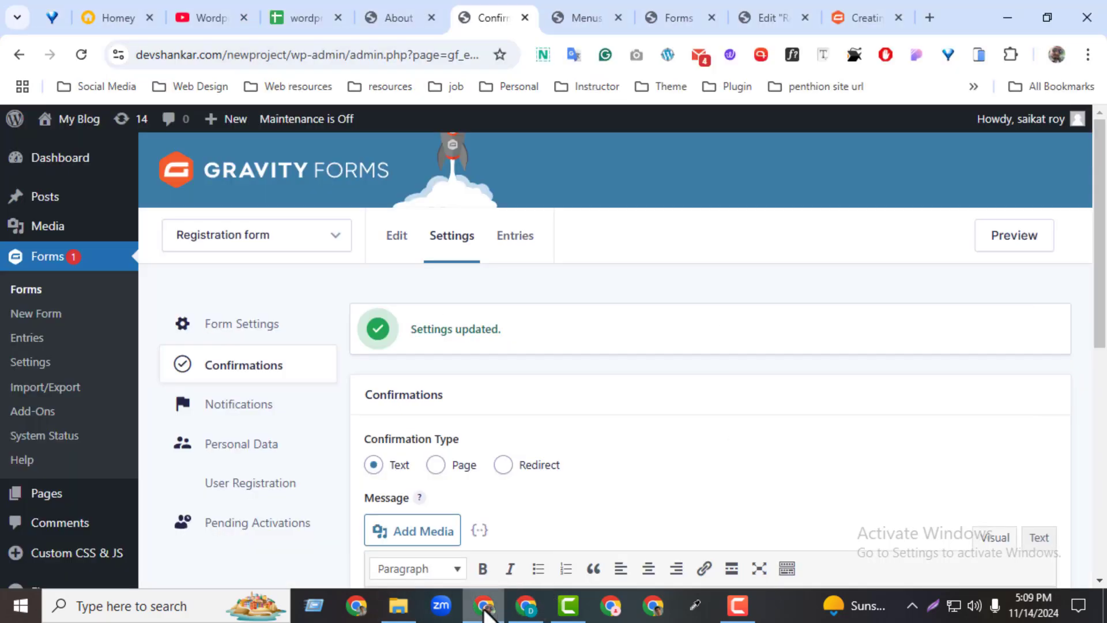
left_click_drag(1105, 342, 1105, 344)
left_click_drag(1104, 361, 1093, 455)
left_click_drag(1106, 248, 1102, 432)
Open the All Users list in a new tab and review the existing users' email addresses.
mouse_move(78, 470)
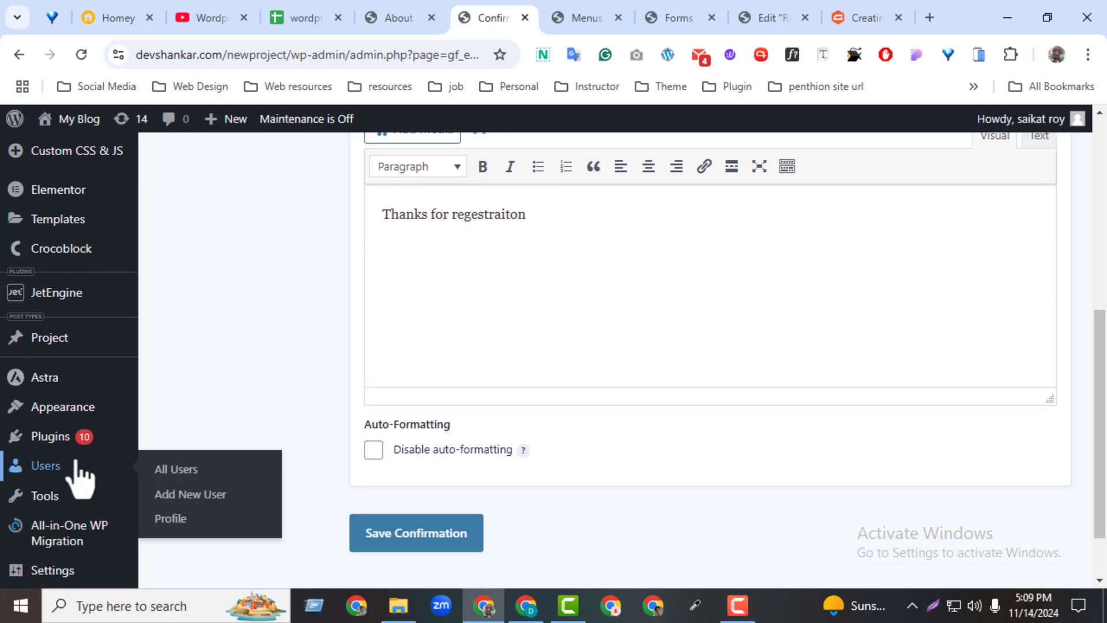
middle_click(170, 470)
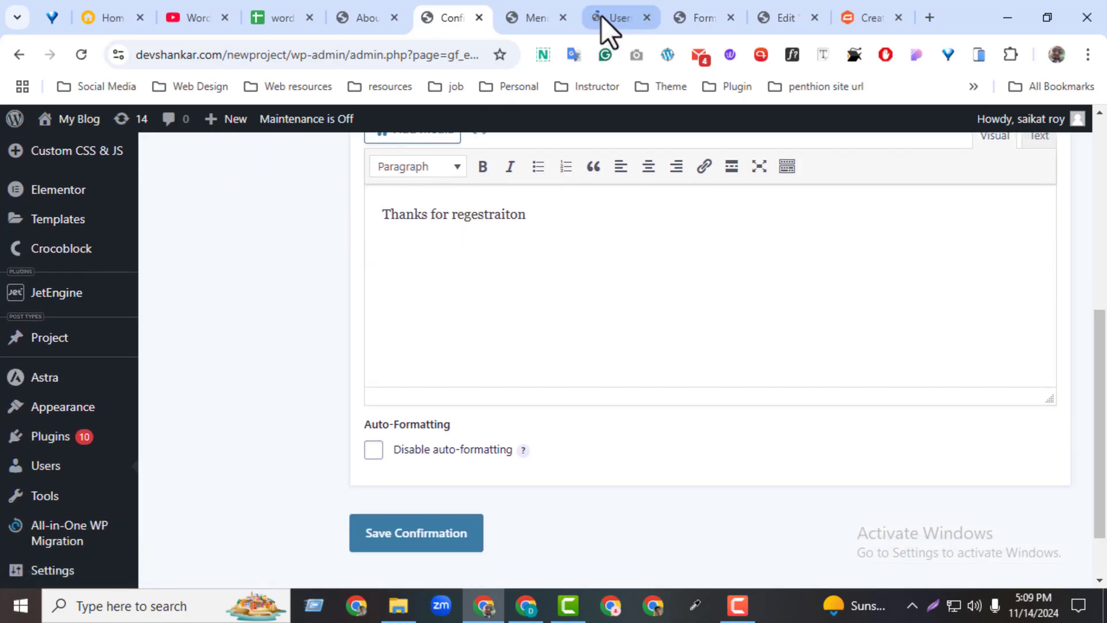
left_click_drag(601, 17, 537, 12)
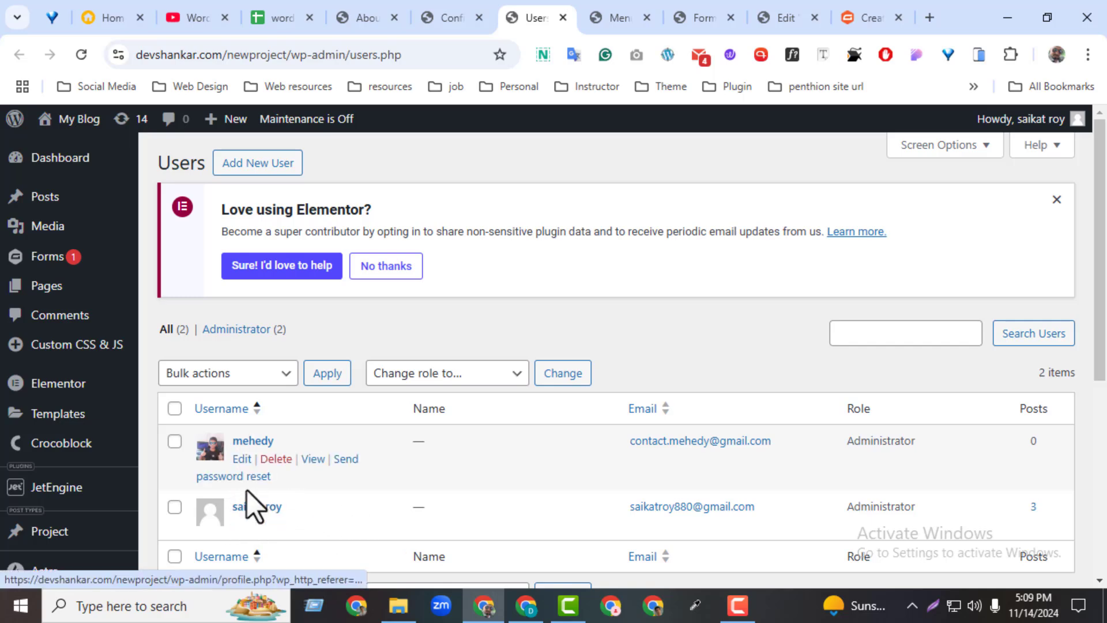
left_click_drag(627, 510, 767, 510)
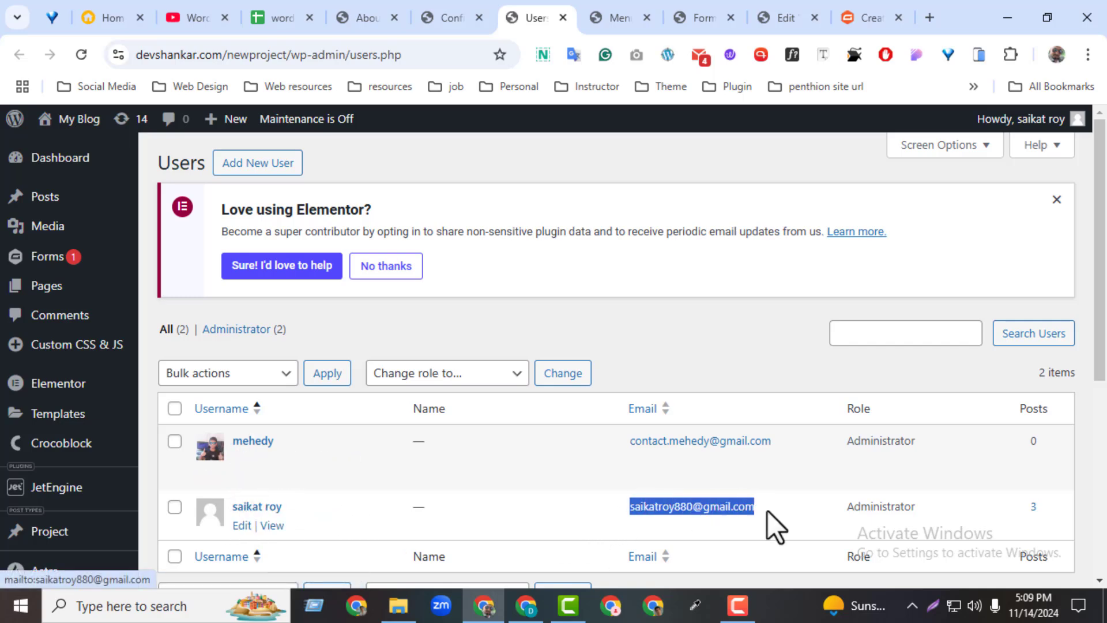
left_click_drag(771, 441, 638, 440)
left_click(706, 359)
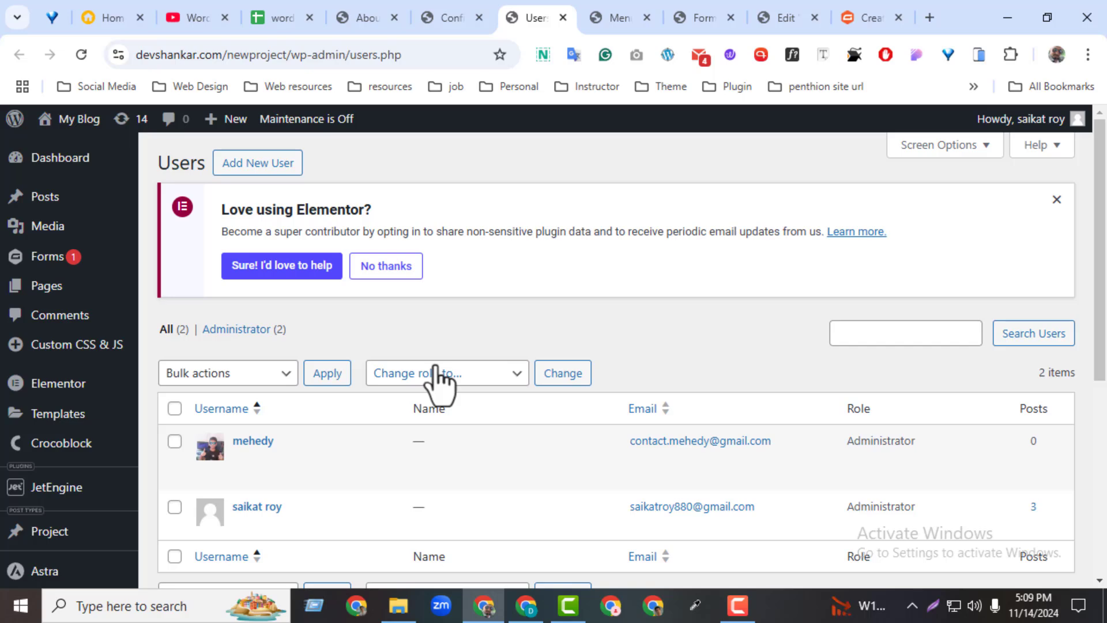
left_click(434, 11)
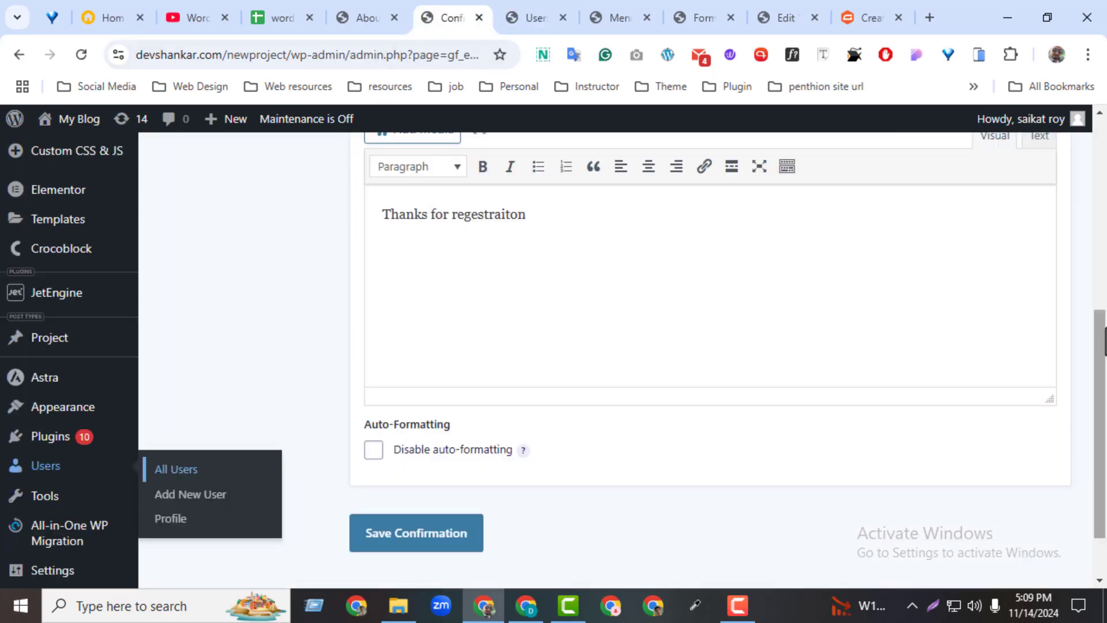
Activate the test user's sign-up from the Registration form's Pending Activations list, confirming with OK.
scroll(1057, 198, "up", 6)
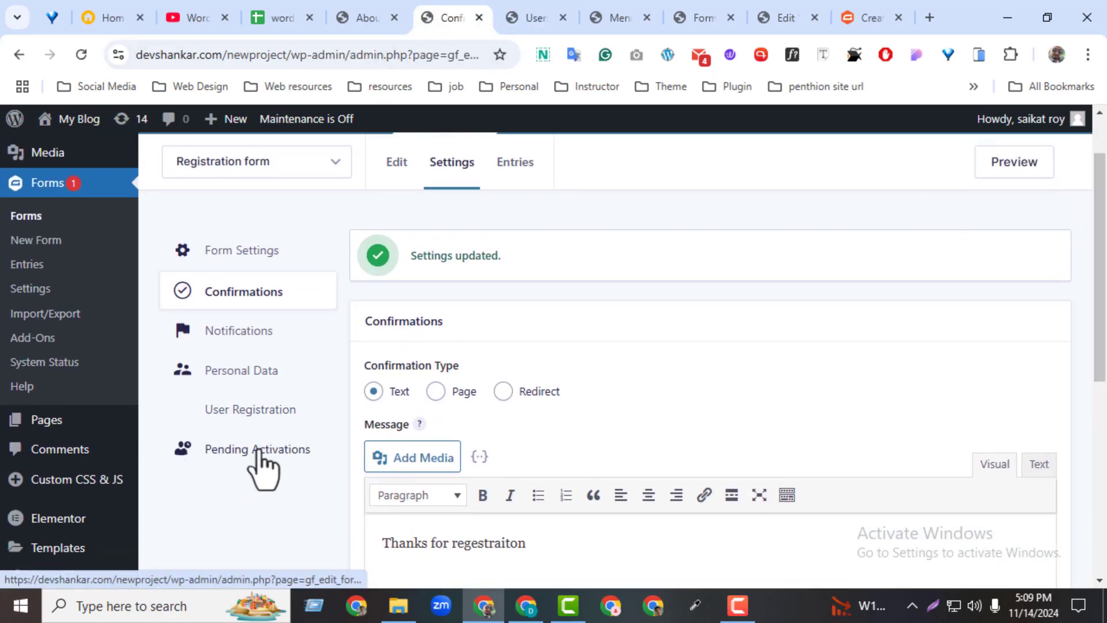
left_click(259, 451)
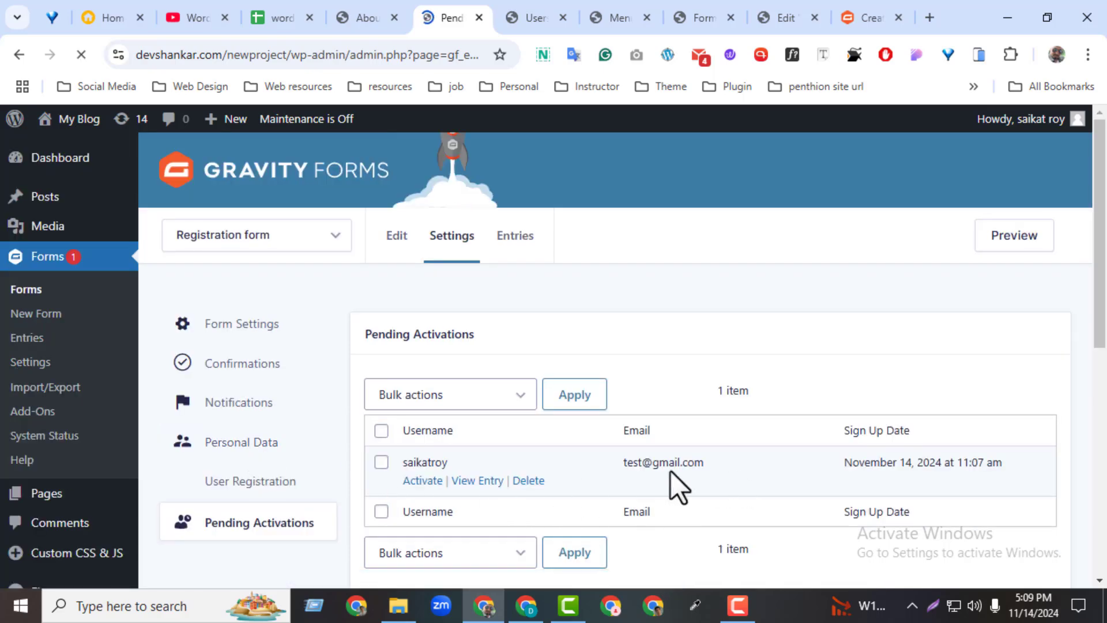
left_click_drag(613, 464, 1030, 483)
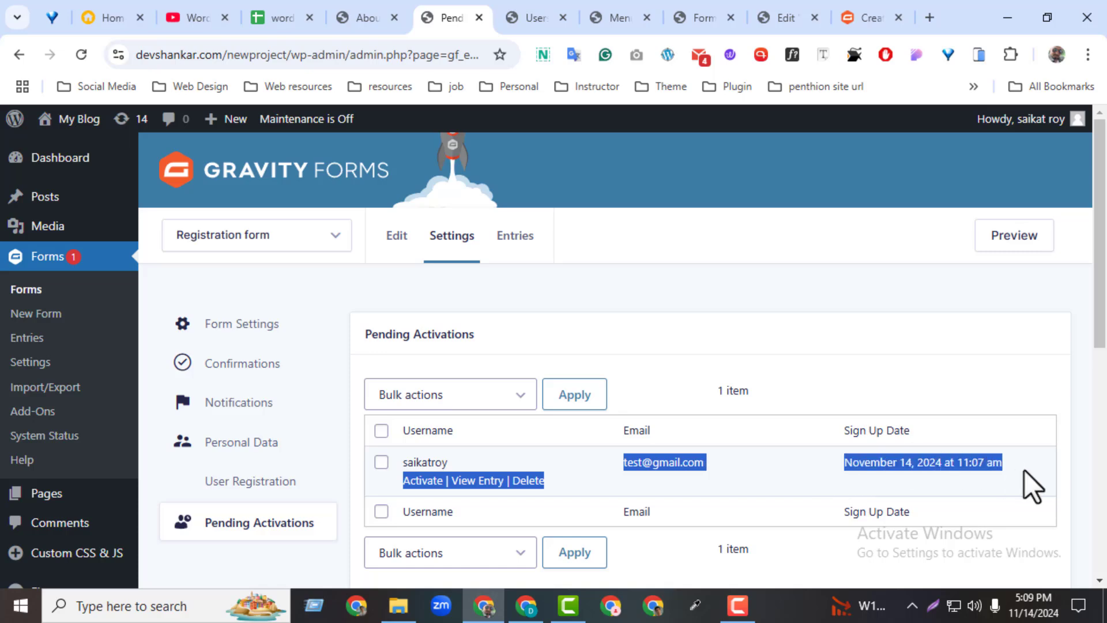
left_click(951, 382)
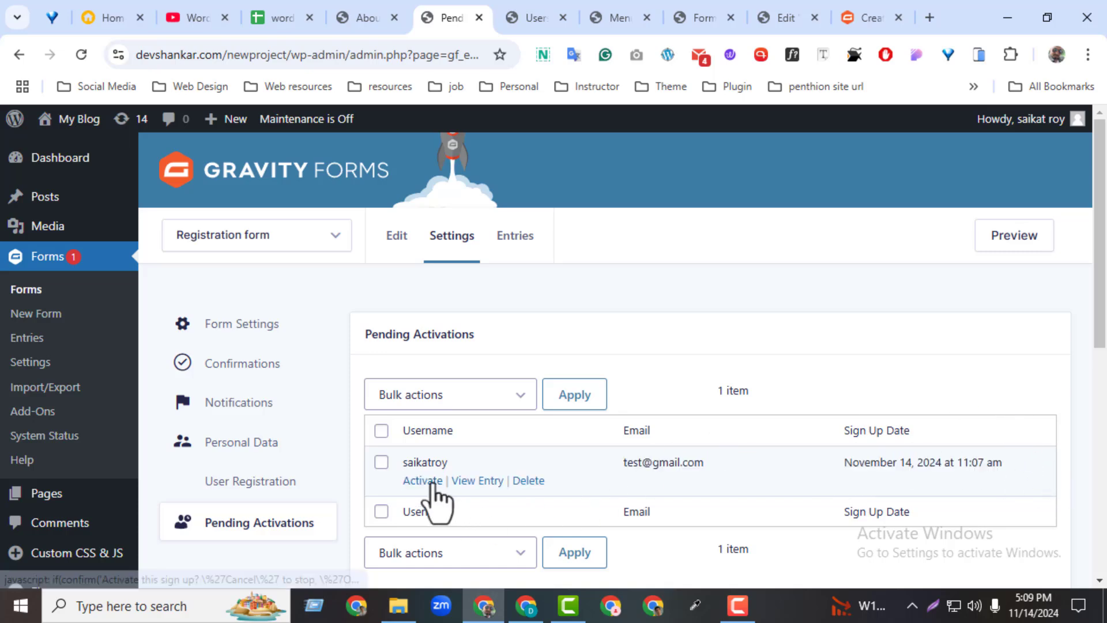
left_click(423, 481)
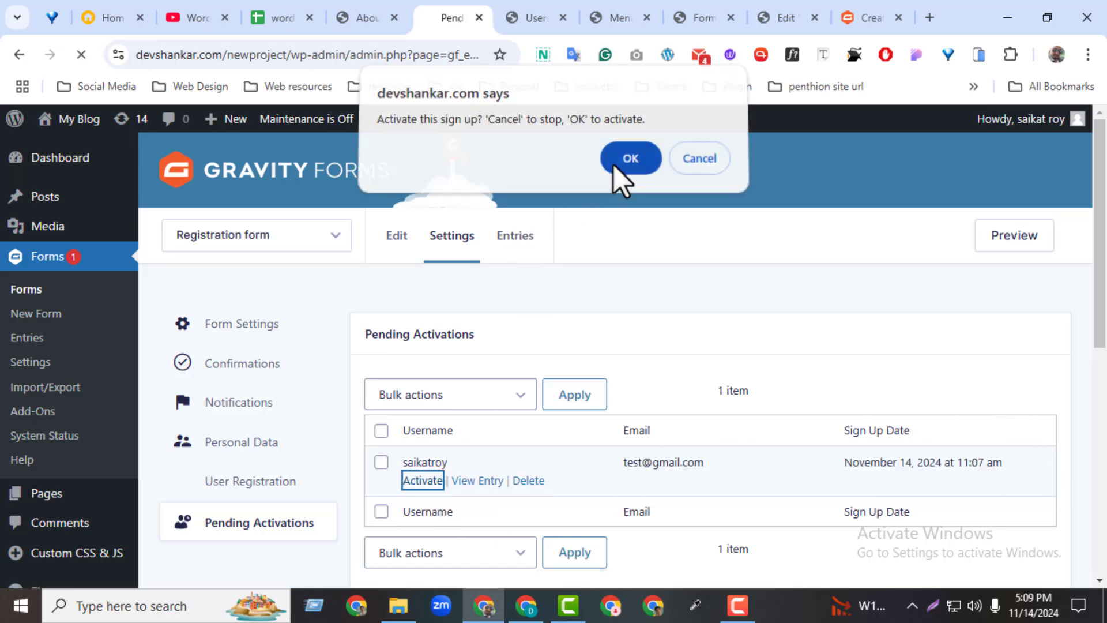
left_click(614, 166)
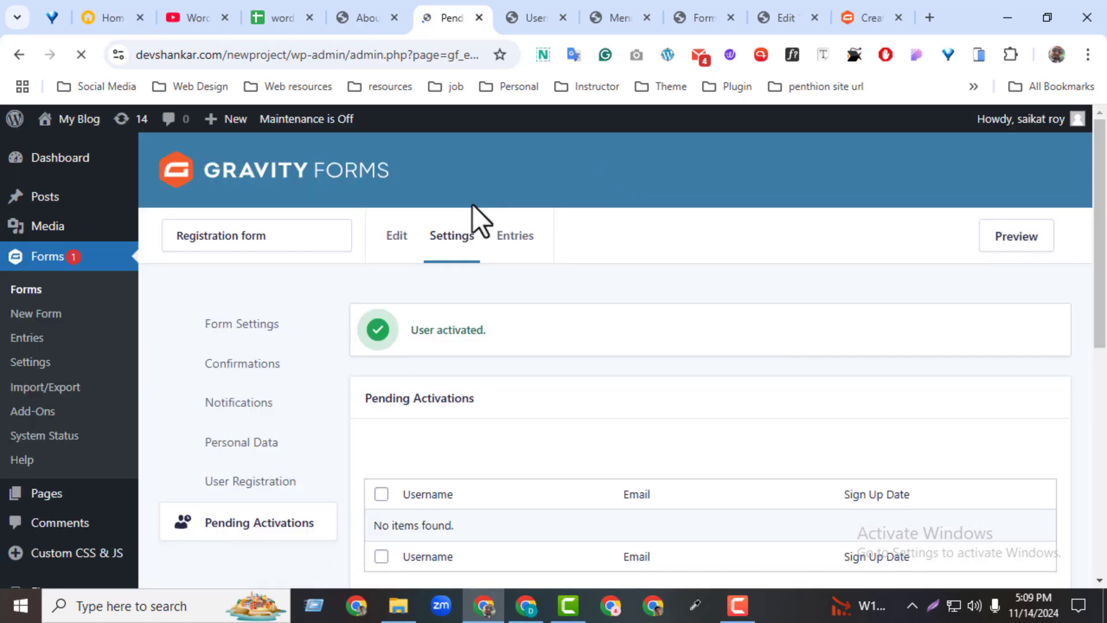
Reload the Users list to show the new Subscriber, then preview the latest inbox messages.
left_click(537, 22)
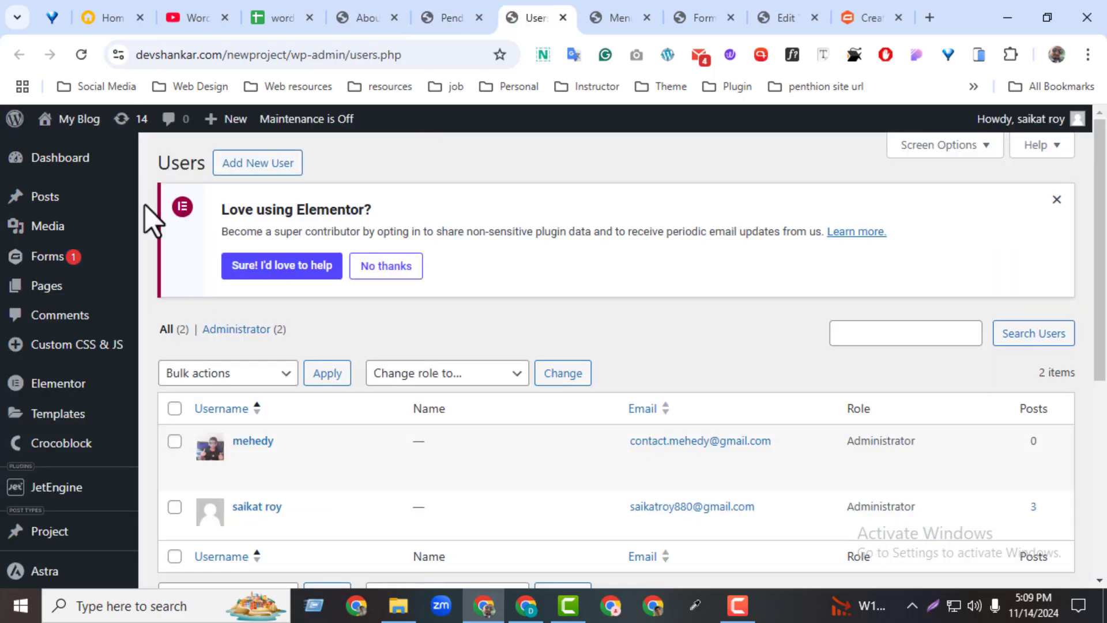
left_click(76, 54)
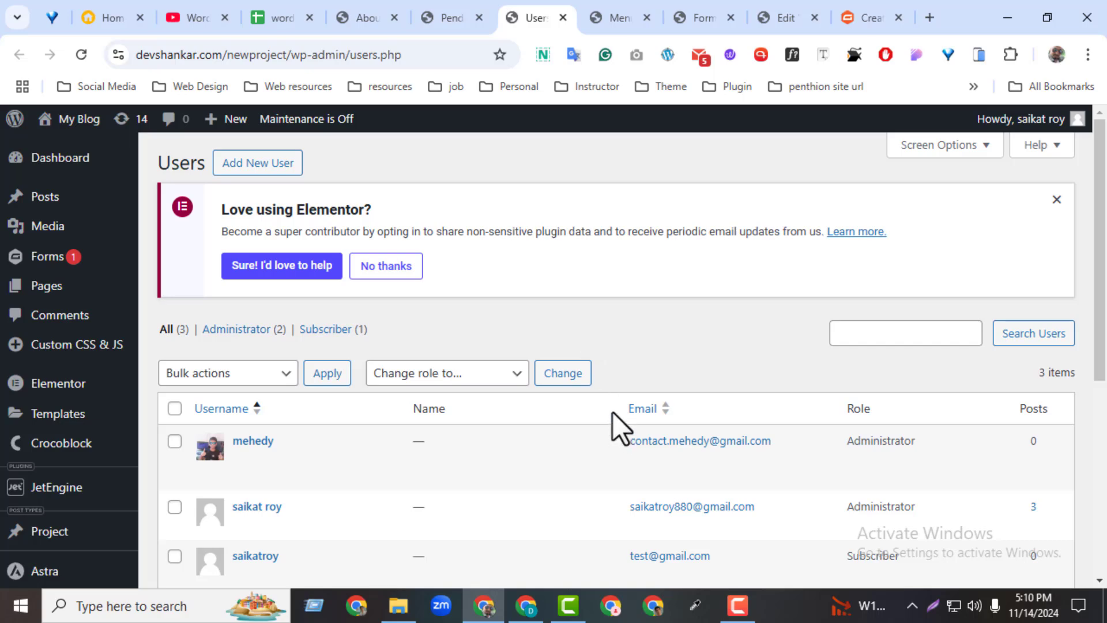
left_click(699, 54)
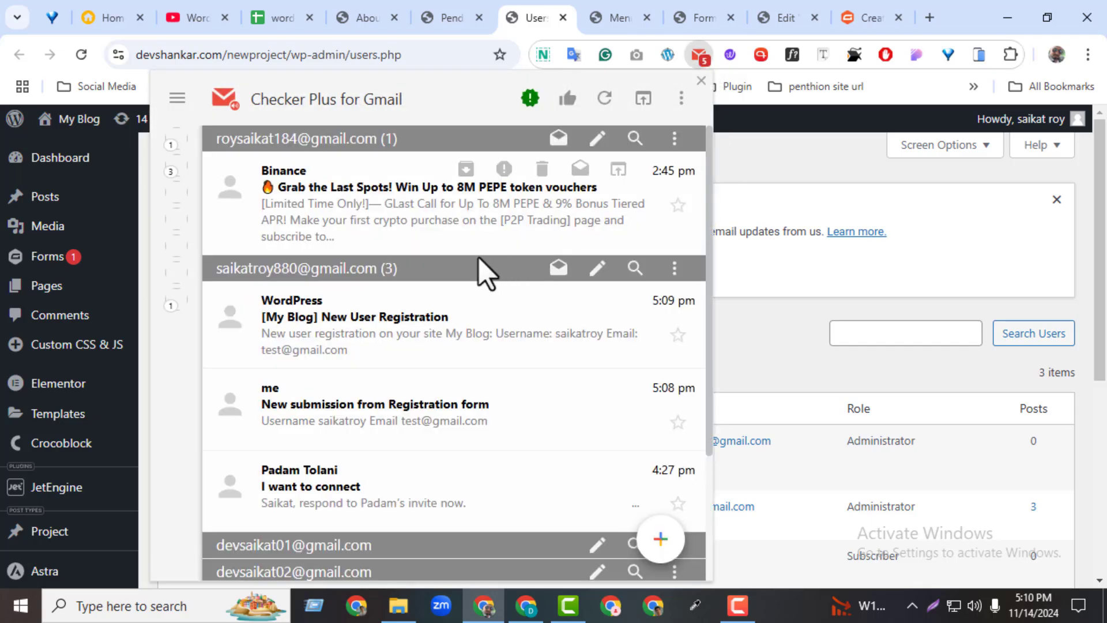
Open the '[My Blog] New User Registration' email in the inbox and review its details.
left_click(340, 271)
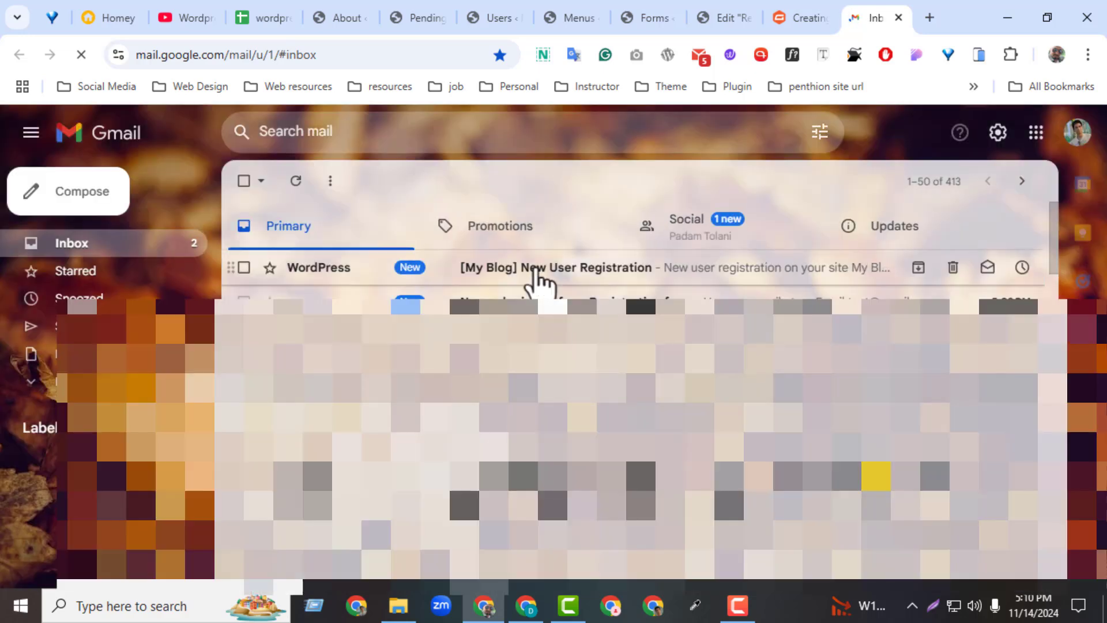
left_click(536, 271)
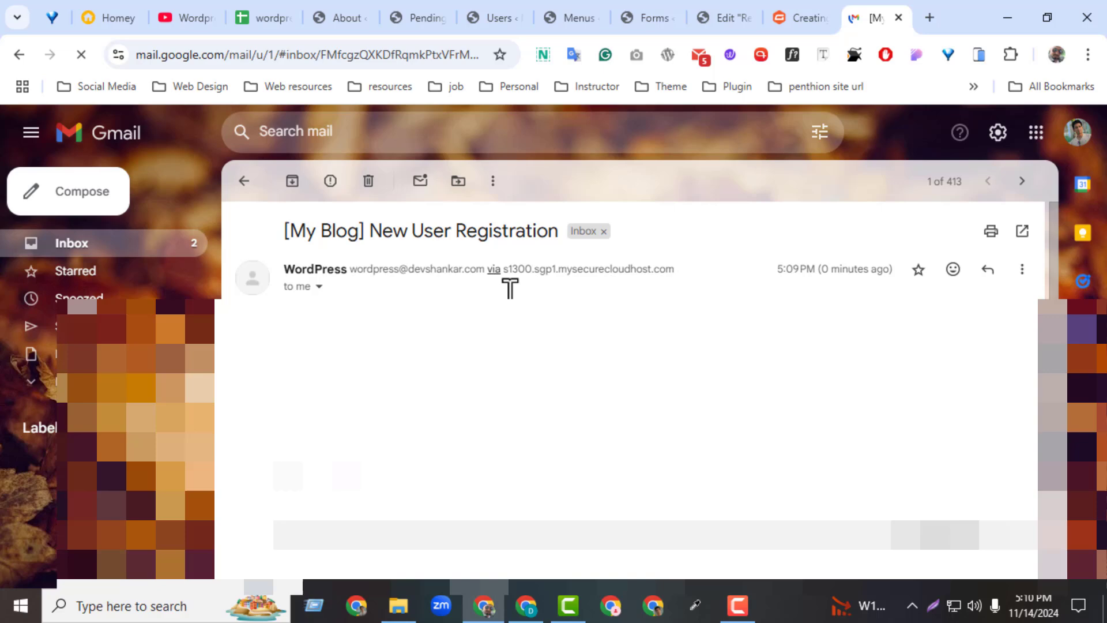
left_click_drag(275, 302, 508, 392)
left_click(563, 388)
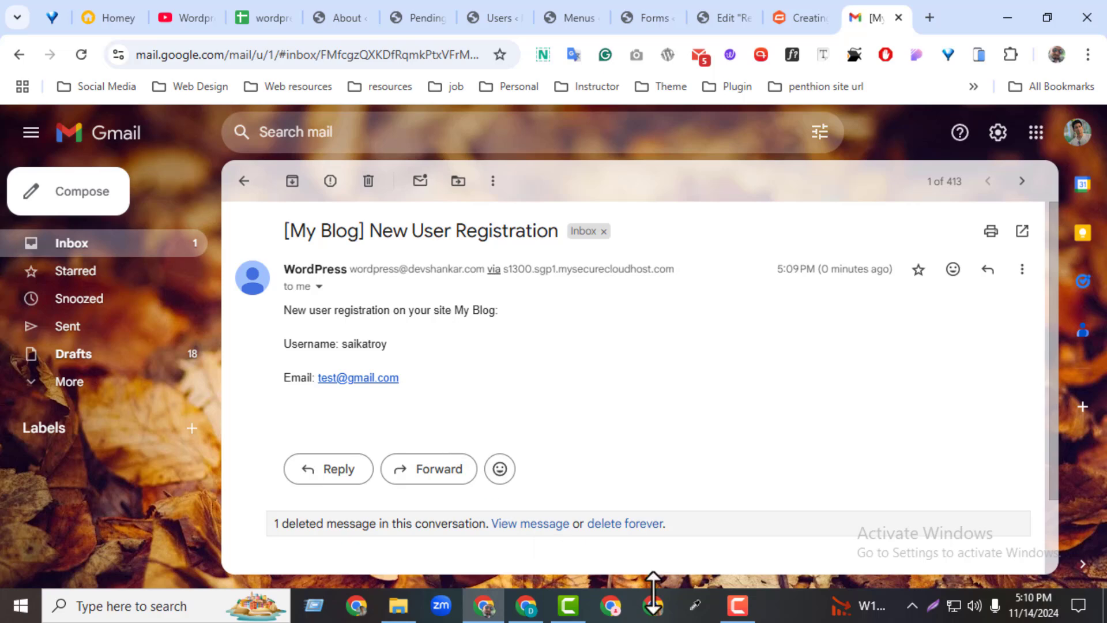
left_click(525, 606)
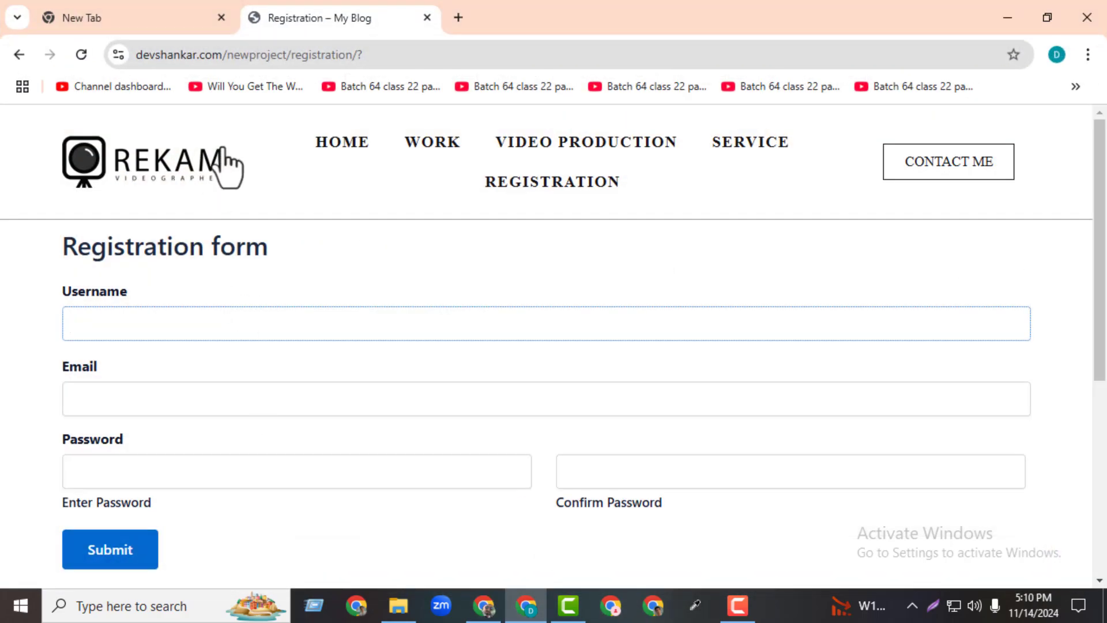
Change the site address from the registration page to wp-admin to reach the login screen.
left_click(339, 62)
left_click(299, 58)
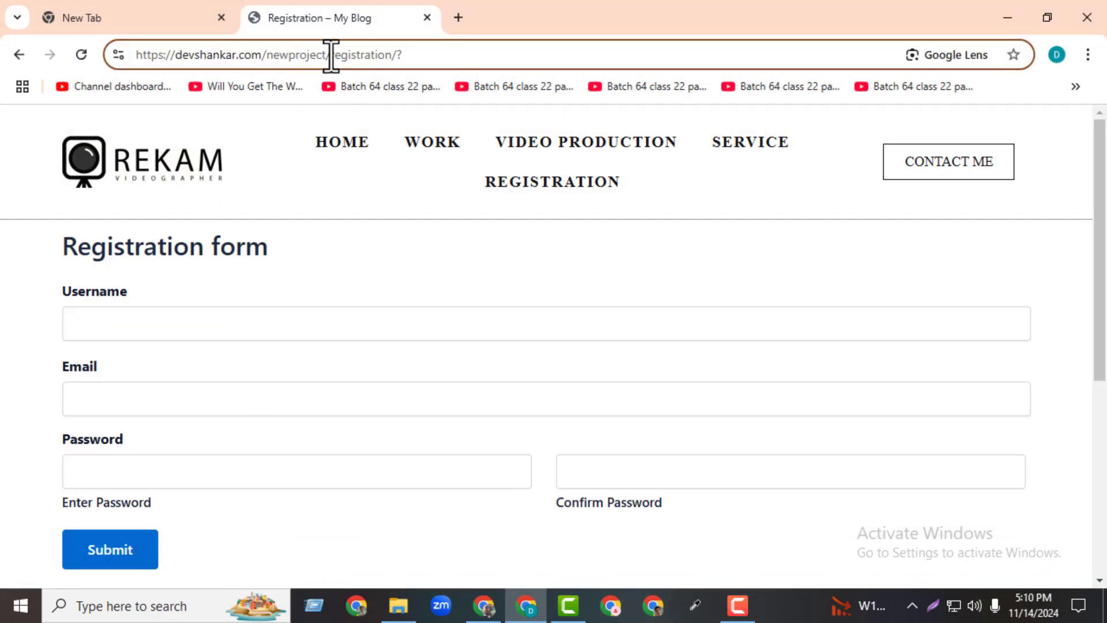
left_click_drag(332, 56, 836, 82)
key("BackSpace")
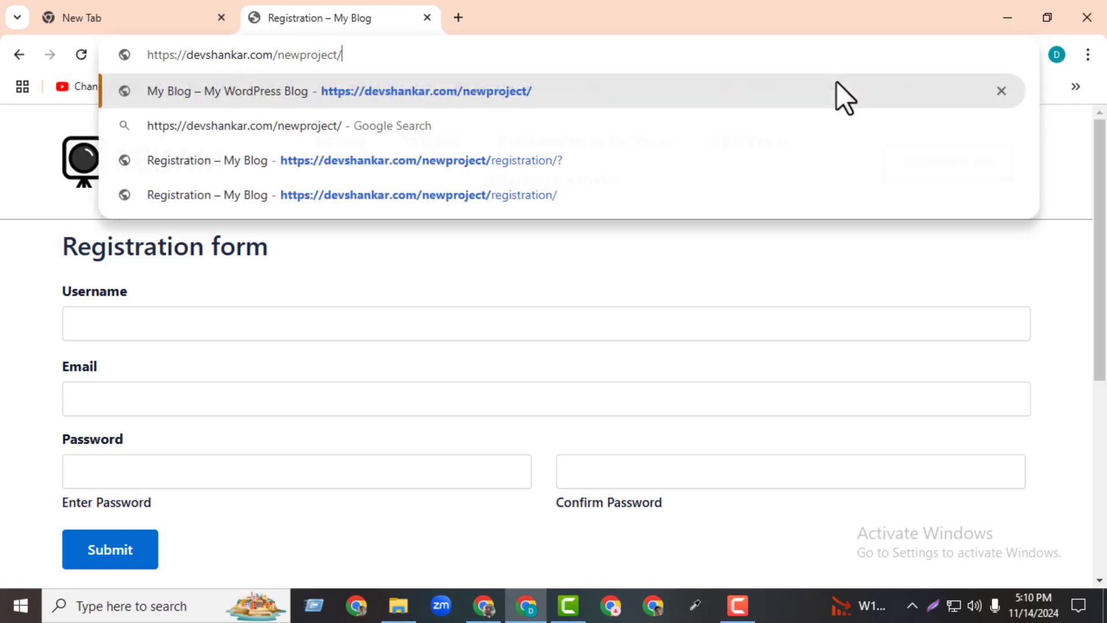
type("wp")
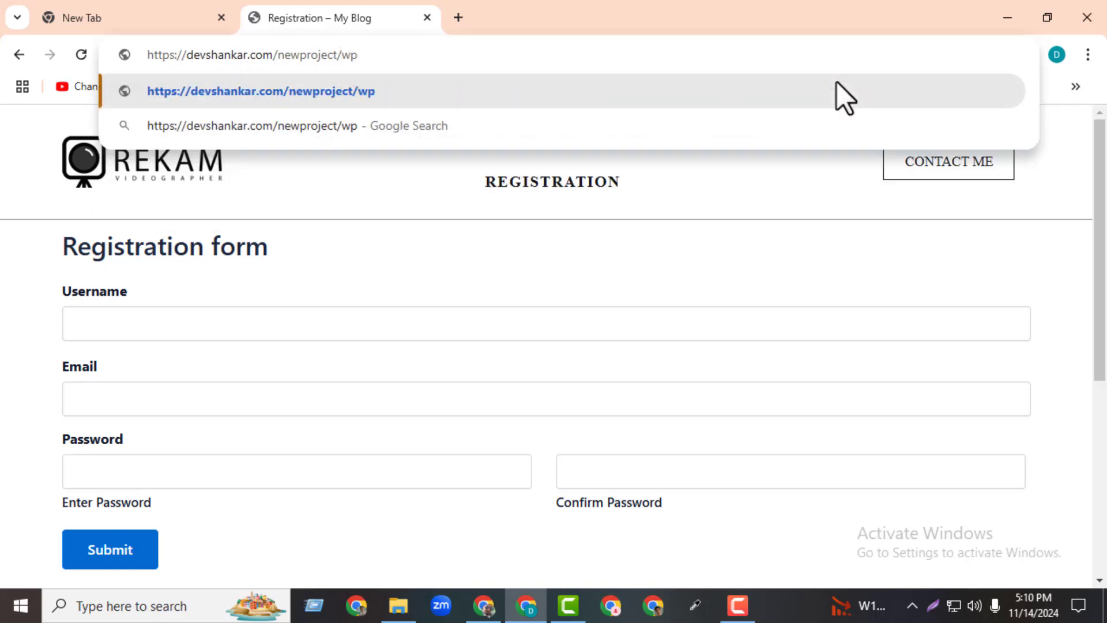
type("-admin")
key("Return")
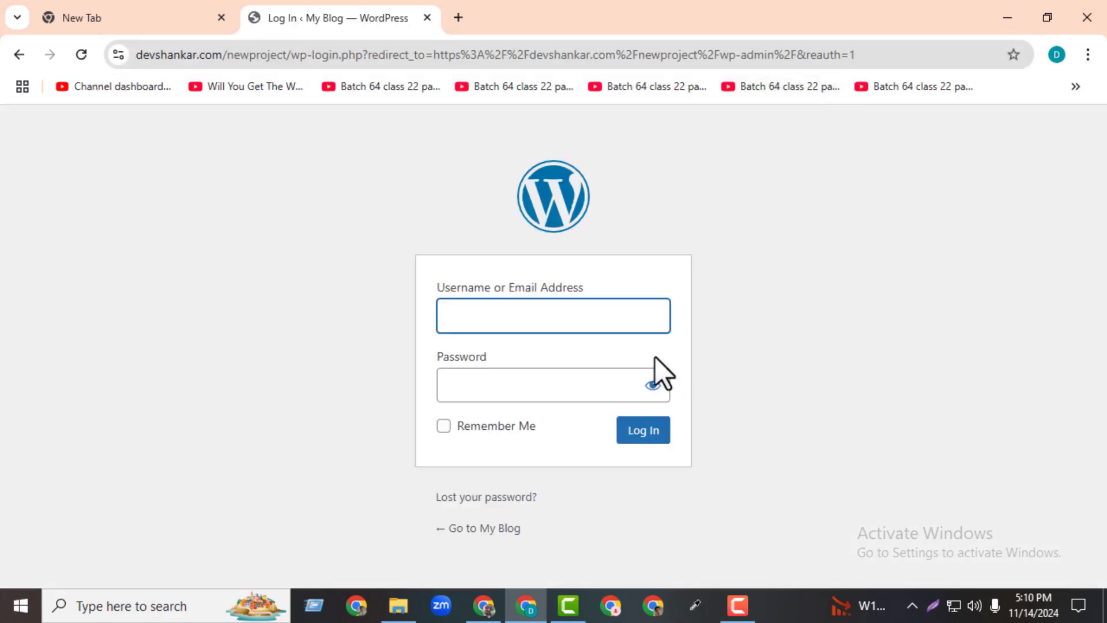
left_click(621, 329)
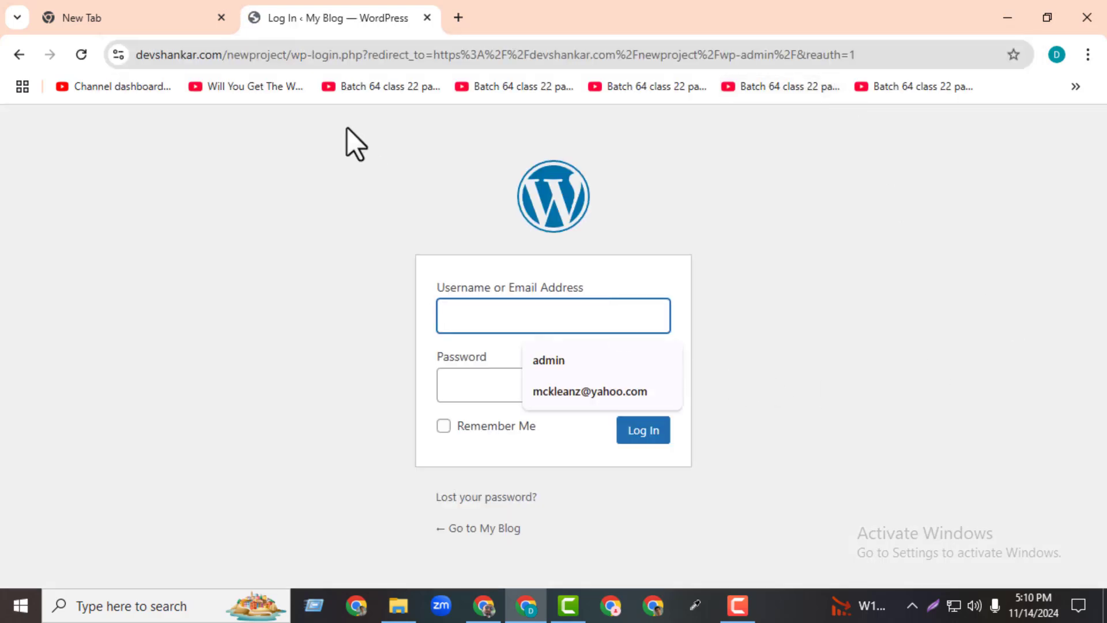
Log in with the registered email as username and the test account's password.
left_click(484, 606)
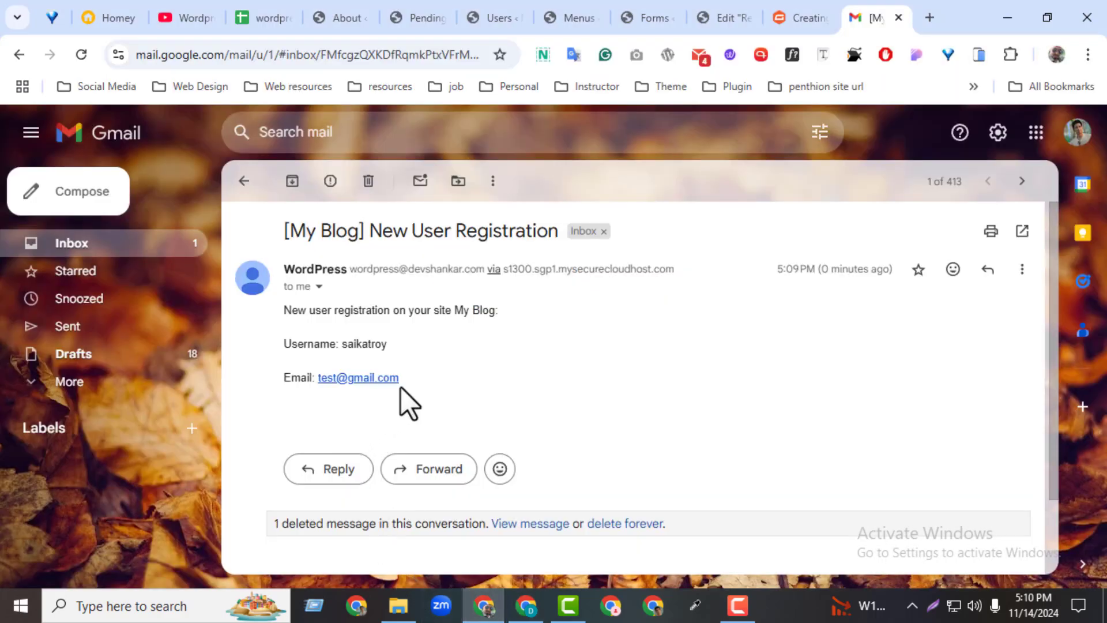
left_click_drag(353, 378, 317, 376)
key("ctrl+c")
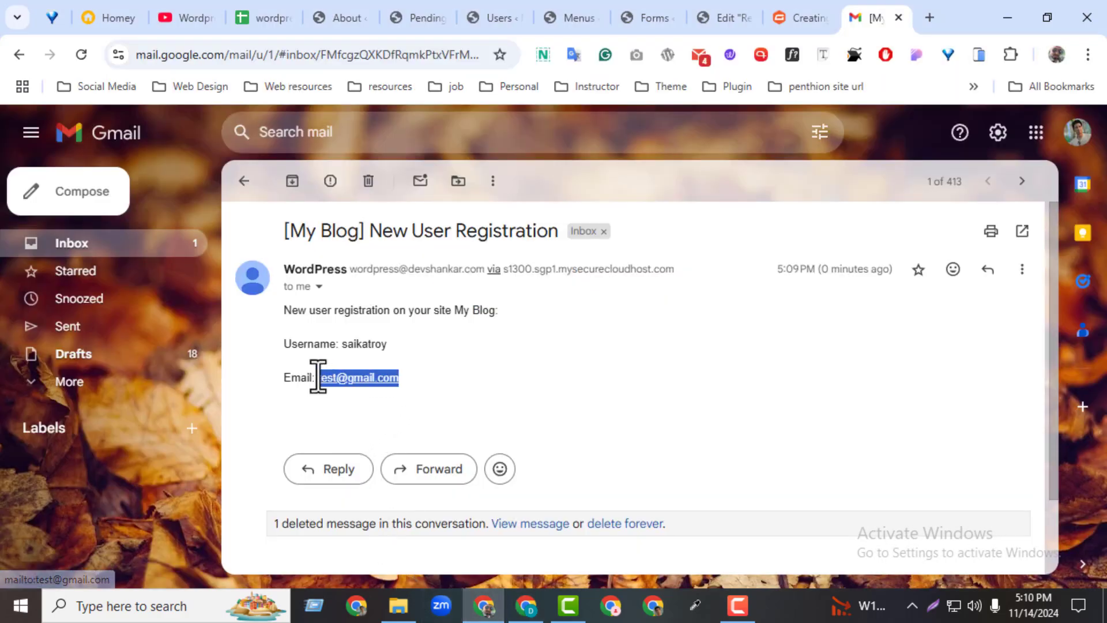
left_click(526, 605)
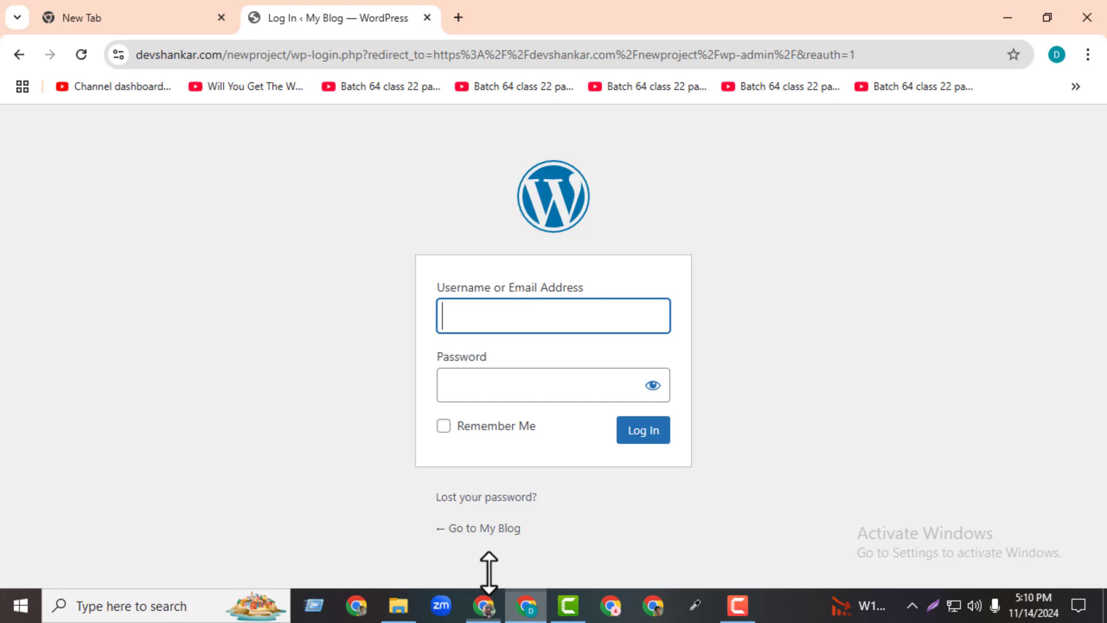
left_click(492, 329)
key("ctrl+v")
left_click(517, 398)
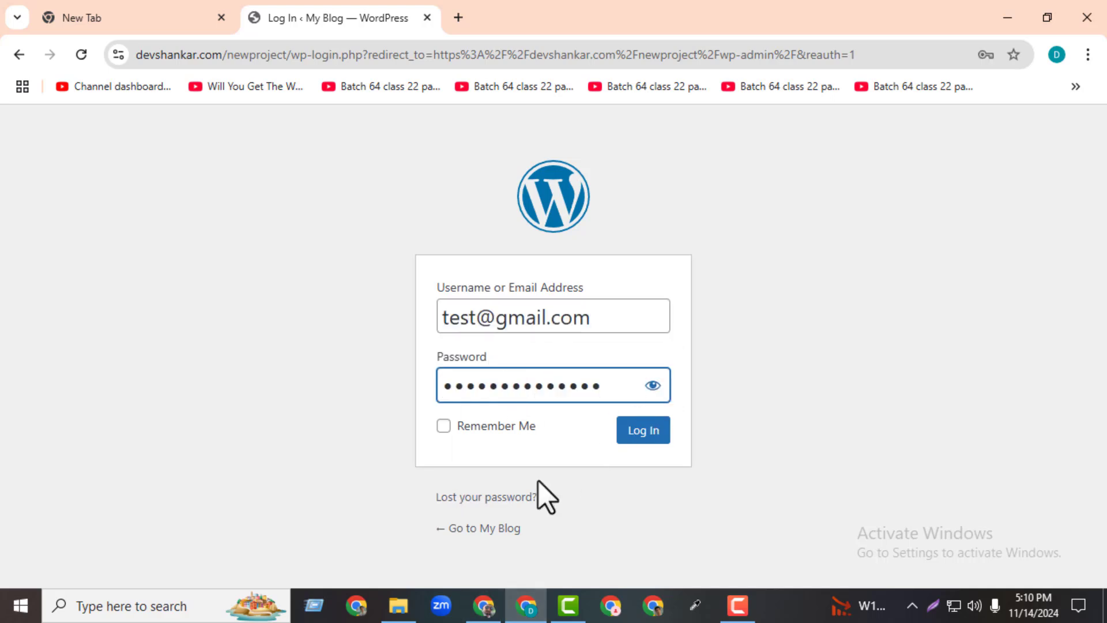
type("12")
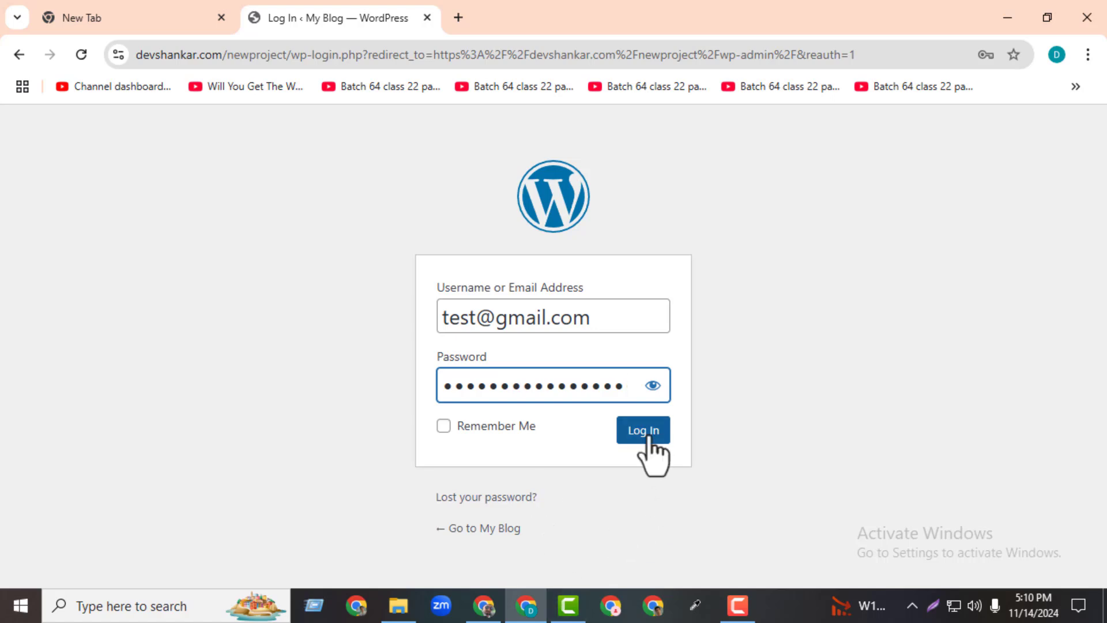
left_click(648, 436)
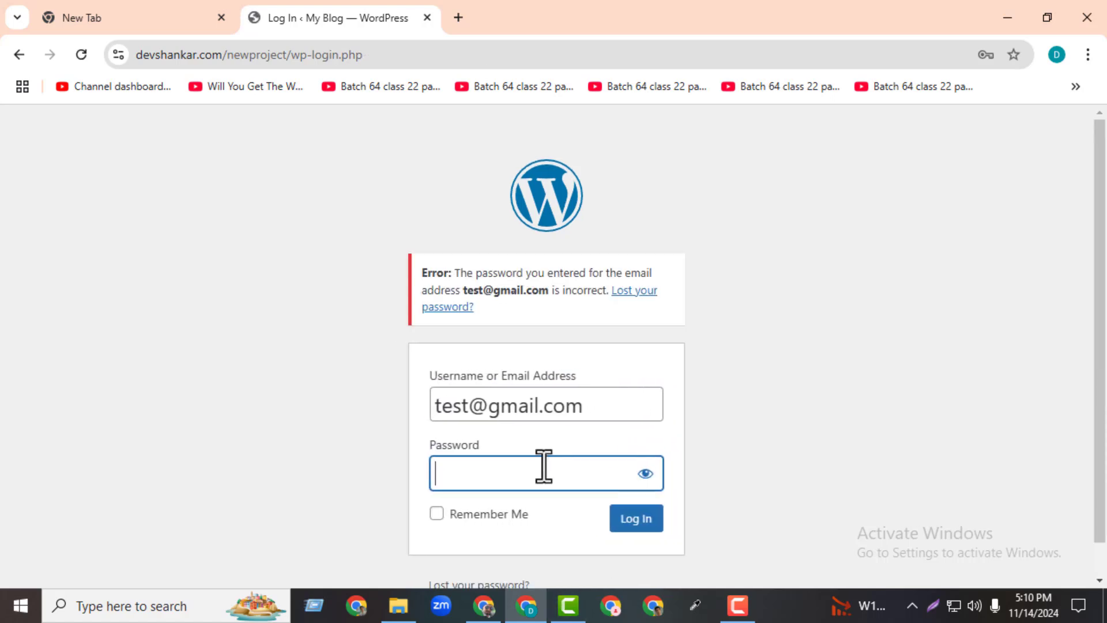
left_click(643, 518)
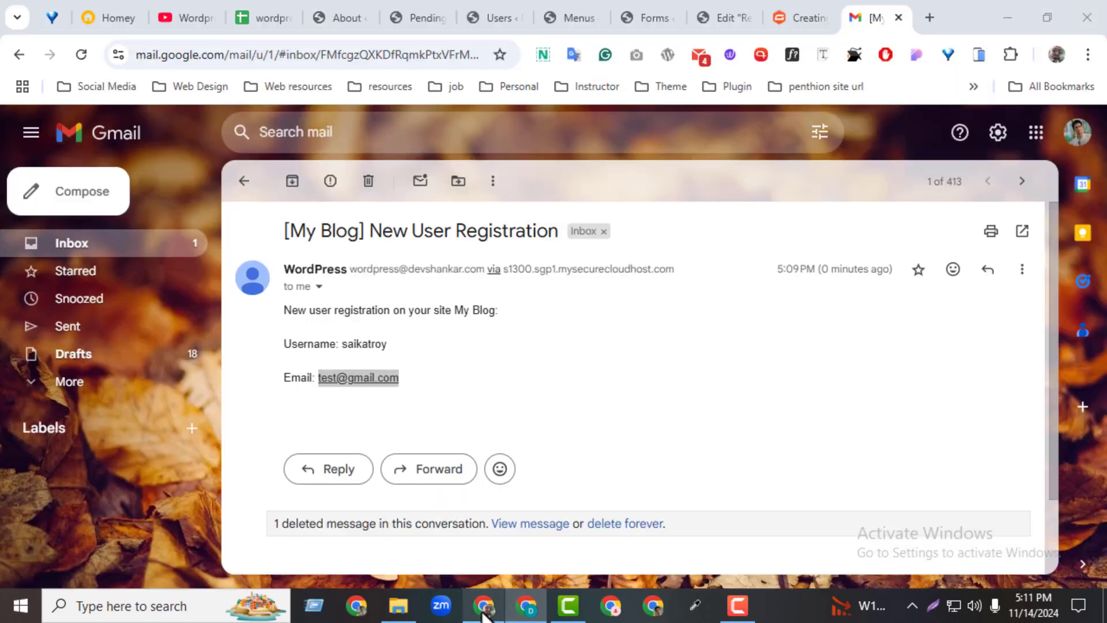
Edit the registered test user's profile and change their role from Subscriber to Editor.
left_click(484, 605)
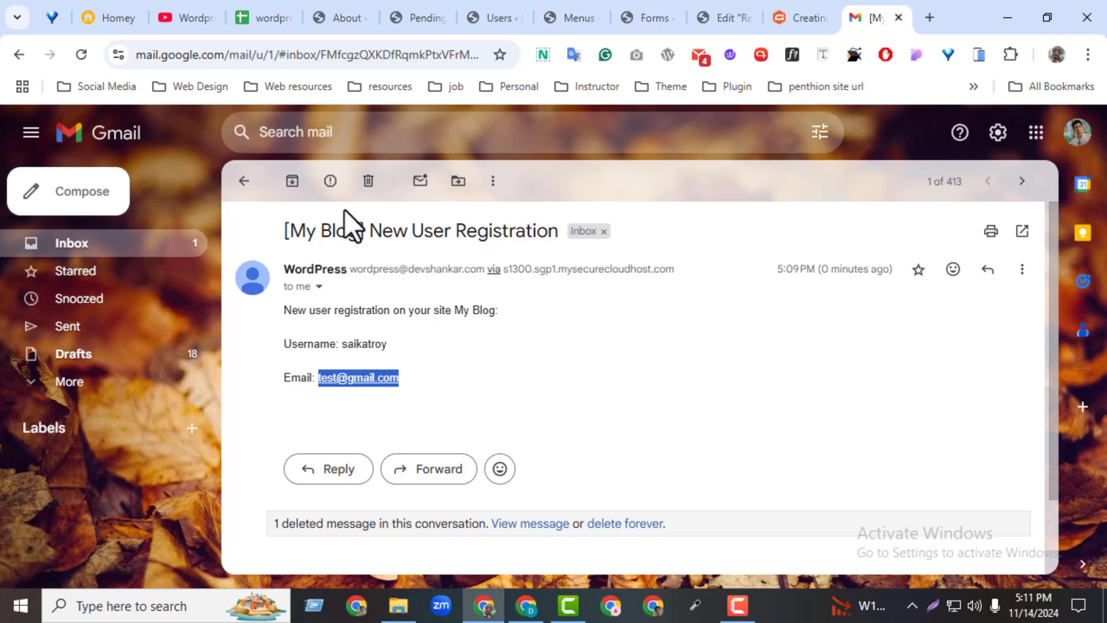
left_click(496, 23)
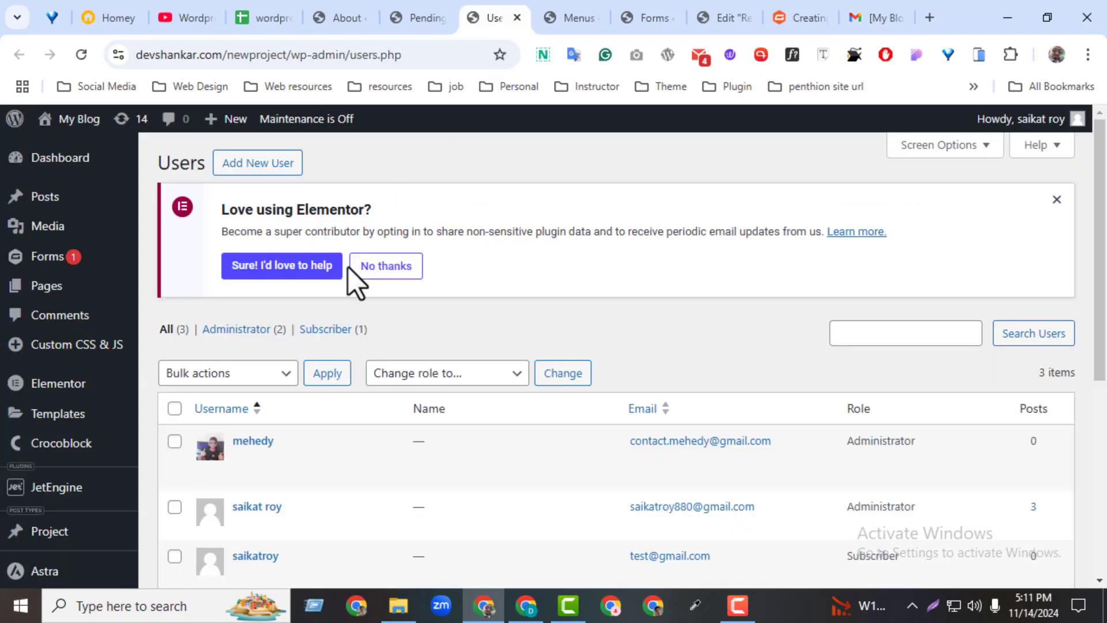
scroll(1101, 381, "down", 1)
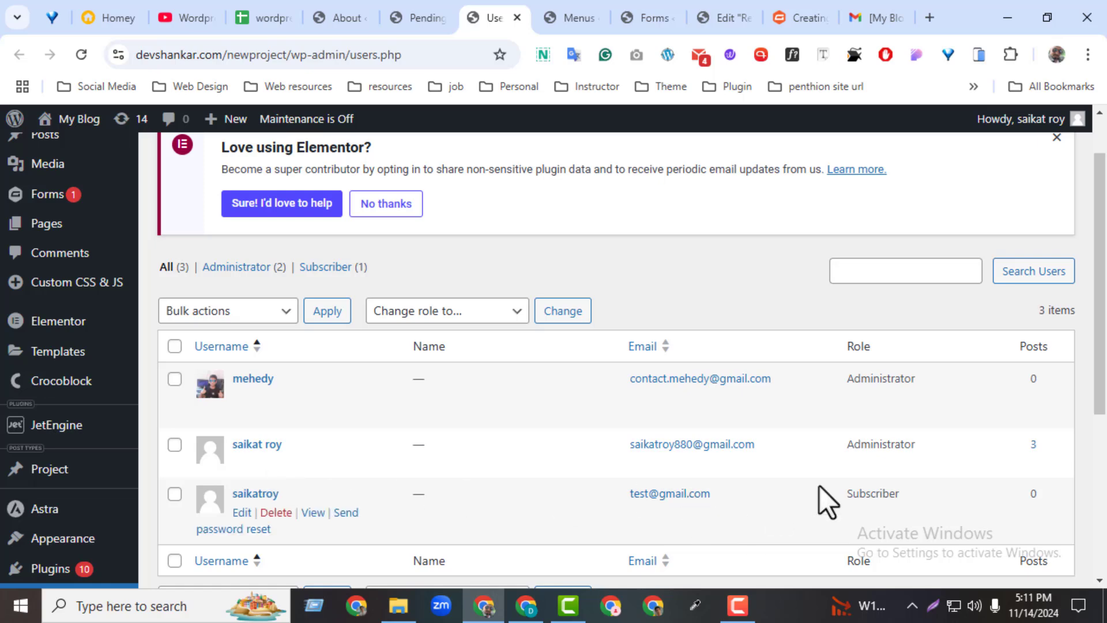
left_click(250, 512)
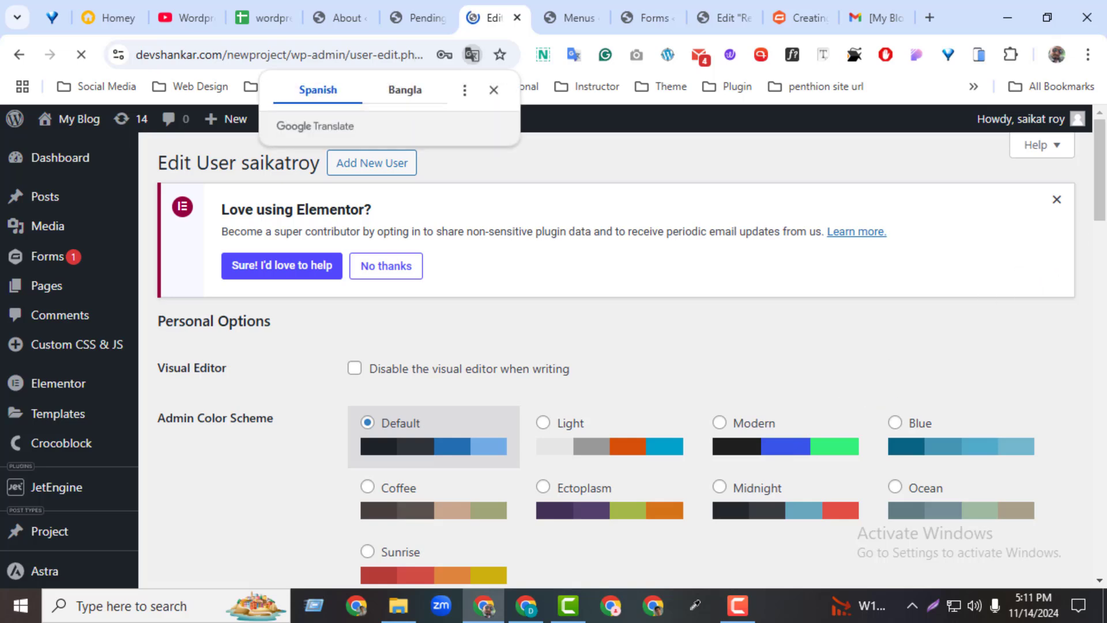
left_click_drag(1100, 214, 1094, 324)
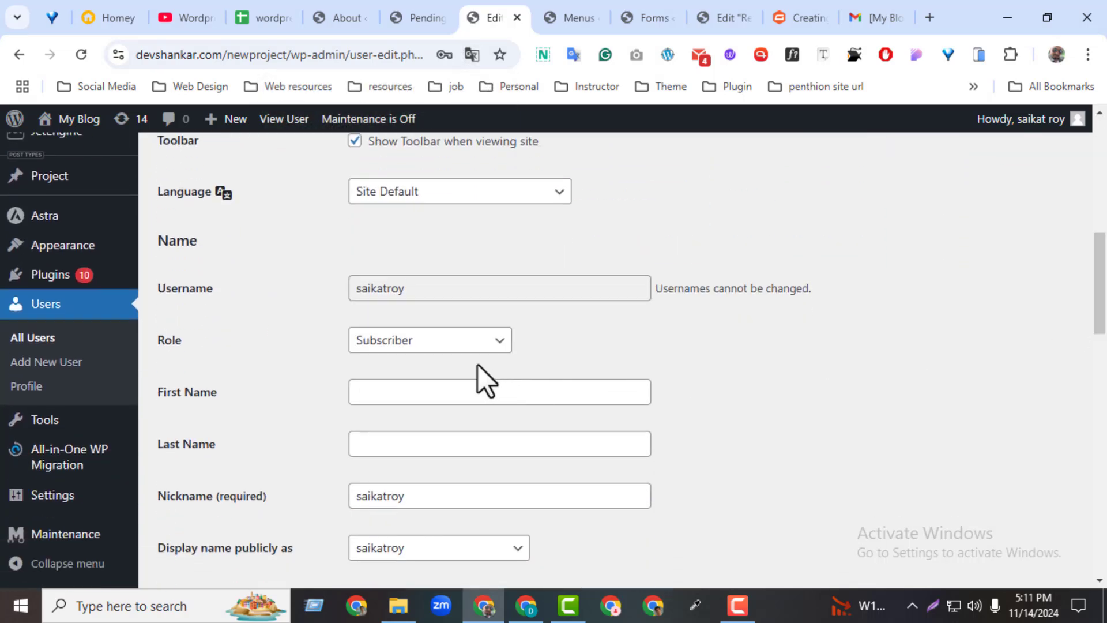
left_click(466, 346)
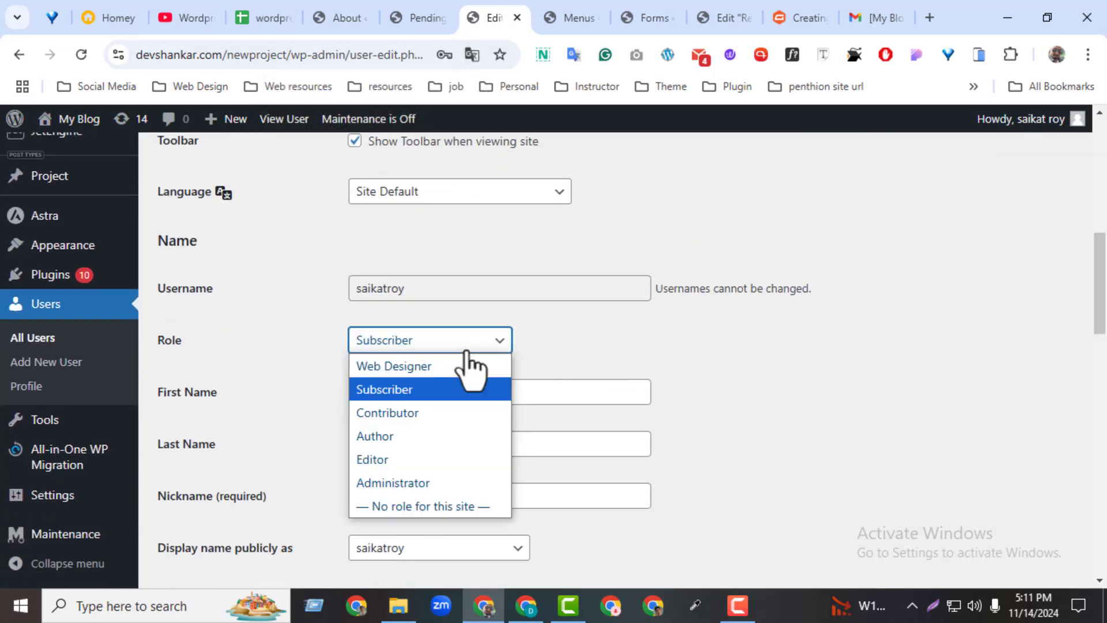
left_click(404, 459)
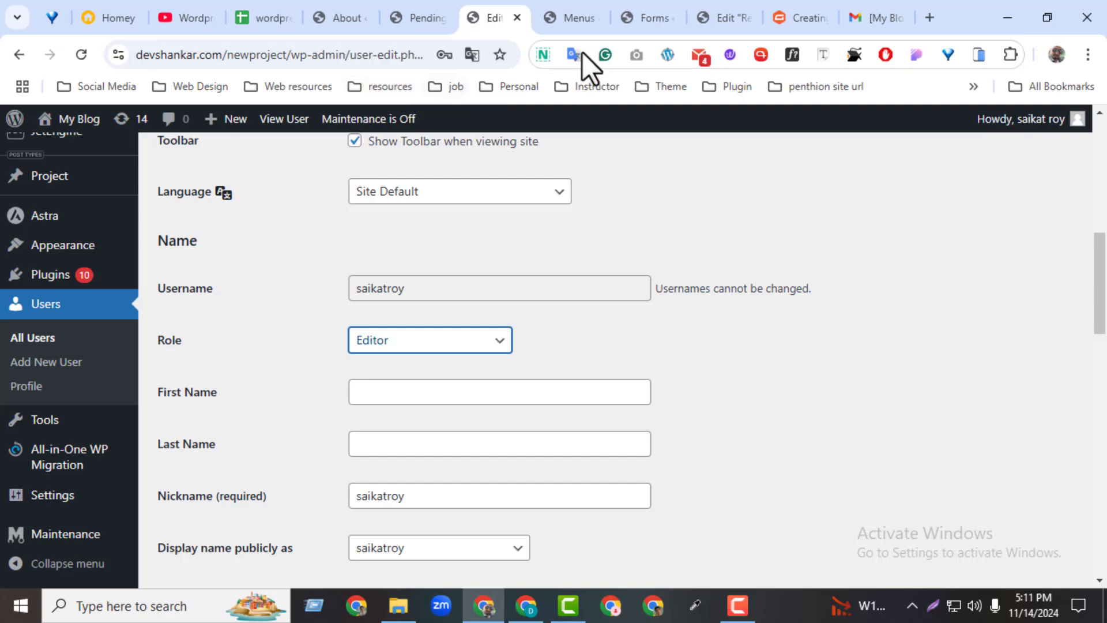
left_click(646, 17)
left_click(710, 11)
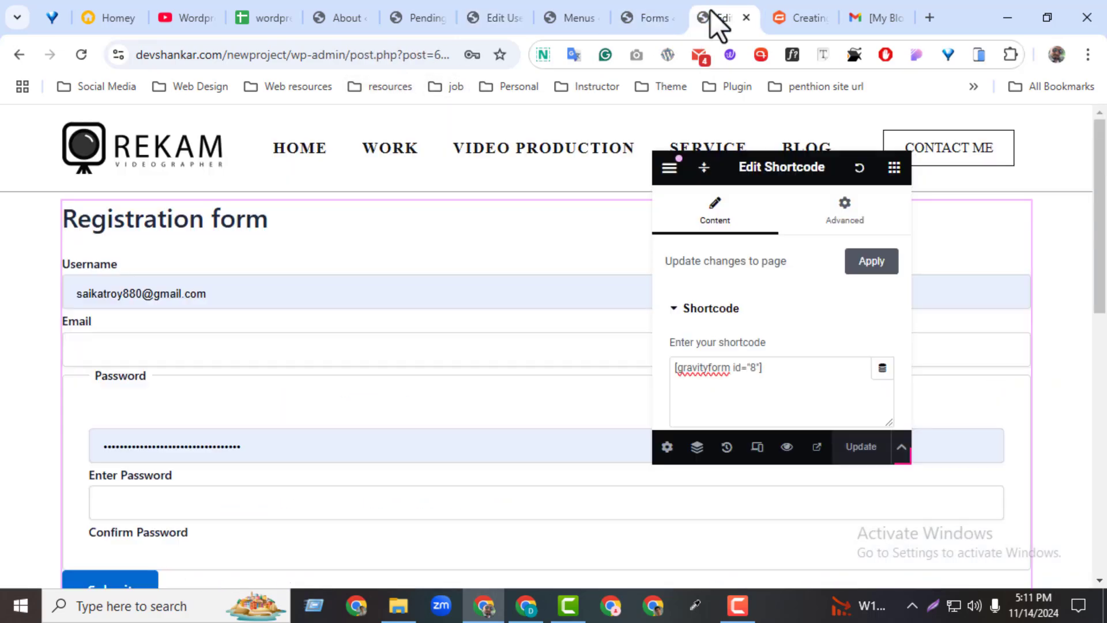
Open the Registration form's User Registration feed and check its role dropdown shows Subscriber.
left_click(626, 30)
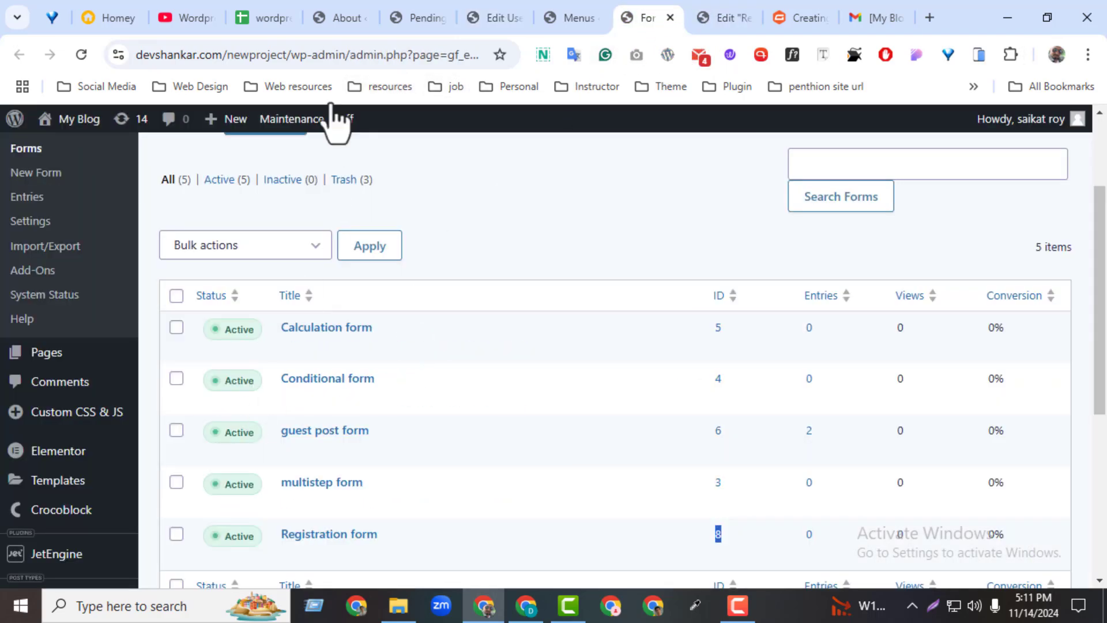
left_click(409, 22)
left_click(335, 235)
left_click(230, 488)
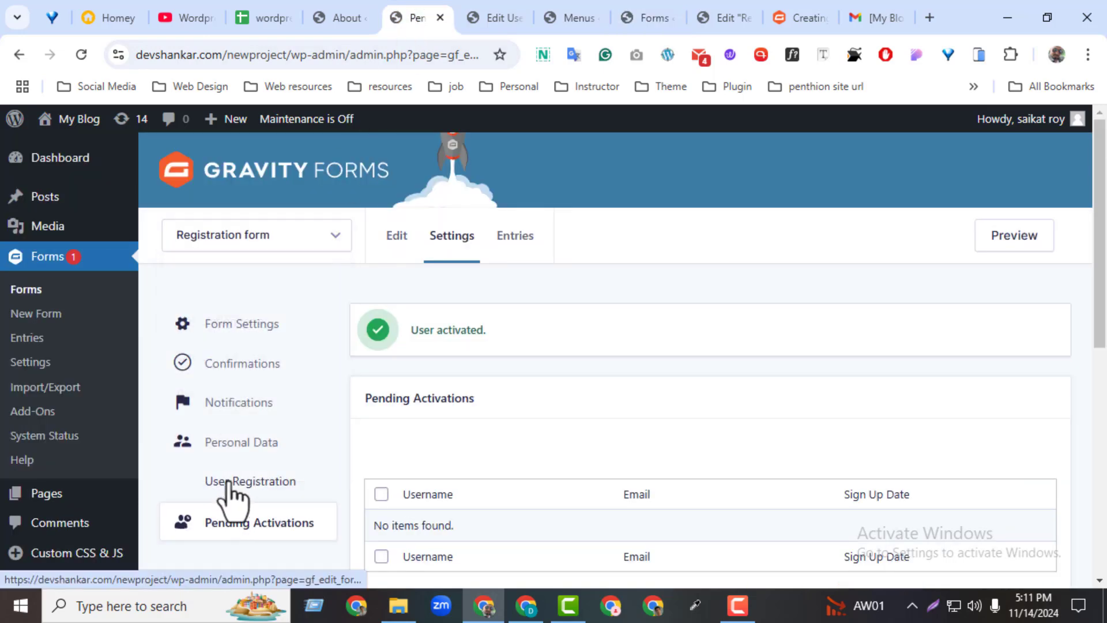
left_click(252, 483)
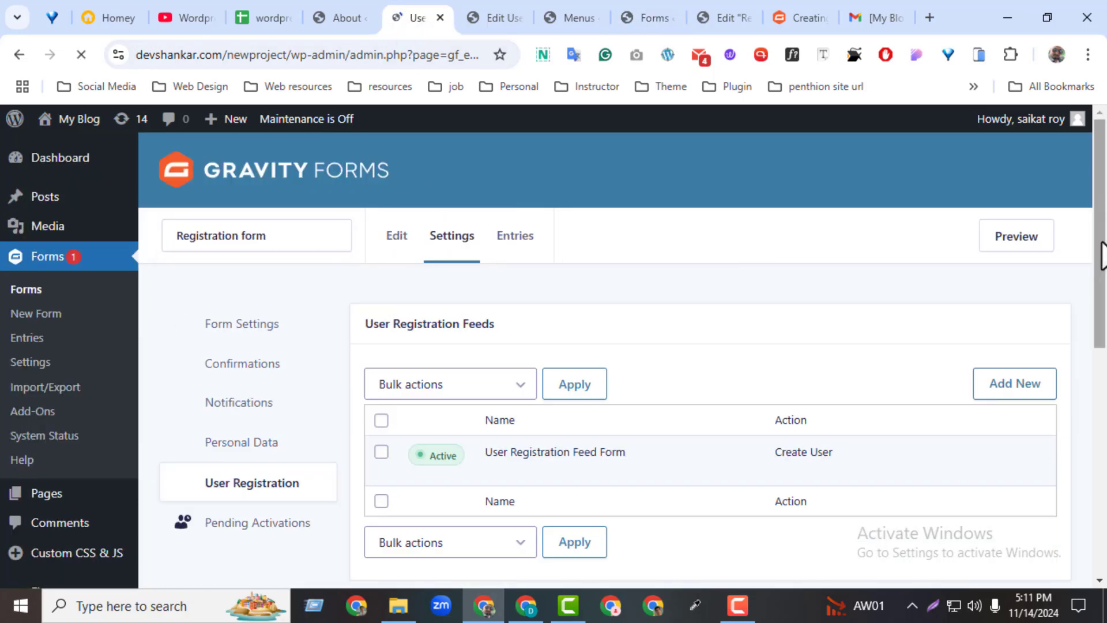
left_click_drag(1100, 231, 1100, 294)
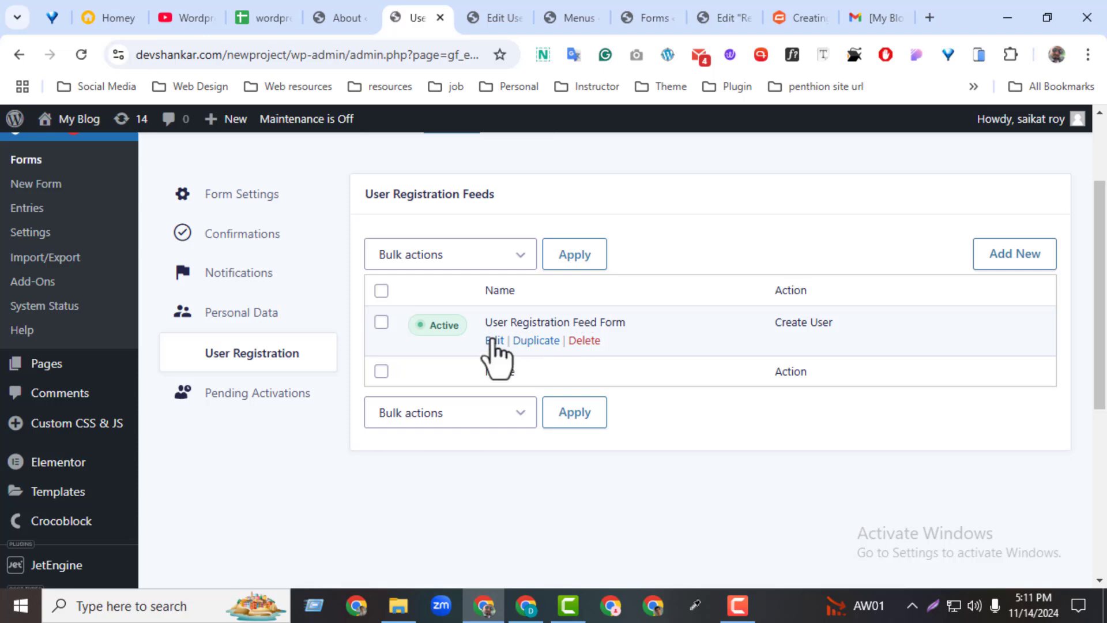
left_click(493, 341)
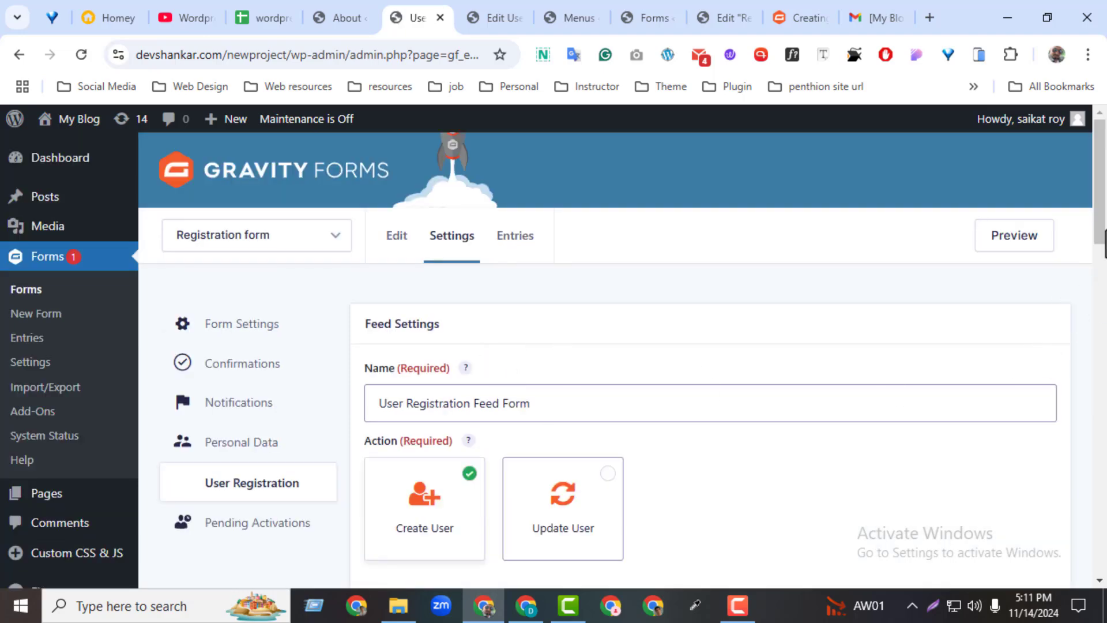
left_click_drag(1104, 236, 1067, 445)
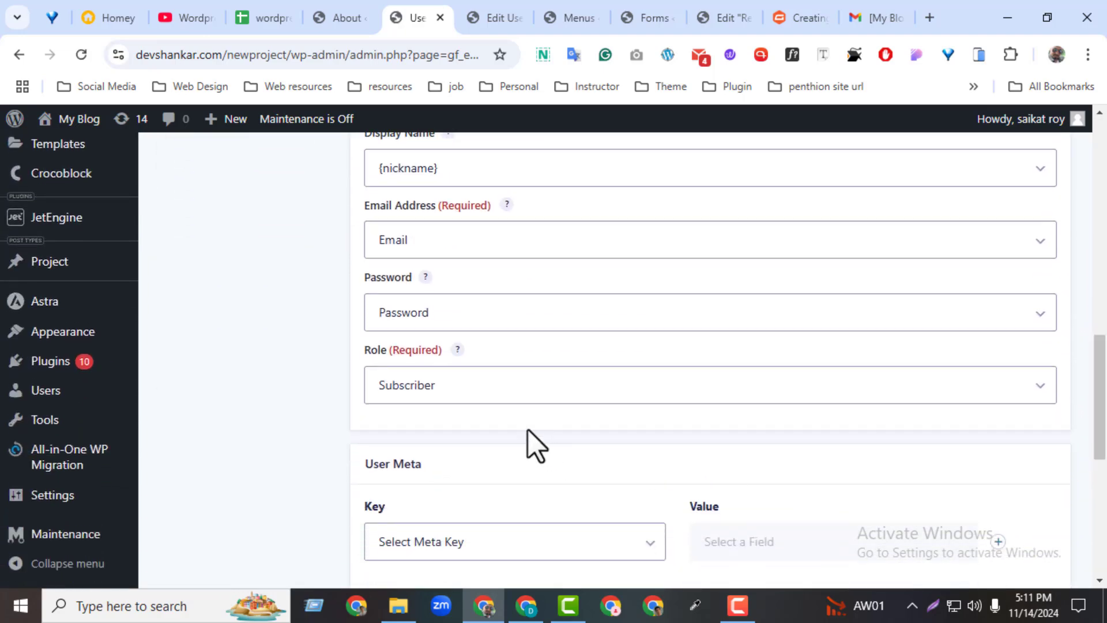
left_click(508, 389)
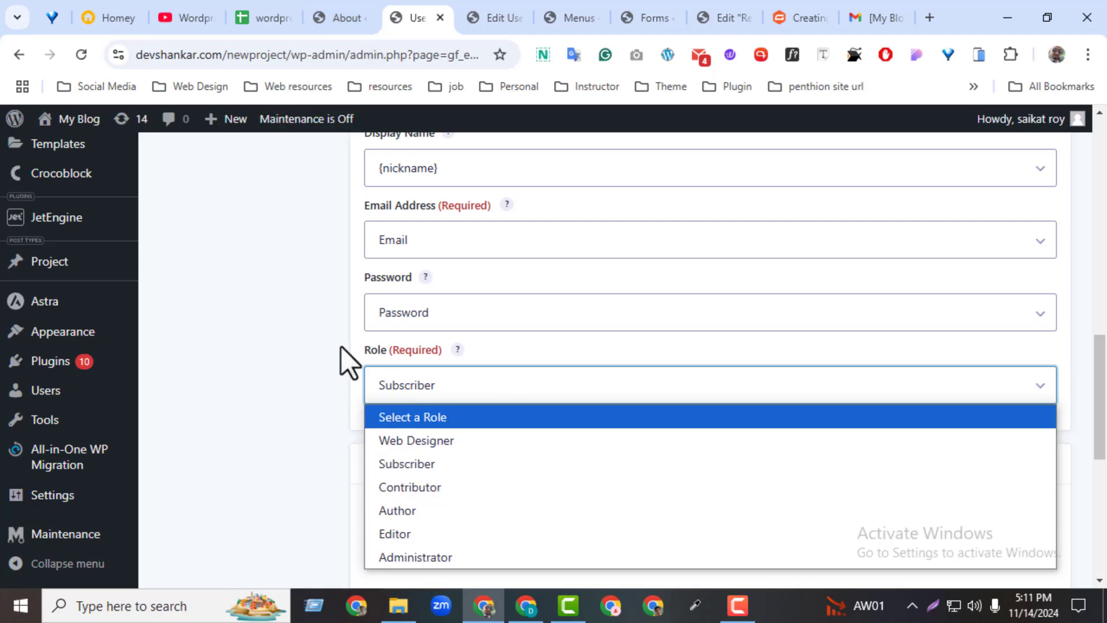
left_click(496, 18)
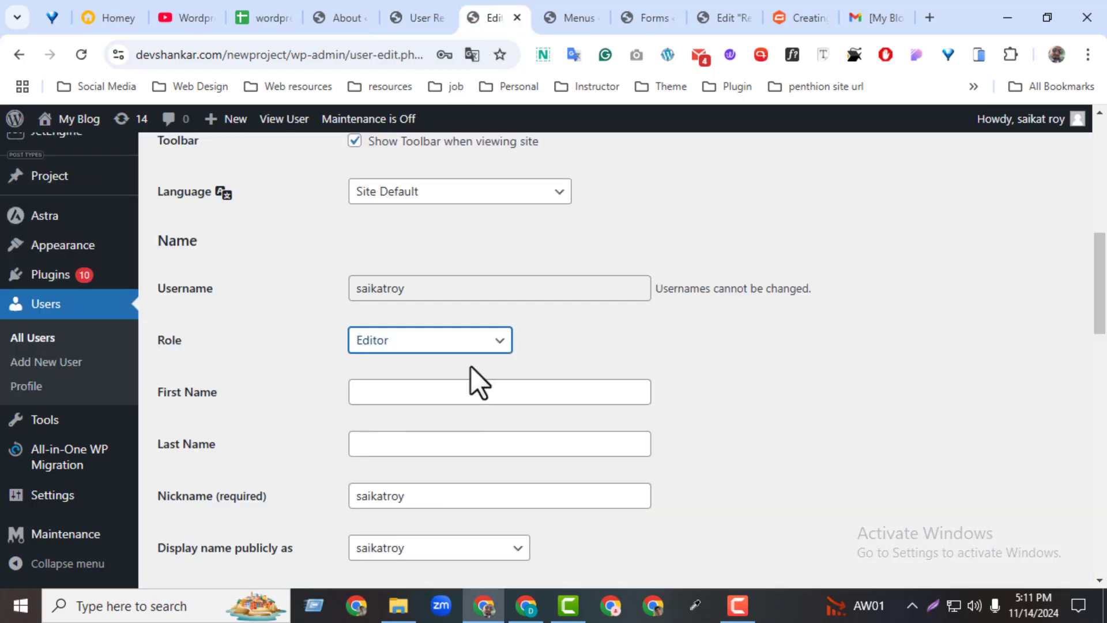
Change the test user's role to Administrator and save the profile with Update User.
left_click(467, 344)
left_click(409, 391)
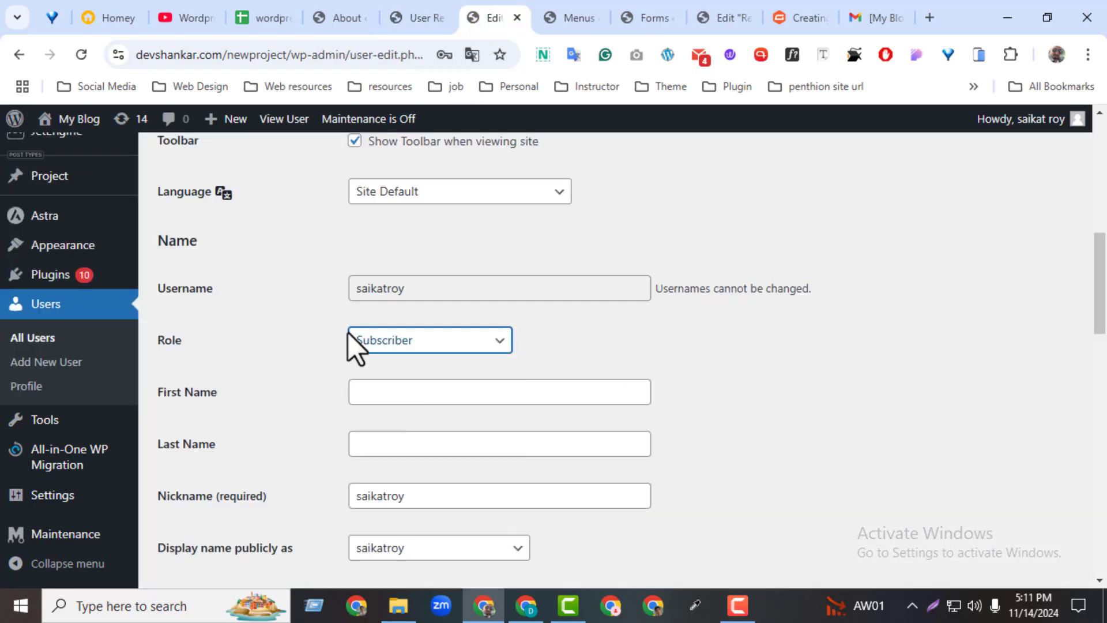
left_click(402, 346)
left_click(389, 483)
left_click_drag(1104, 334, 1098, 472)
scroll(980, 507, "down", 5)
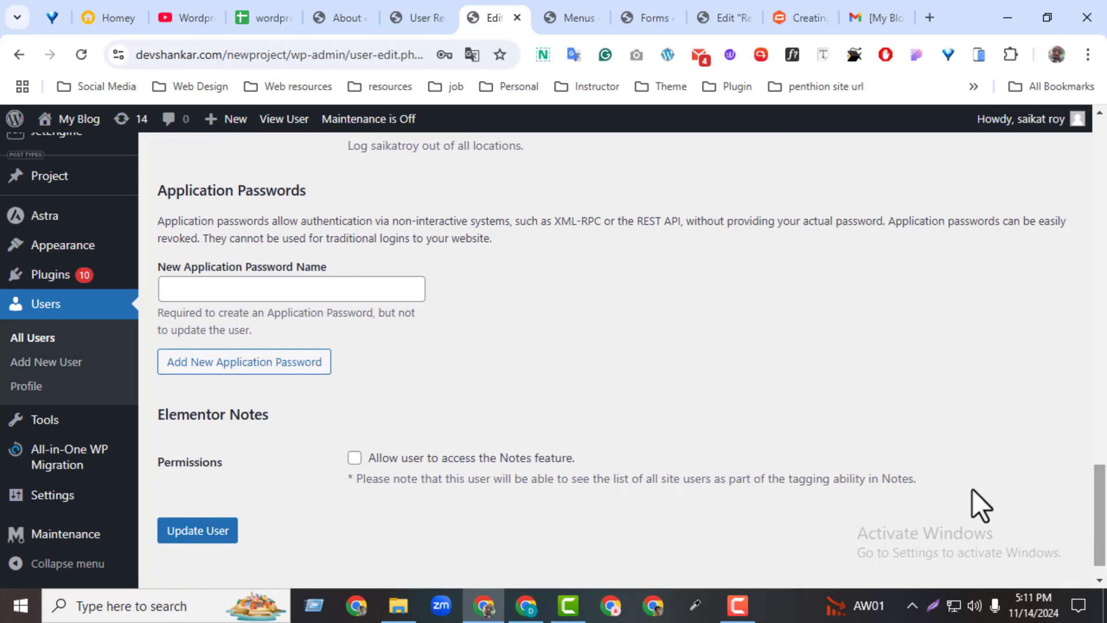
left_click(199, 530)
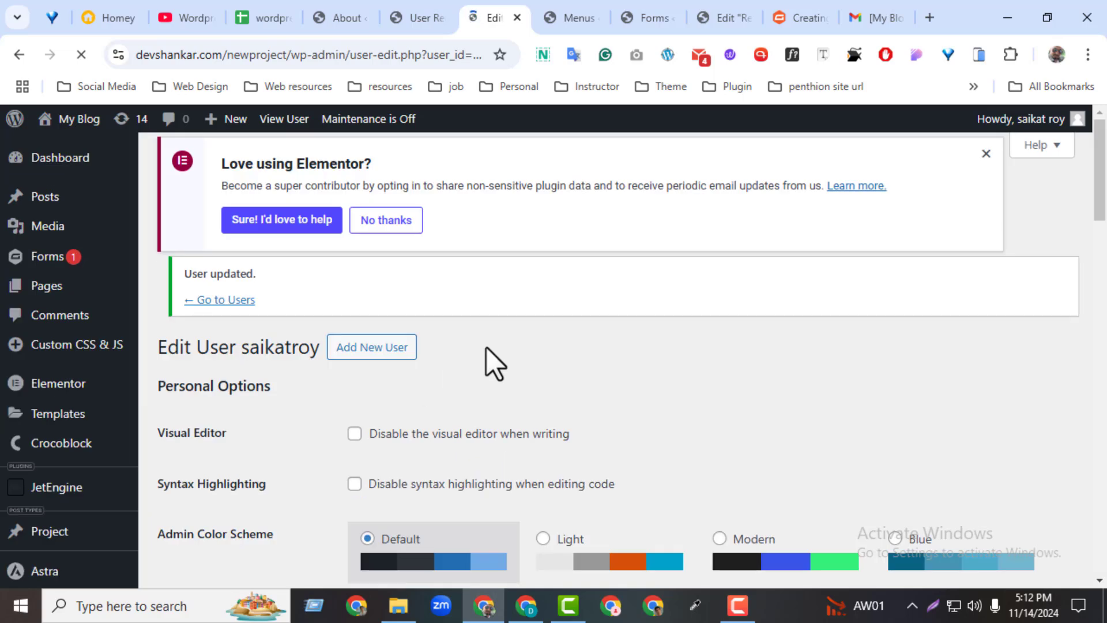
Check the test user's Dashboard window, then return to the admin Users list showing three Administrators.
left_click(526, 605)
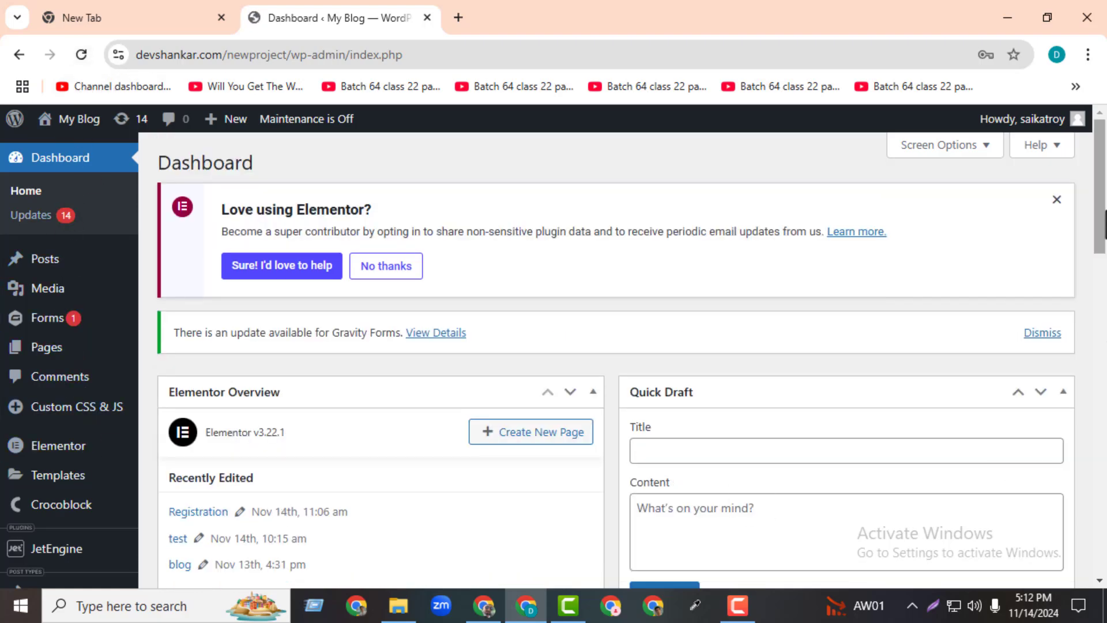
scroll(716, 452, "down", 7)
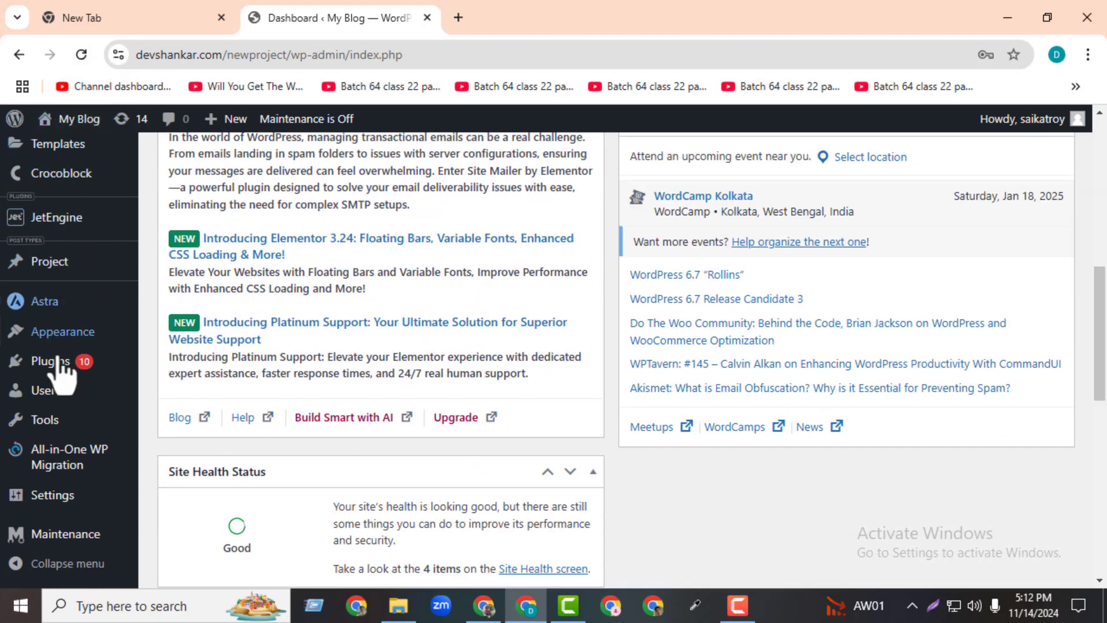
mouse_move(49, 293)
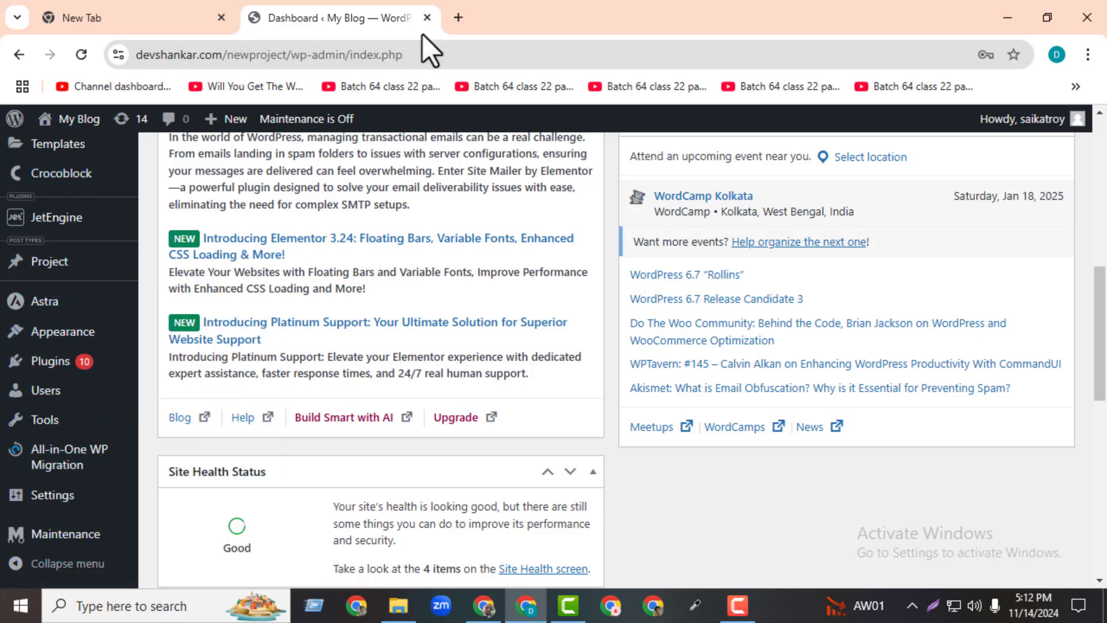
left_click(483, 605)
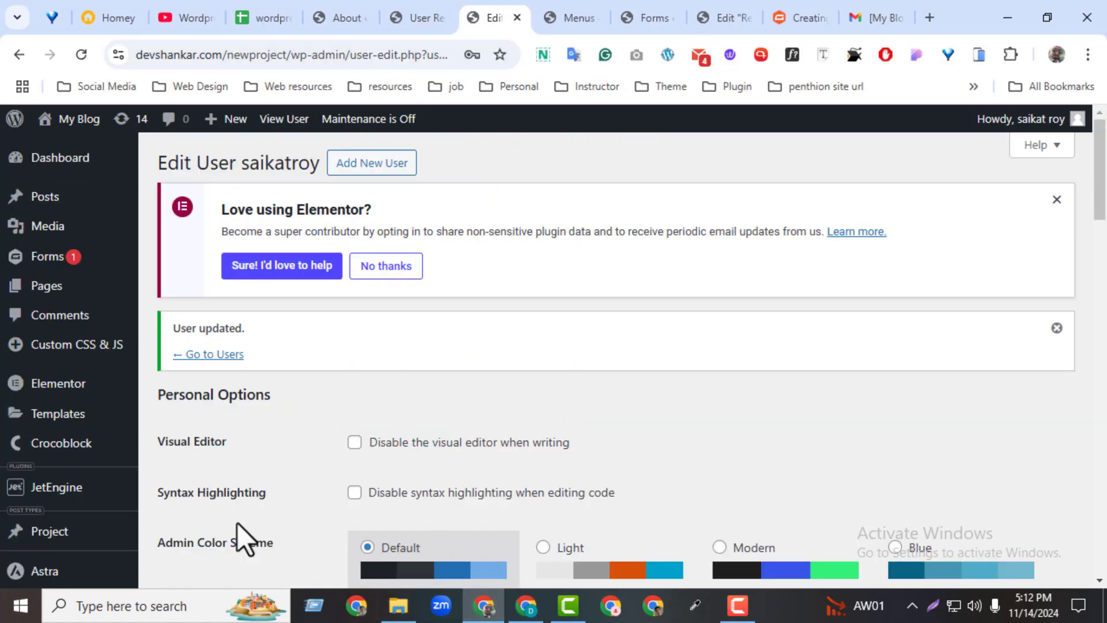
left_click_drag(1099, 167, 1098, 343)
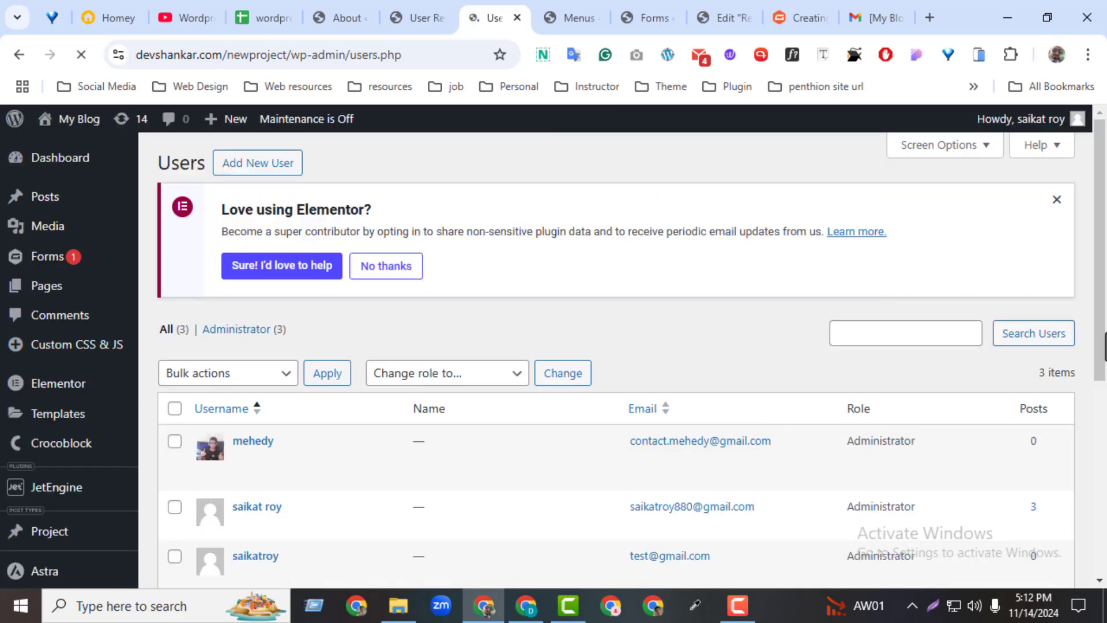
left_click_drag(1100, 321, 1094, 402)
Delete the registered test user, choosing Delete all content, and confirm the deletion.
left_click(276, 420)
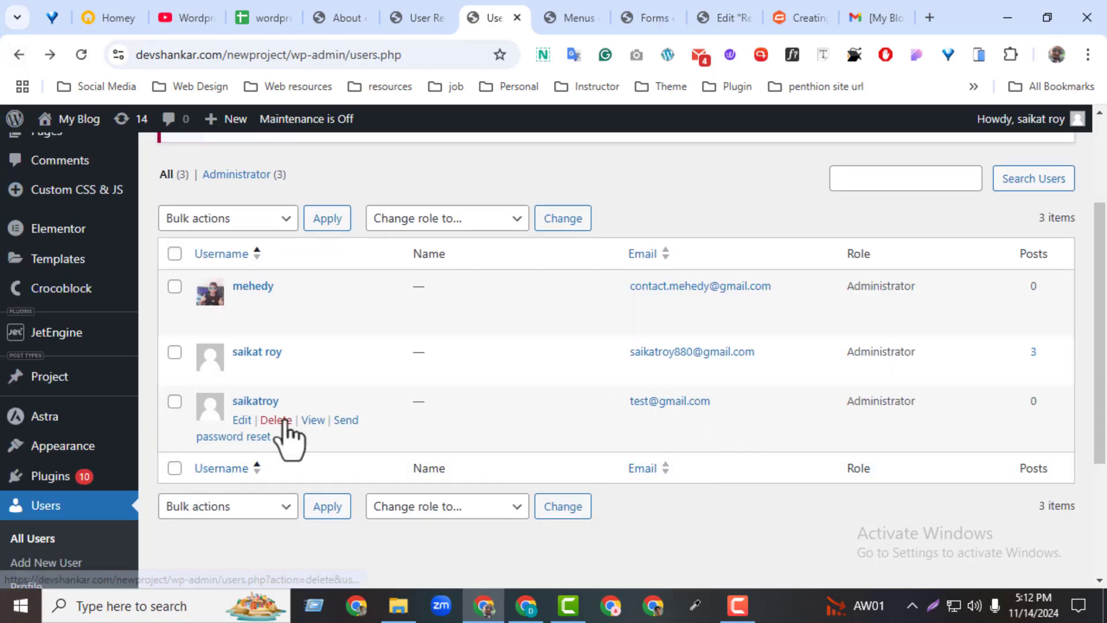
left_click(284, 421)
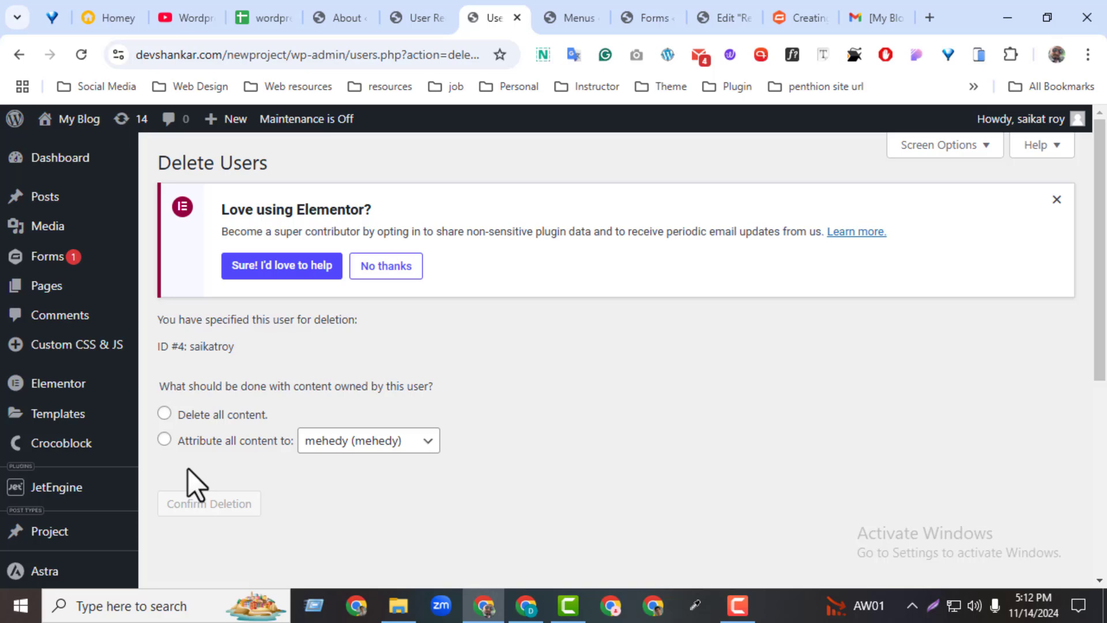
left_click(164, 413)
left_click(206, 505)
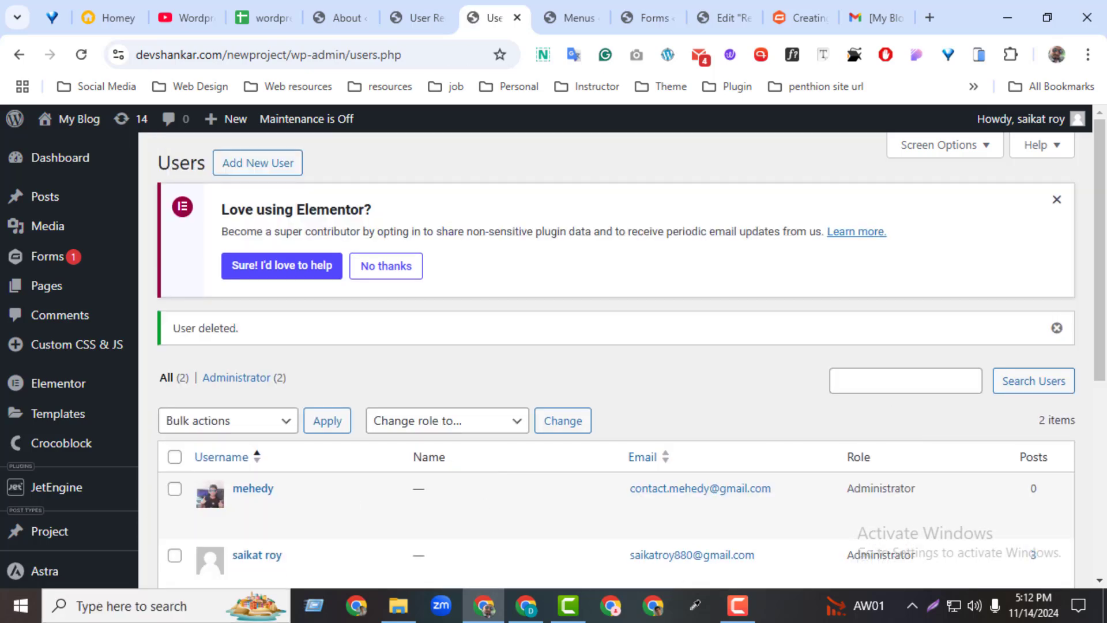
Reload the test user's window to verify lost access, close the login page, and return to Users.
left_click(526, 606)
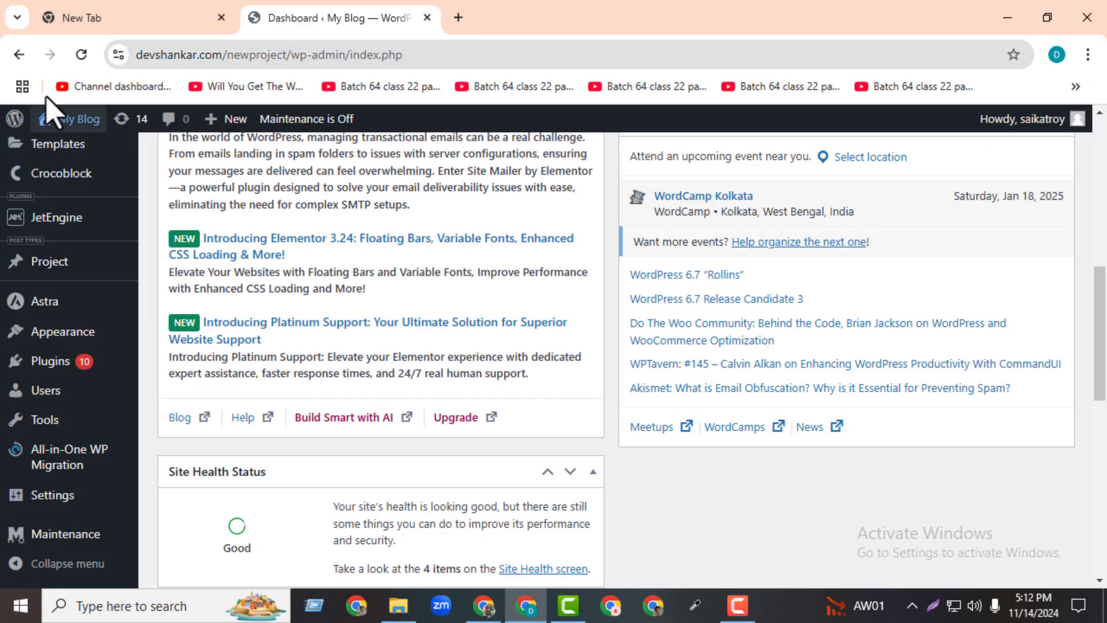
left_click(76, 63)
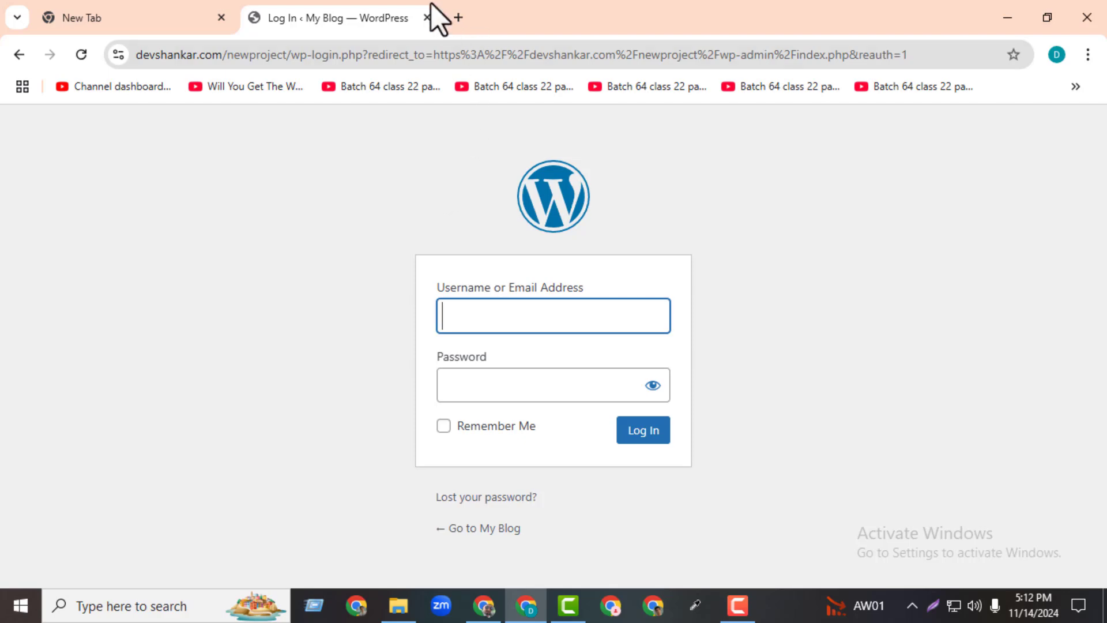
left_click(428, 18)
left_click(484, 606)
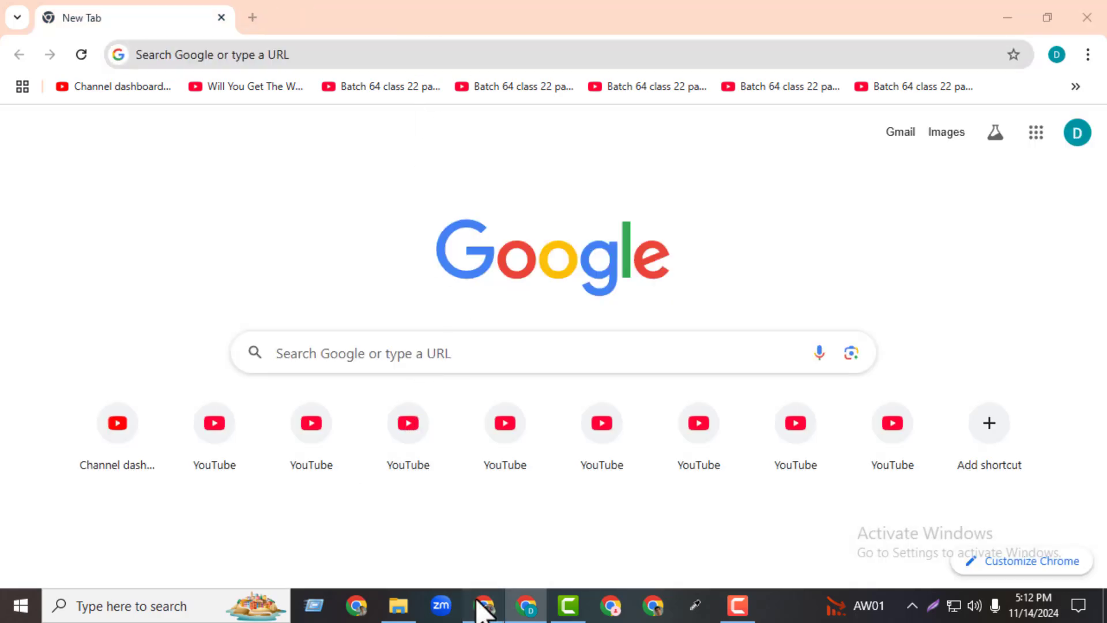
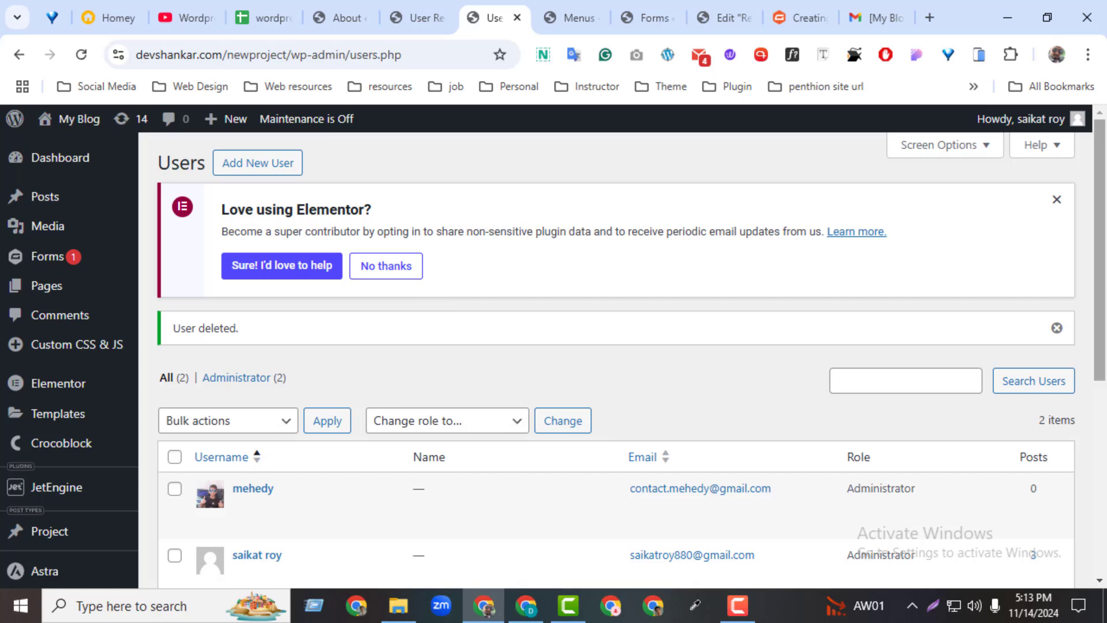
Dismiss the Elementor opt-in notice and close the Menus, Forms, Elementor edit and docs tabs.
left_click(1056, 199)
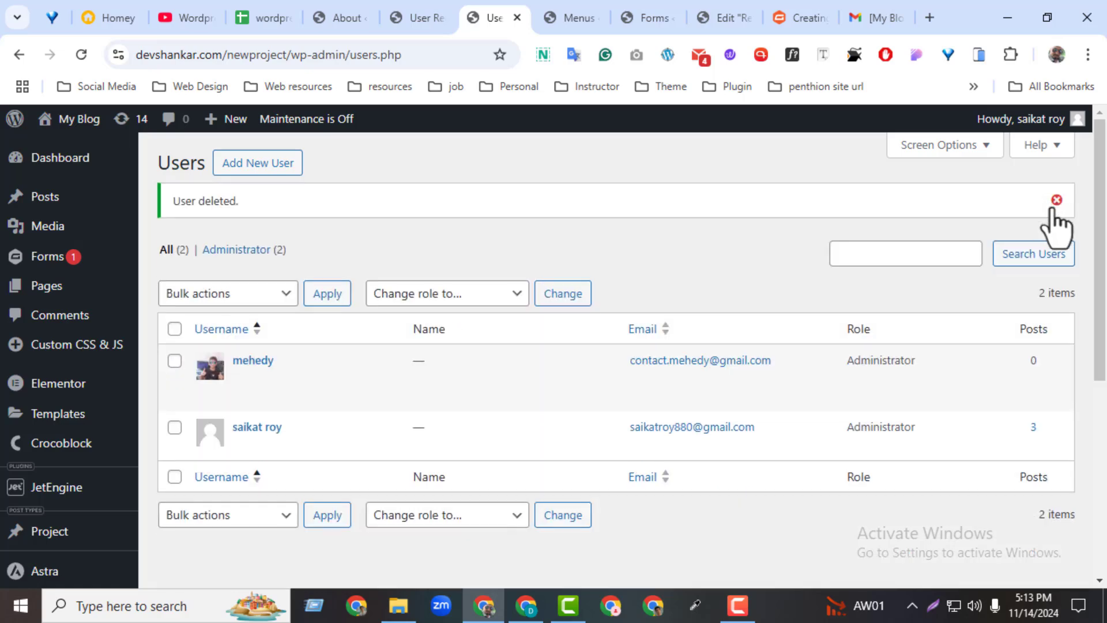
left_click(548, 19)
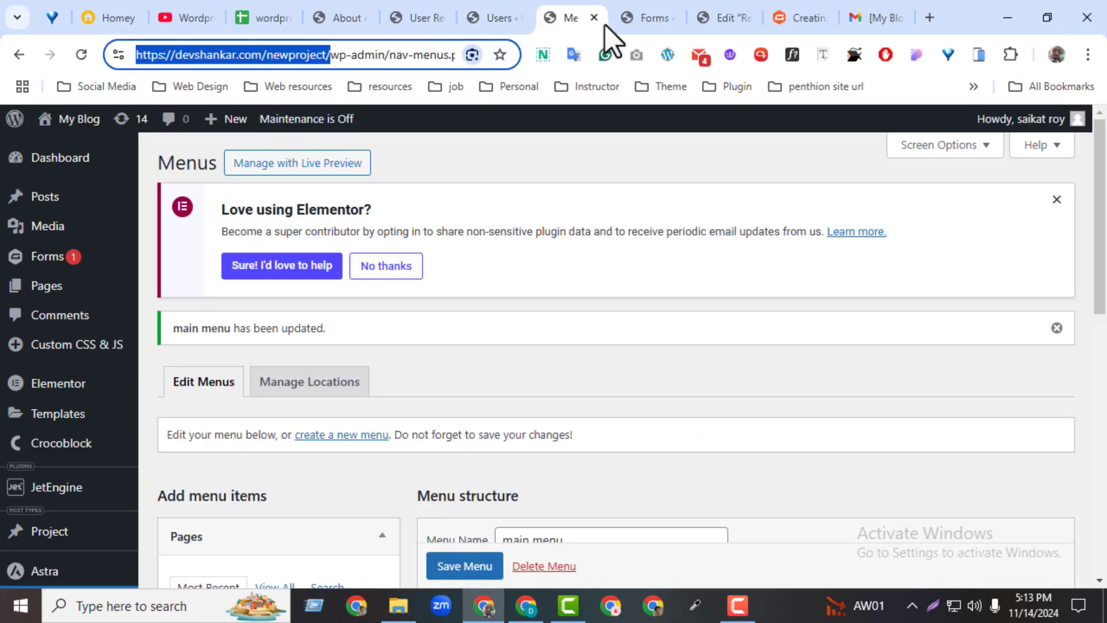
left_click(592, 20)
left_click(593, 20)
left_click(593, 20)
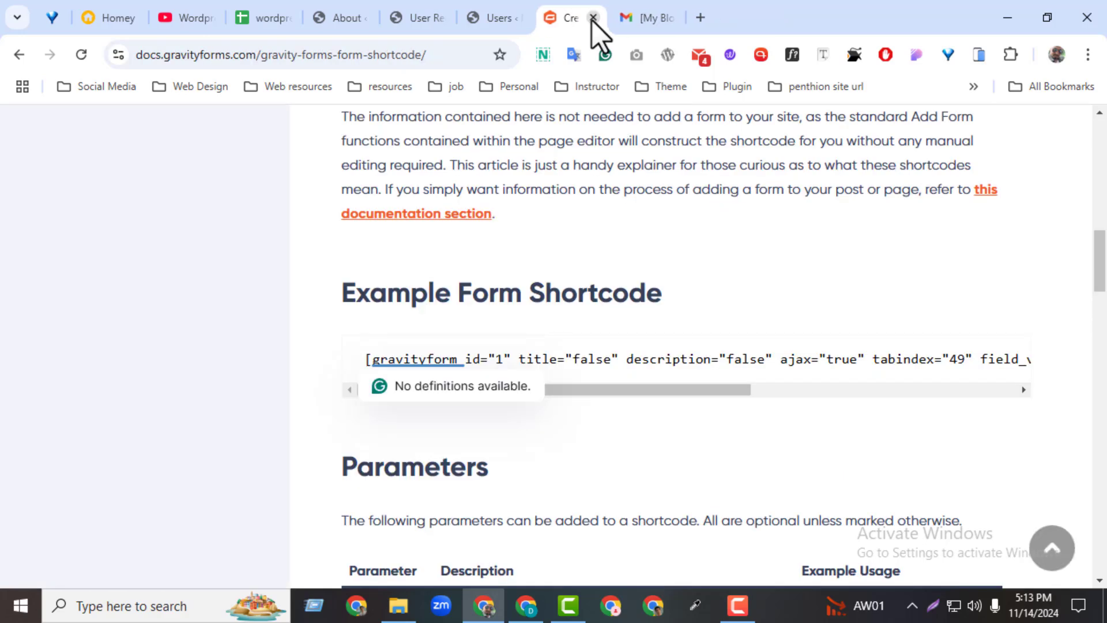
left_click(592, 20)
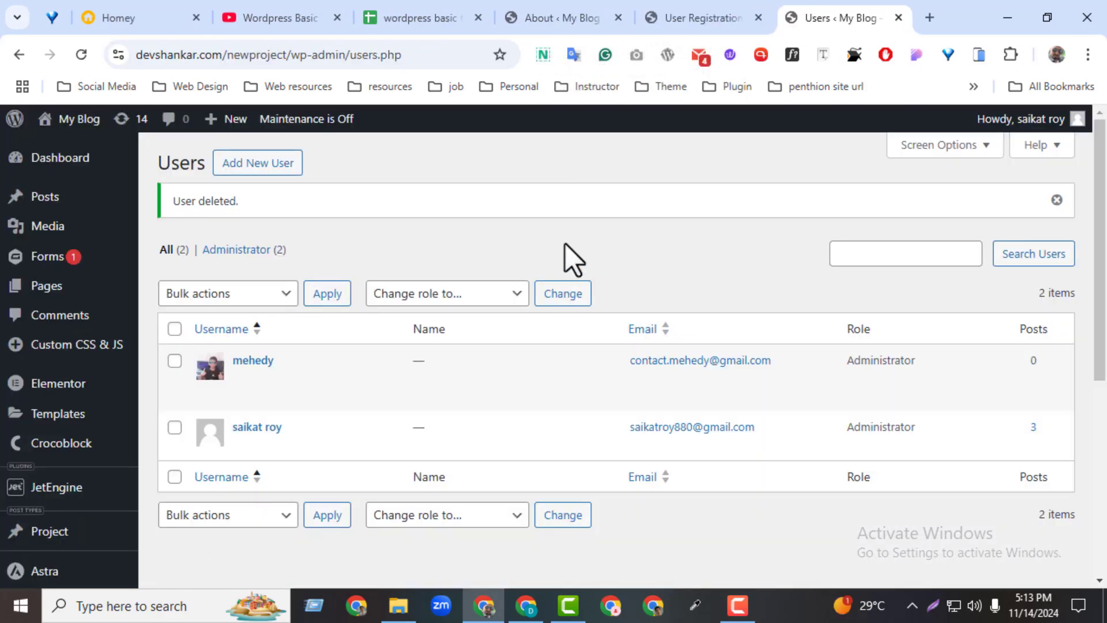
Visit the blog's homepage, then open the full Gmail inbox from the Checker Plus popup.
mouse_move(78, 121)
left_click(81, 145)
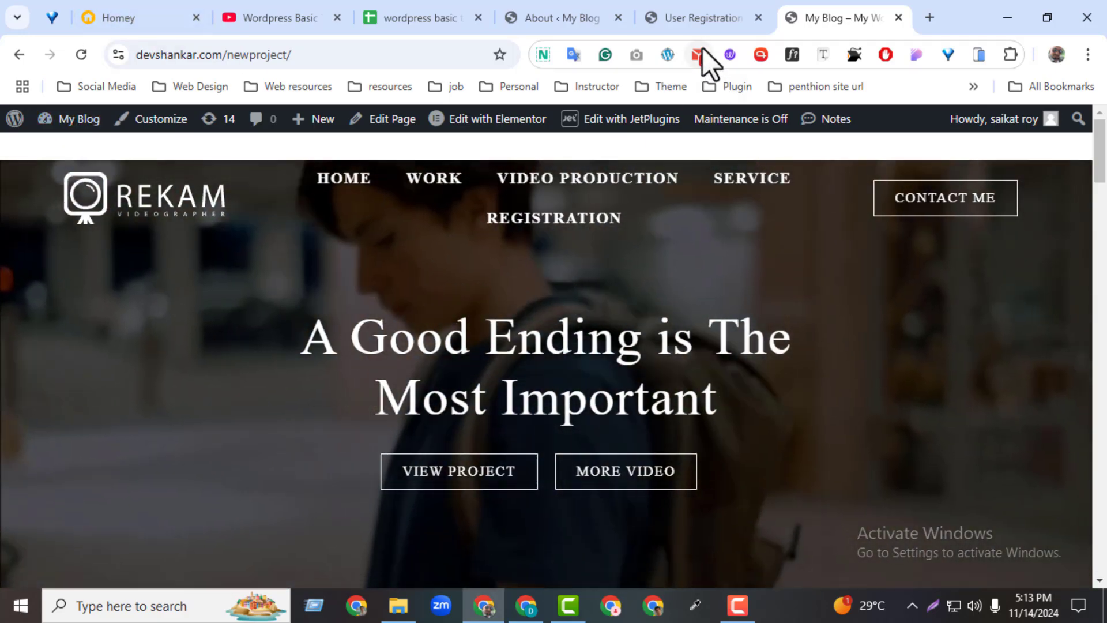
left_click(699, 54)
left_click(304, 271)
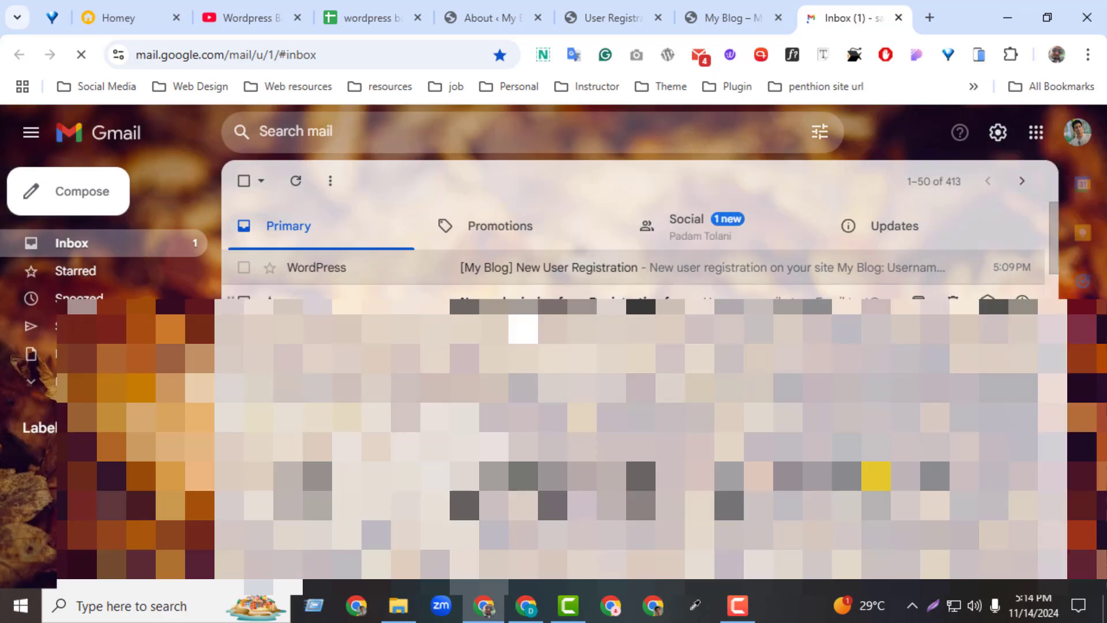
Open the 'New submission from Registration form' email, go back to the inbox, and reopen it.
left_click(507, 297)
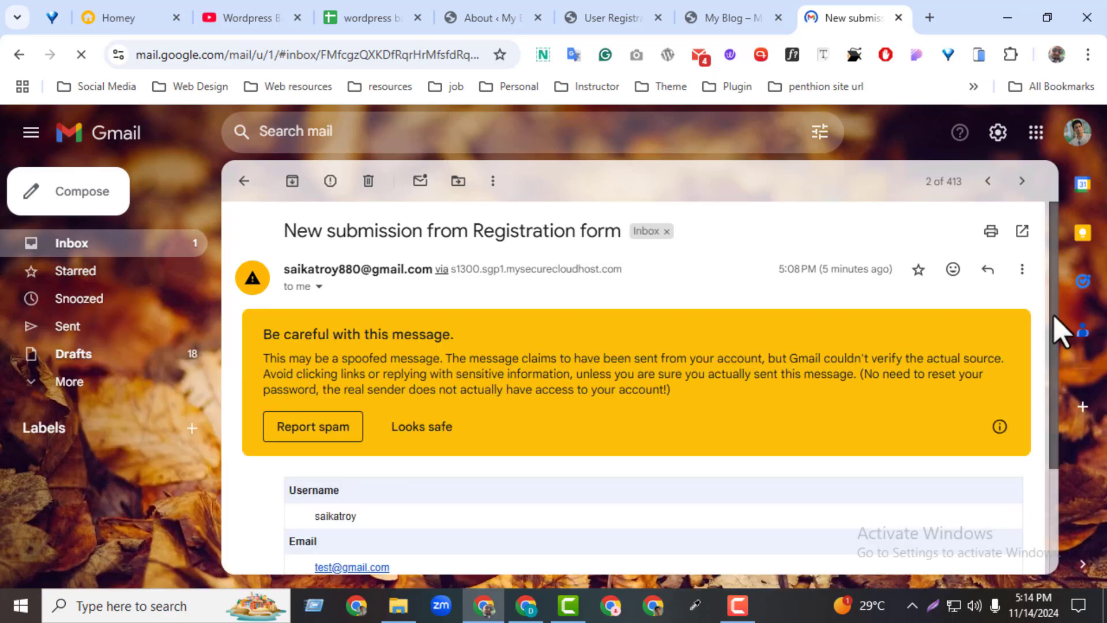
scroll(1033, 506, "down", 3)
left_click(245, 181)
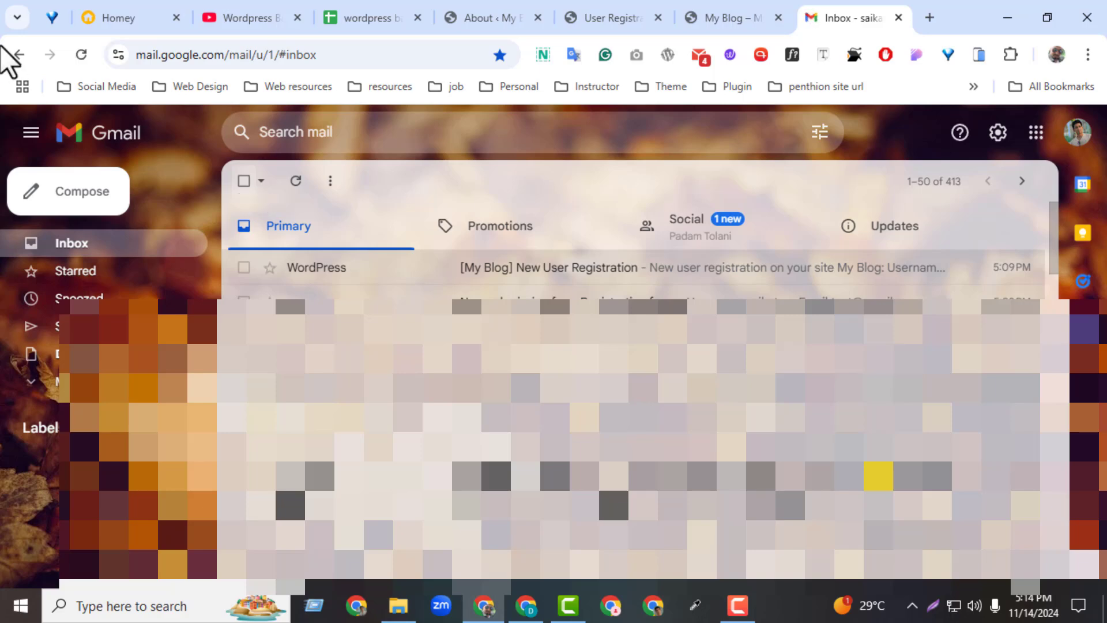
left_click(611, 298)
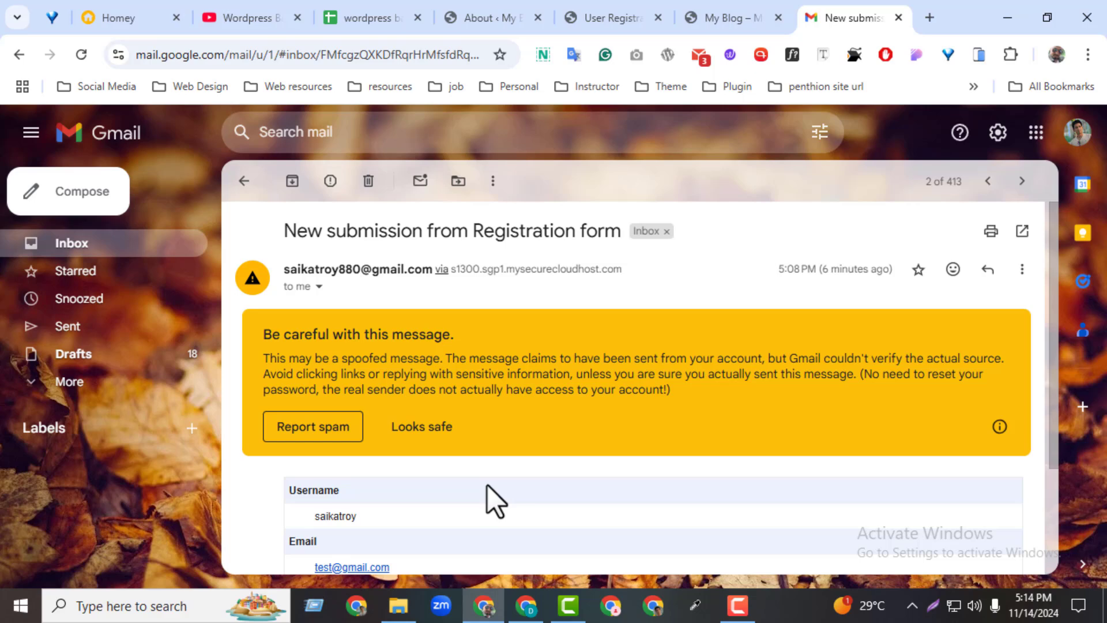
left_click(929, 18)
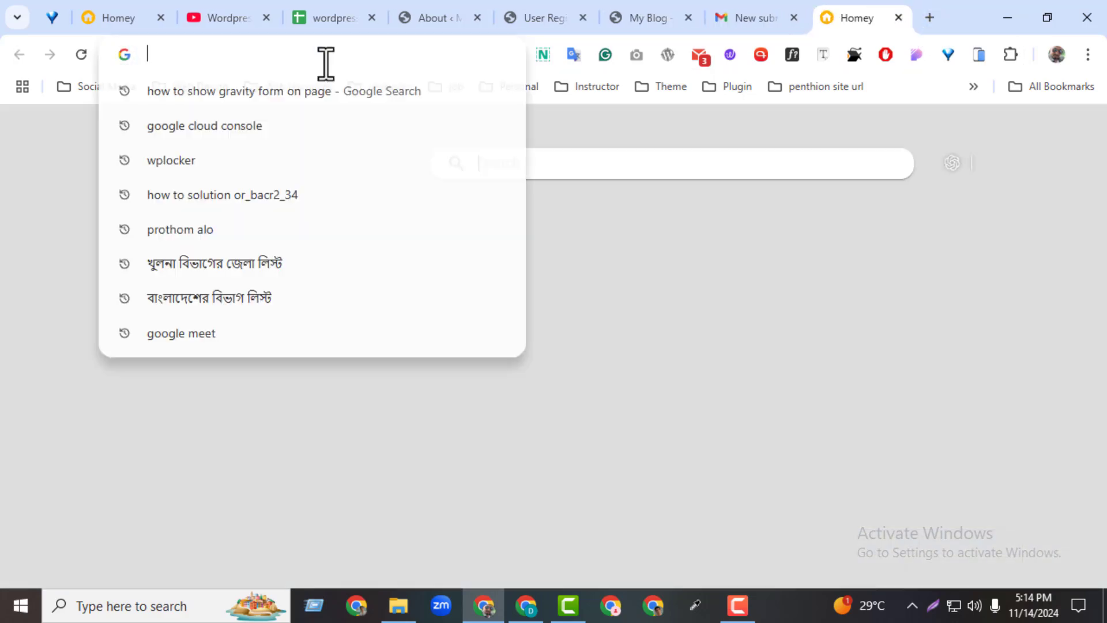
type("dy")
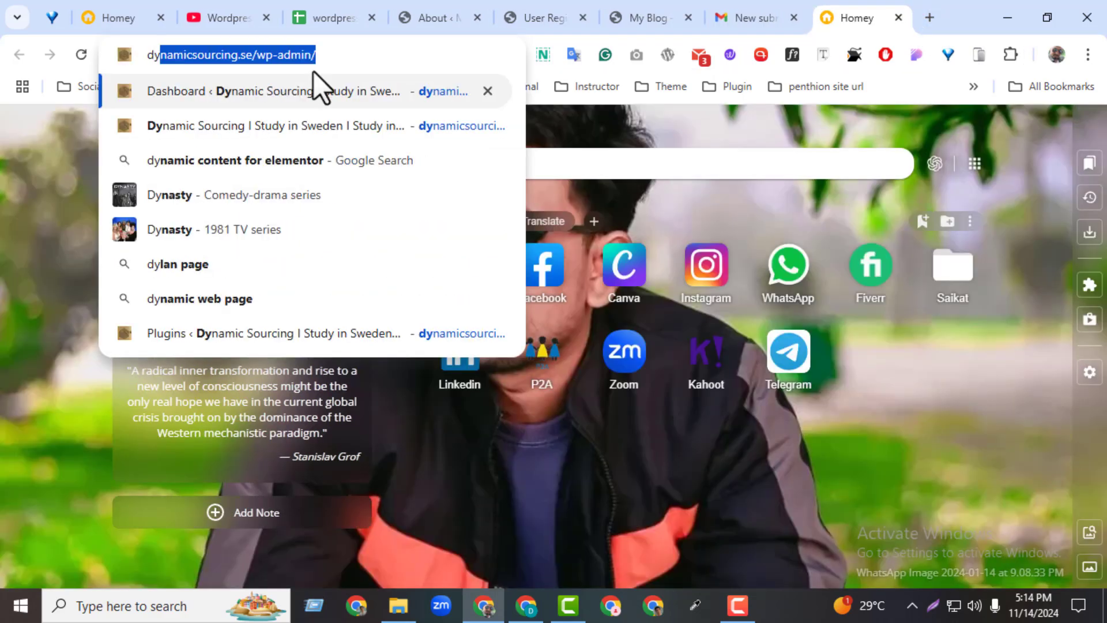
key("Return")
left_click(254, 55)
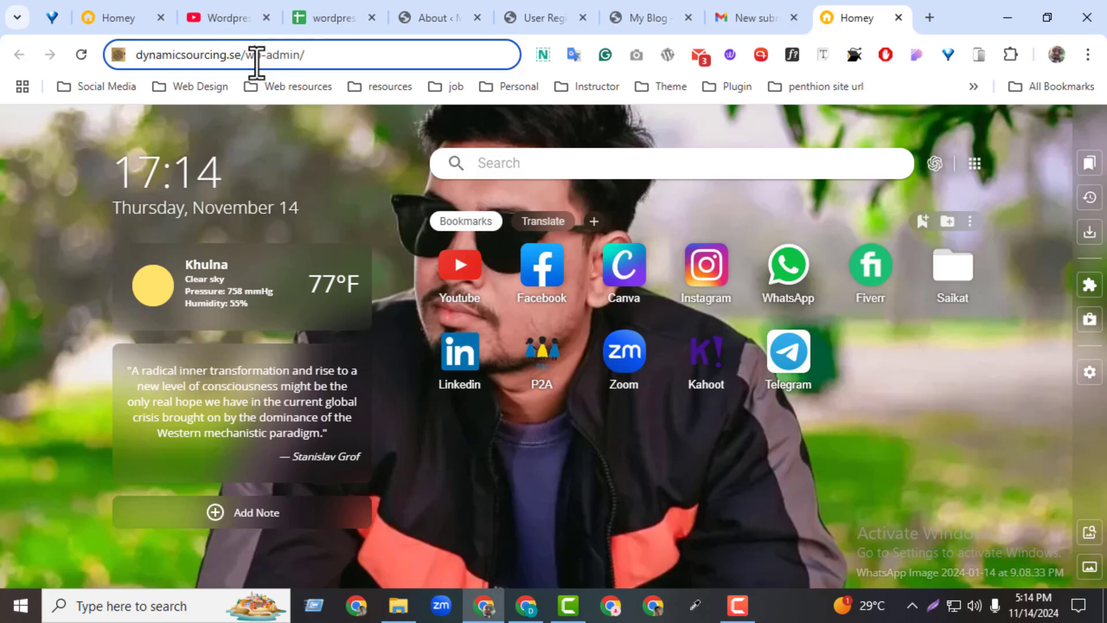
left_click_drag(247, 54, 565, 71)
key("BackSpace")
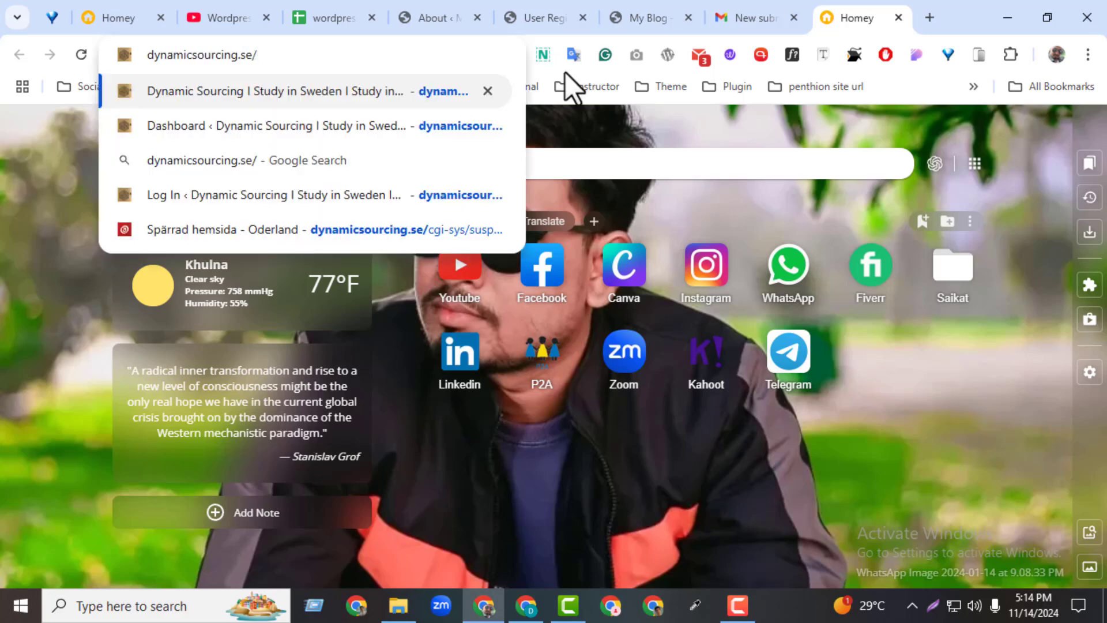
key("Return")
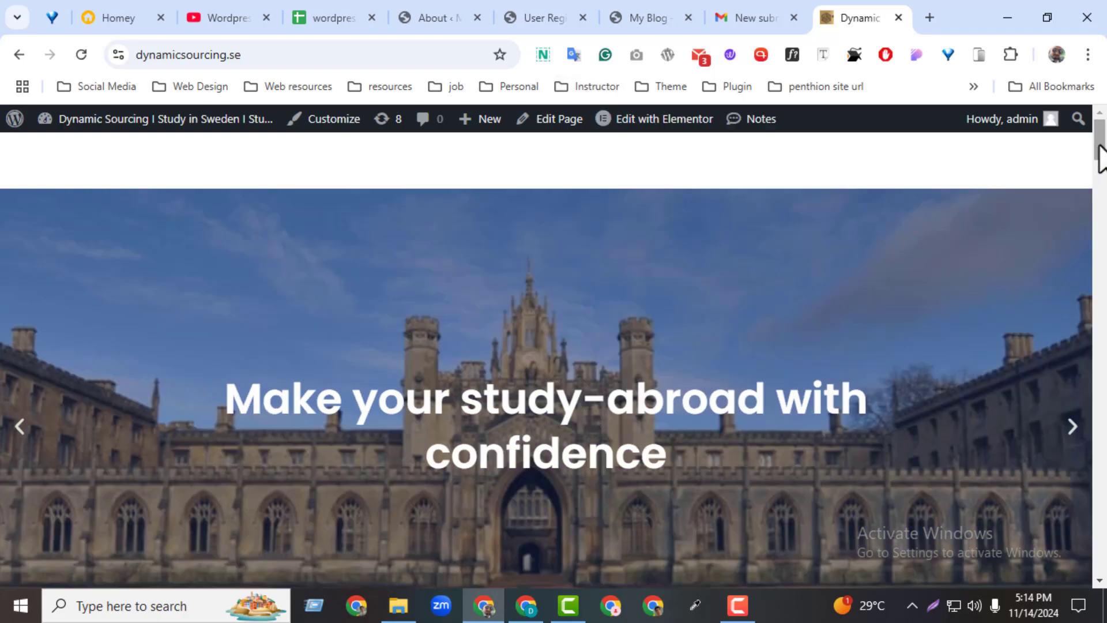
left_click_drag(1102, 156, 1098, 504)
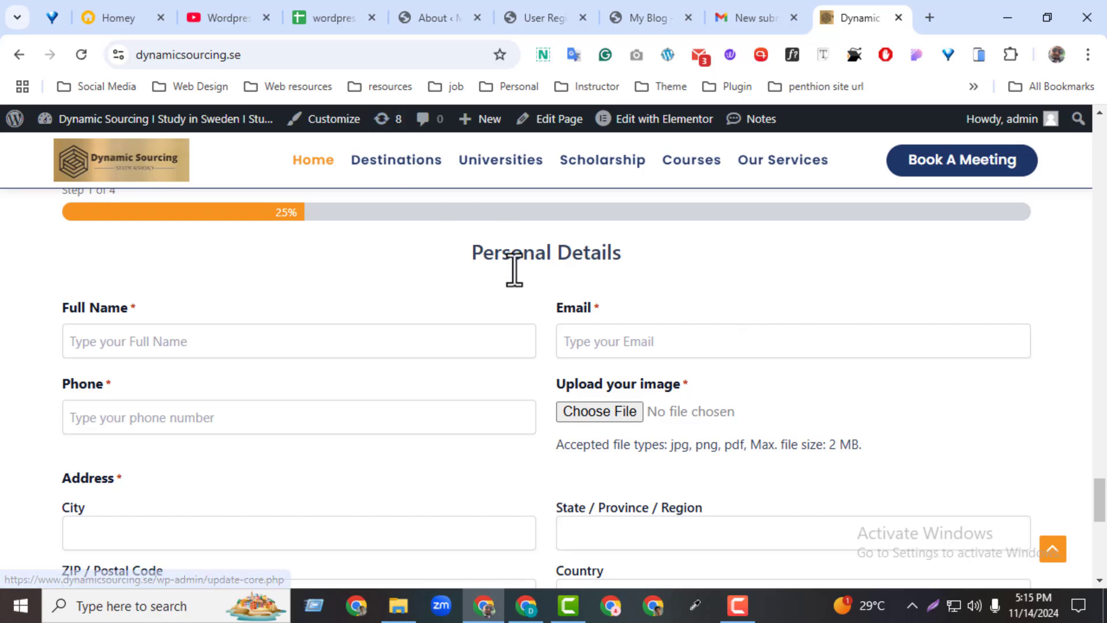
Close the Dynamic Sourcing and Gmail tabs and return to the WordPress admin About page.
left_click(892, 22)
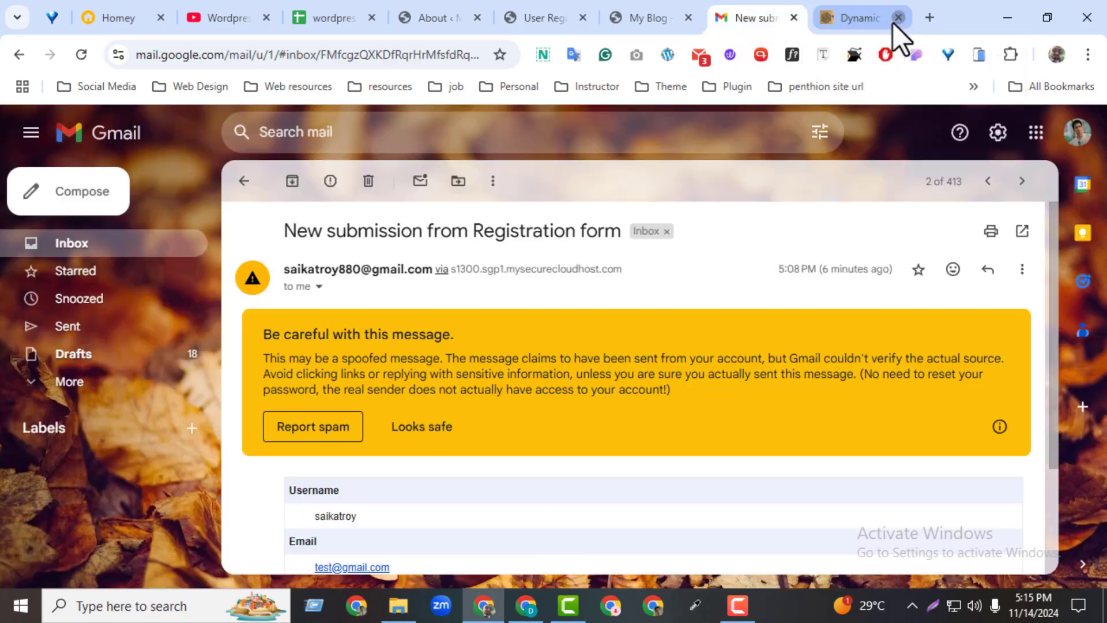
key("ctrl+w")
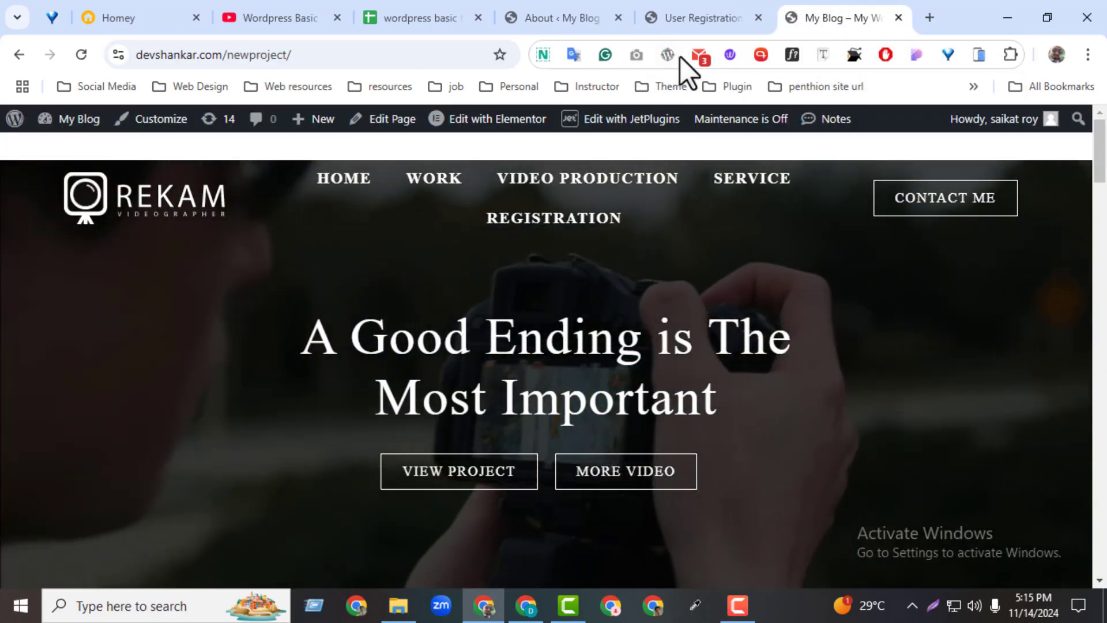
left_click(555, 2)
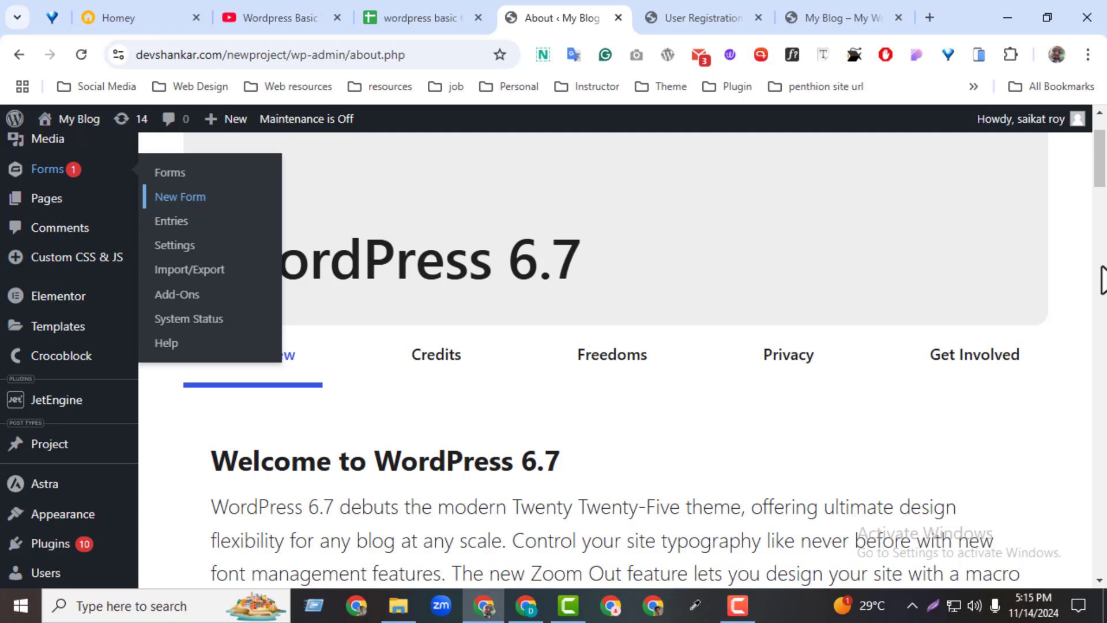
scroll(1103, 162, "up", 2)
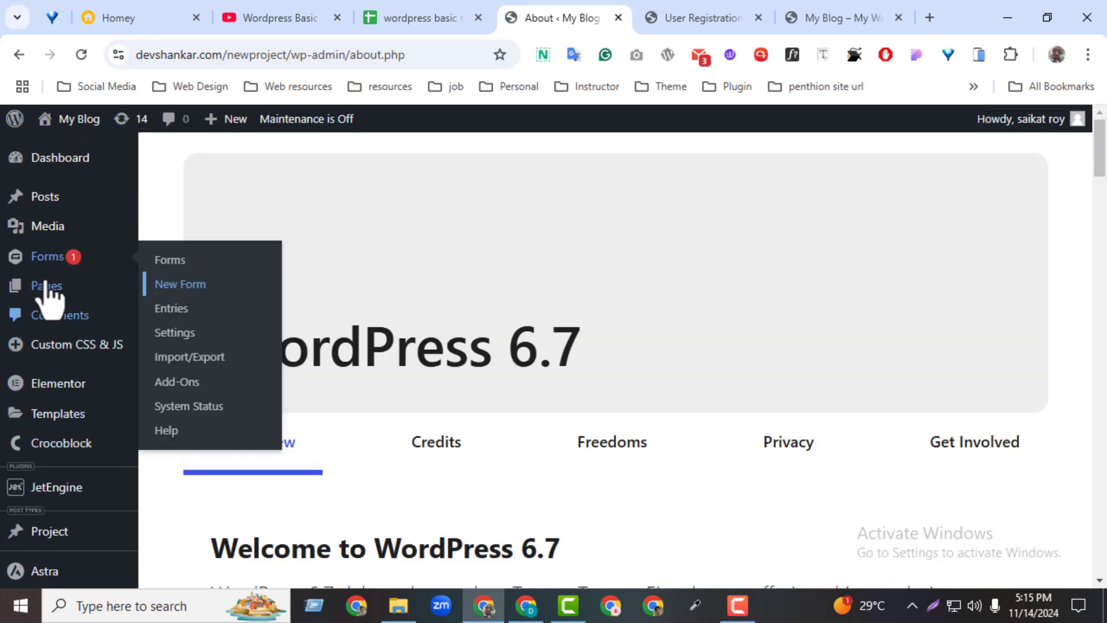
Create a new Gravity Forms form titled 'pdf check'.
left_click(193, 283, "ctrl")
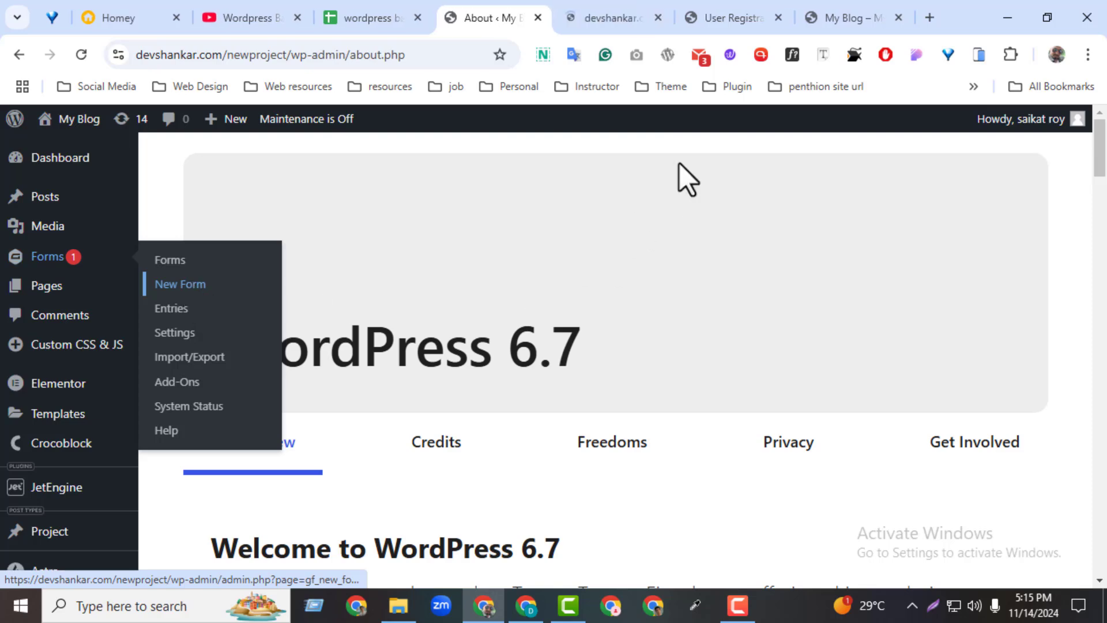
left_click(603, 22)
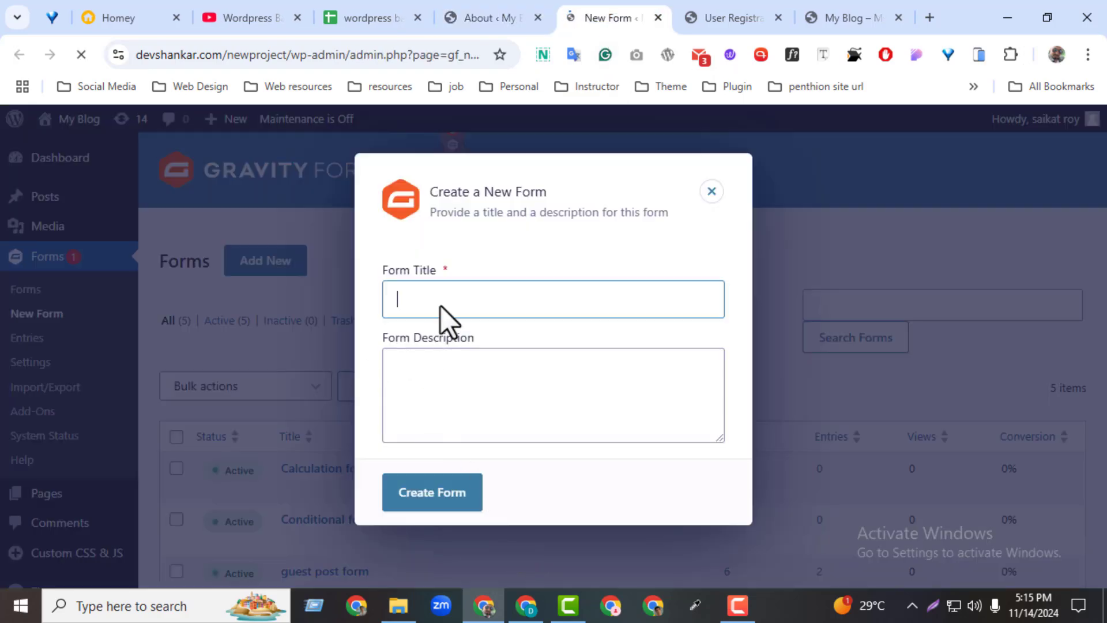
left_click(442, 306)
type("p")
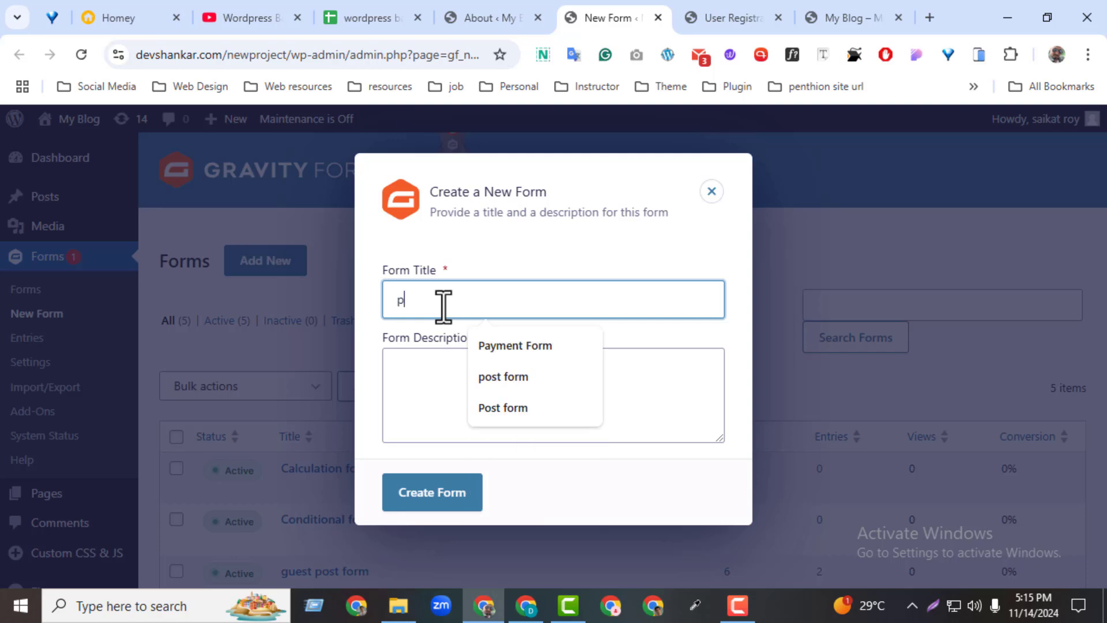
type("df che")
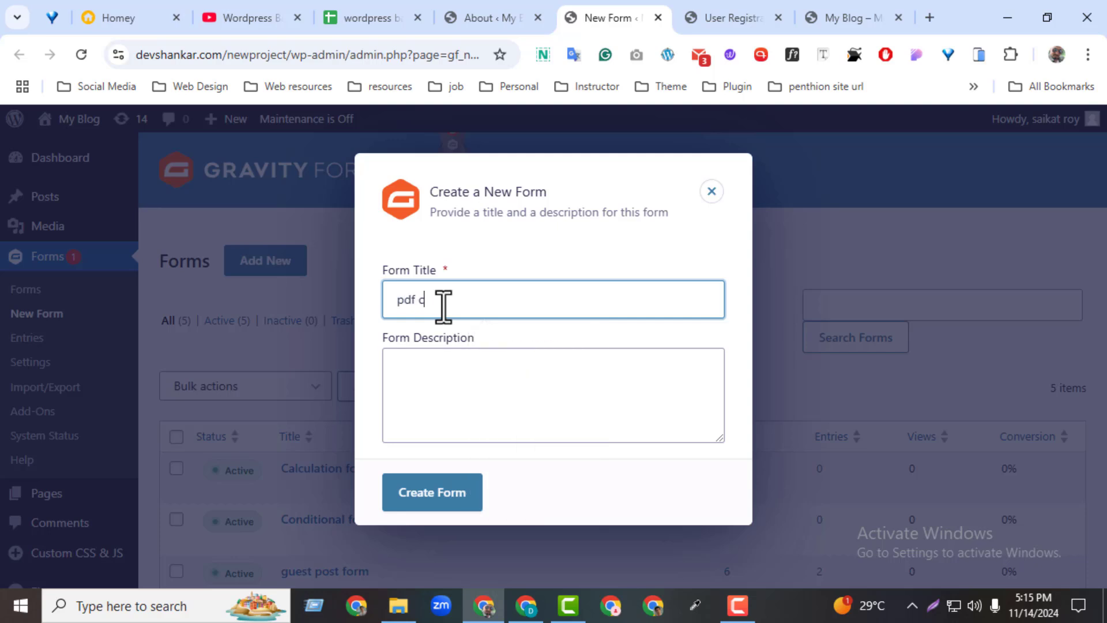
type("ck")
left_click(439, 502)
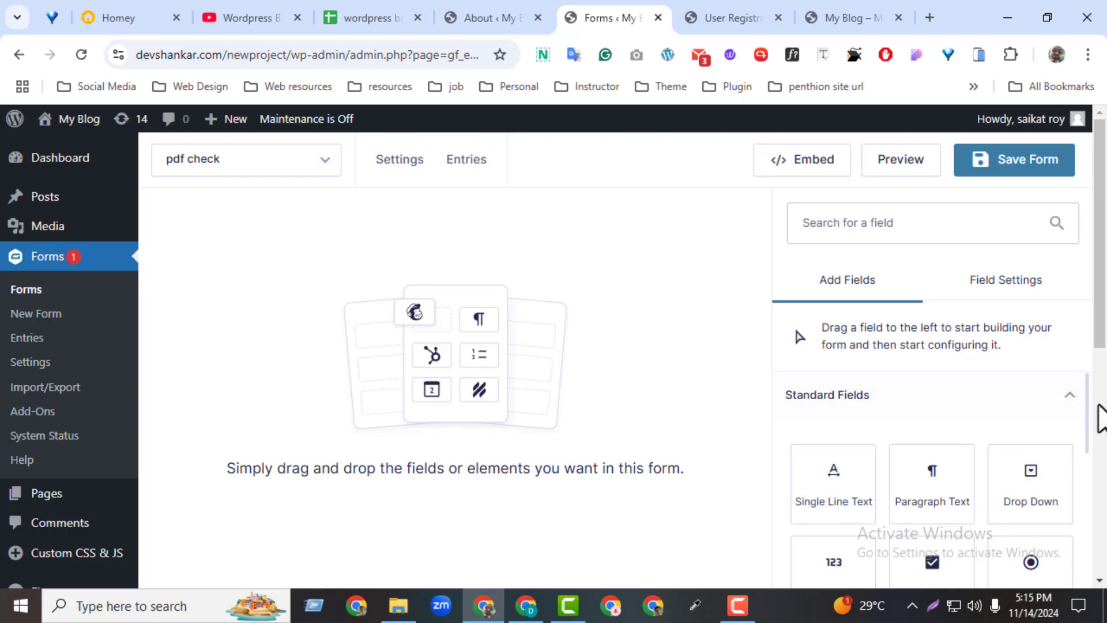
Add Name, Email and File Upload fields to the pdf check form.
left_click_drag(1087, 415, 1075, 544)
left_click(945, 487)
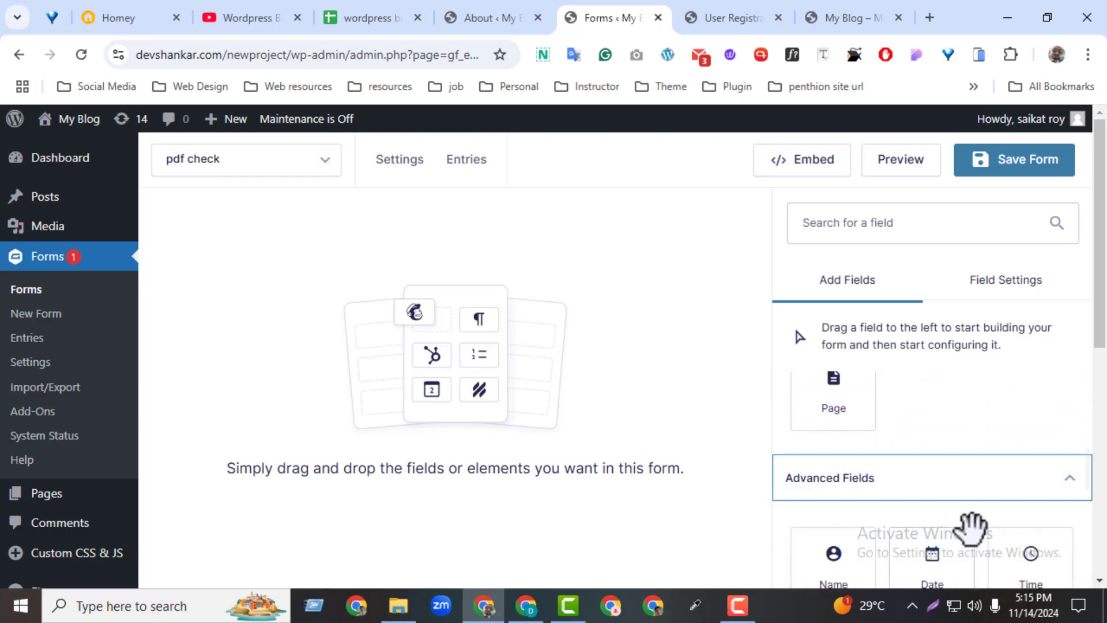
left_click_drag(1100, 321, 1100, 330)
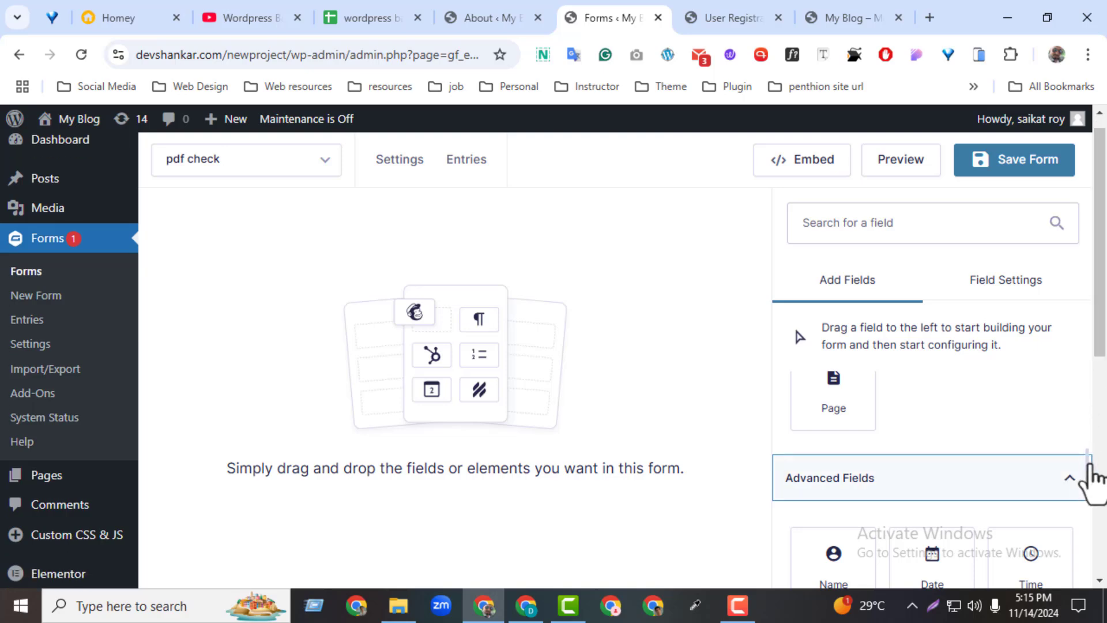
left_click_drag(1089, 468, 1094, 491)
left_click_drag(847, 499, 484, 320)
scroll(1090, 503, "down", 2)
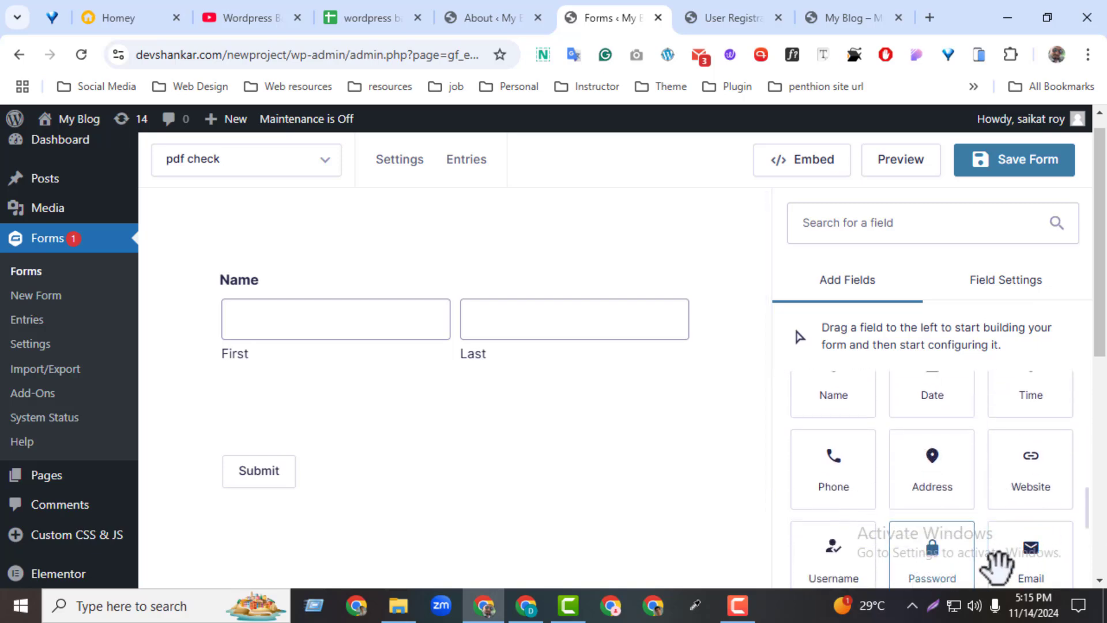
left_click_drag(1025, 551, 593, 426)
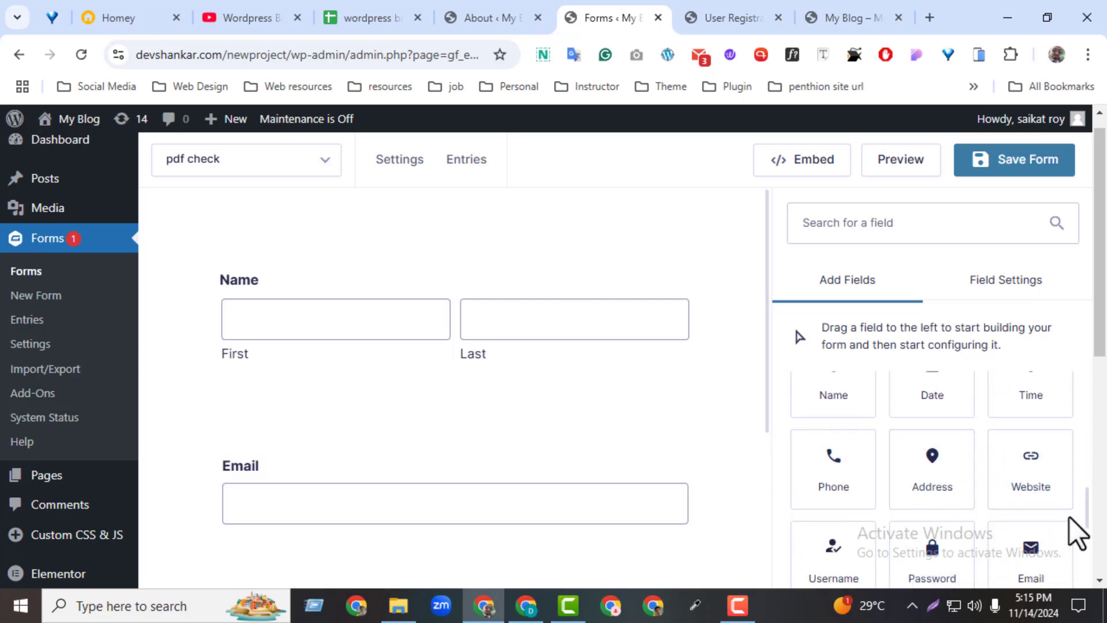
scroll(1090, 537, "down", 2)
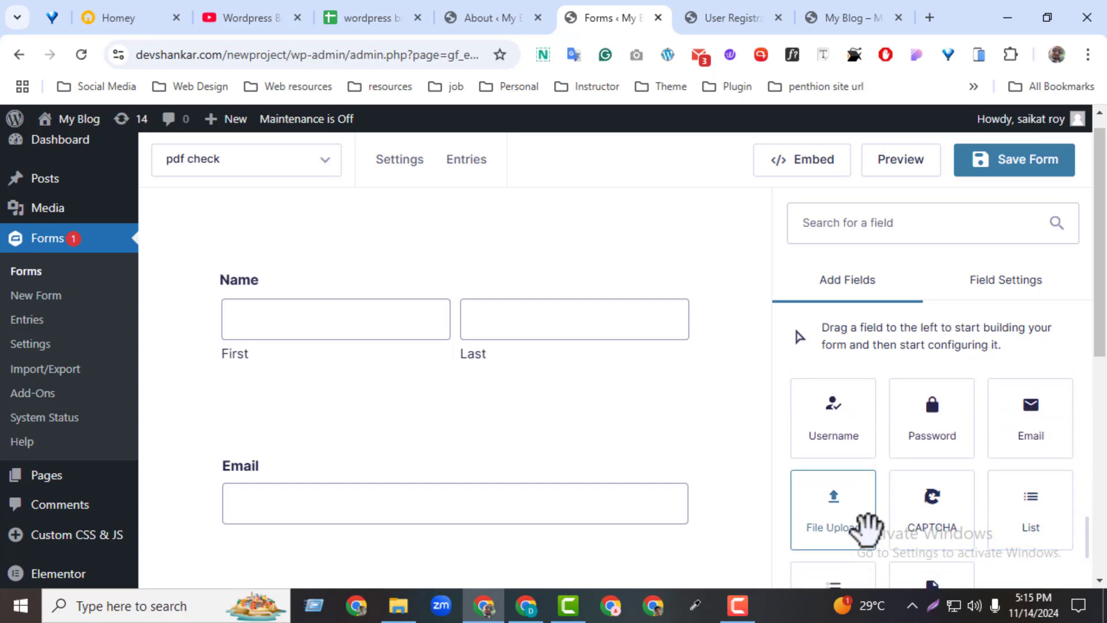
left_click_drag(865, 526, 519, 568)
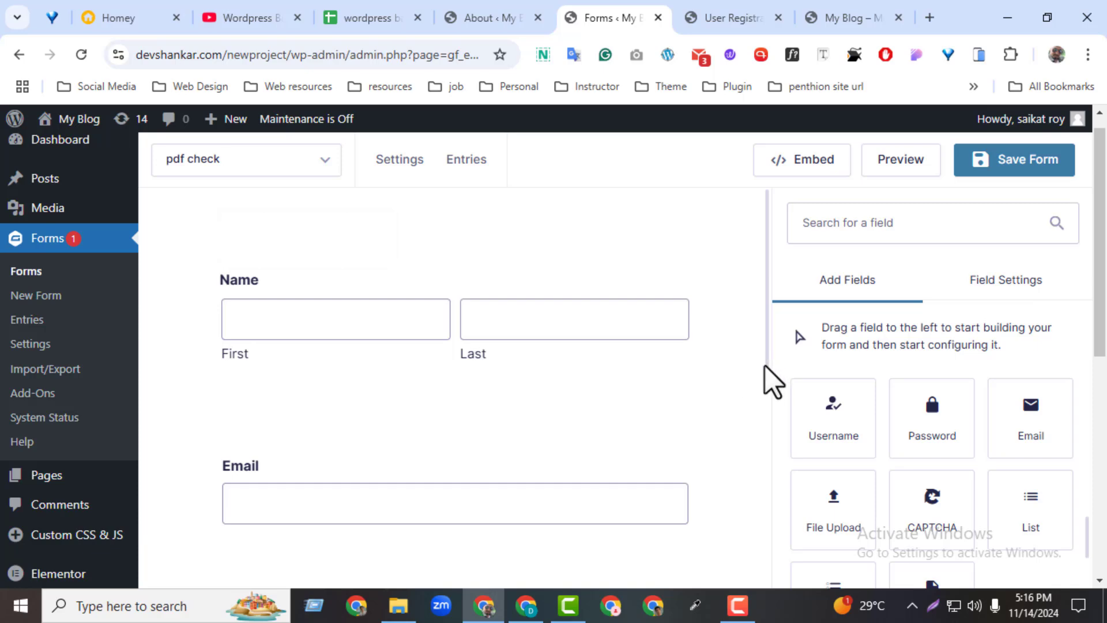
Limit the File field's allowed extensions to jpg, gif, png and pdf, and save the form.
left_click_drag(766, 367, 755, 460)
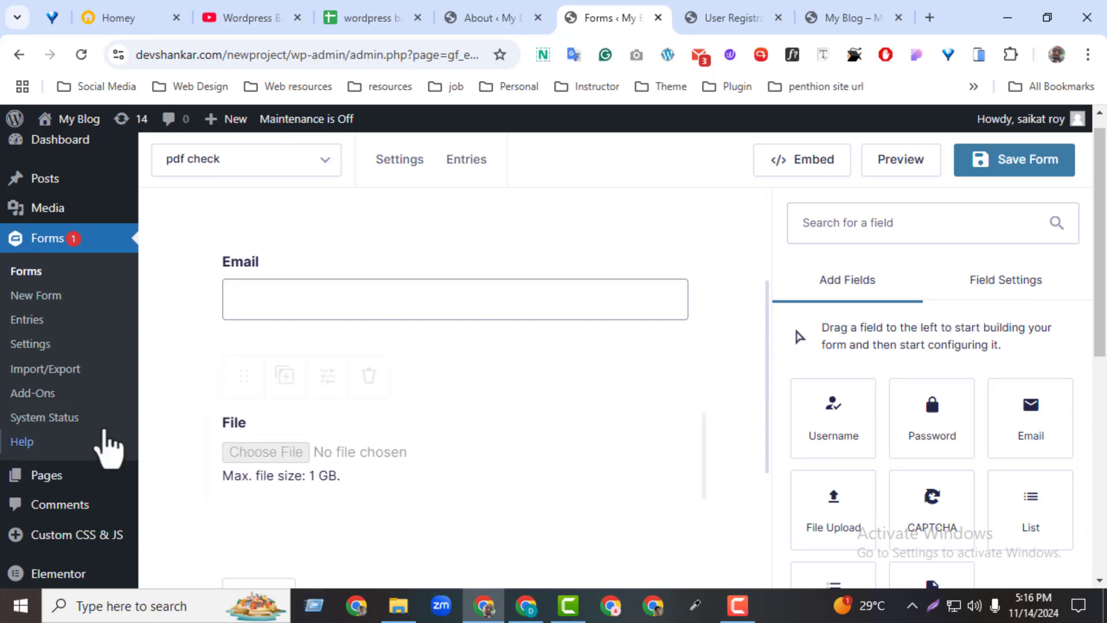
left_click(327, 378)
mouse_move(864, 504)
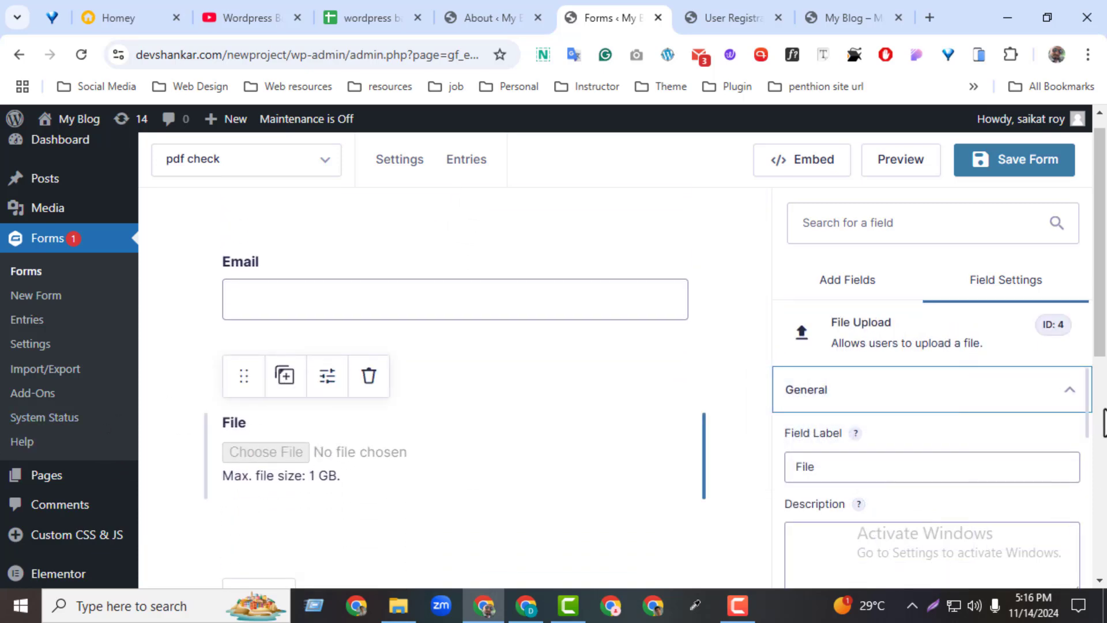
left_click_drag(1083, 432, 1095, 511)
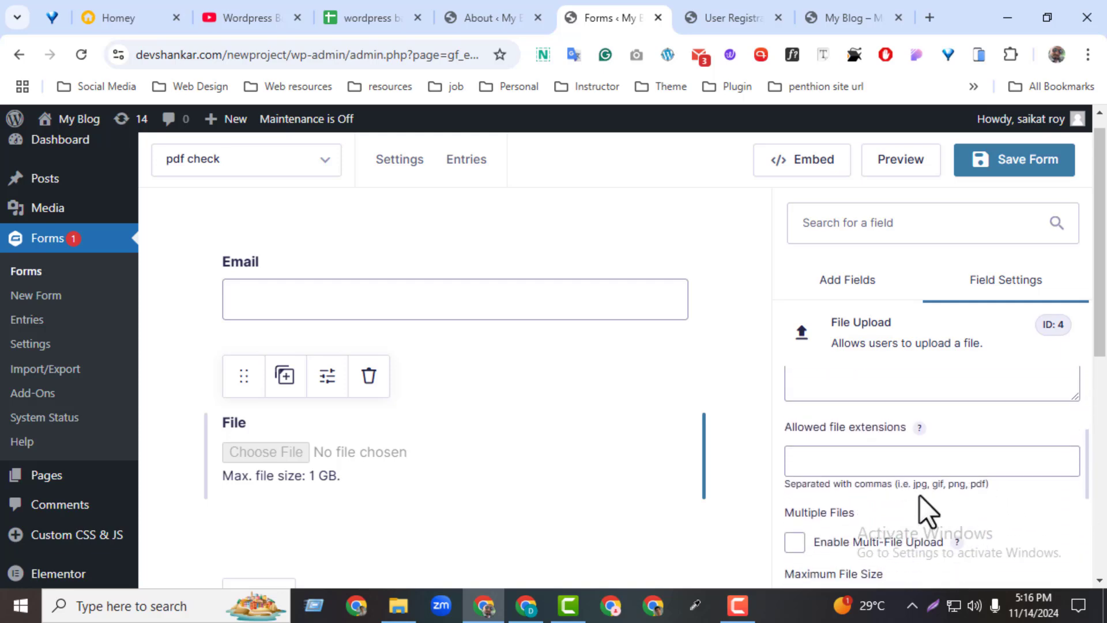
left_click_drag(903, 479, 990, 485)
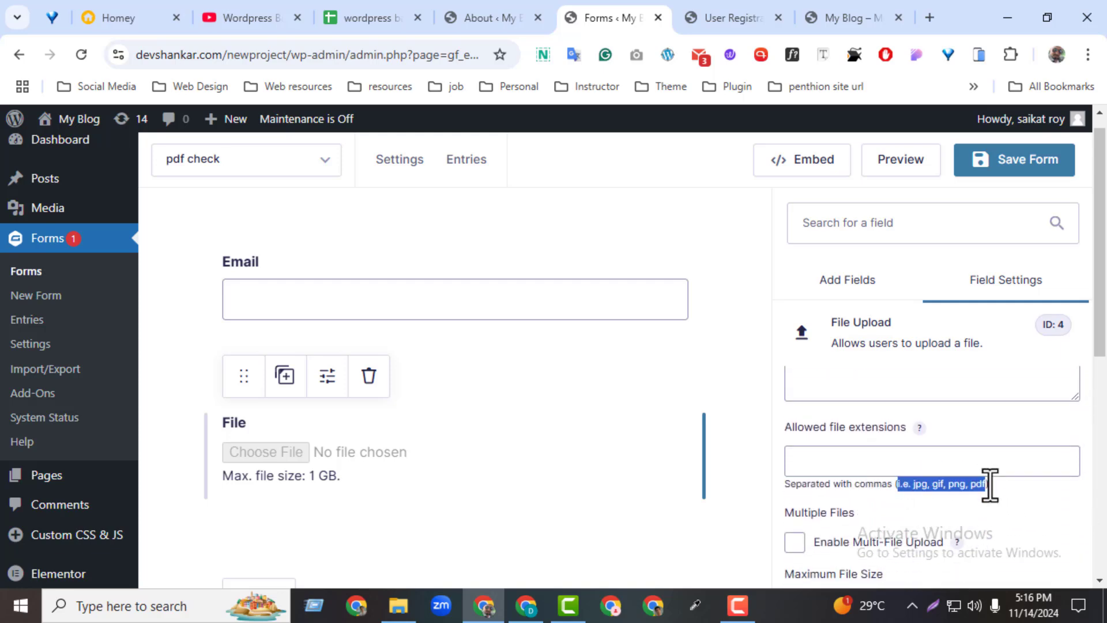
left_click(864, 465)
left_click(1057, 168)
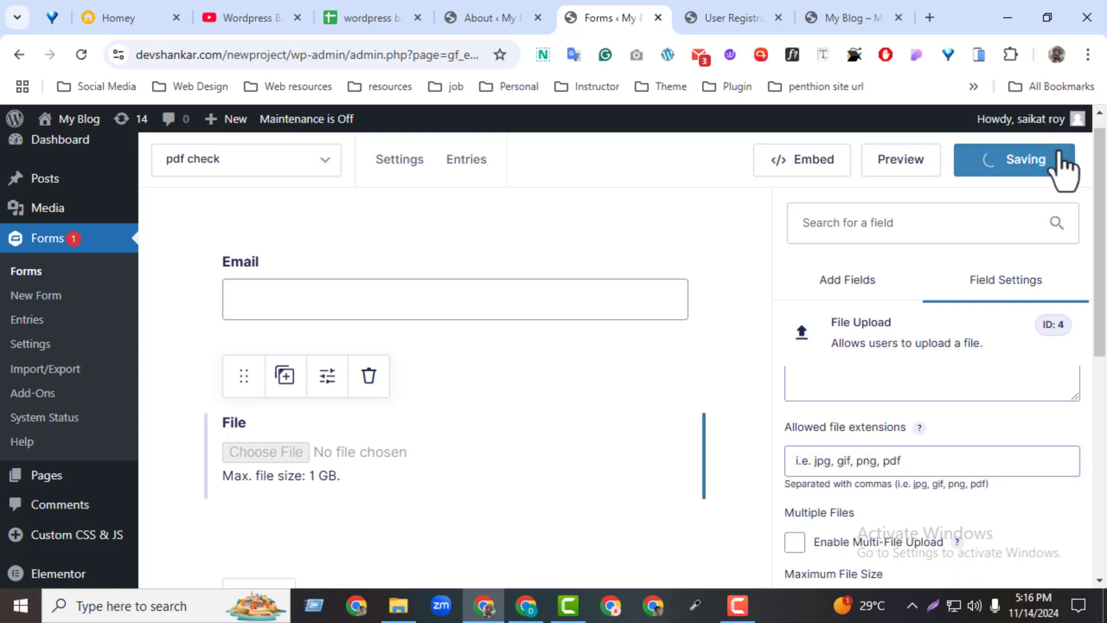
left_click(923, 169)
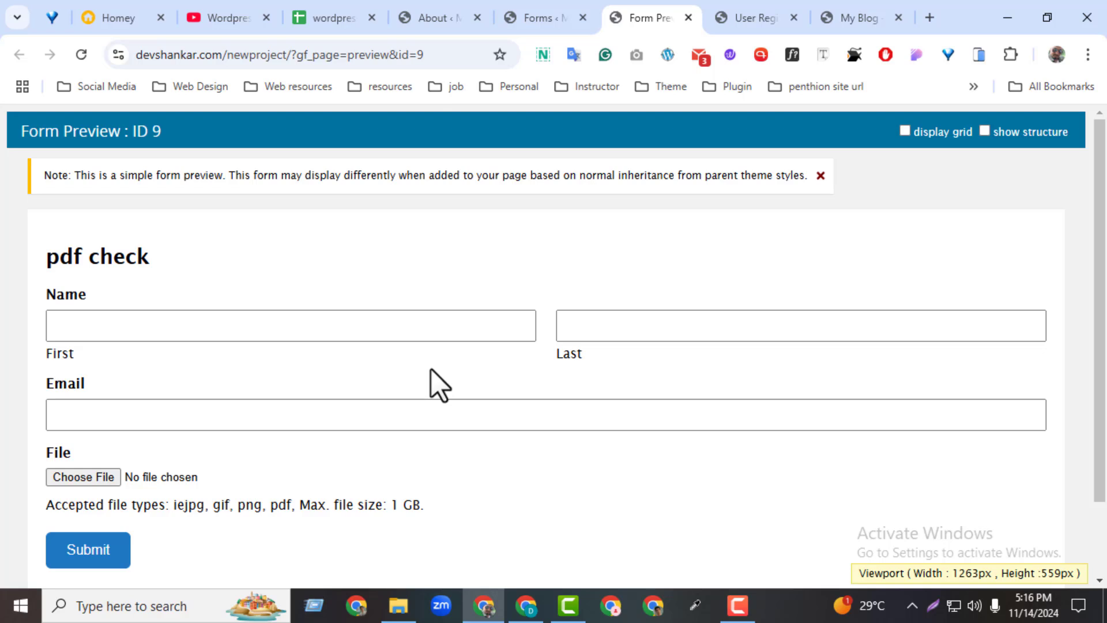
Leave the preview for the pdf check form editor and scroll through the File Upload settings.
left_click(519, 16)
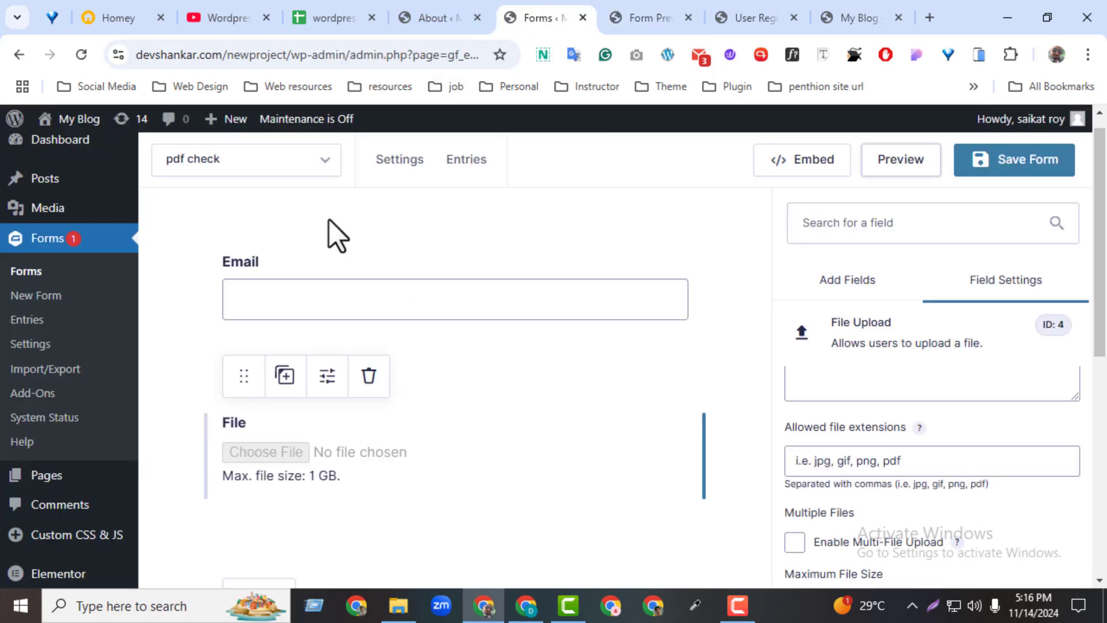
left_click_drag(1098, 282, 1089, 233)
left_click_drag(1101, 300, 1098, 482)
Search Add New Plugin for Gravity PDF, install it, and return to the form editor.
mouse_move(28, 489)
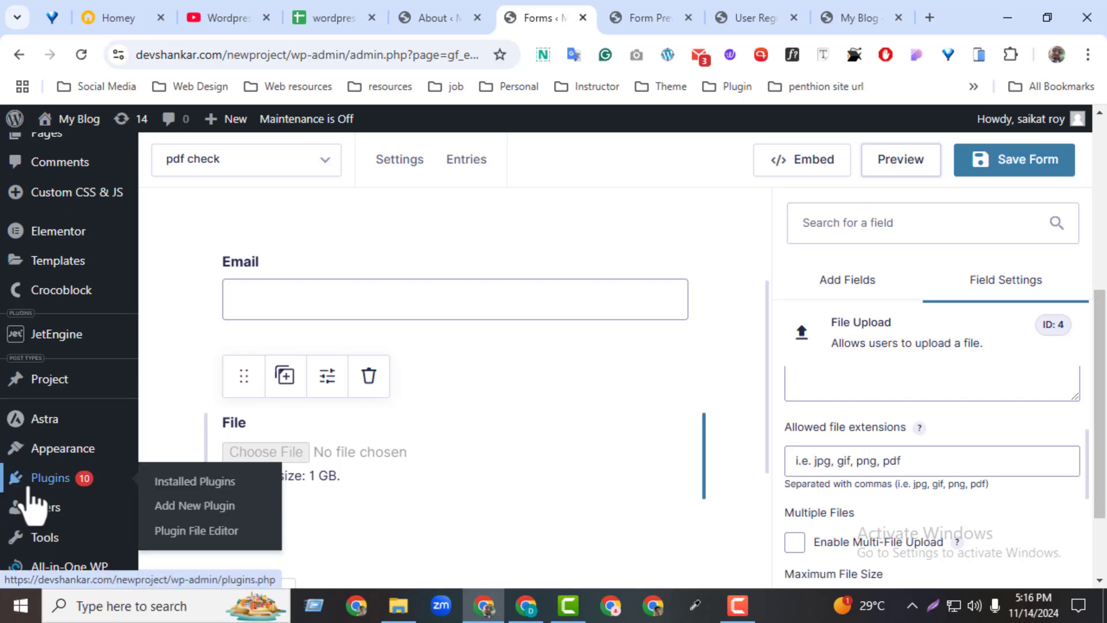
middle_click(196, 505)
left_click_drag(657, 22, 591, 24)
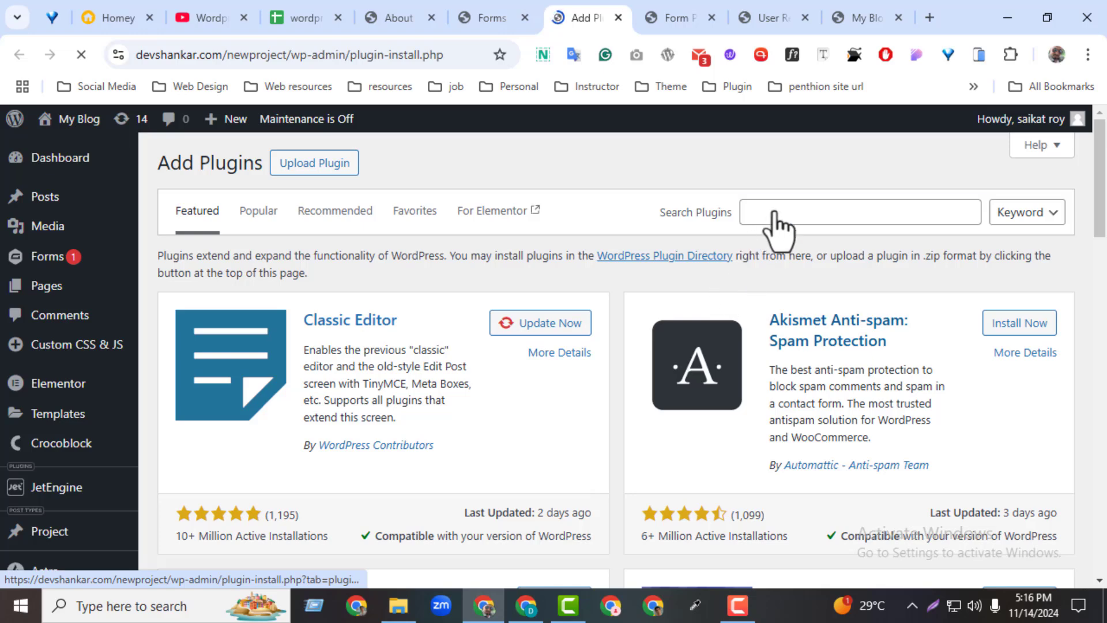
left_click(778, 219)
type("gravity pdf")
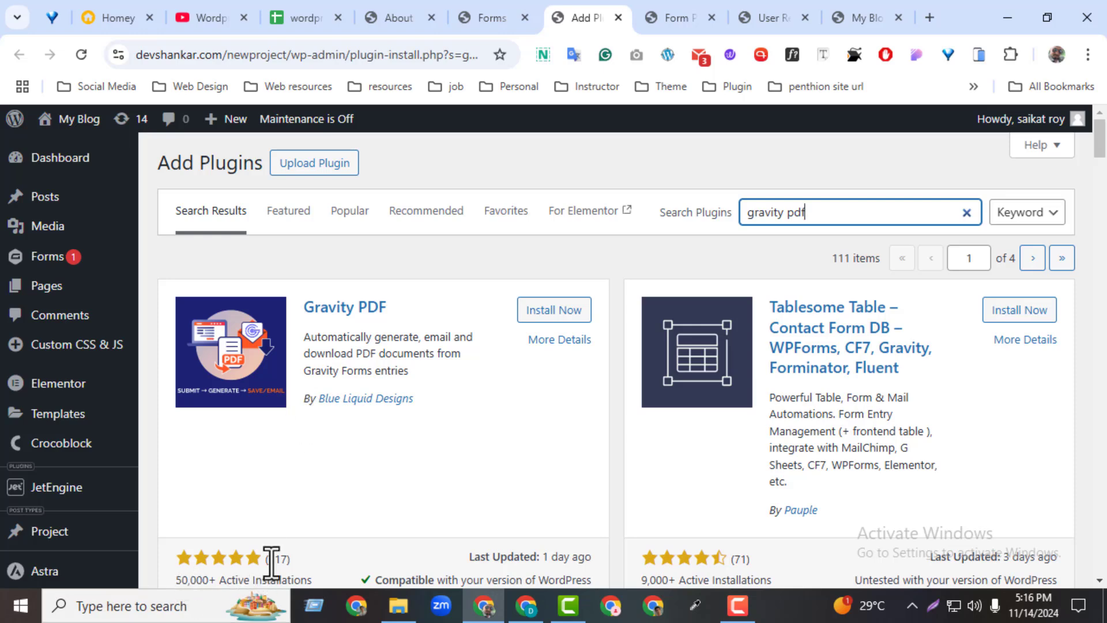
left_click_drag(468, 555, 603, 561)
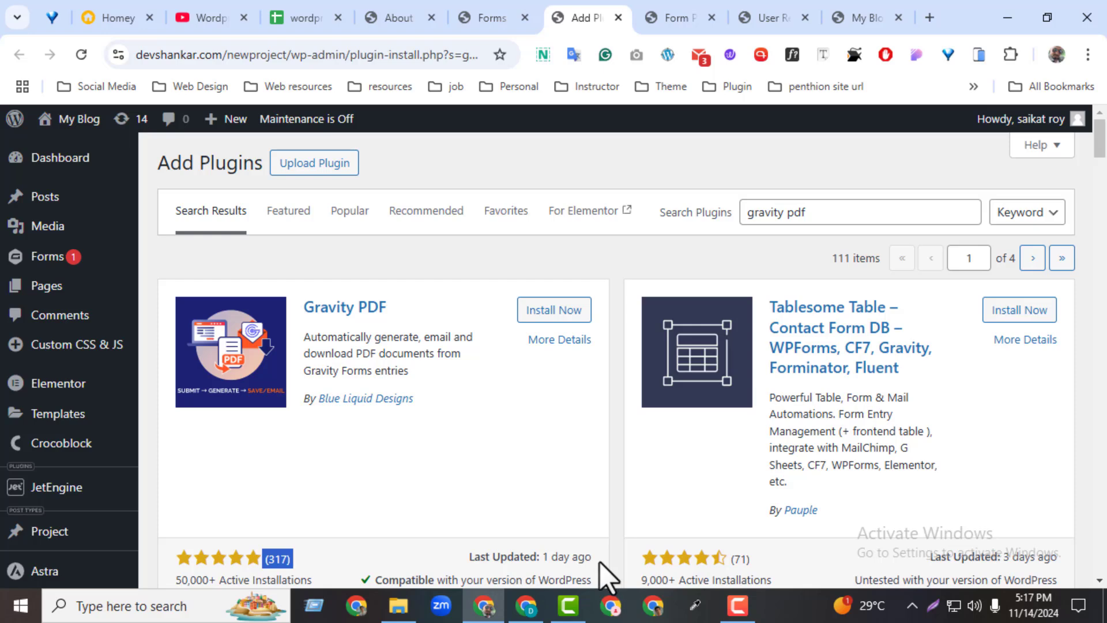
left_click(546, 310)
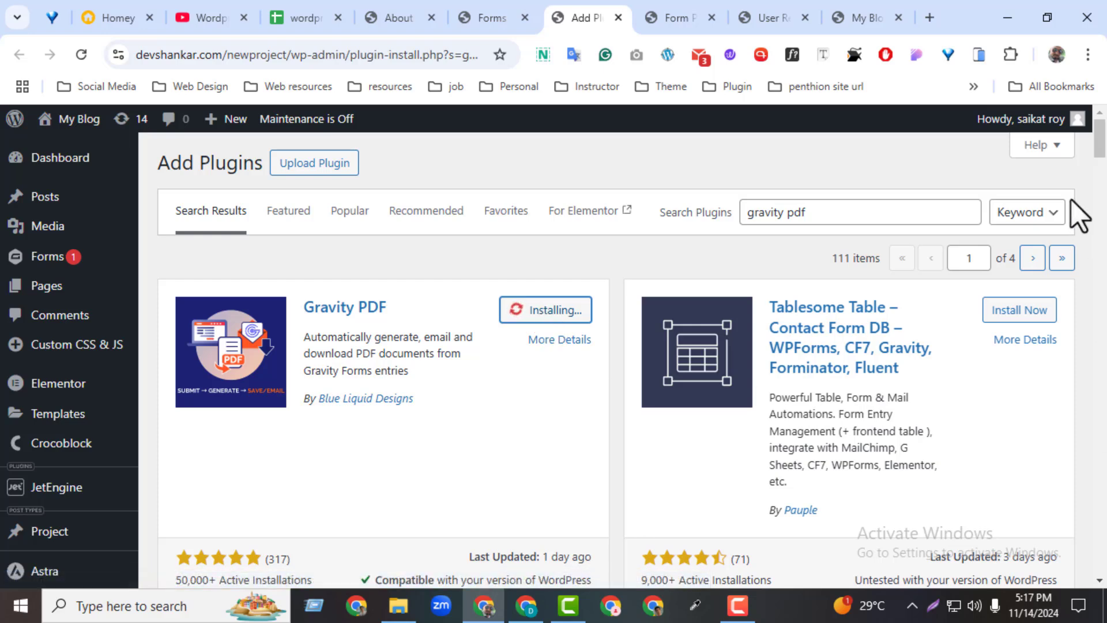
left_click_drag(1103, 155, 1103, 160)
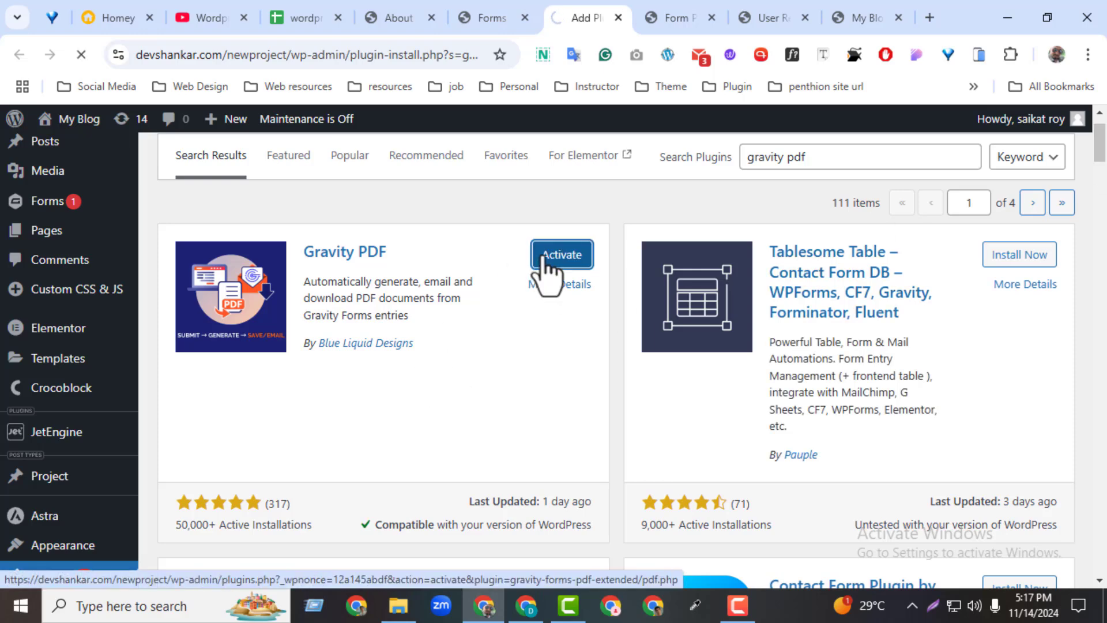
left_click(492, 18)
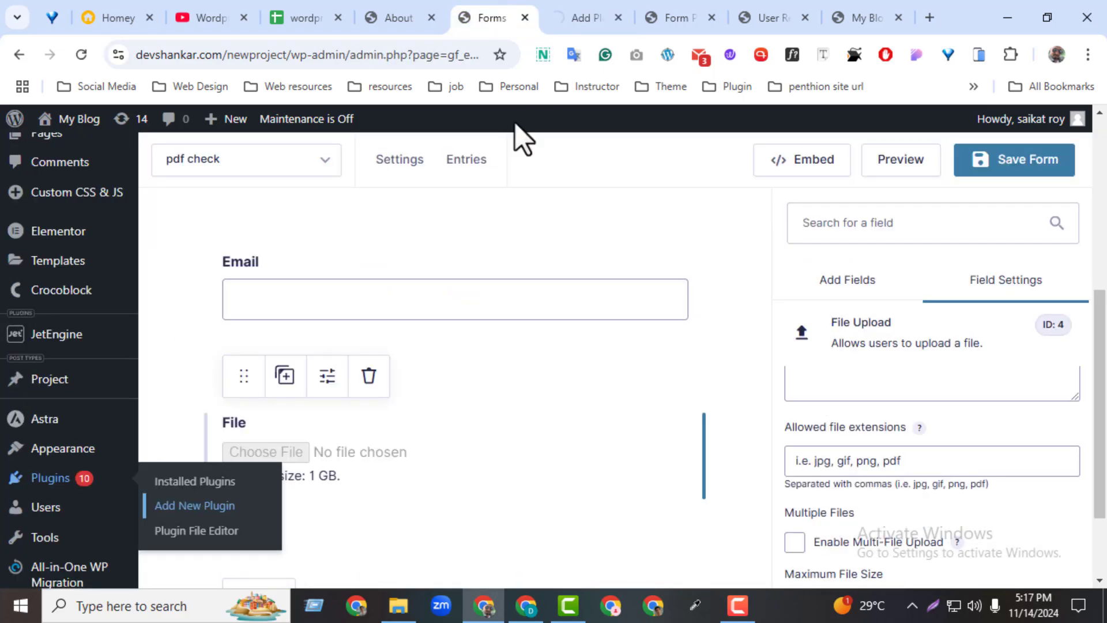
Save the pdf check form again and open its Settings > PDF page.
mouse_move(424, 164)
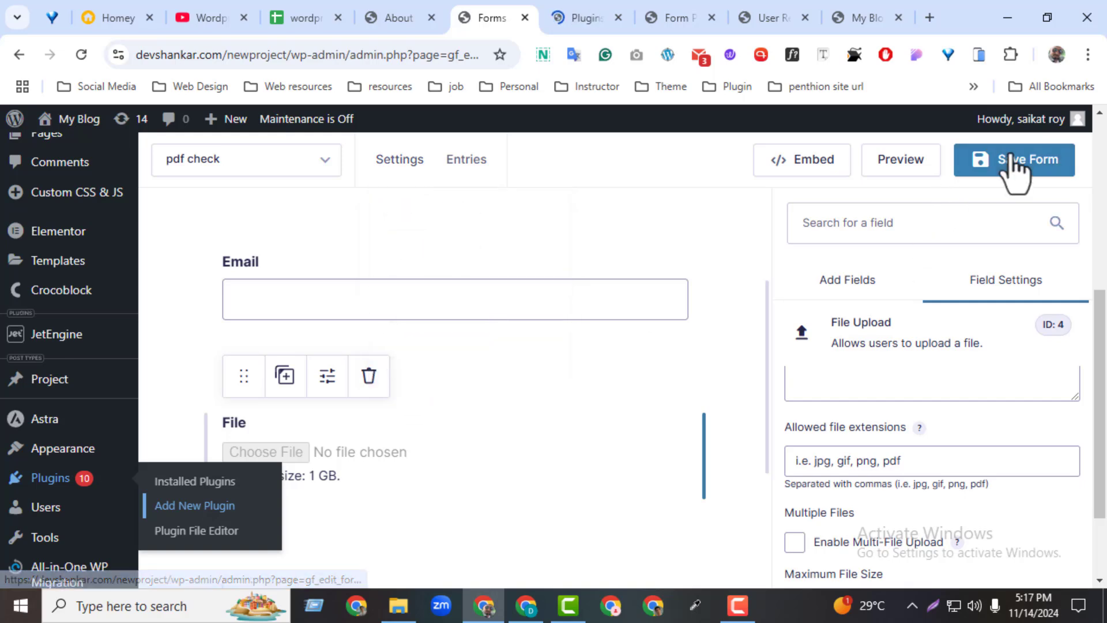
left_click(996, 168)
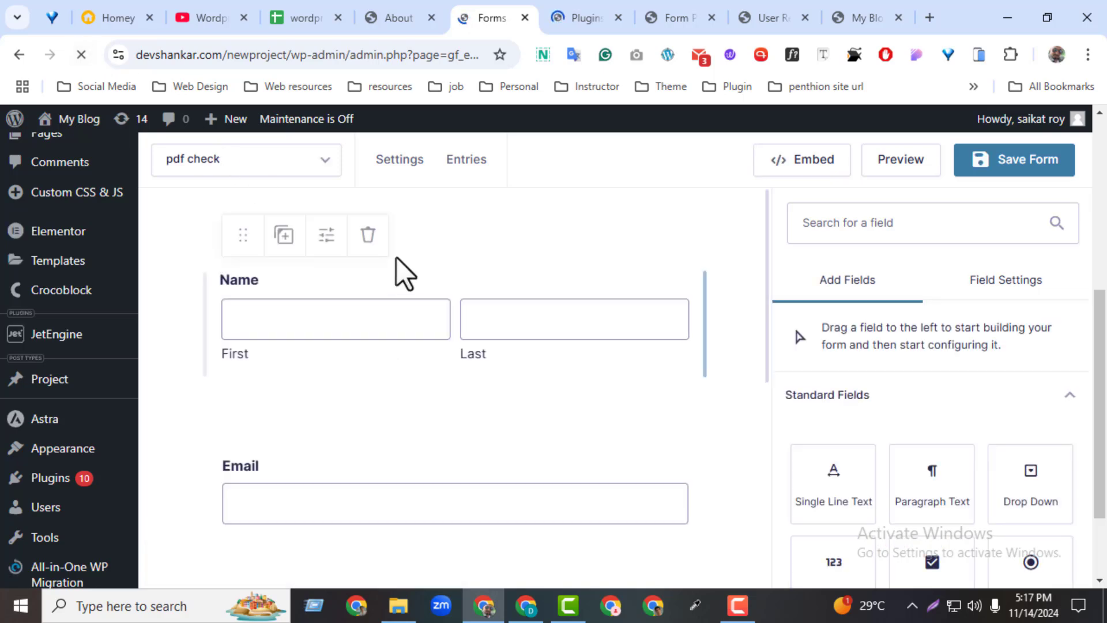
mouse_move(408, 176)
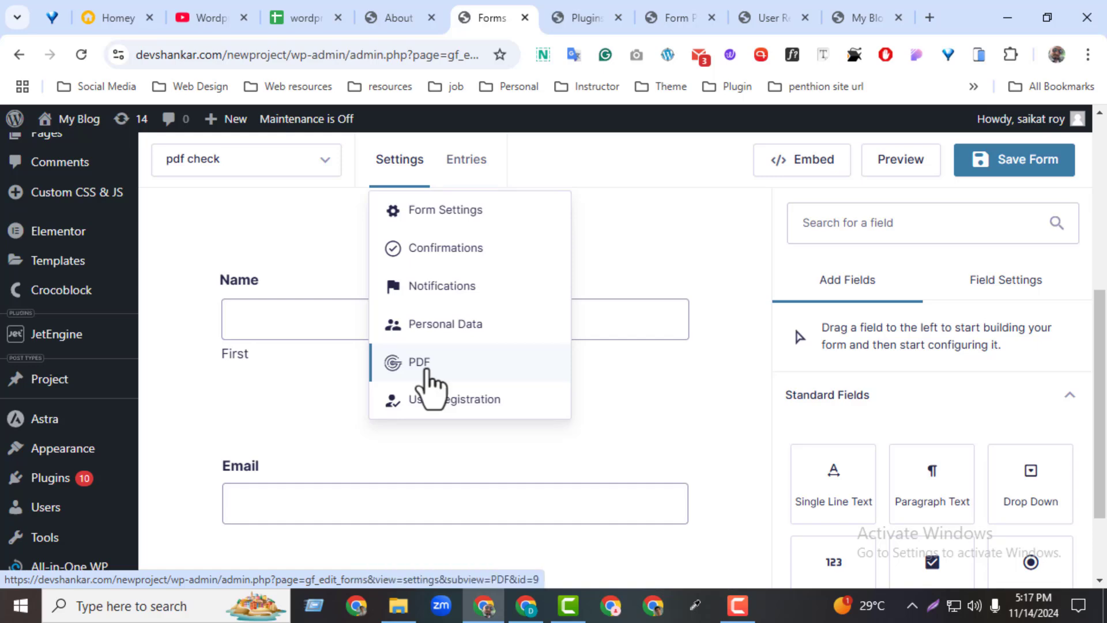
left_click(280, 161)
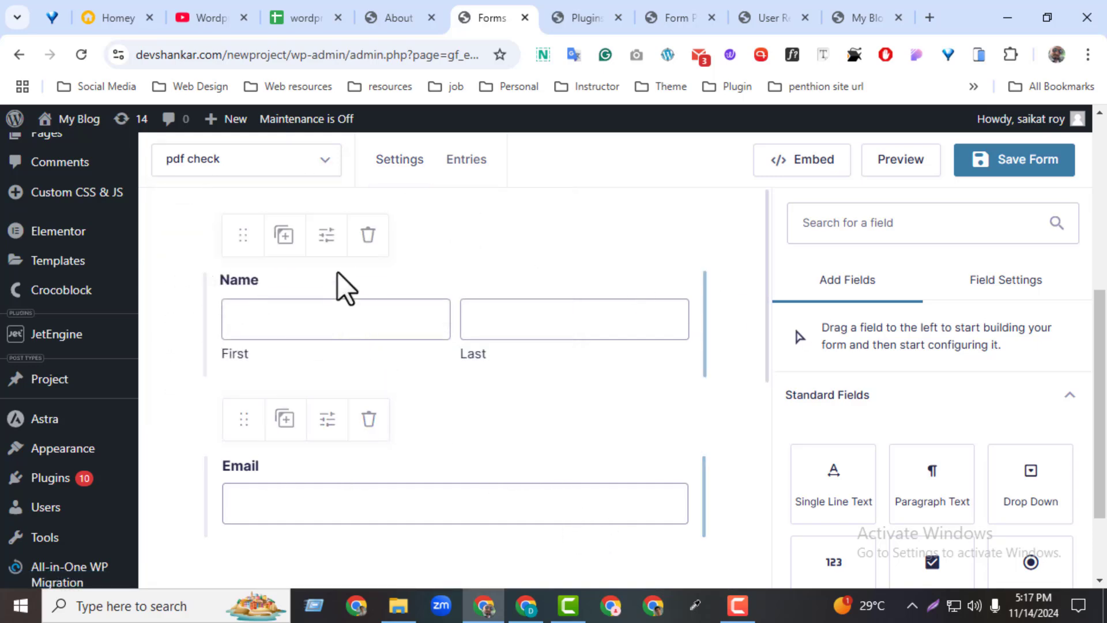
mouse_move(381, 176)
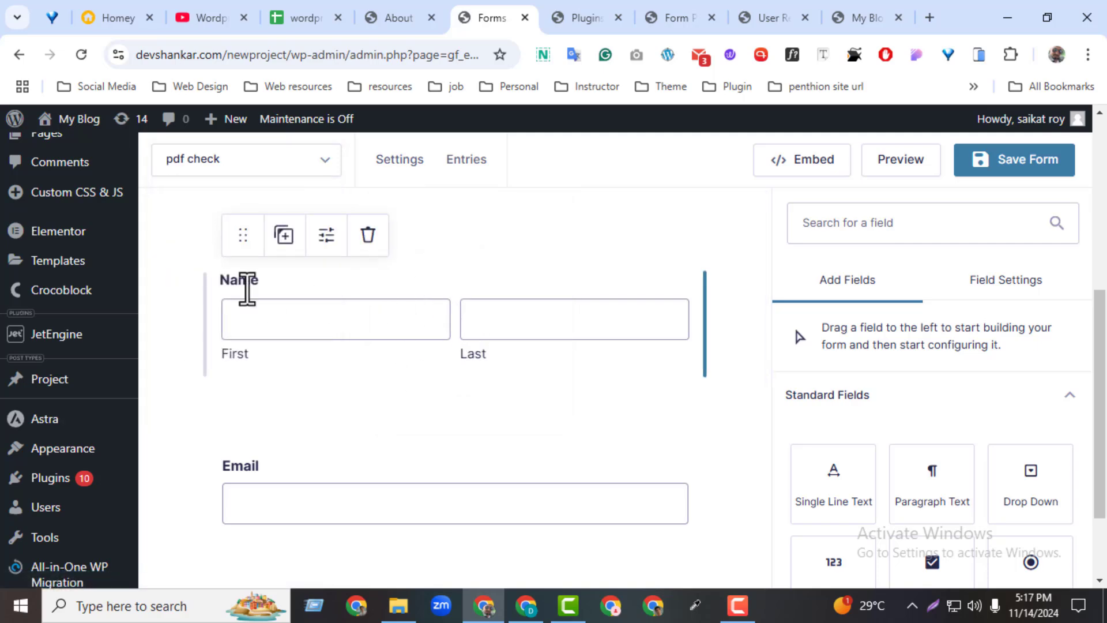
mouse_move(416, 170)
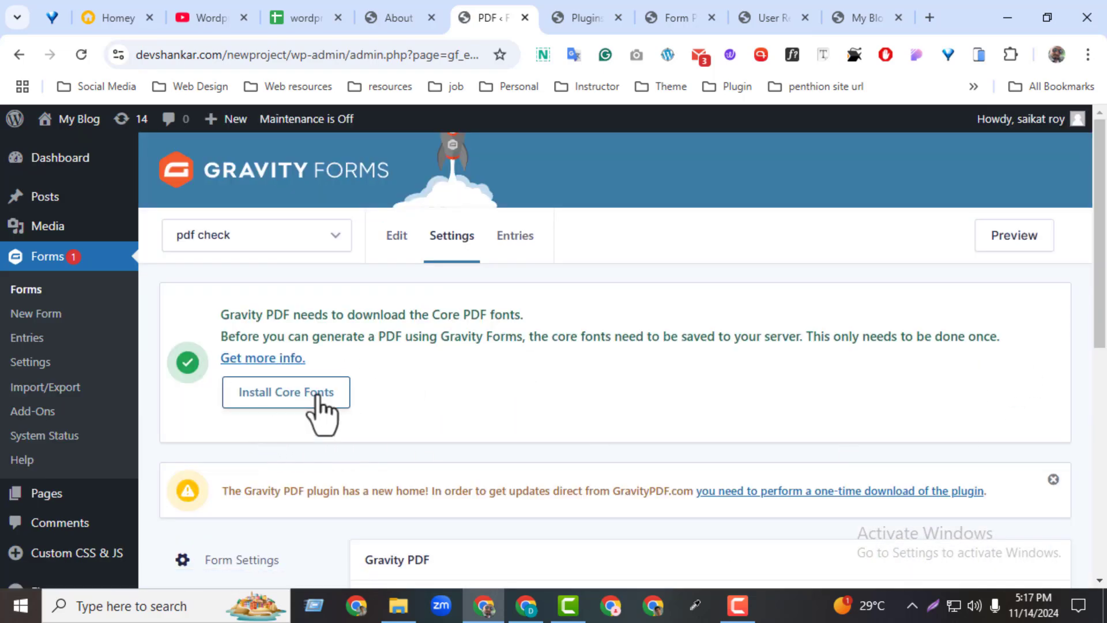
Capture a screenshot of the core fonts notice, then discard it.
left_click(933, 605)
left_click_drag(164, 276, 1092, 456)
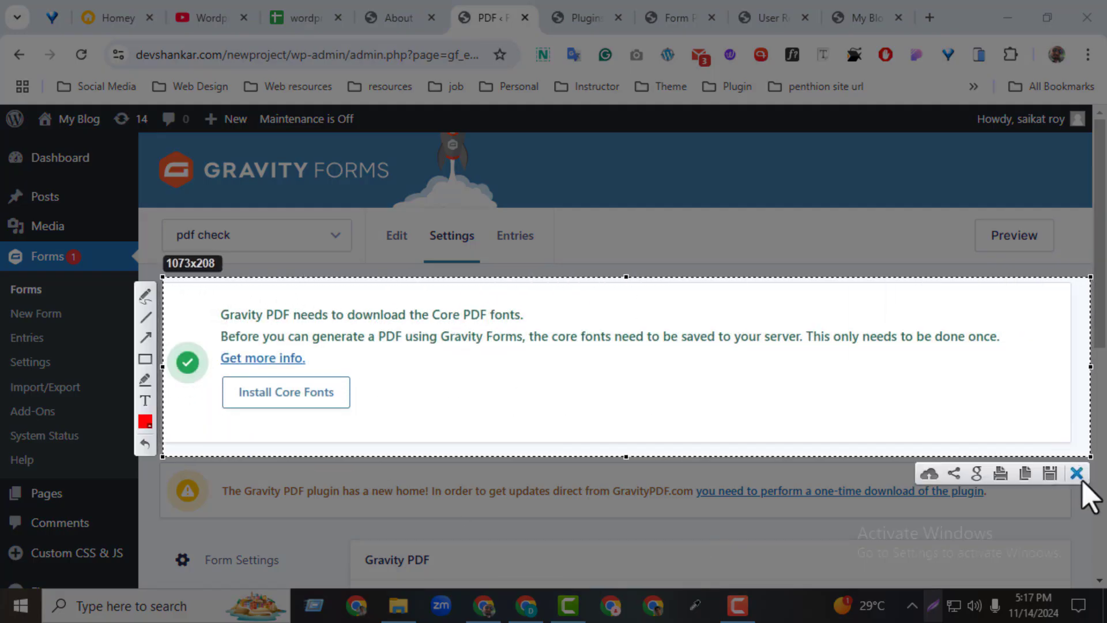
left_click(1078, 474)
Install all Gravity PDF core fonts and wait for the installation to finish.
left_click(317, 399)
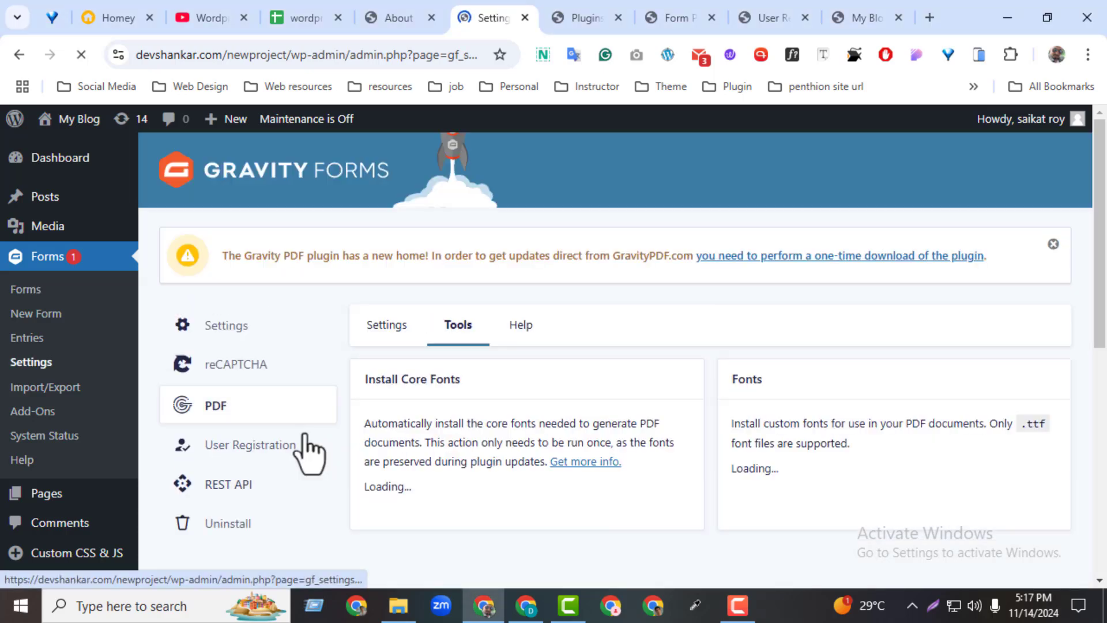
scroll(1099, 404, "down", 3)
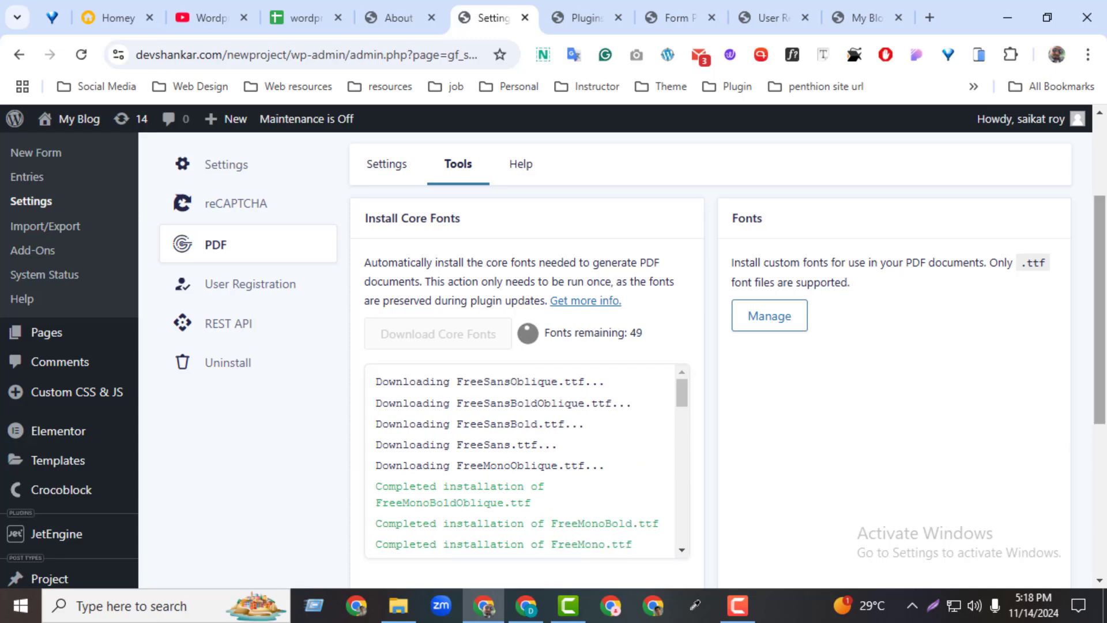
left_click_drag(1099, 330, 1099, 254)
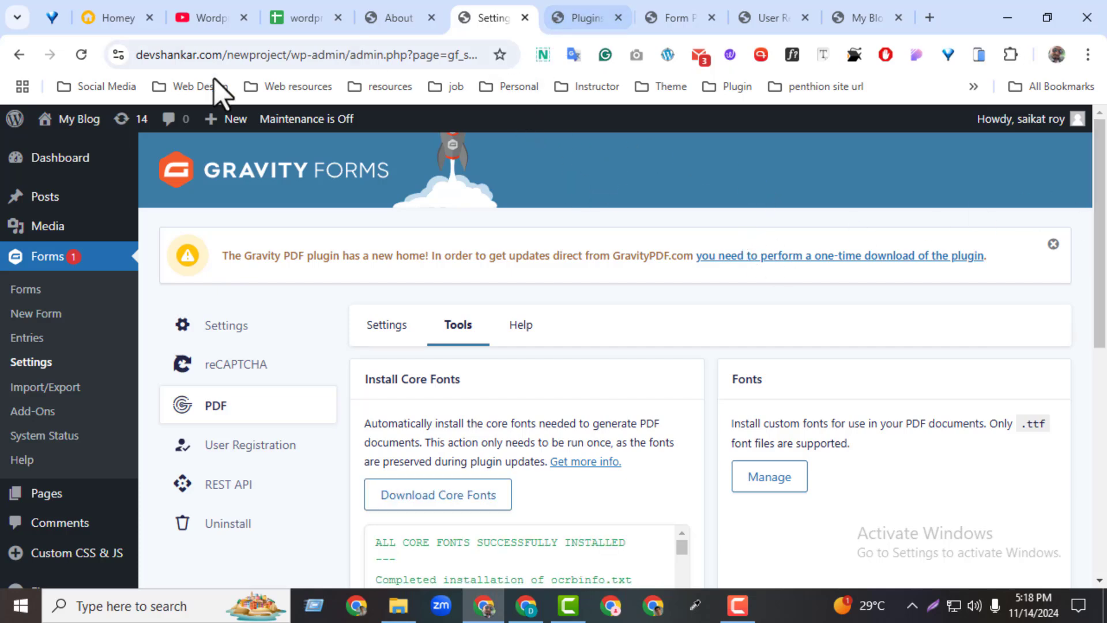
mouse_move(1099, 279)
left_mouse_down()
mouse_move(1098, 470)
mouse_move(1089, 271)
left_mouse_up()
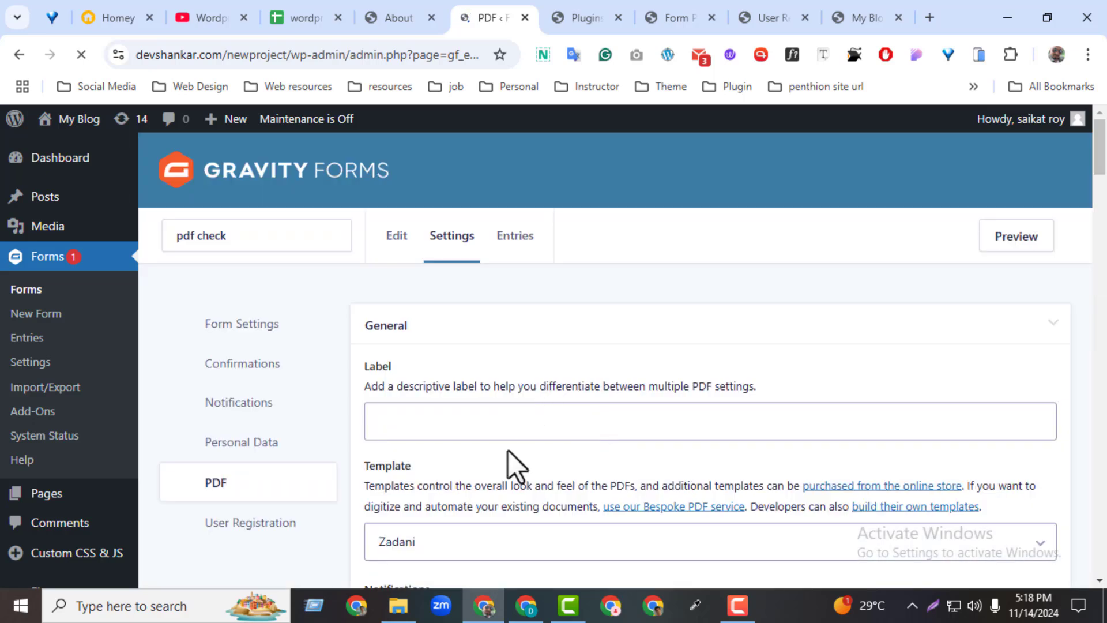
Label the PDF 'user submission', pick the Rubix template, and glance at the installed templates.
left_click(422, 477)
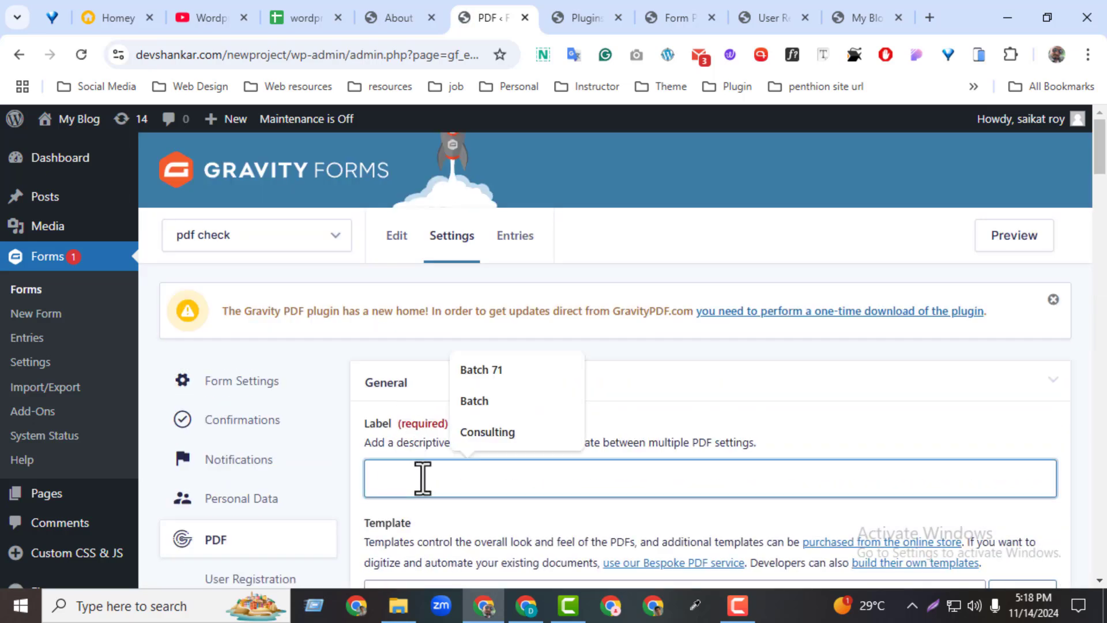
type("user submission")
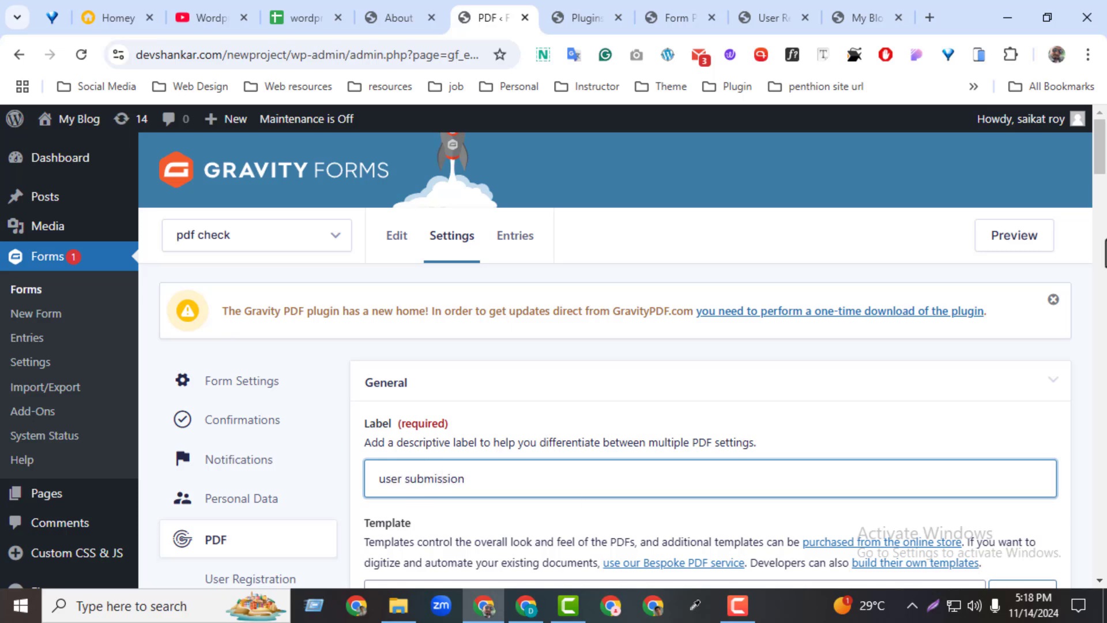
scroll(475, 336, "down", 4)
left_click(469, 357)
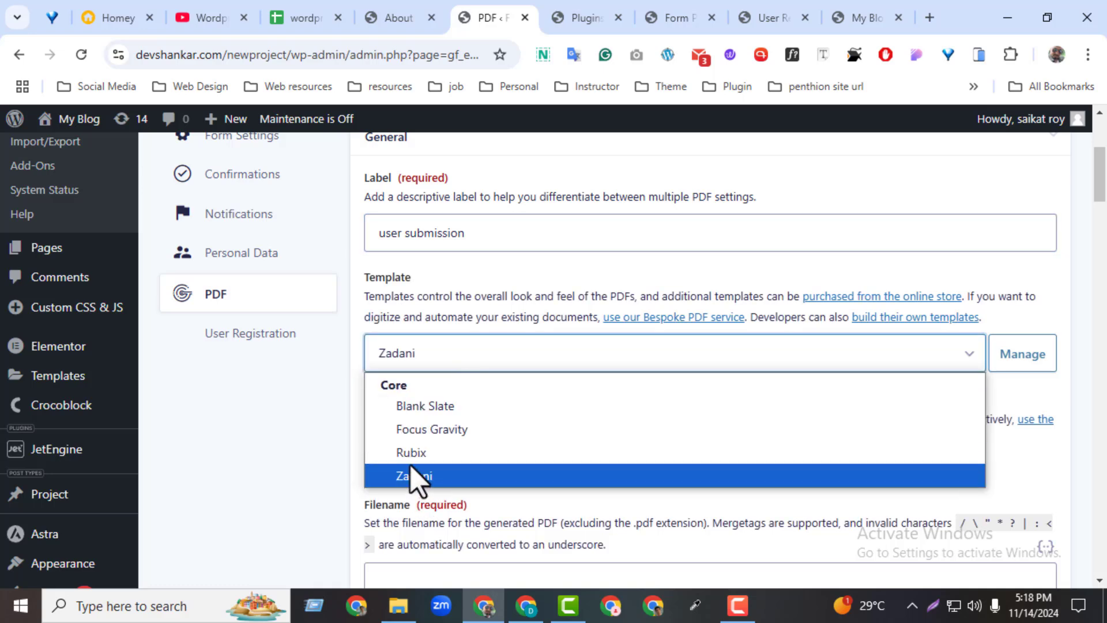
key("Up")
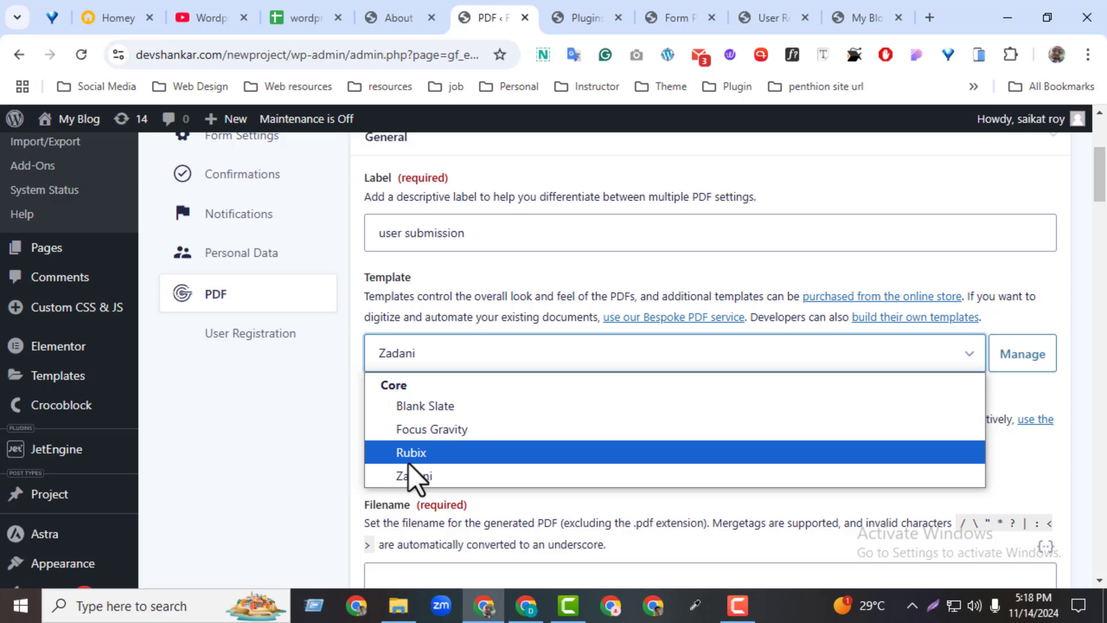
left_click(418, 453)
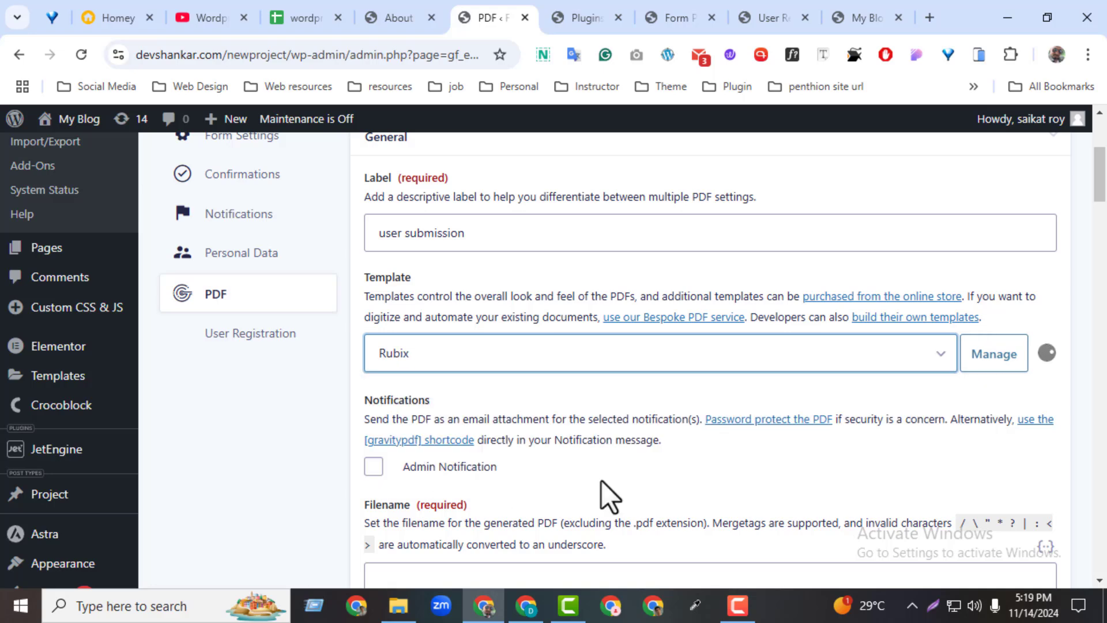
left_click(1019, 362)
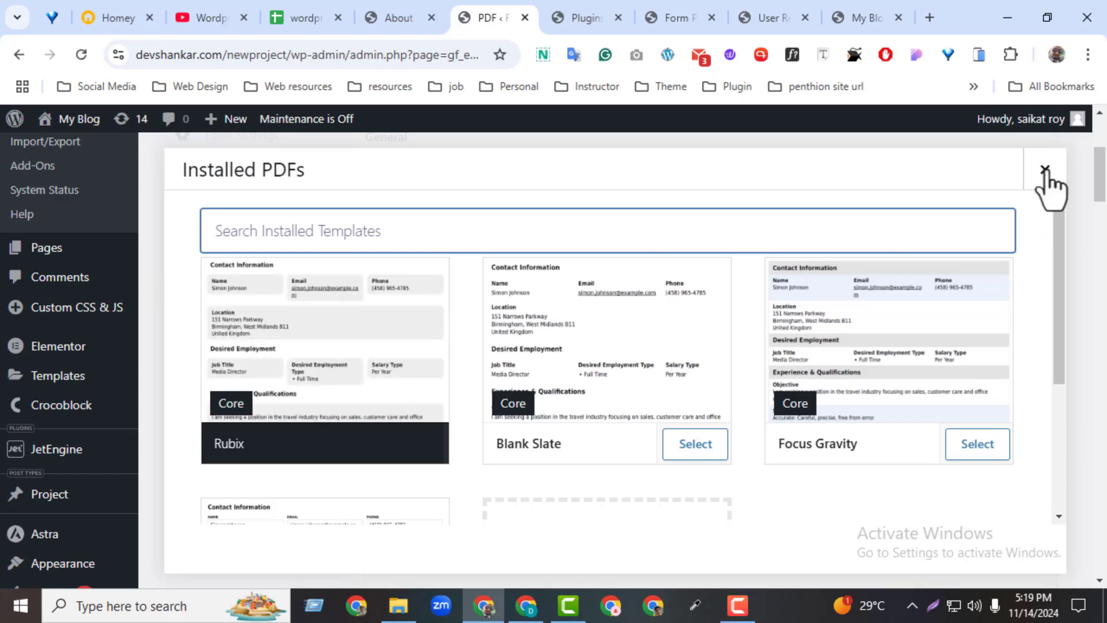
left_click(1045, 170)
Keep A4 paper, Portrait orientation and the default font, and select font size 10.
left_click_drag(1102, 196, 1097, 257)
left_click(408, 370)
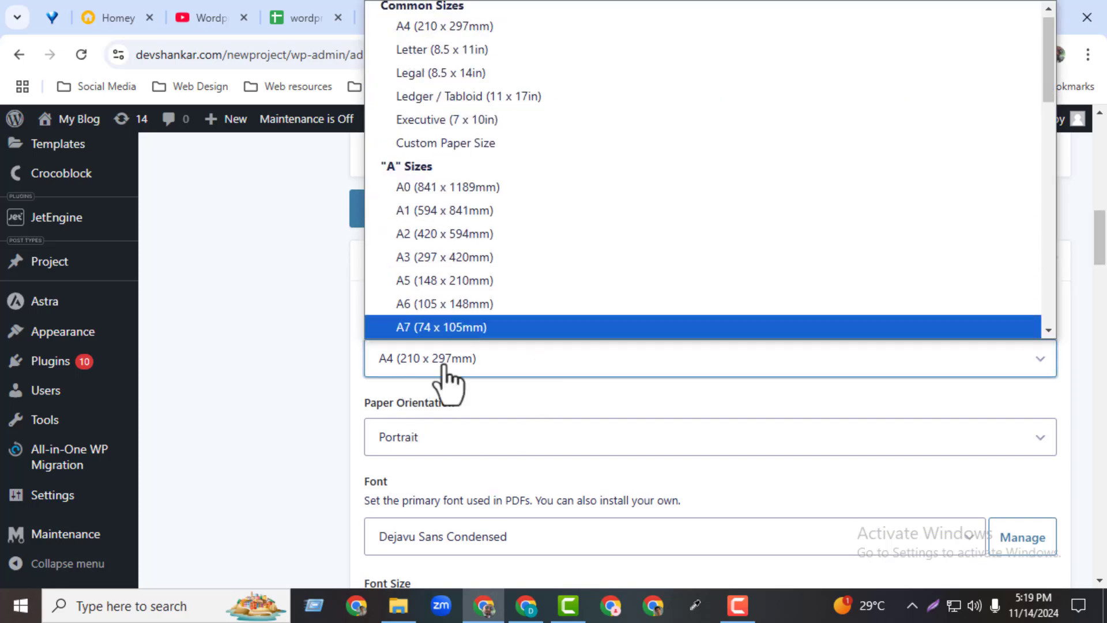
left_click(219, 338)
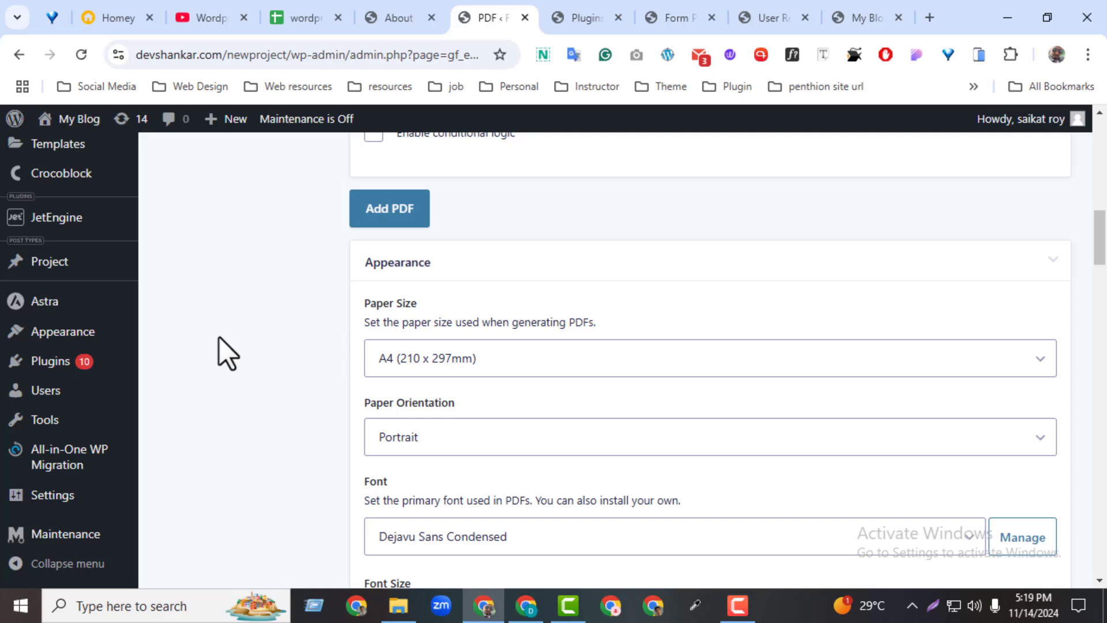
left_click(420, 441)
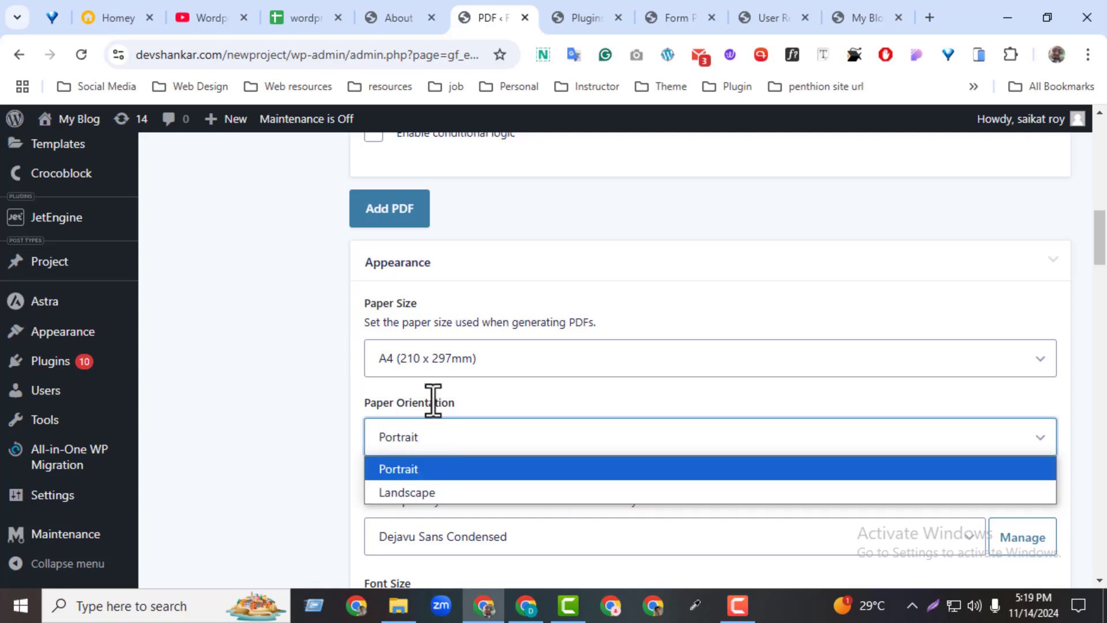
left_click(409, 471)
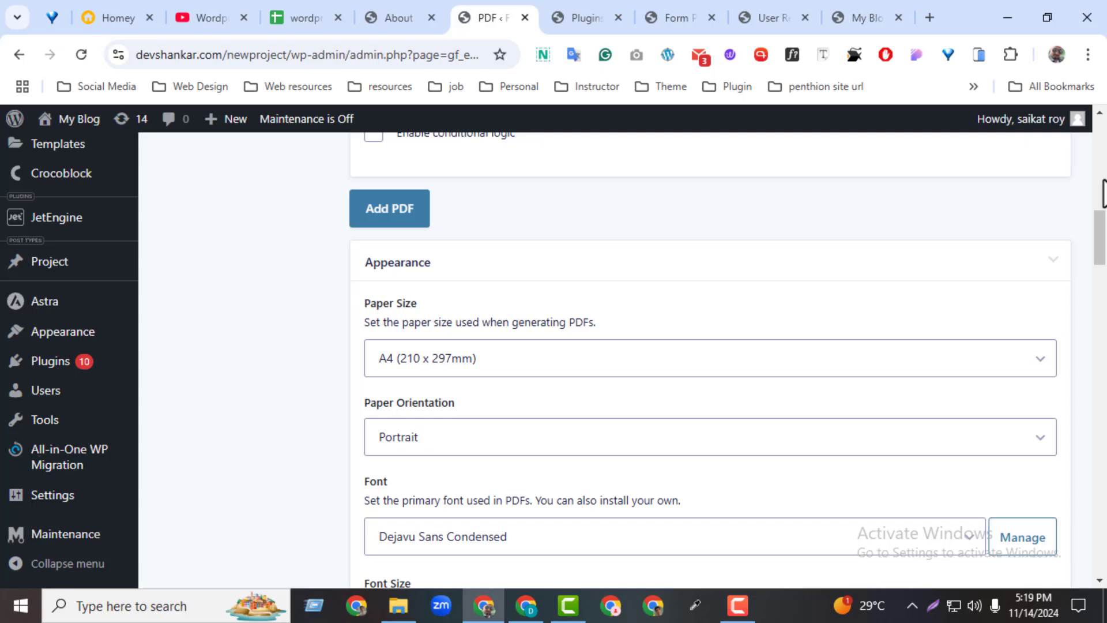
left_click_drag(1100, 238, 1100, 262)
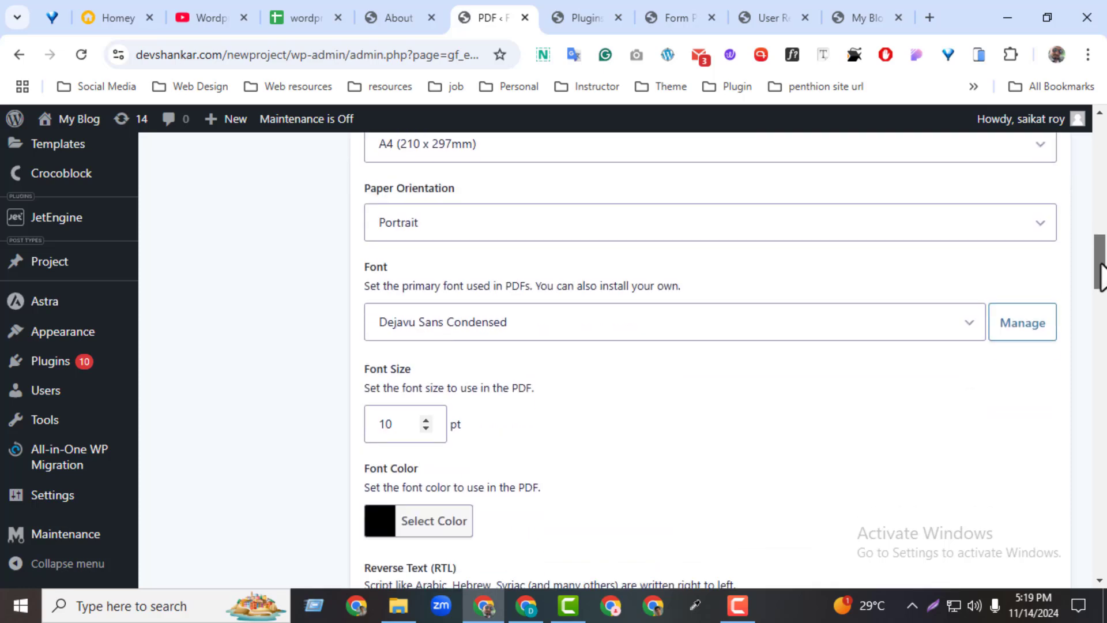
left_click(569, 336)
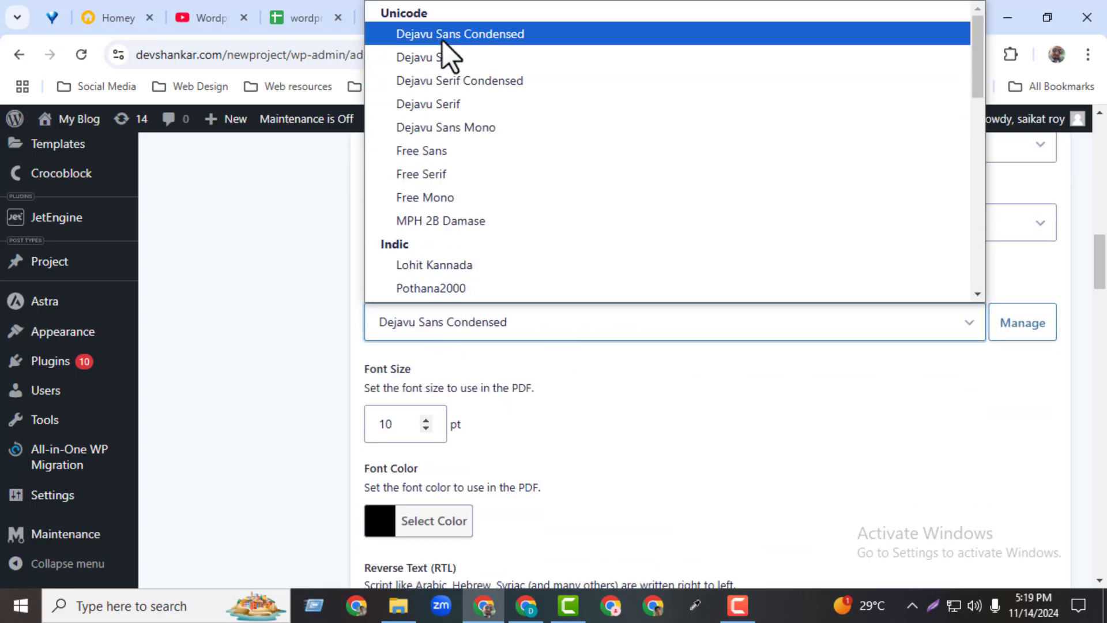
left_click(398, 415)
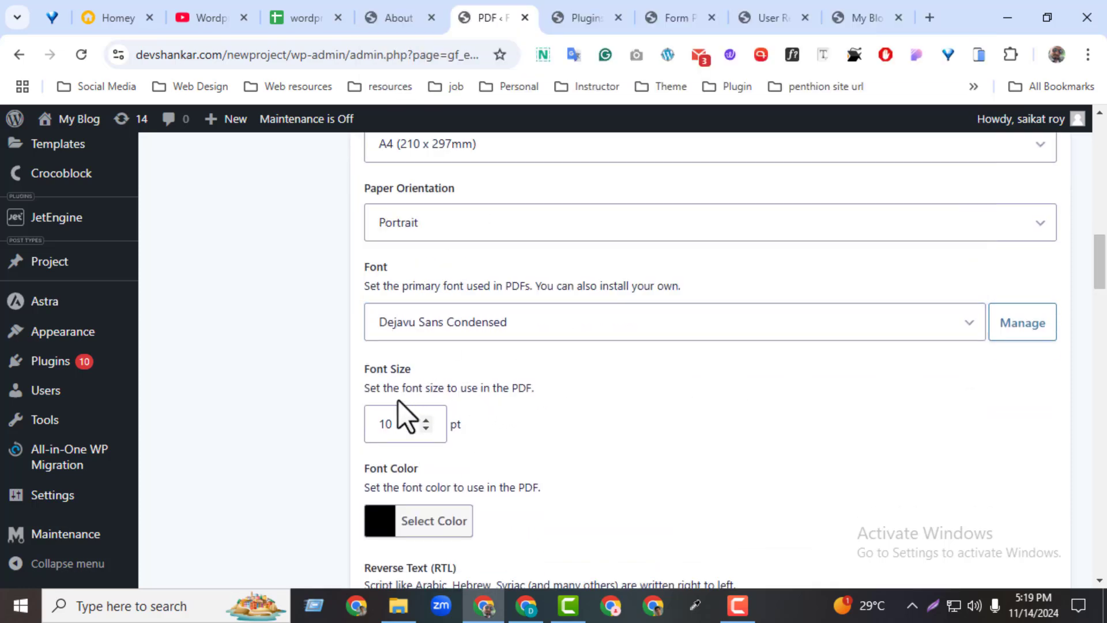
double_click(395, 427)
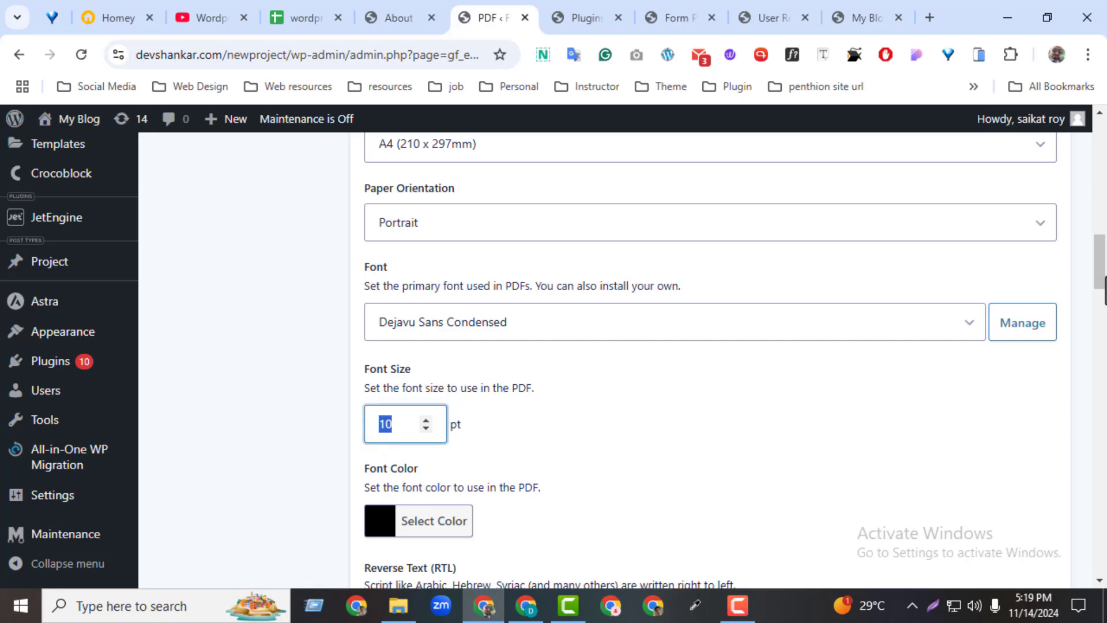
left_click_drag(1105, 277, 1100, 473)
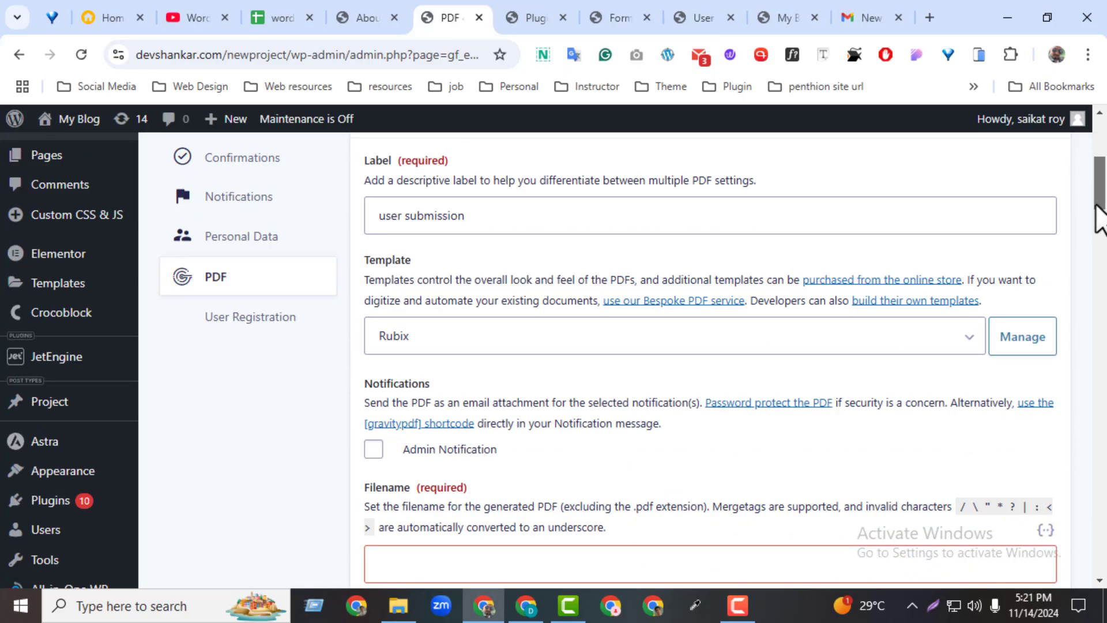
Replace the Batch 71 filename with 'user submission' and attach the PDF to Admin Notification.
left_click_drag(1101, 217, 1097, 228)
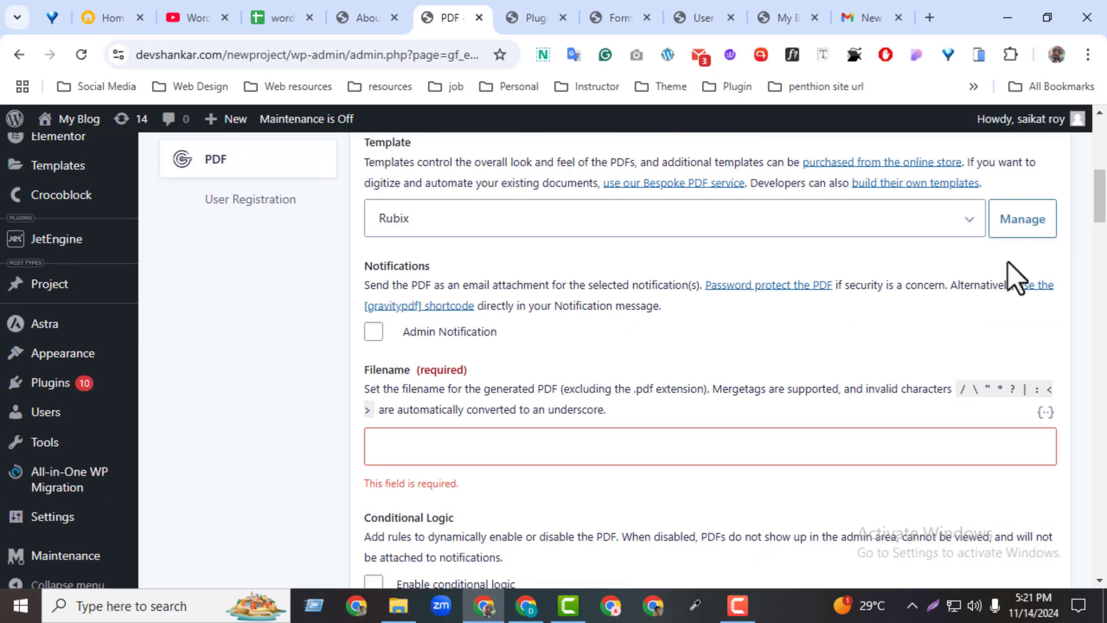
left_click(744, 449)
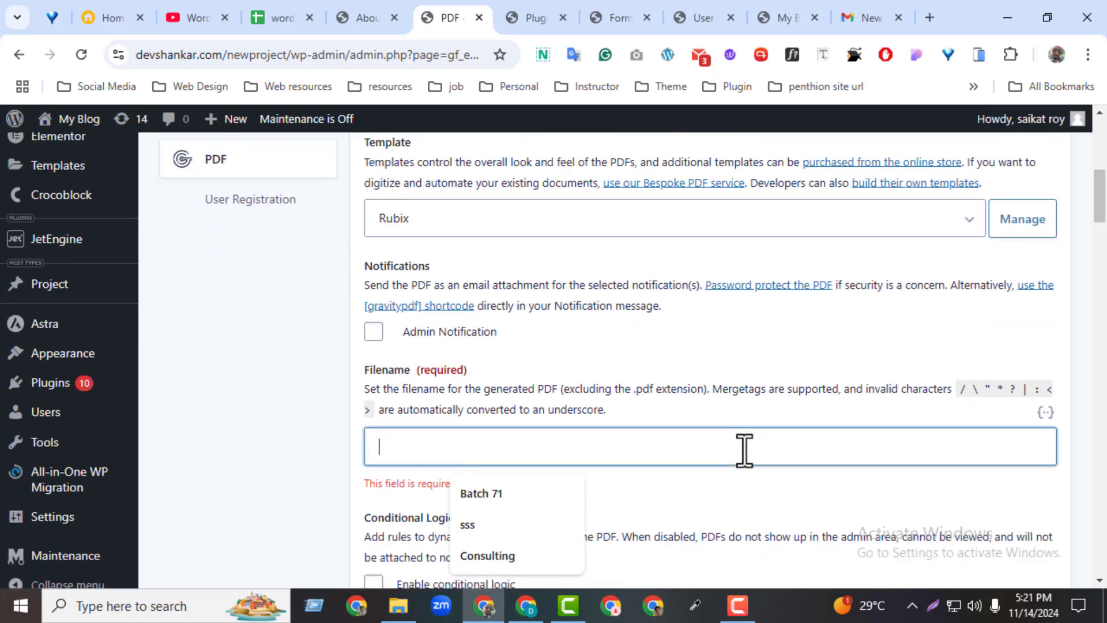
left_click(497, 493)
left_click(516, 486)
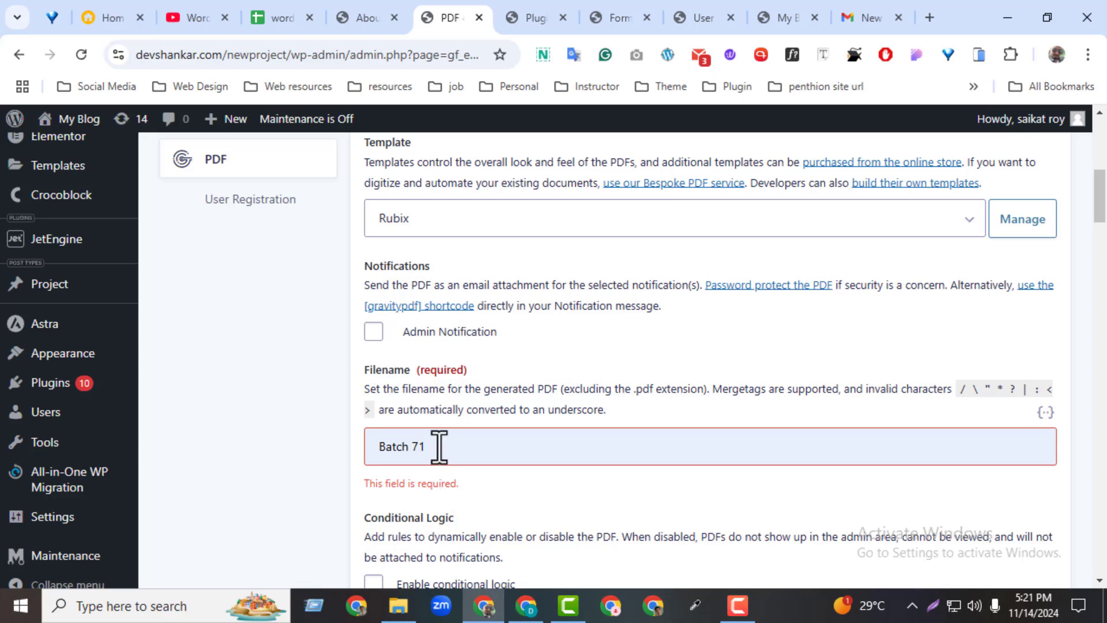
left_click_drag(439, 447, 264, 424)
key("BackSpace")
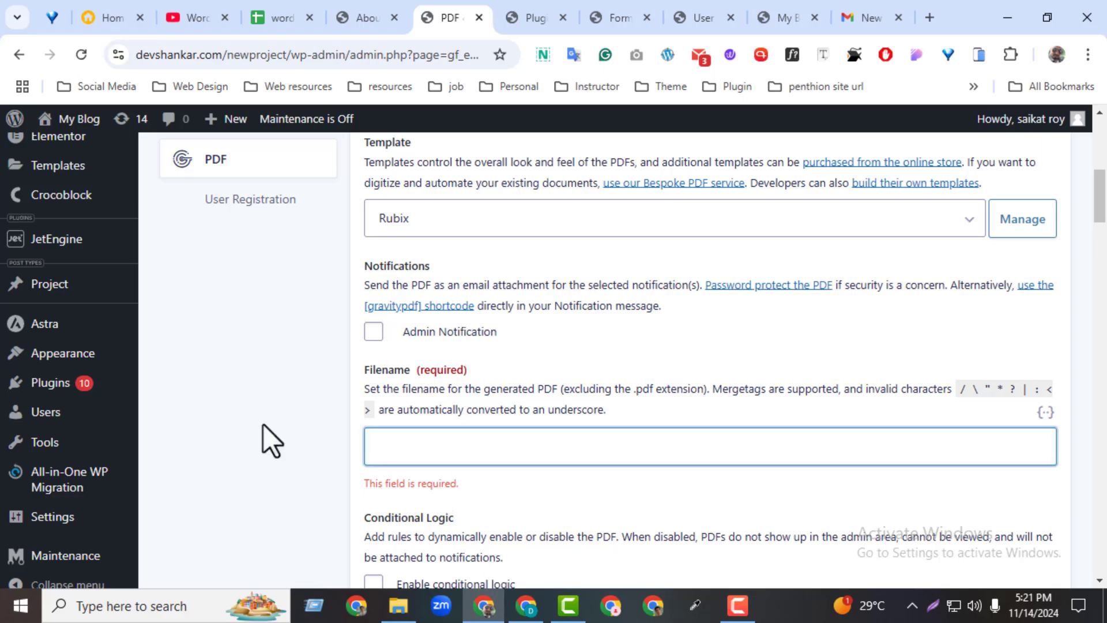
type("user submission")
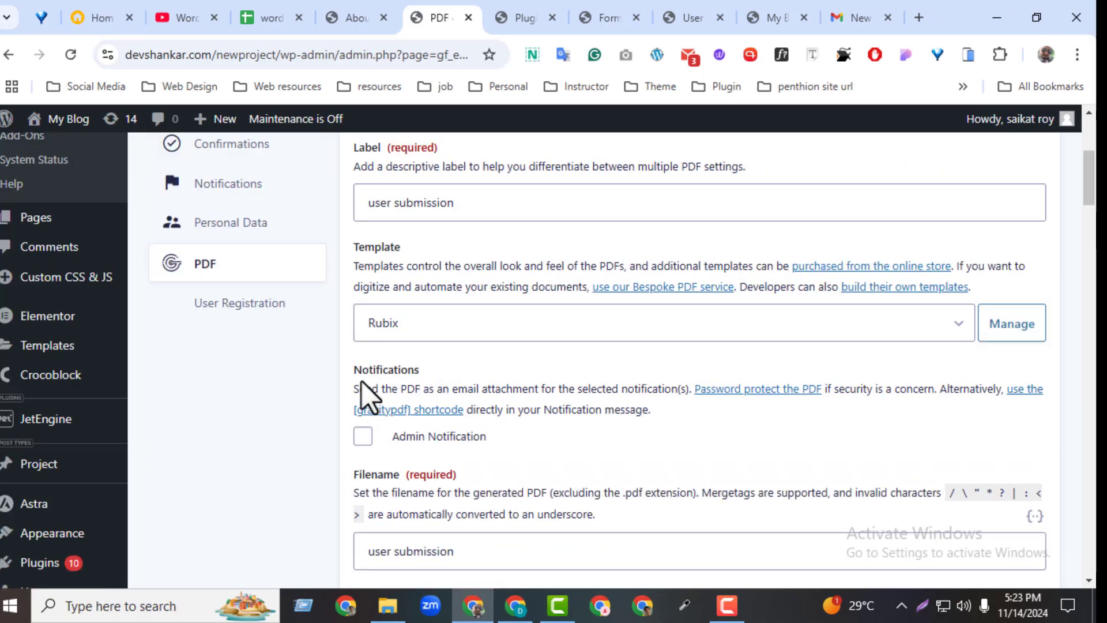
left_click(365, 439)
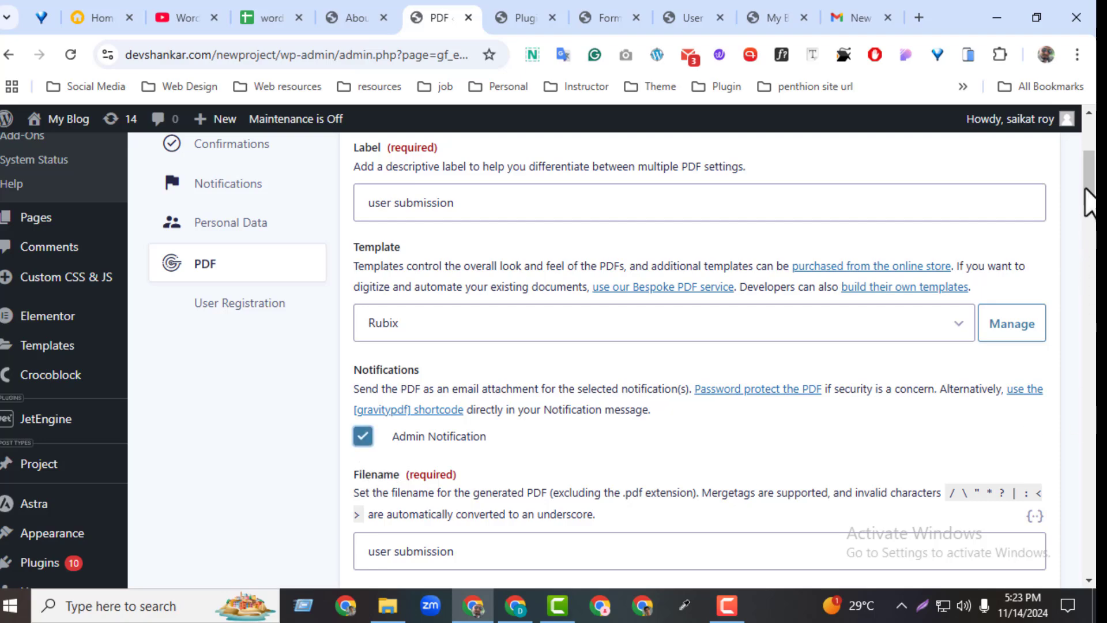
Save the PDF feed with Update PDF, then reload the pdf check form preview.
left_click_drag(1088, 202, 1062, 550)
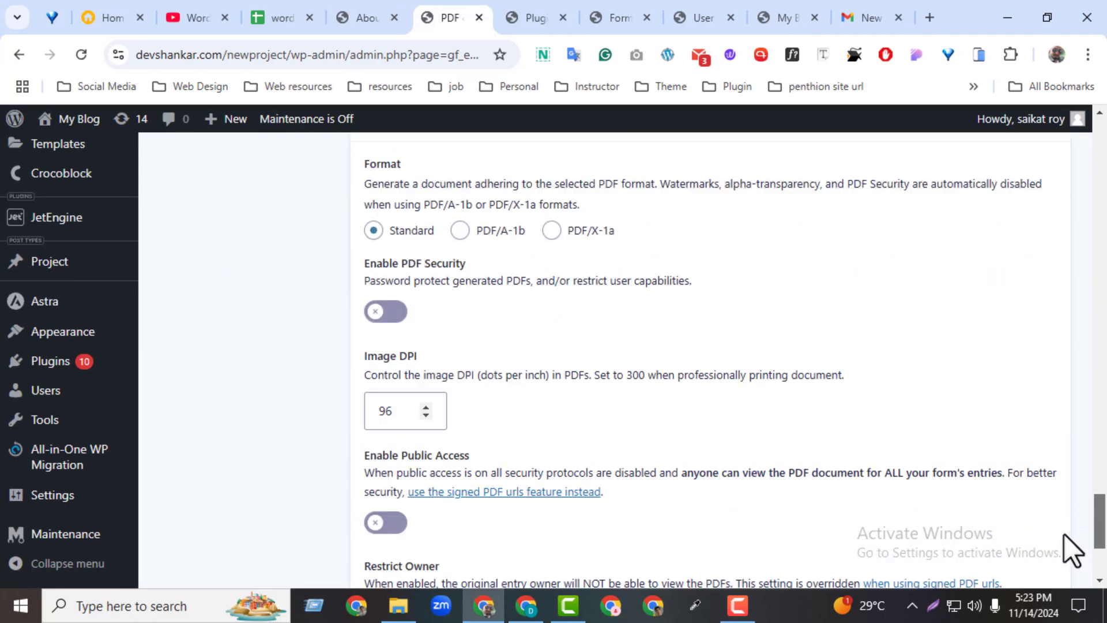
scroll(1072, 550, "down", 4)
left_click(372, 481)
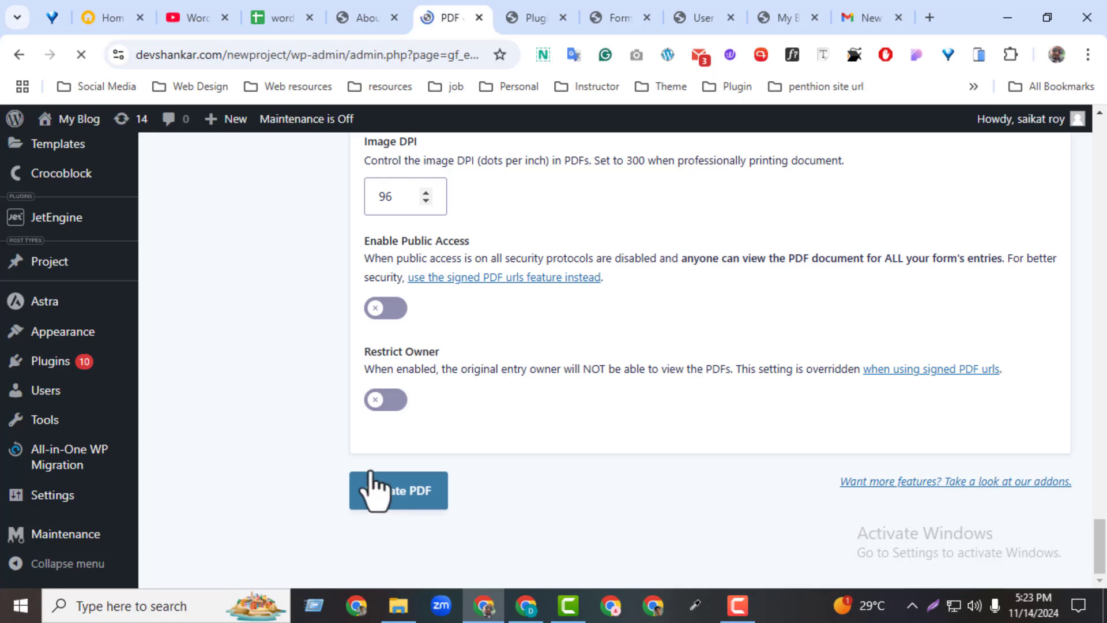
left_click(623, 18)
left_click(81, 54)
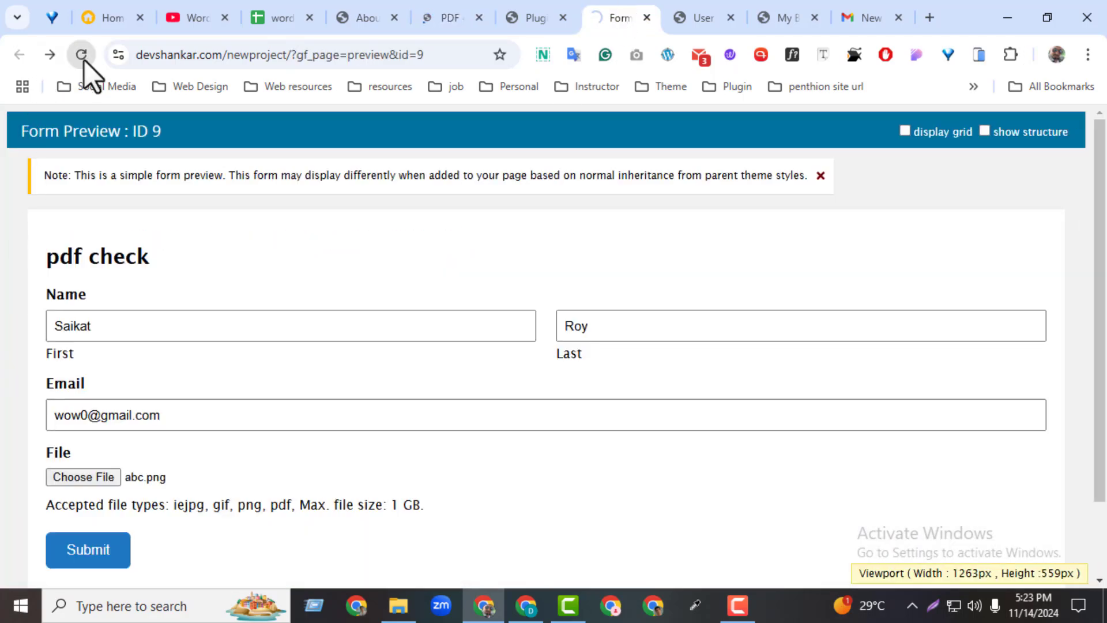
Autofill the first name, last name and email, attach abc.png, and submit the pdf check form.
left_click(119, 336)
left_click(151, 416)
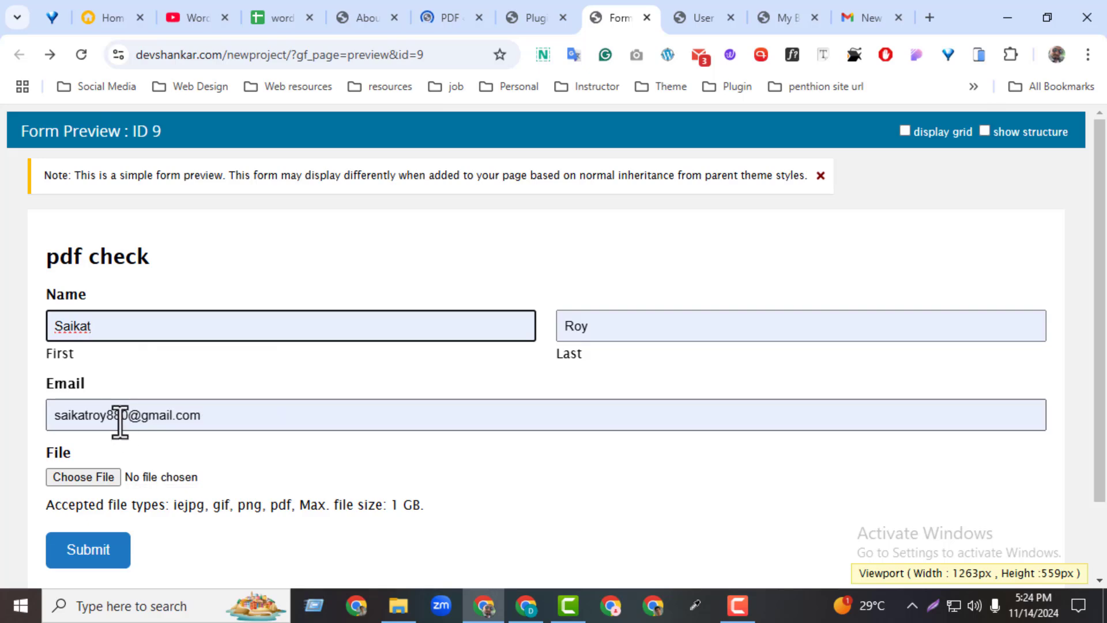
left_click(113, 478)
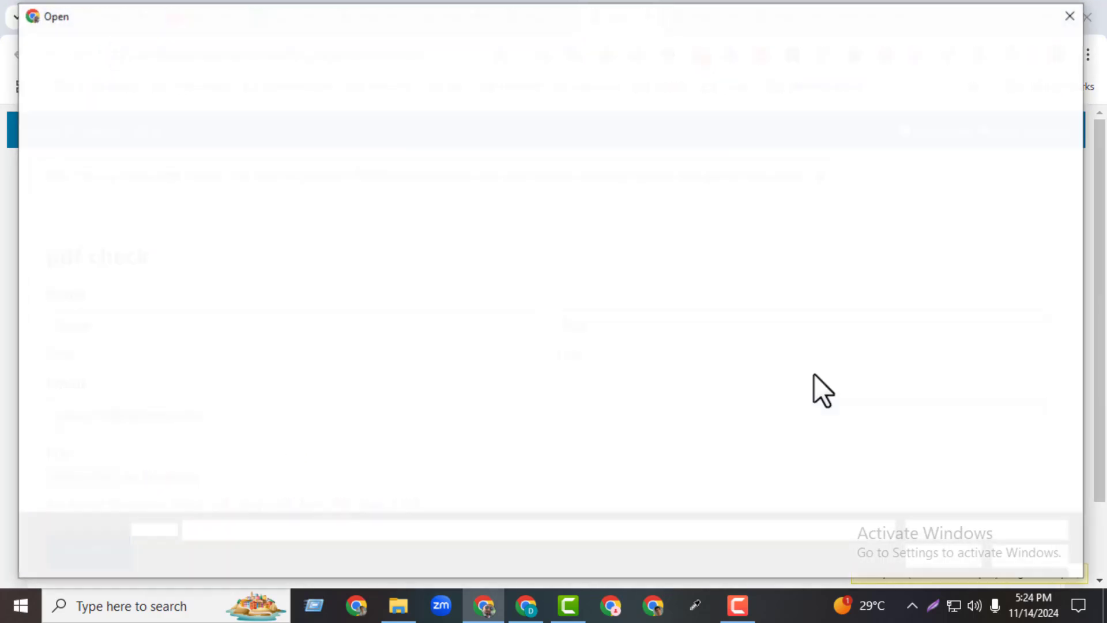
left_click(588, 249)
left_click(931, 553)
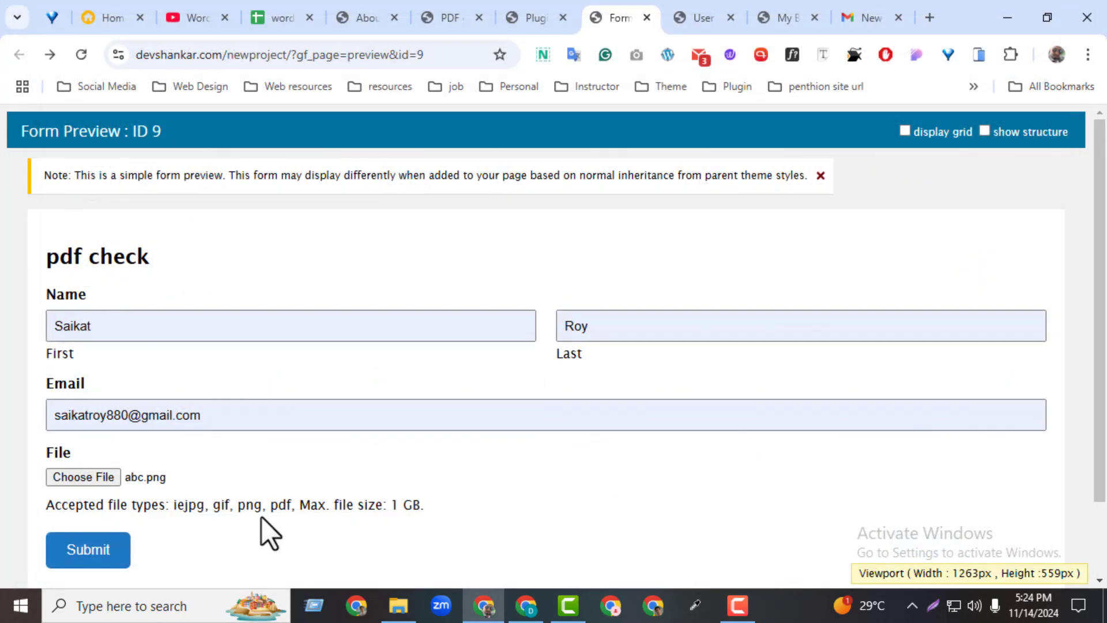
left_click(86, 556)
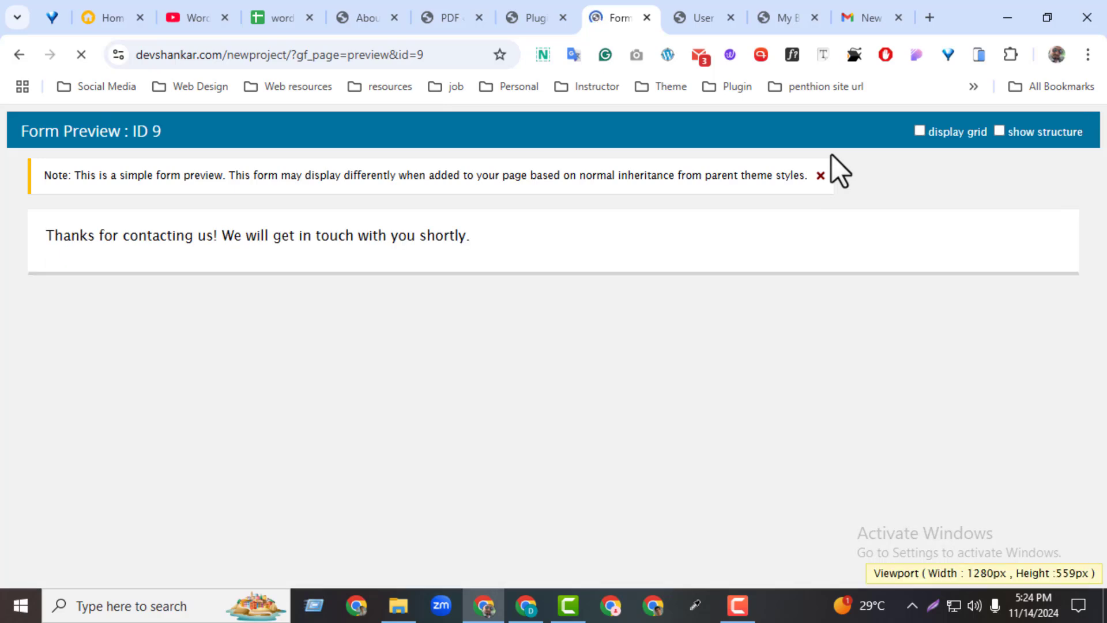
left_click(852, 16)
Refresh the Gmail inbox and open the new 'New submission from pdf check' email.
left_click(16, 56)
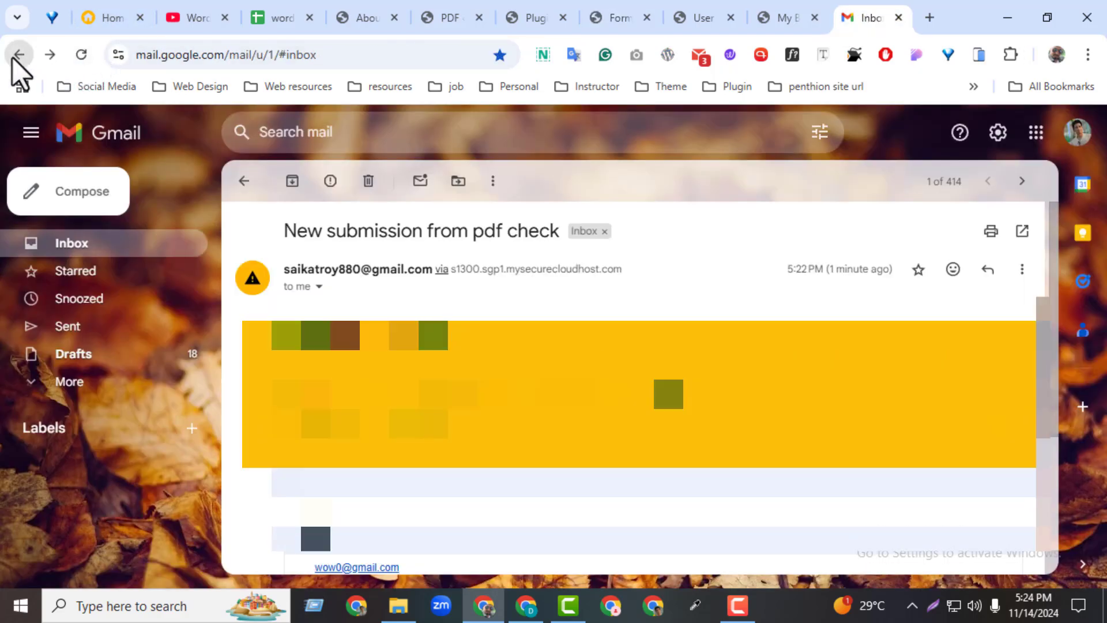
left_click(88, 65)
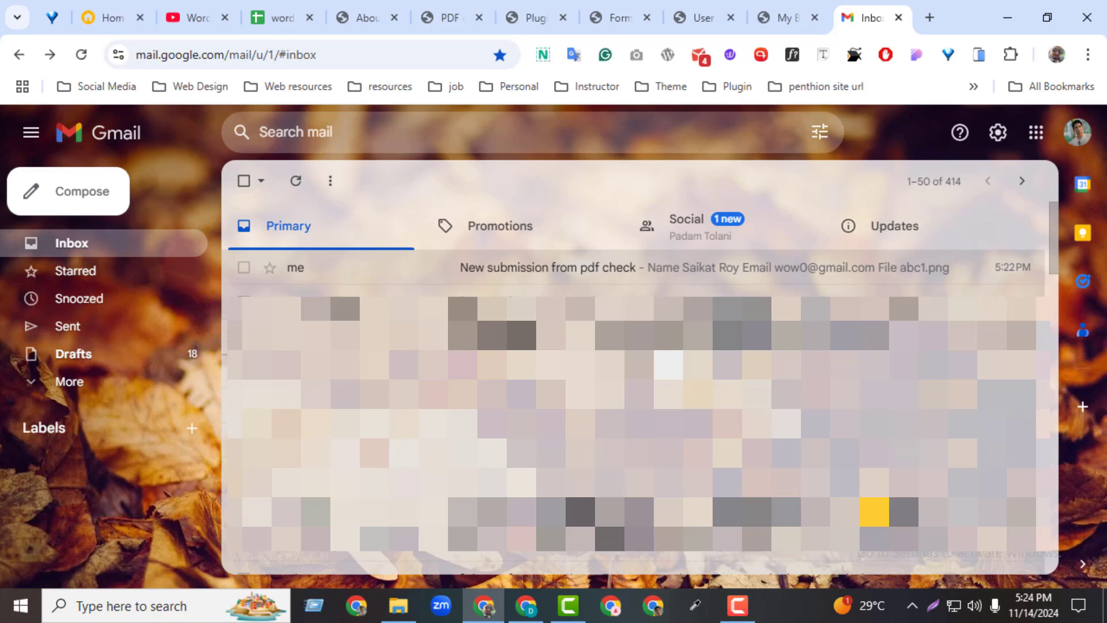
left_click(291, 179)
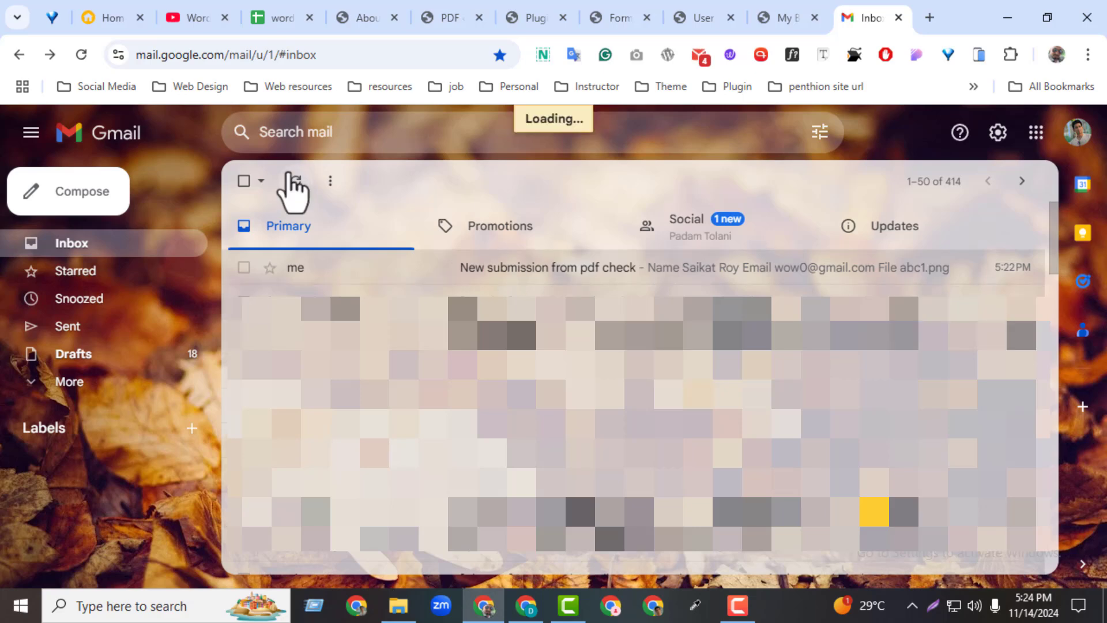
left_click(576, 278)
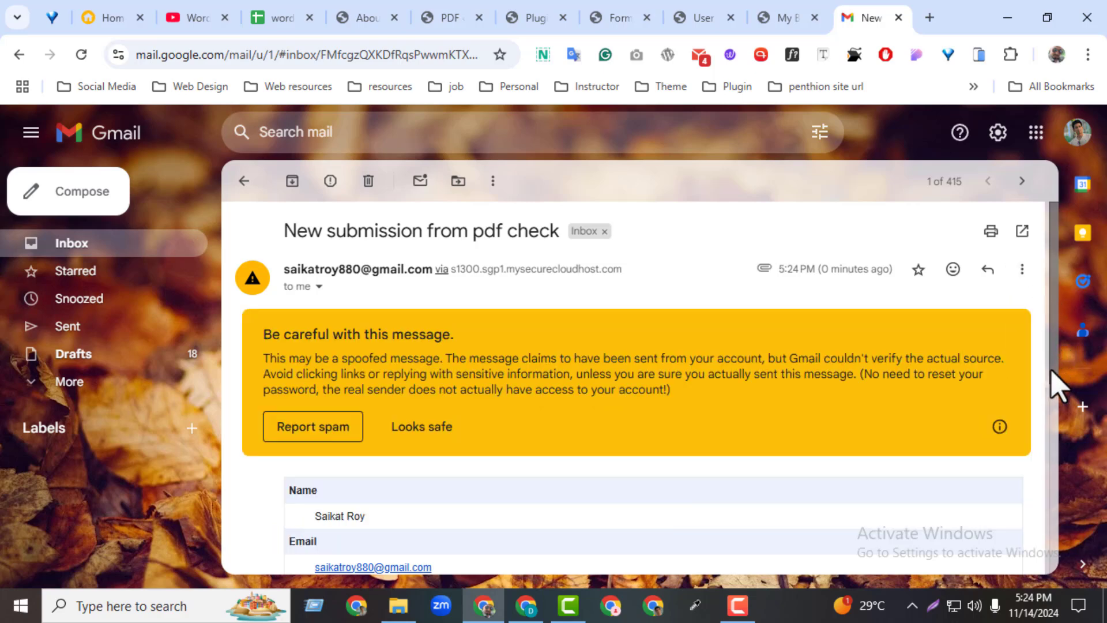
Download the user submission.pdf attachment and open it in the browser.
scroll(1052, 372, "down", 3)
scroll(1055, 372, "down", 4)
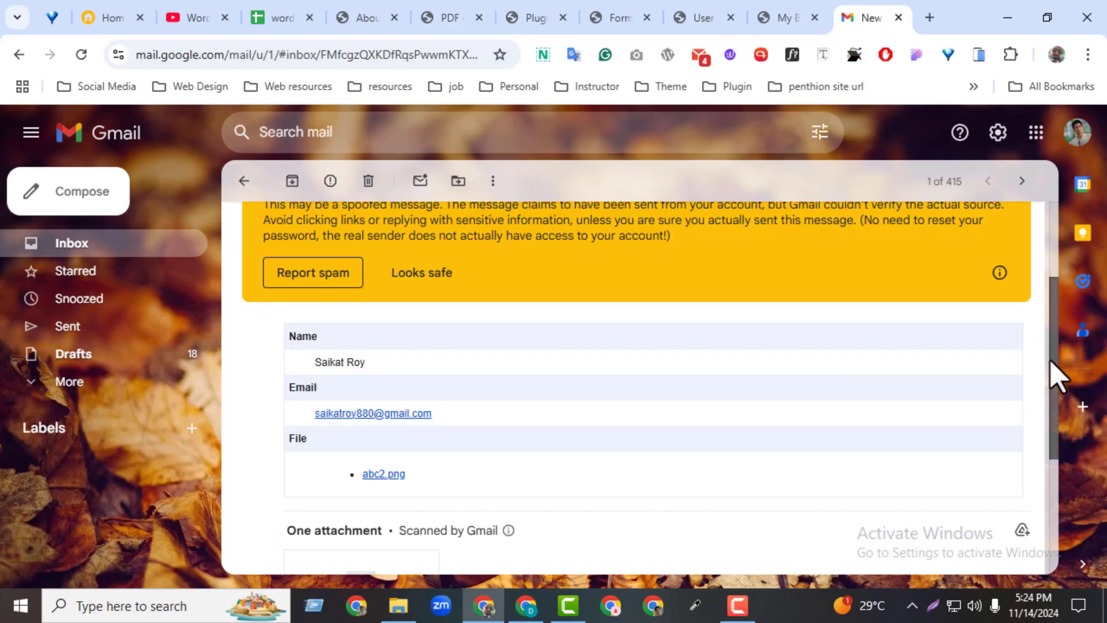
mouse_move(353, 392)
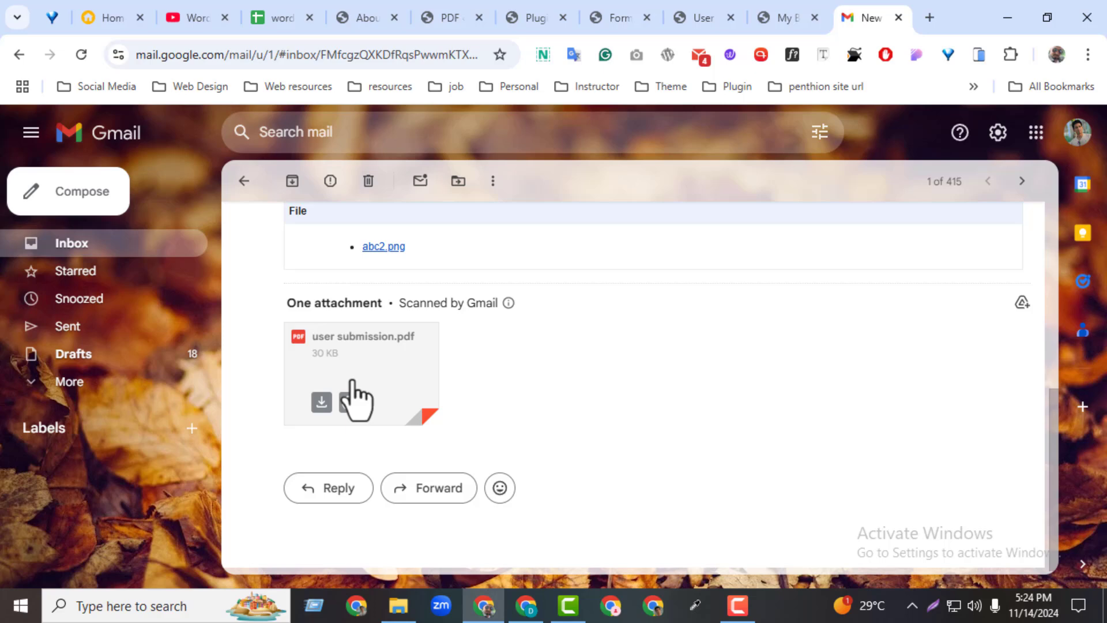
left_click(321, 402)
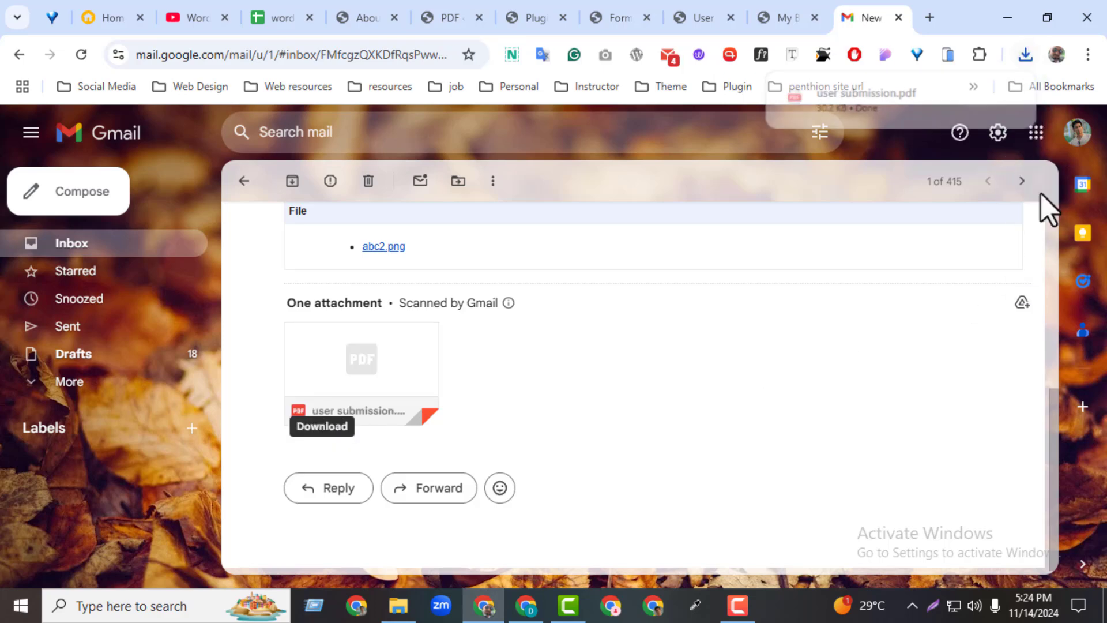
left_click(910, 94)
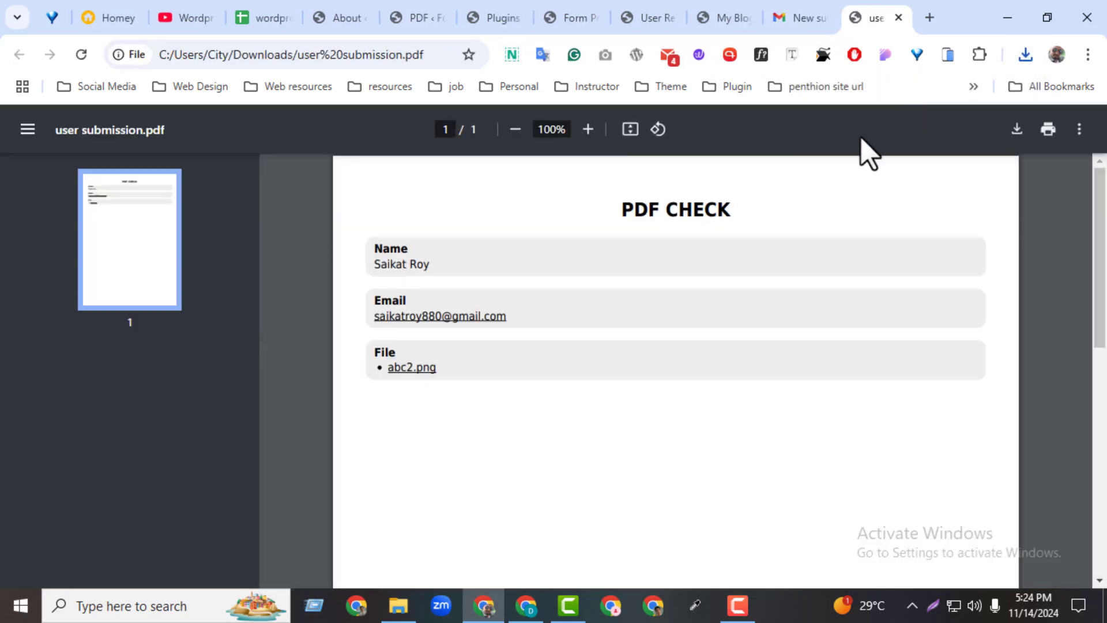
Check the PDF's Name and Email entries, then open the spreadsheet's Facebook group link in row 1.
left_click_drag(367, 247, 453, 317)
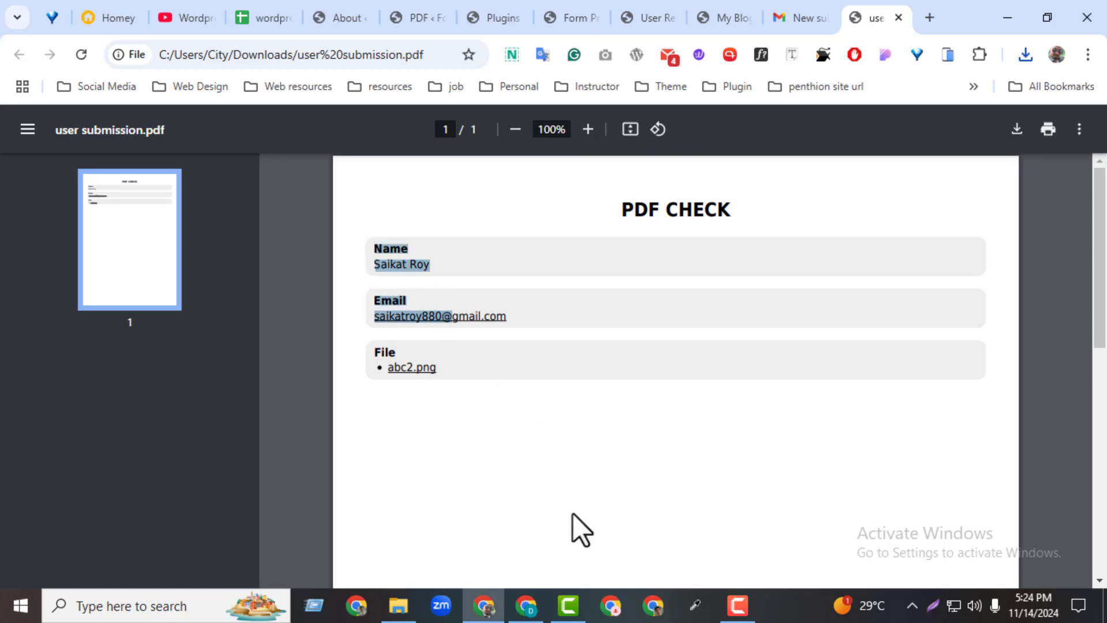
left_click(580, 526)
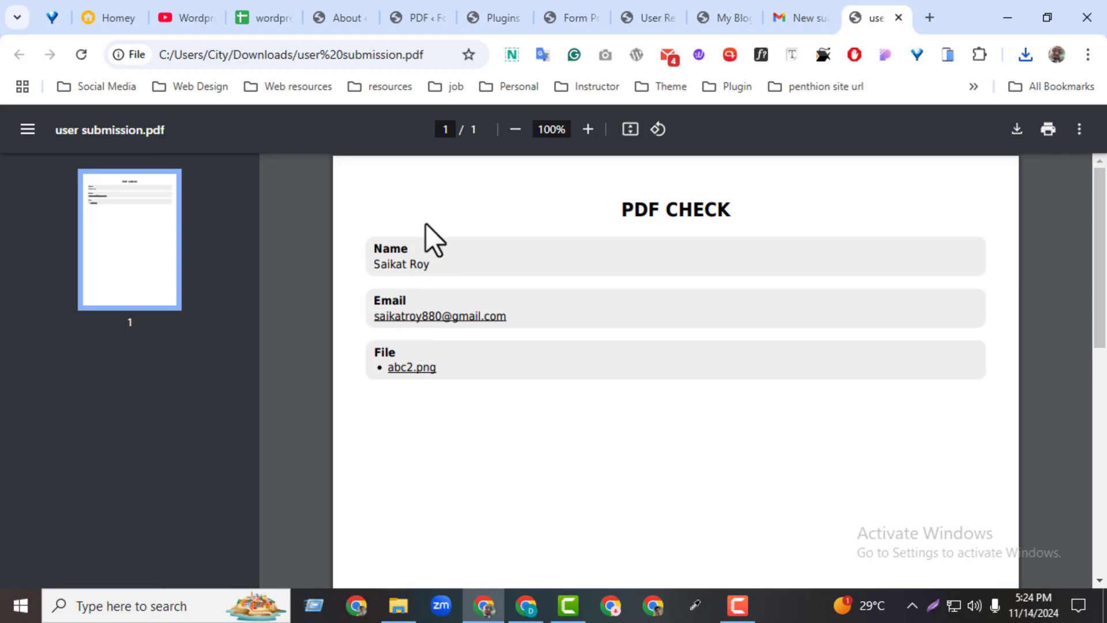
left_click(266, 18)
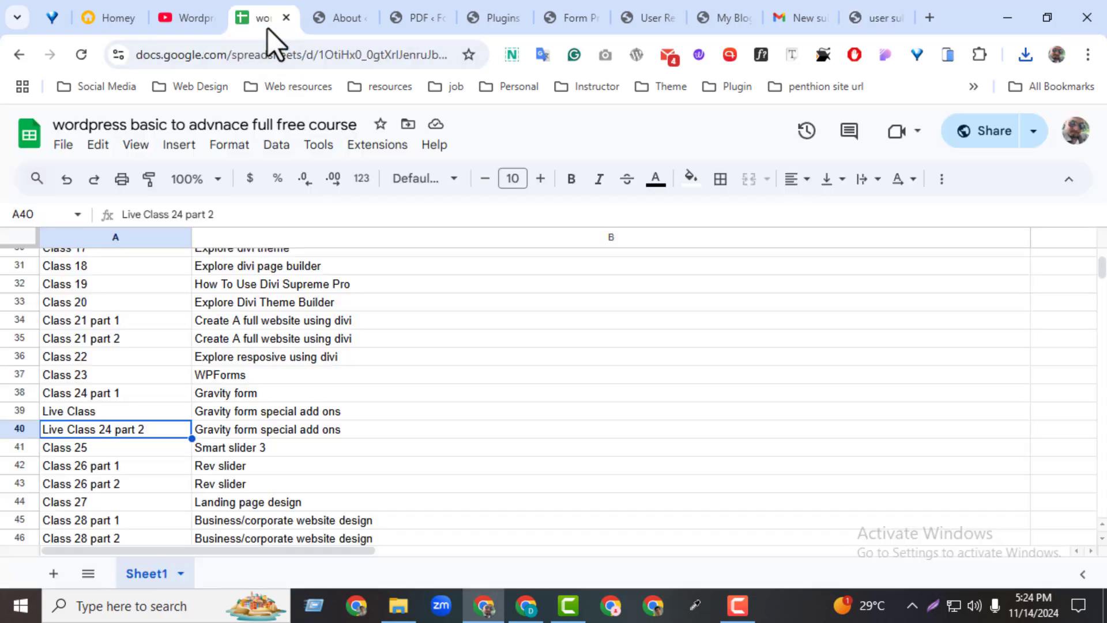
scroll(1101, 285, "up", 10)
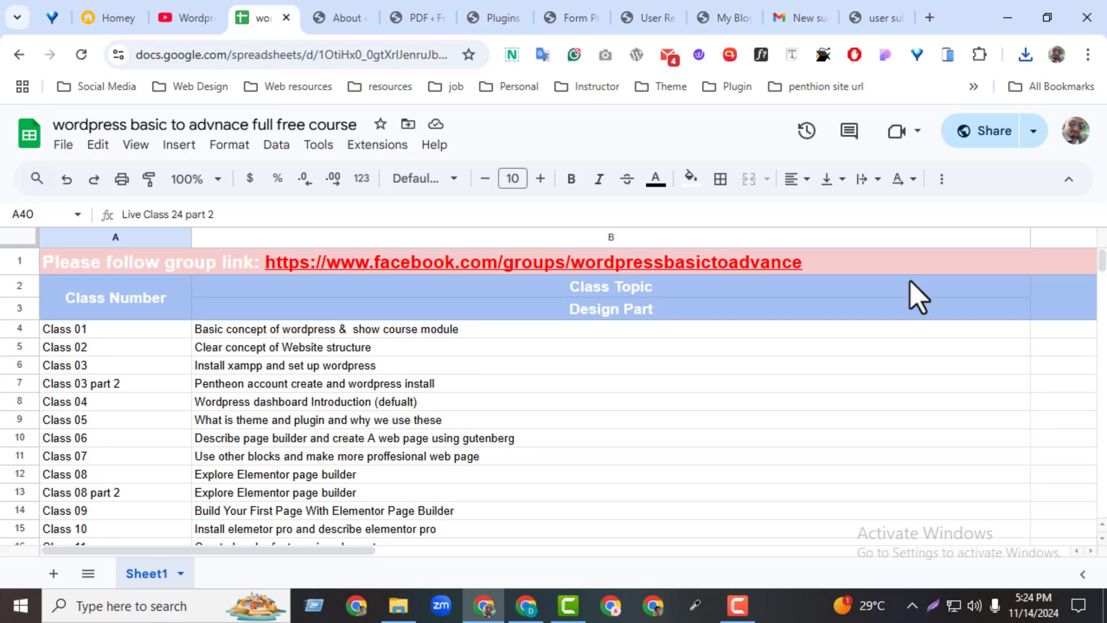
left_click(494, 265)
left_click(194, 294)
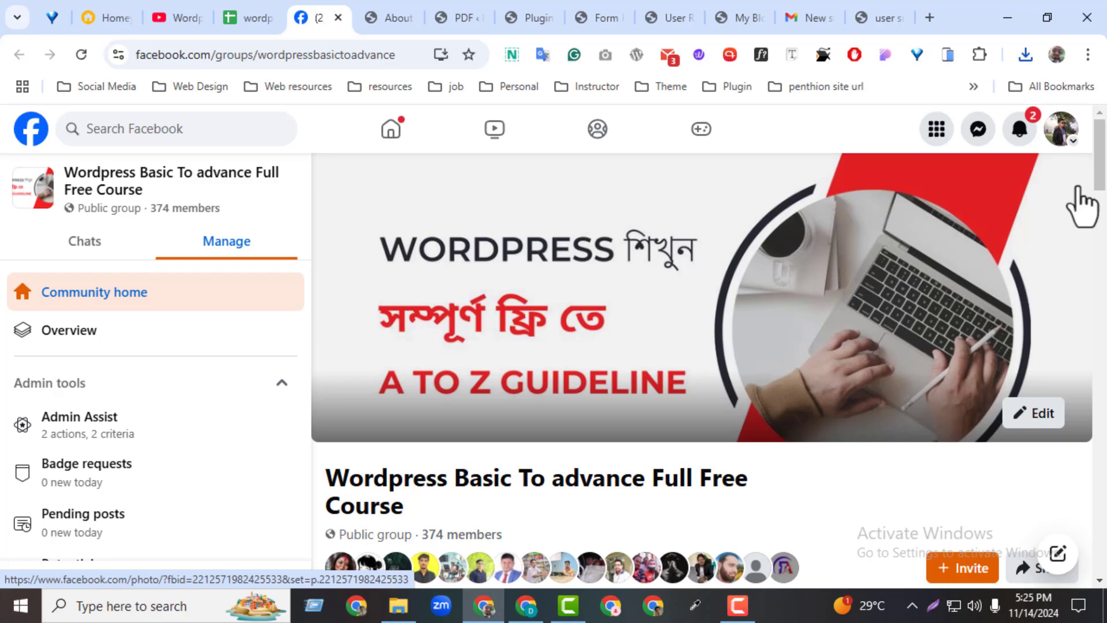
left_click(1032, 129)
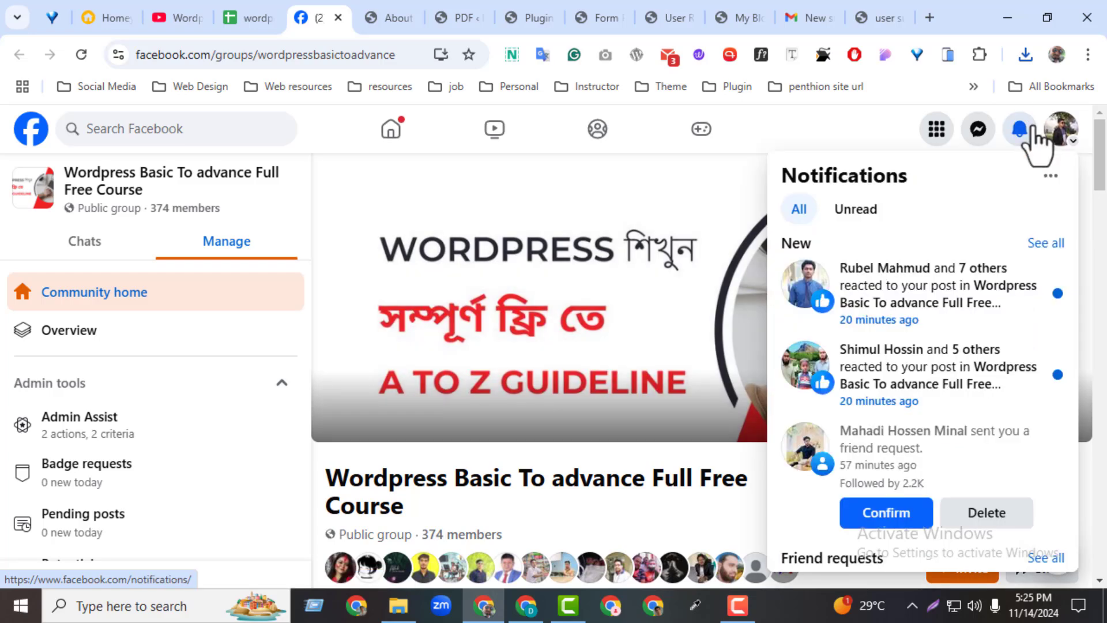
left_click(1033, 144)
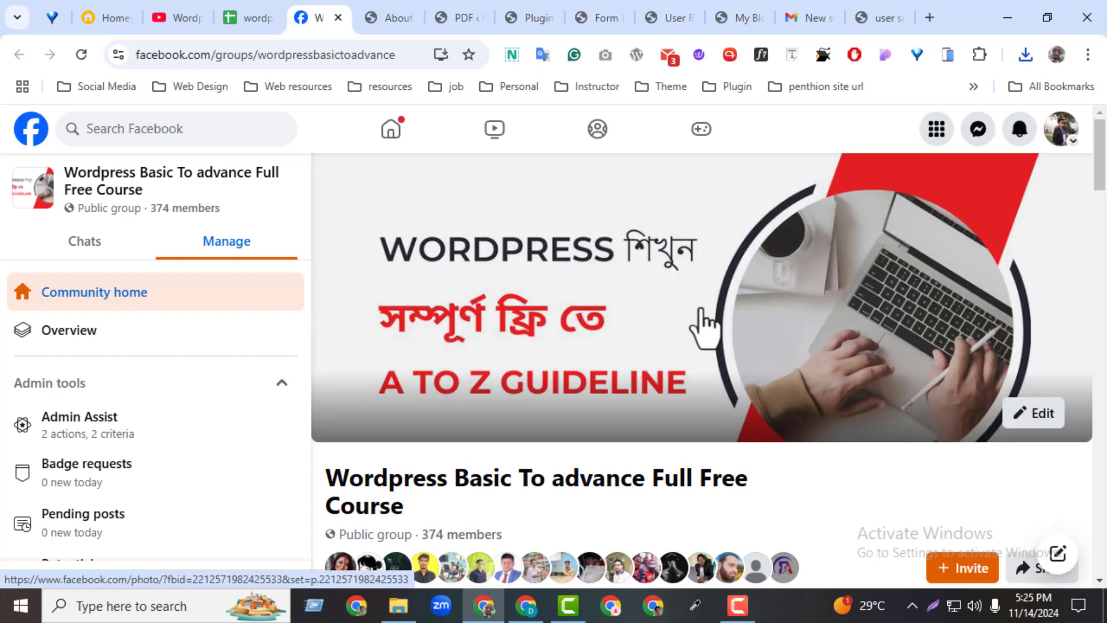